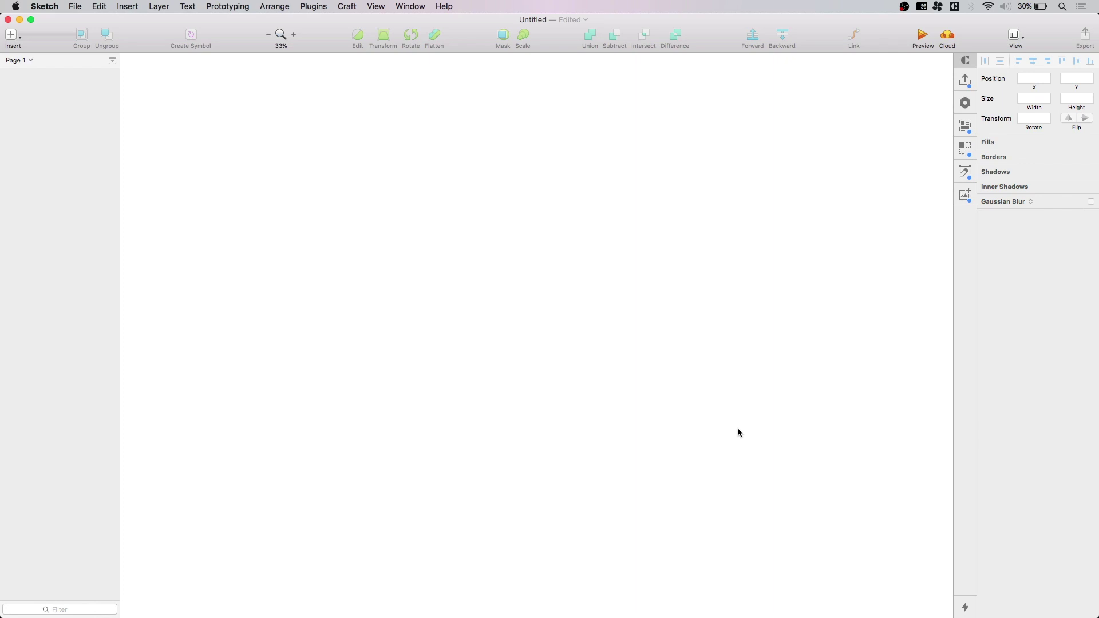
Create a new artboard from the iPhone 8 Plus preset.
{"action": "key", "text": "a"}
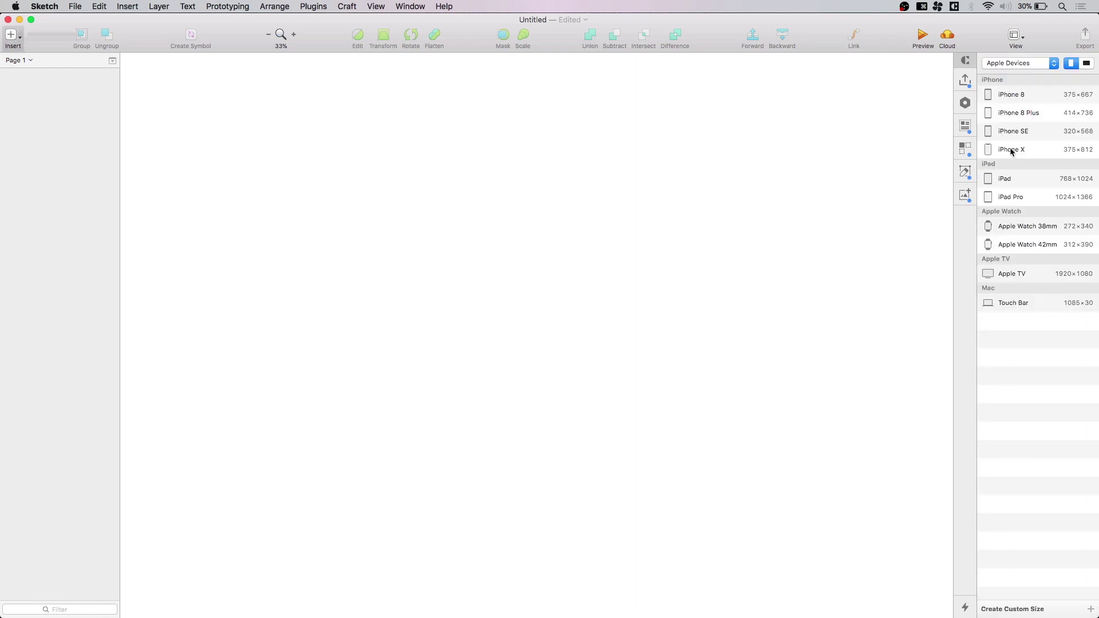
{"action": "left_click", "coordinate": [1031, 114]}
{"action": "left_click", "coordinate": [607, 402]}
{"action": "scroll", "coordinate": [514, 293], "scroll_direction": "up", "scroll_amount": 5}
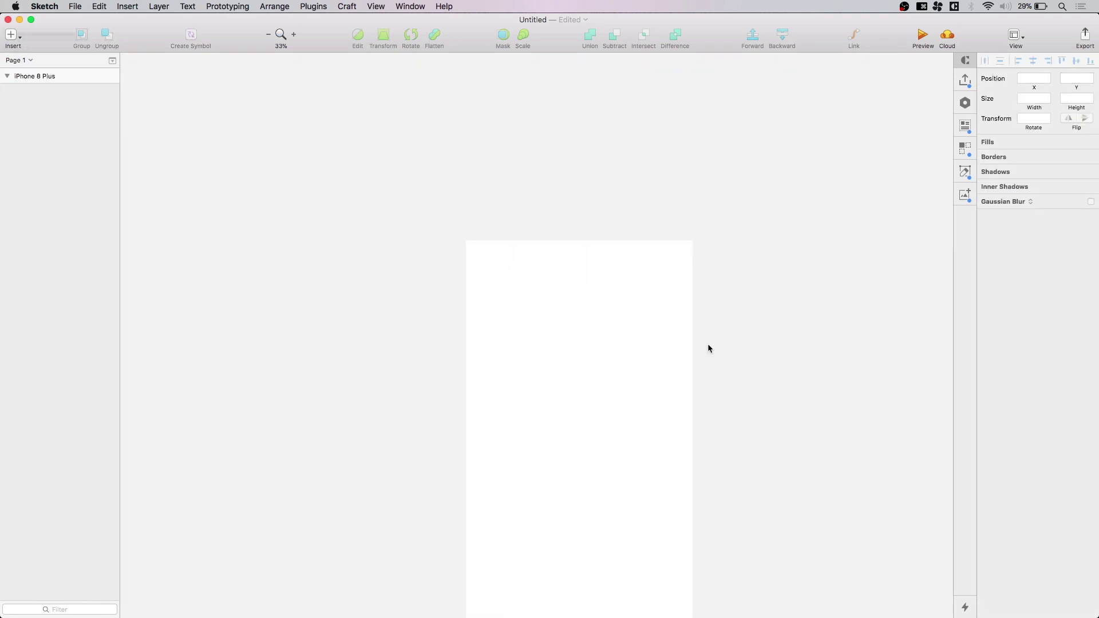
{"action": "left_click_drag", "start_coordinate": [783, 447], "coordinate": [688, 316]}
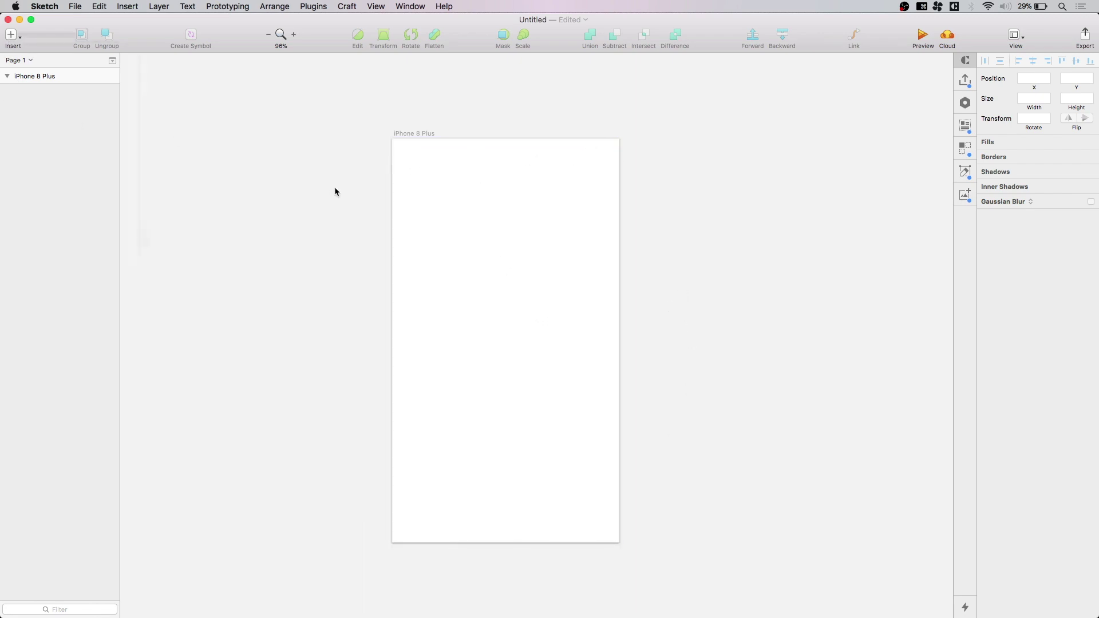
Insert the black status bar symbol from the iOS UI Design library and align it to the artboard's top-left corner.
{"action": "left_click", "coordinate": [11, 35]}
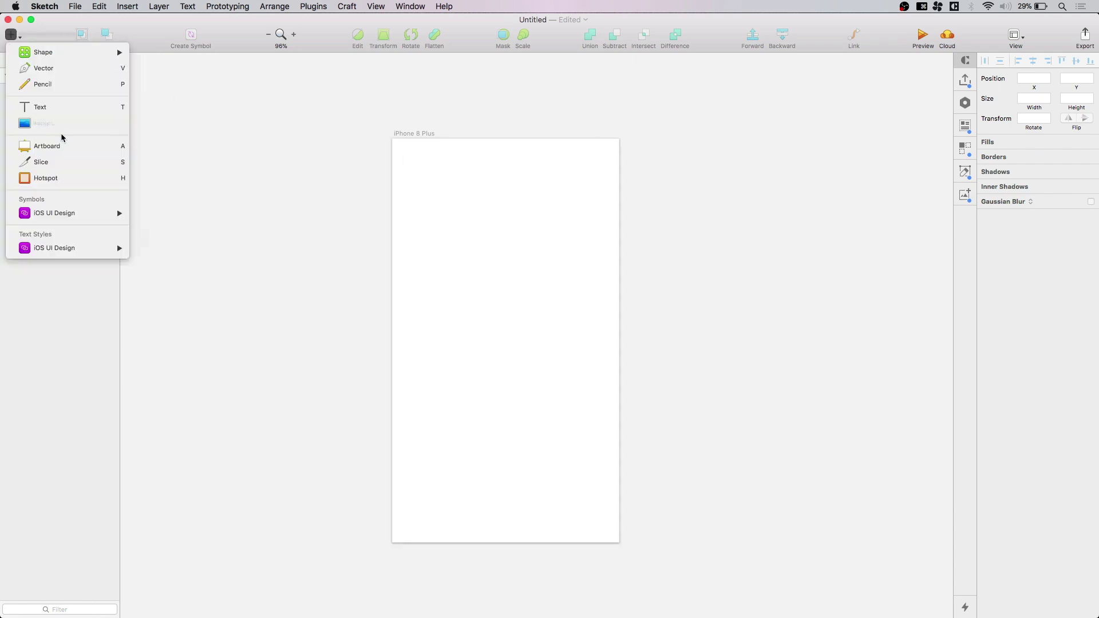
{"action": "mouse_move", "coordinate": [93, 214]}
{"action": "mouse_move", "coordinate": [195, 229]}
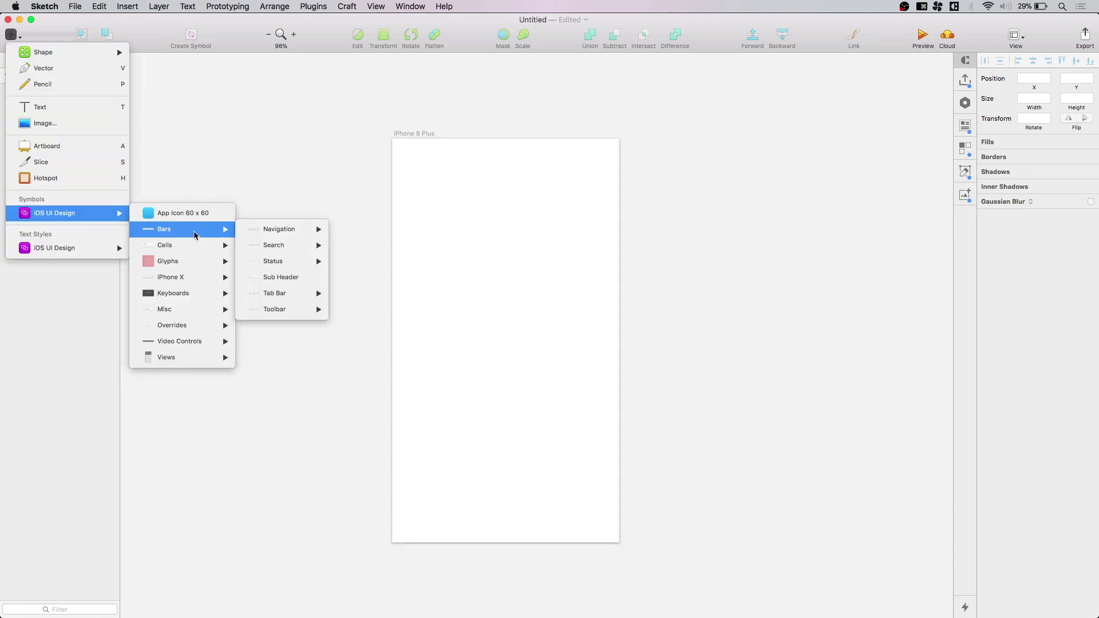
{"action": "mouse_move", "coordinate": [277, 261]}
{"action": "left_click", "coordinate": [350, 263]}
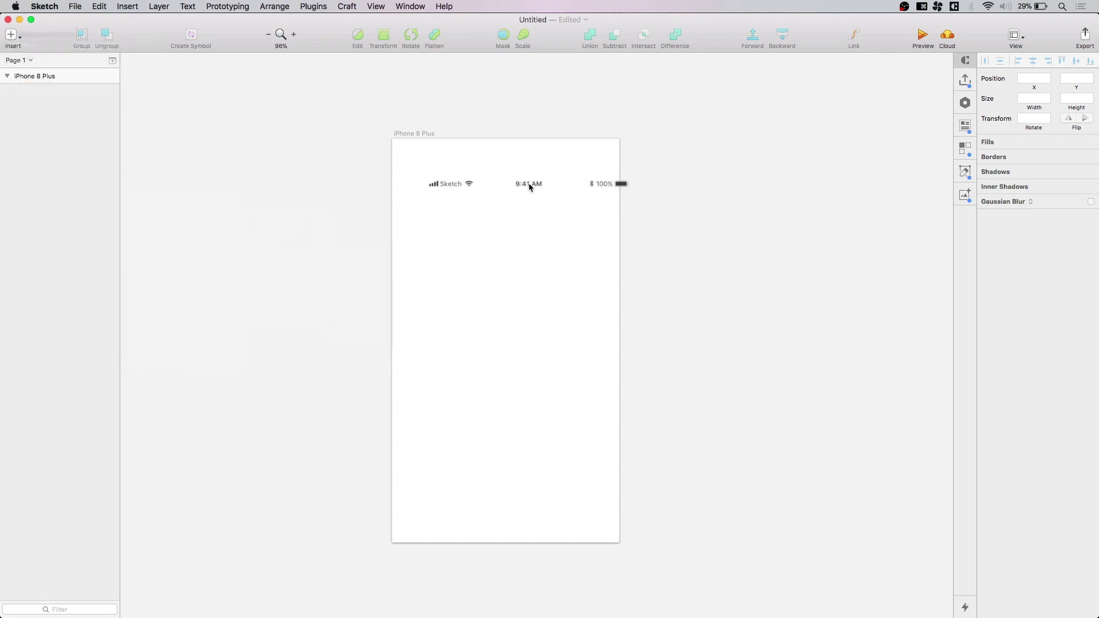
{"action": "left_click", "coordinate": [544, 192]}
{"action": "mouse_move", "coordinate": [507, 193]}
{"action": "left_mouse_down"}
{"action": "mouse_move", "coordinate": [489, 170]}
{"action": "mouse_move", "coordinate": [518, 172]}
{"action": "mouse_move", "coordinate": [522, 206]}
{"action": "mouse_move", "coordinate": [490, 195]}
{"action": "left_mouse_up"}
{"action": "key", "text": "ctrl+super+Up"}
{"action": "key", "text": "ctrl+super+Left"}
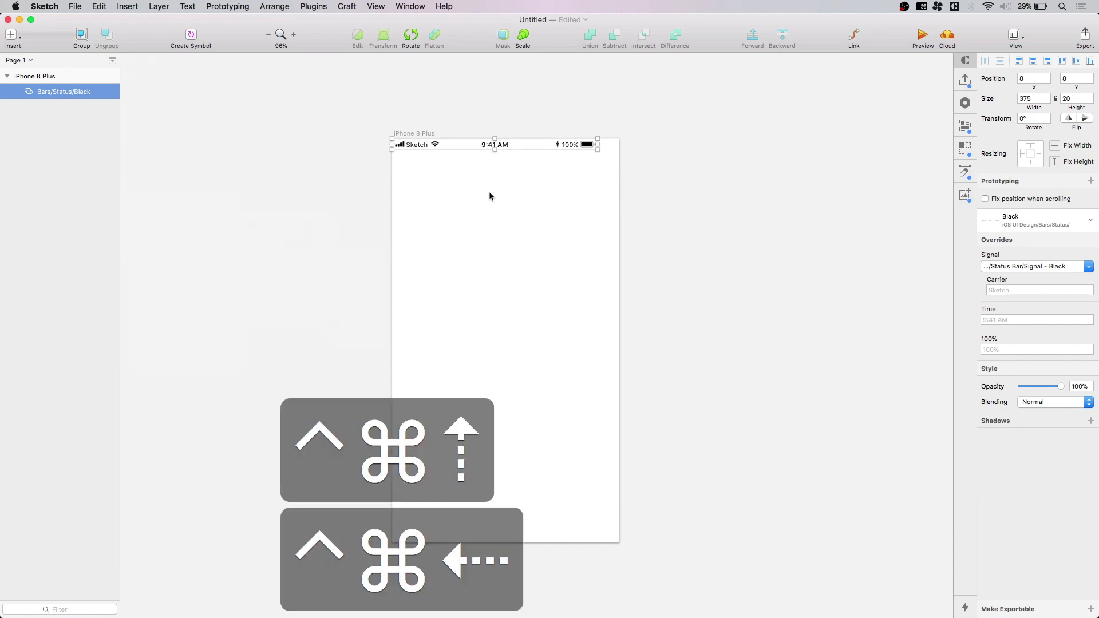
Keep the status bar flush with the artboard's left edge and stretch it to the full artboard width of 414.
{"action": "left_click", "coordinate": [567, 196]}
{"action": "scroll", "coordinate": [571, 197], "scroll_direction": "up", "scroll_amount": 3}
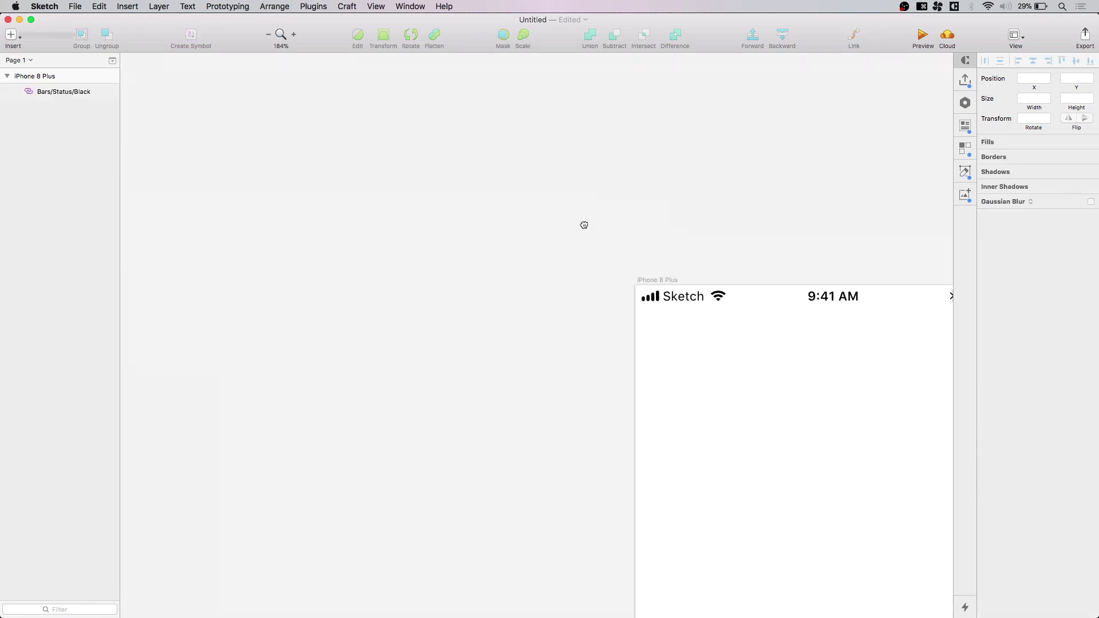
{"action": "left_click_drag", "start_coordinate": [710, 341], "coordinate": [339, 280]}
{"action": "left_click", "coordinate": [417, 173]}
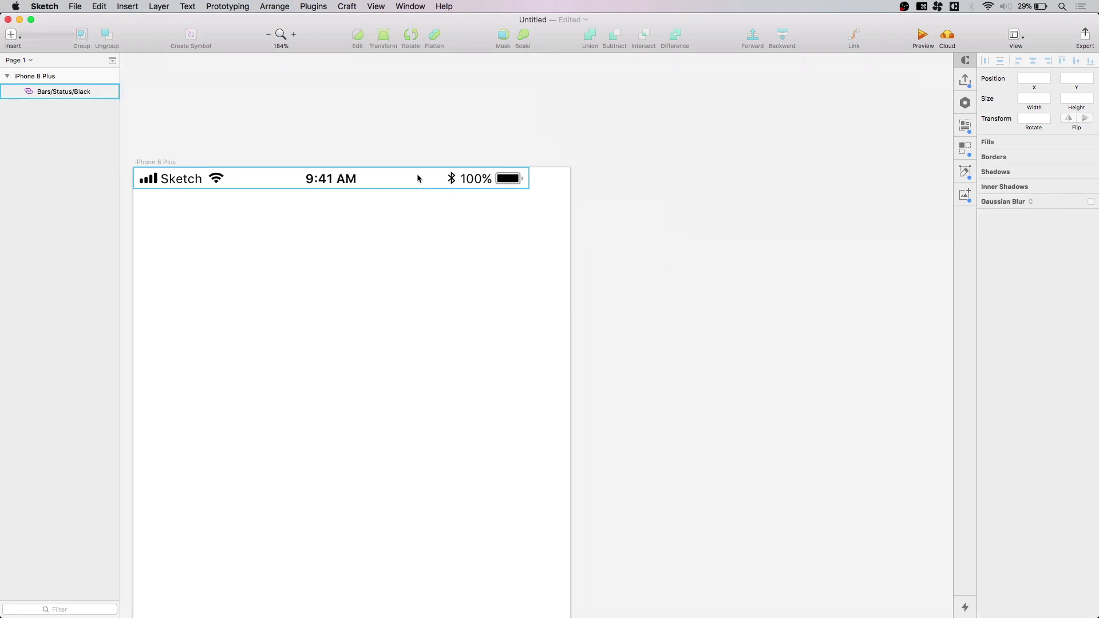
{"action": "left_click_drag", "start_coordinate": [527, 180], "coordinate": [530, 184]}
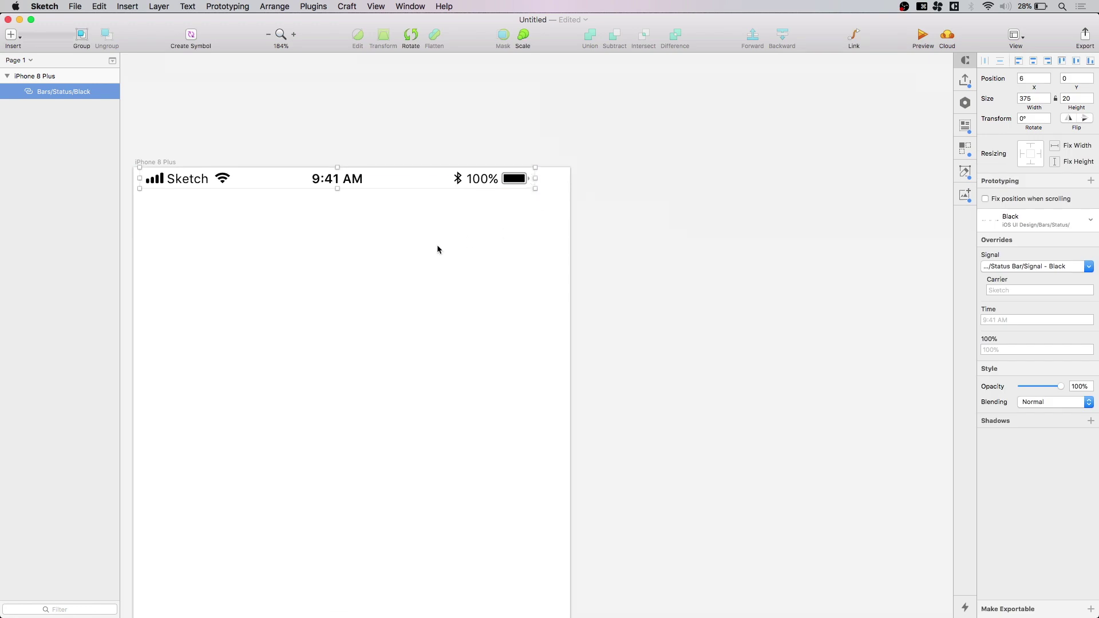
{"action": "scroll", "coordinate": [435, 253], "scroll_direction": "left", "scroll_amount": 3}
{"action": "key", "text": "ctrl+super+Left"}
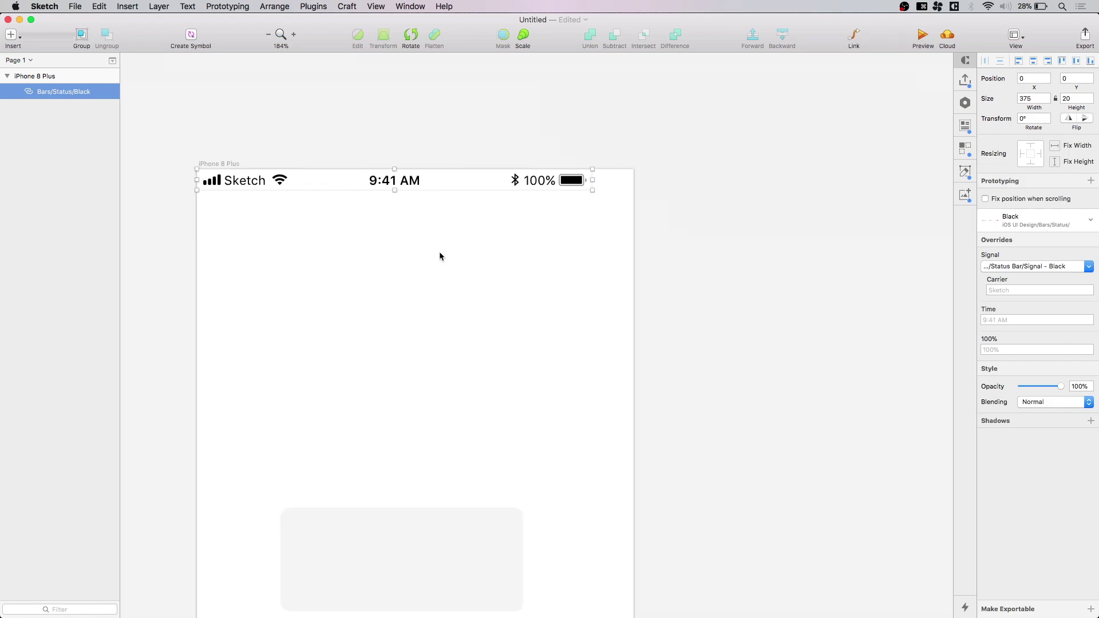
{"action": "left_click_drag", "start_coordinate": [599, 180], "coordinate": [632, 179]}
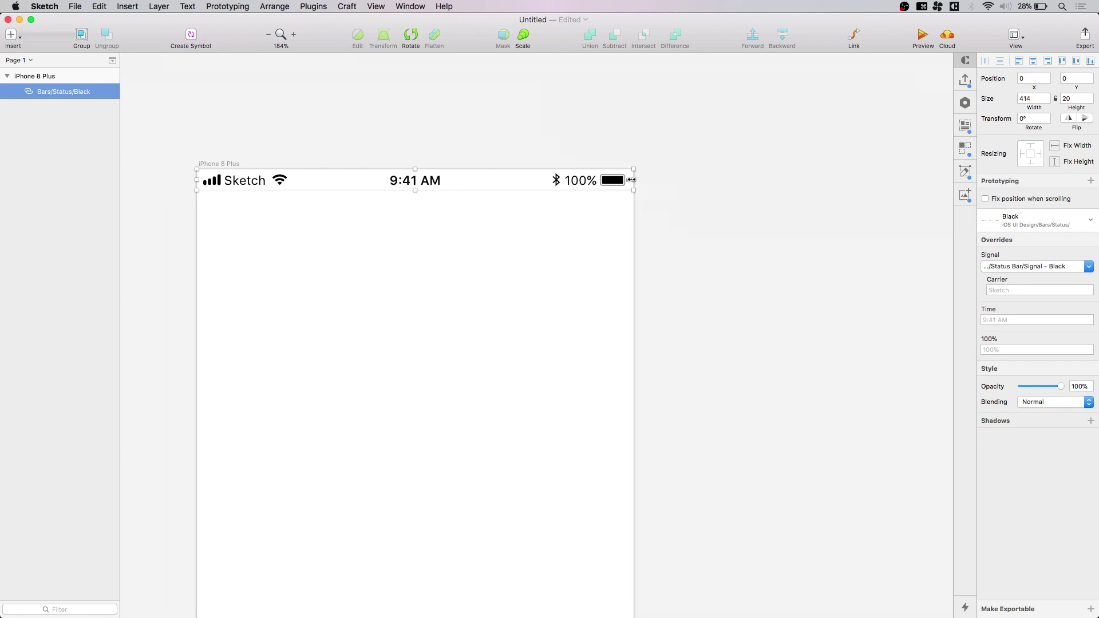
{"action": "left_click", "coordinate": [560, 226]}
Draw a rectangle about 240 by 322 in the upper half of the artboard and centre it horizontally.
{"action": "left_click_drag", "start_coordinate": [521, 298], "coordinate": [557, 248]}
{"action": "scroll", "coordinate": [554, 248], "scroll_direction": "down", "scroll_amount": 5}
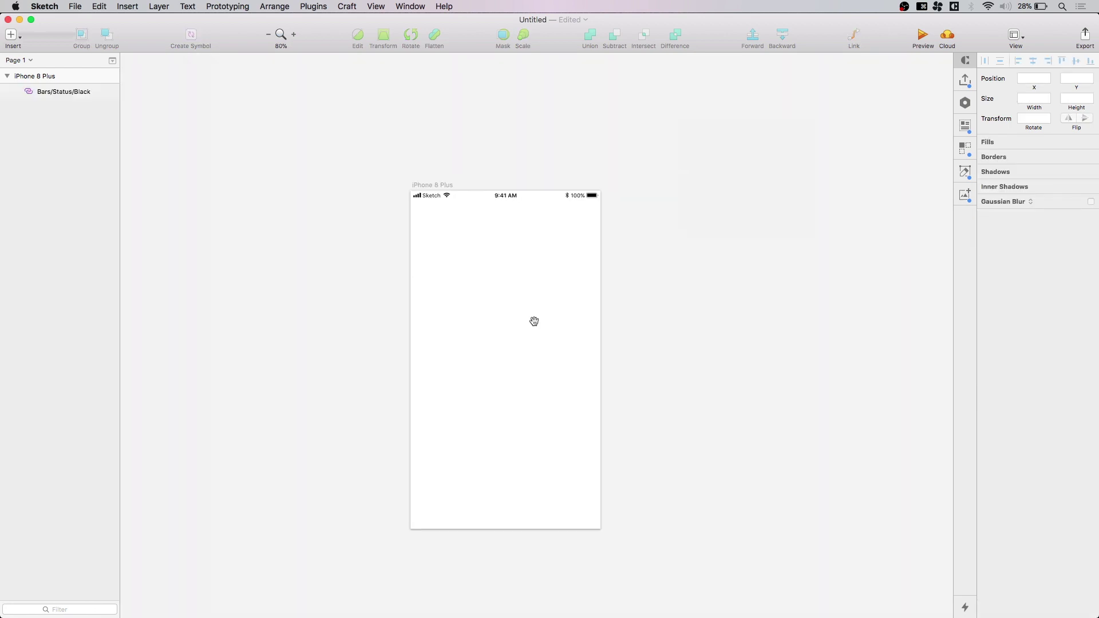
{"action": "left_click_drag", "start_coordinate": [547, 375], "coordinate": [539, 311]}
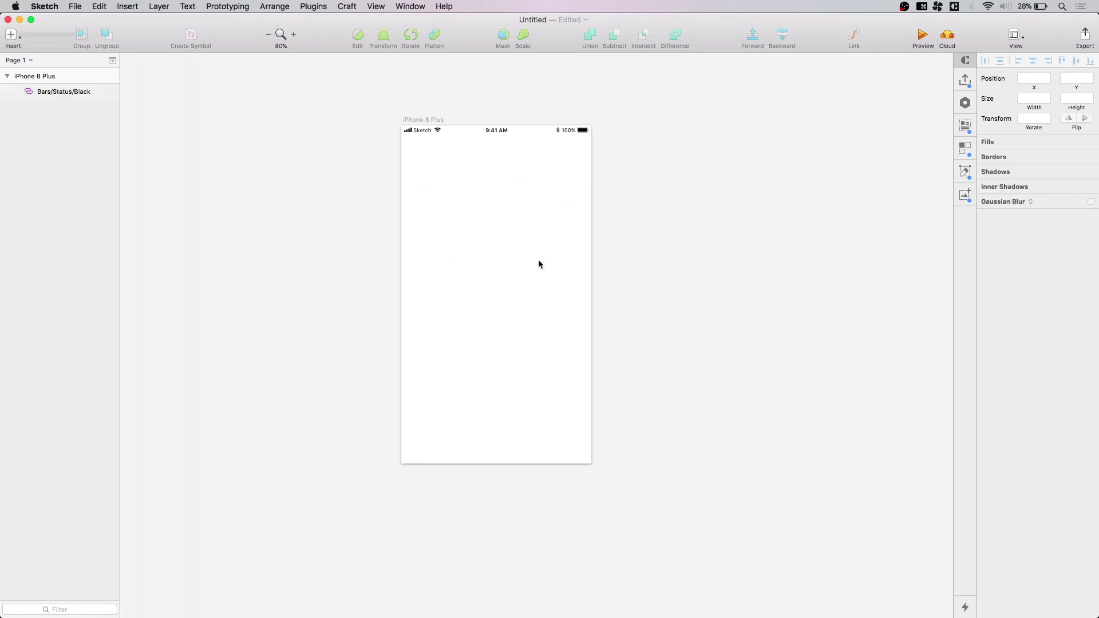
{"action": "scroll", "coordinate": [649, 326], "scroll_direction": "down", "scroll_amount": 2}
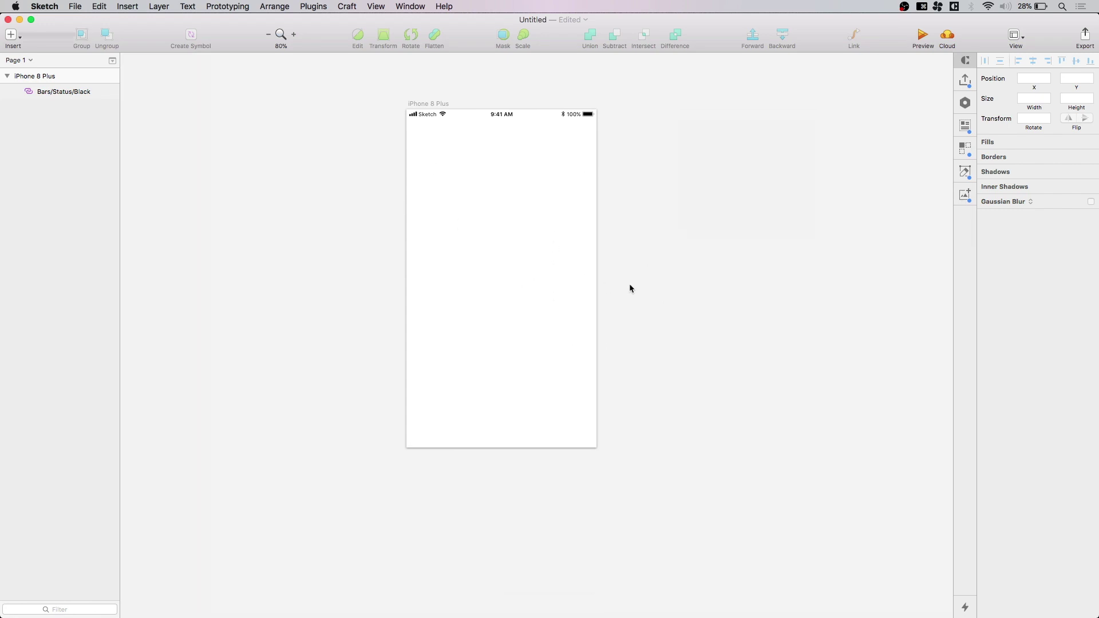
{"action": "key", "text": "r"}
{"action": "left_click_drag", "start_coordinate": [447, 151], "coordinate": [558, 299]}
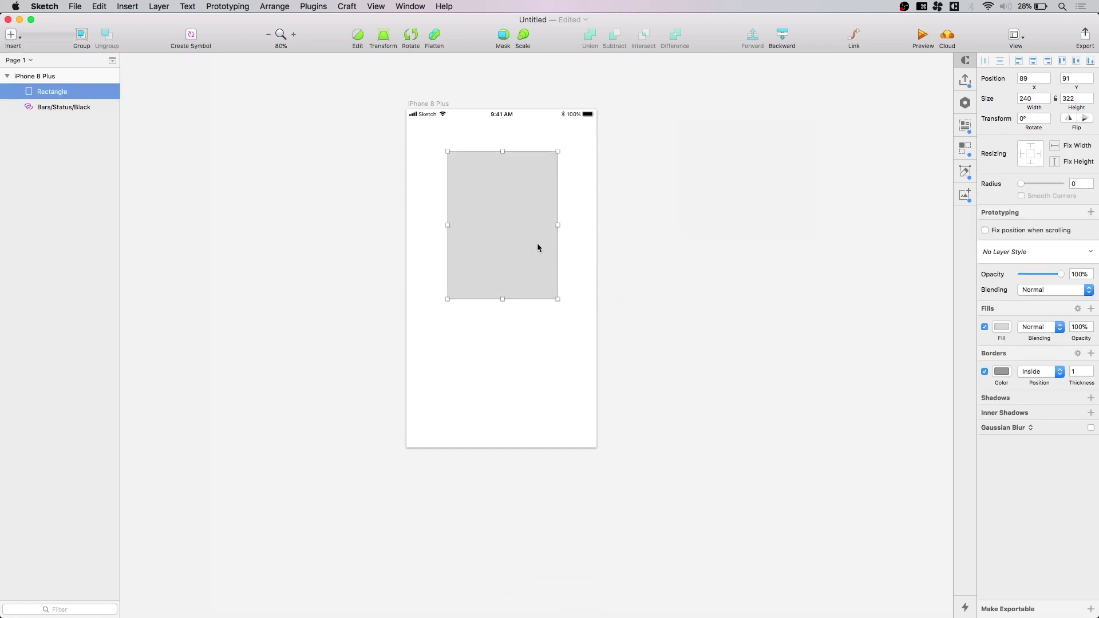
{"action": "key", "text": "ctrl+super+backslash"}
Remove the border from the rectangle.
{"action": "left_click", "coordinate": [647, 278]}
{"action": "scroll", "coordinate": [639, 266], "scroll_direction": "down", "scroll_amount": 3}
{"action": "key", "text": "Tab"}
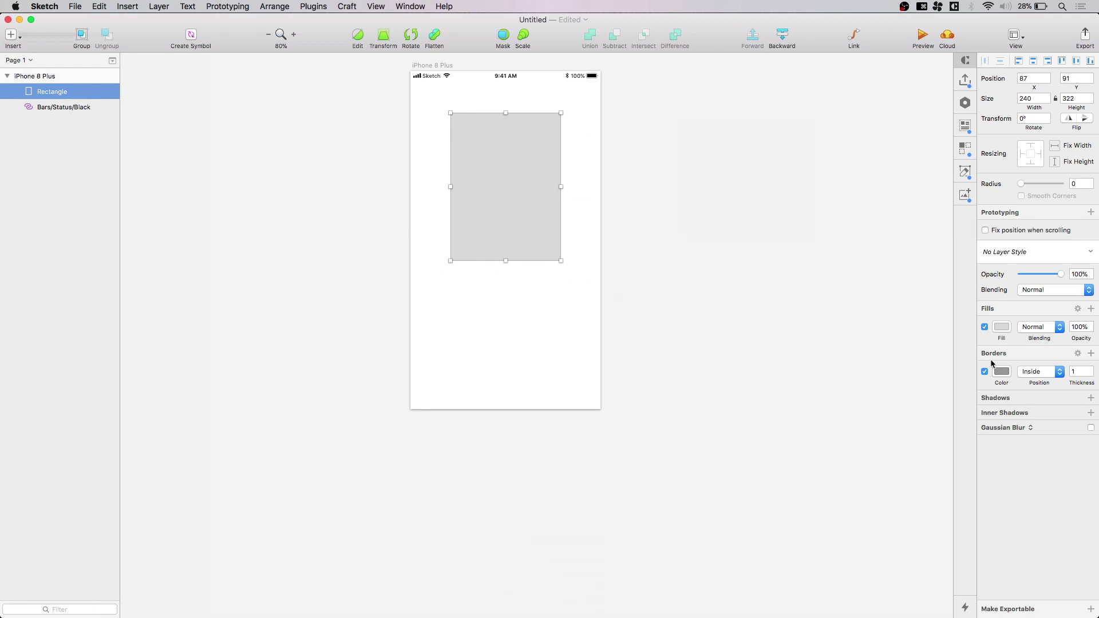
{"action": "left_click", "coordinate": [744, 321]}
{"action": "scroll", "coordinate": [744, 321], "scroll_direction": "up", "scroll_amount": 4}
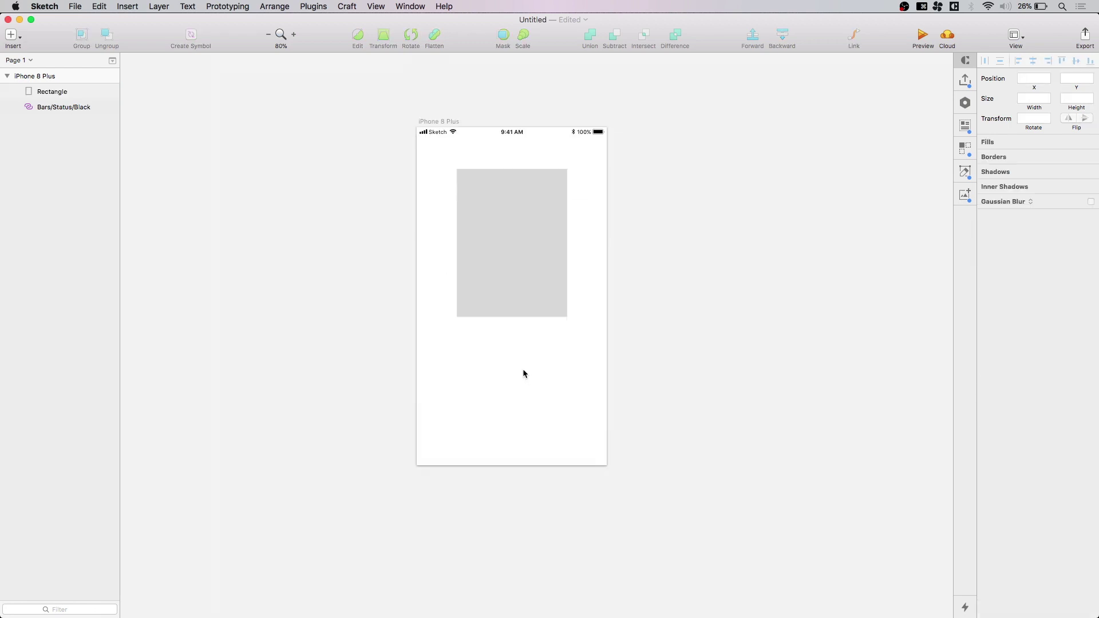
Add a text box about 247 by 56 below the rectangle and set its typeface to DIN Condensed.
{"action": "key", "text": "t"}
{"action": "left_click_drag", "start_coordinate": [457, 330], "coordinate": [572, 356]}
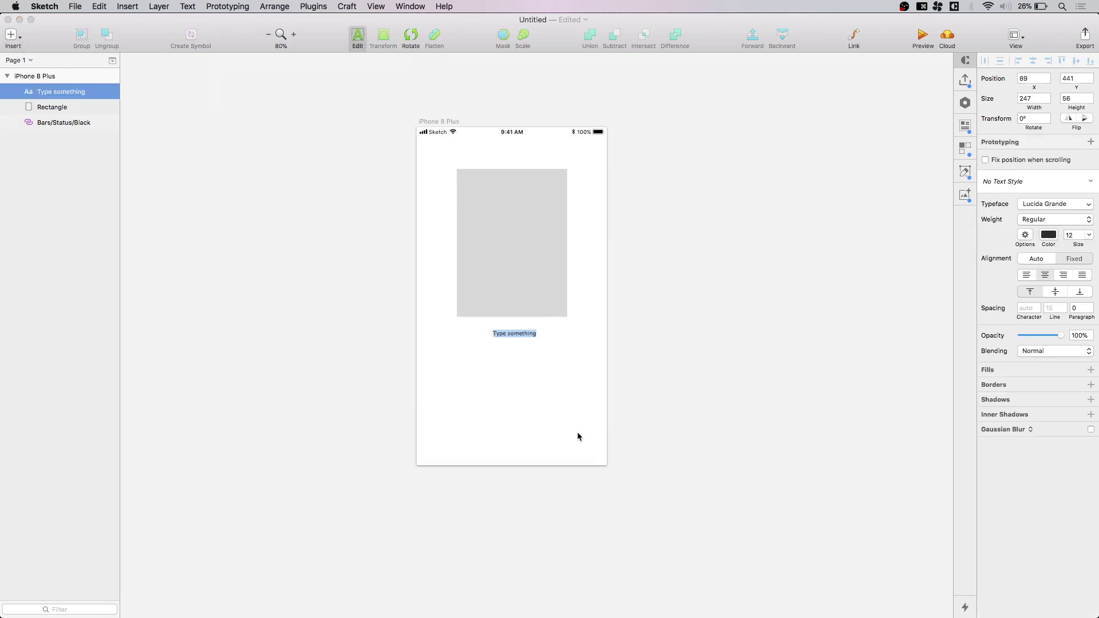
{"action": "left_click", "coordinate": [1089, 205]}
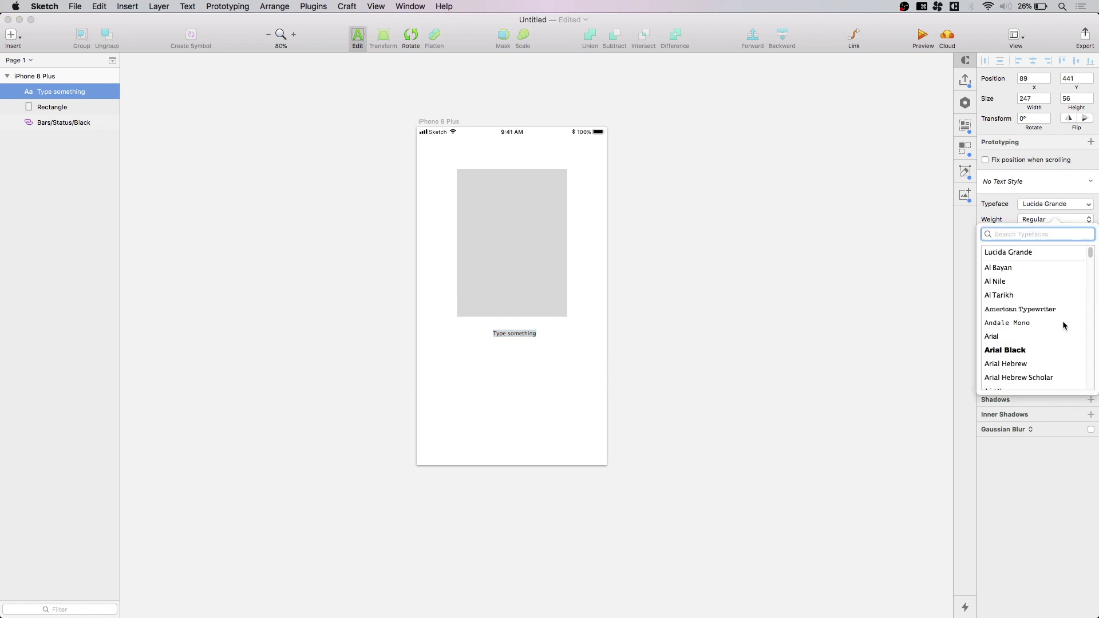
{"action": "type", "text": "din"}
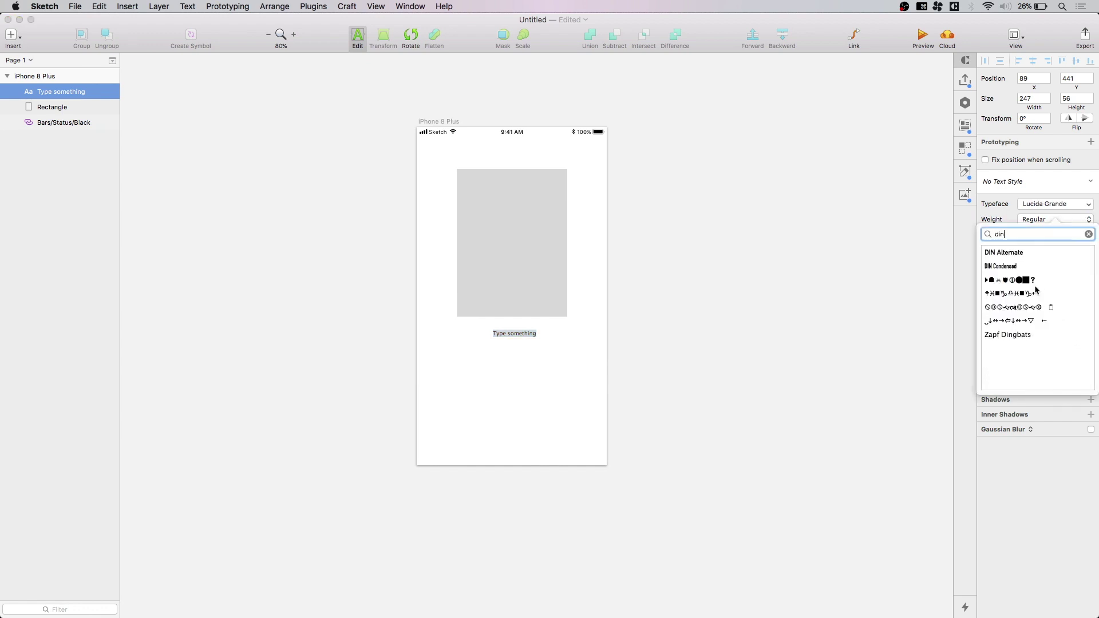
{"action": "left_click", "coordinate": [1021, 267]}
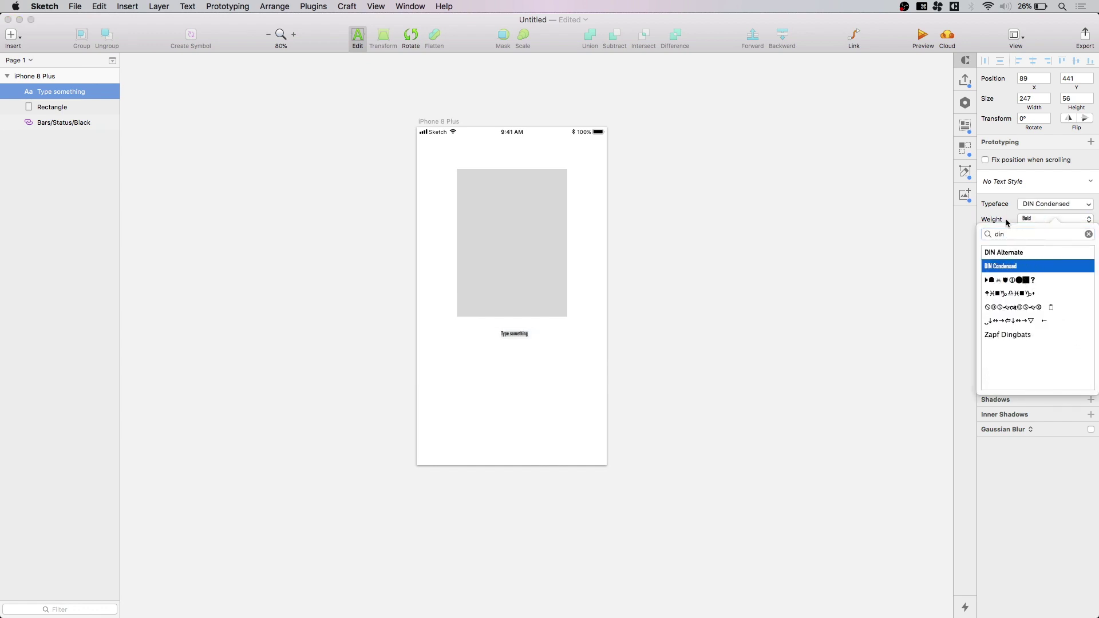
{"action": "left_click", "coordinate": [1007, 222]}
Set the text size to 24 and move the text box down to about Y 461.
{"action": "left_click", "coordinate": [1090, 235]}
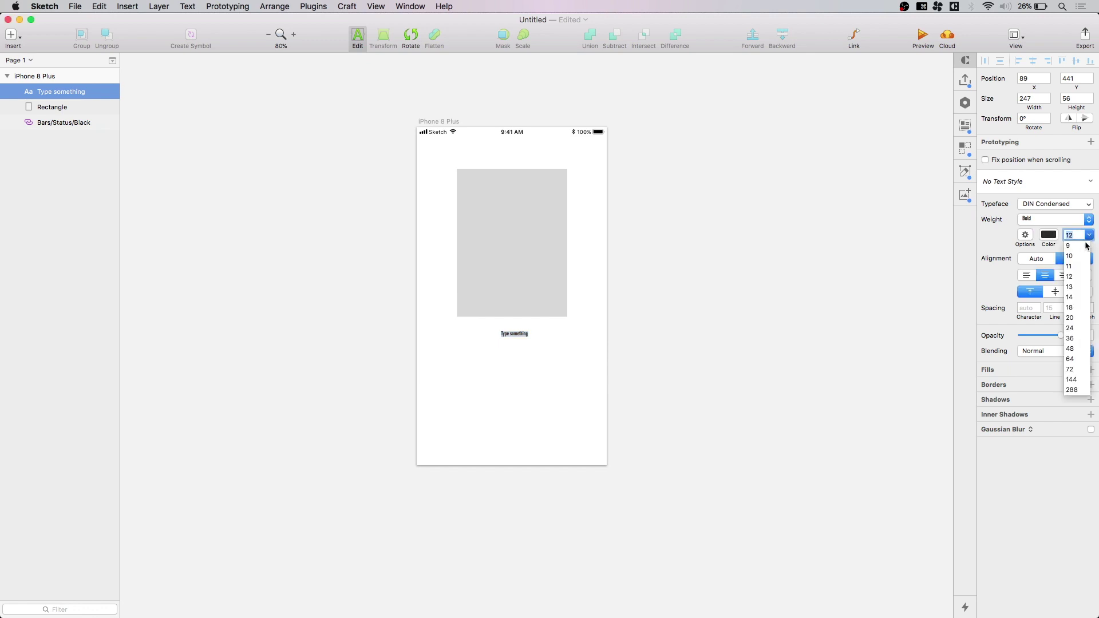
{"action": "left_click", "coordinate": [1070, 328]}
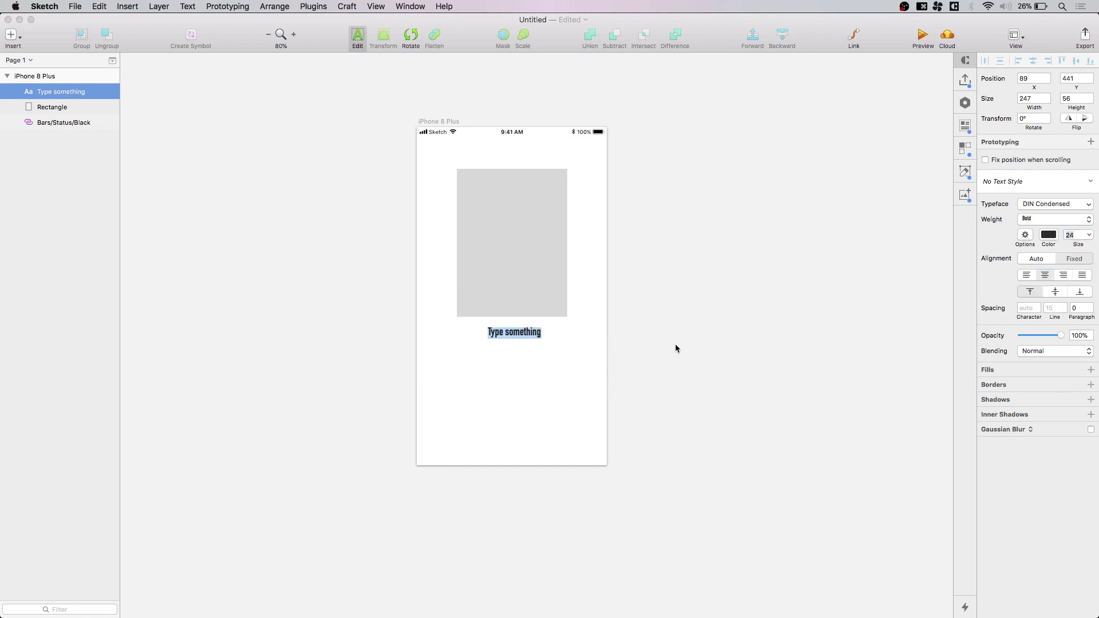
{"action": "left_click", "coordinate": [568, 365]}
{"action": "left_click_drag", "start_coordinate": [528, 334], "coordinate": [529, 346]}
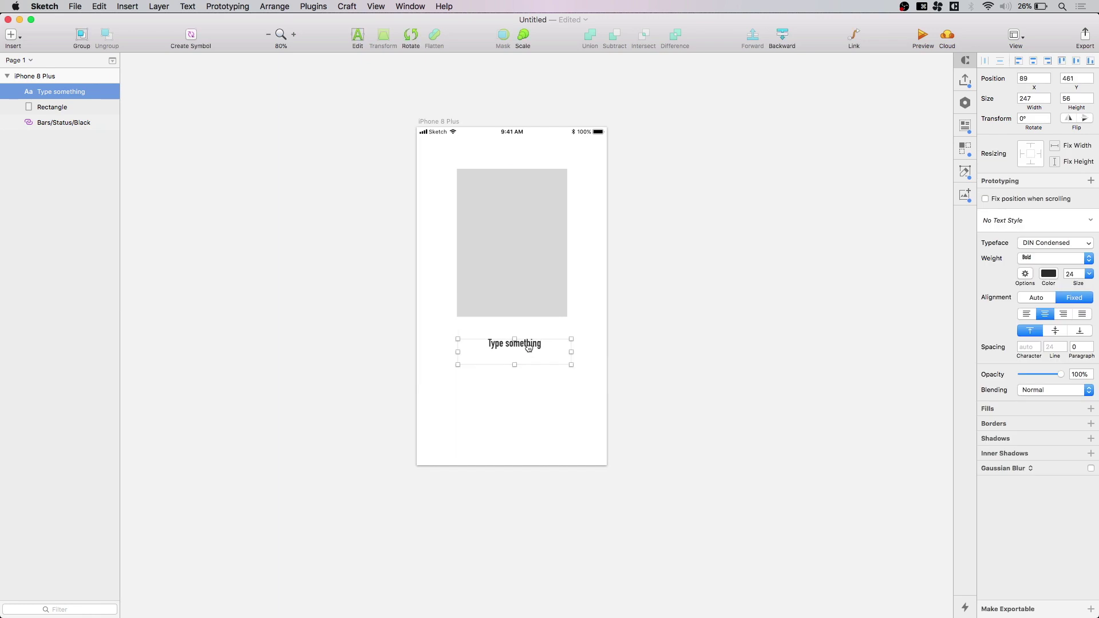
{"action": "left_click", "coordinate": [727, 335]}
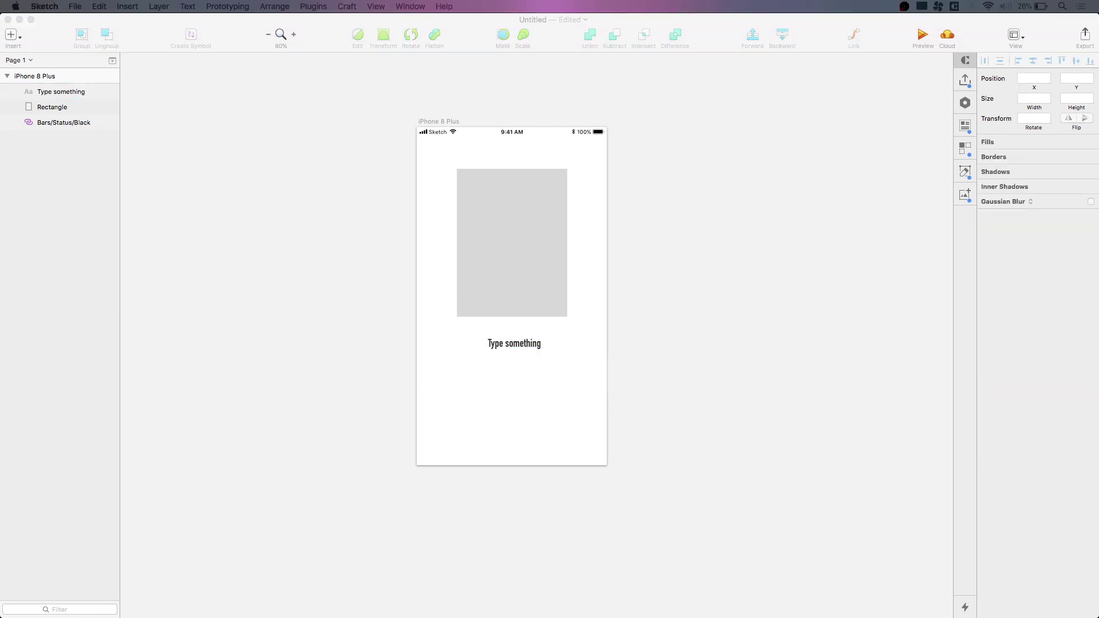
Copy the filler passage starting "Asymmetrical ennui listicle" and paste it over the default text in the text box.
{"action": "key", "text": "super+c"}
{"action": "double_click", "coordinate": [521, 342]}
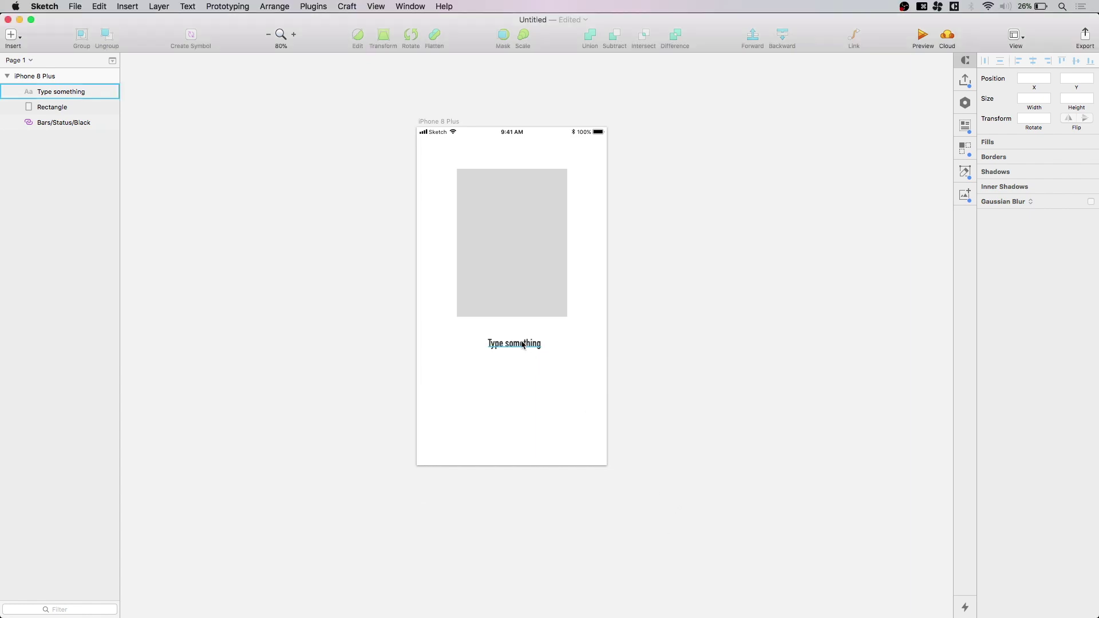
{"action": "key", "text": "super+a"}
{"action": "key", "text": "super+v"}
{"action": "key", "text": "Escape"}
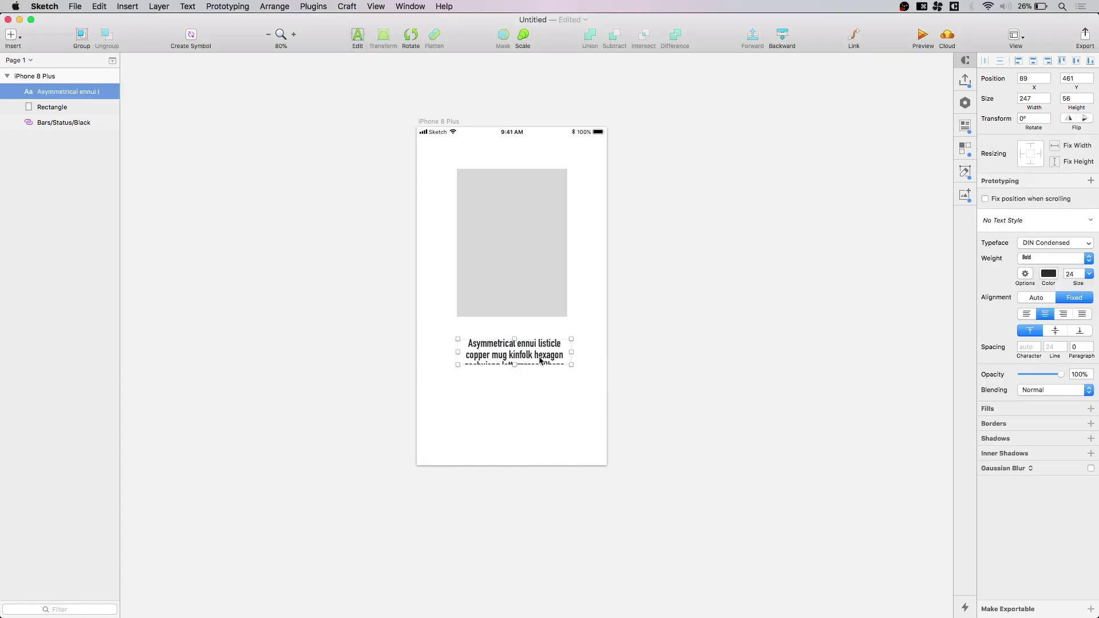
Trim the filler text so it ends after "kinfolk hexagon" and move the text box up to about Y 453.
{"action": "double_click", "coordinate": [552, 358]}
{"action": "left_click_drag", "start_coordinate": [564, 355], "coordinate": [582, 450]}
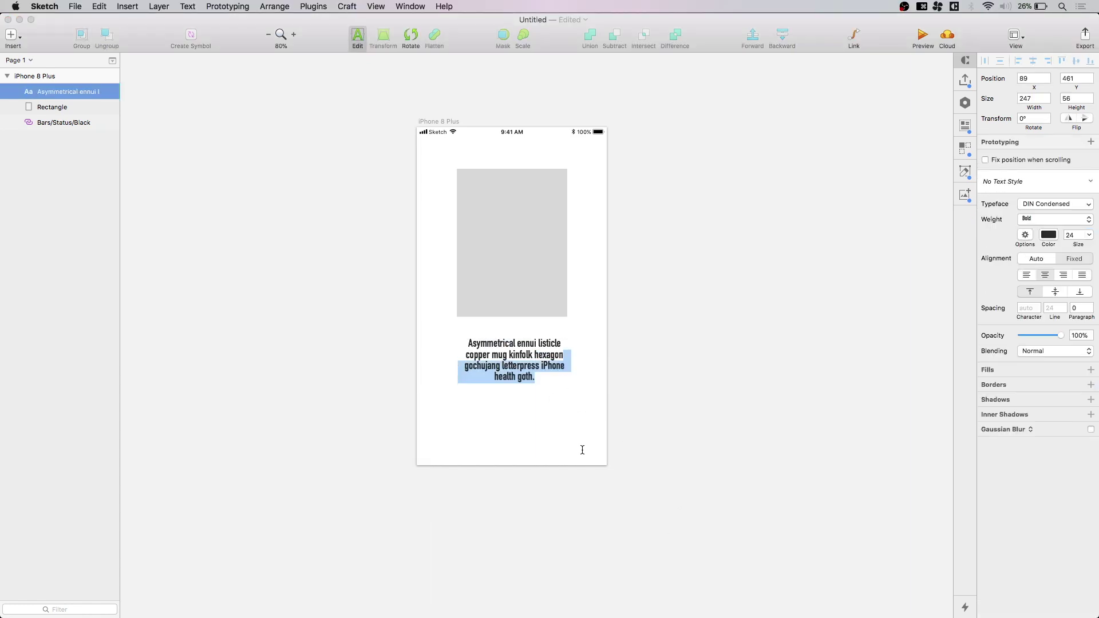
{"action": "key", "text": "BackSpace"}
{"action": "left_click", "coordinate": [642, 337]}
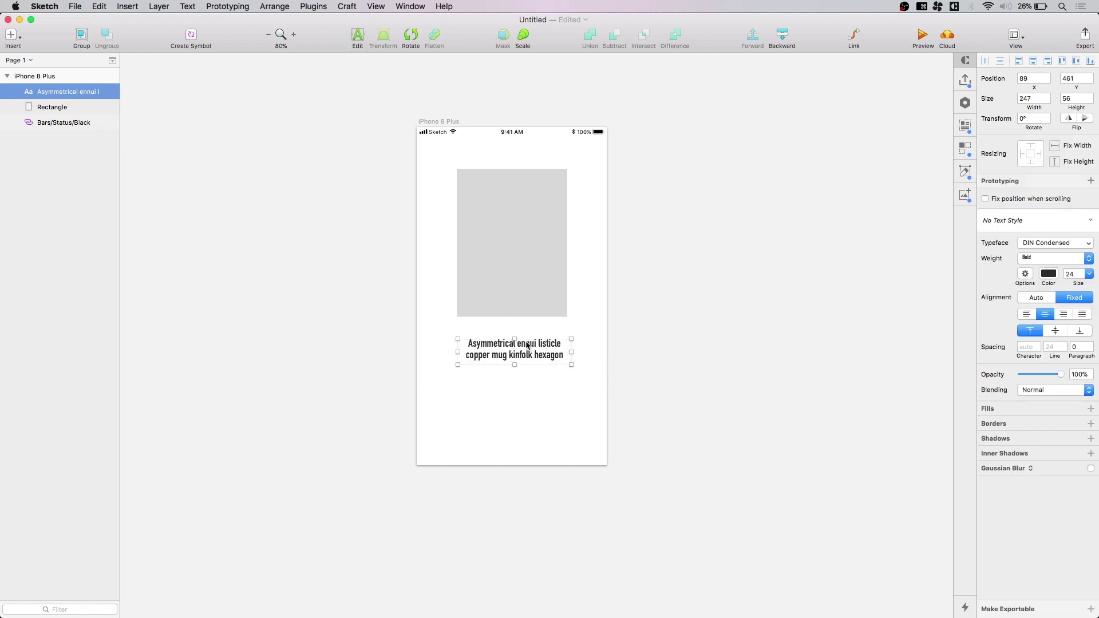
{"action": "left_click_drag", "start_coordinate": [524, 352], "coordinate": [524, 348]}
{"action": "left_click", "coordinate": [667, 368]}
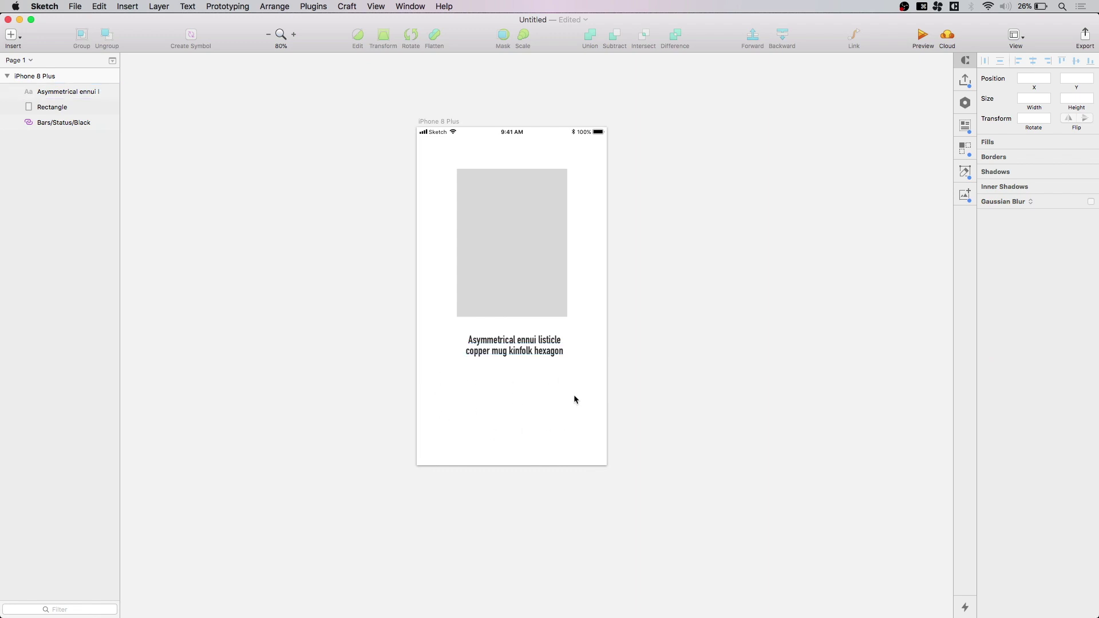
Duplicate the headline text box below the original at about Y 533 and set the copy's text size to 18.
{"action": "left_click", "coordinate": [514, 345]}
{"action": "left_click_drag", "start_coordinate": [514, 345], "coordinate": [514, 382], "text": "alt"}
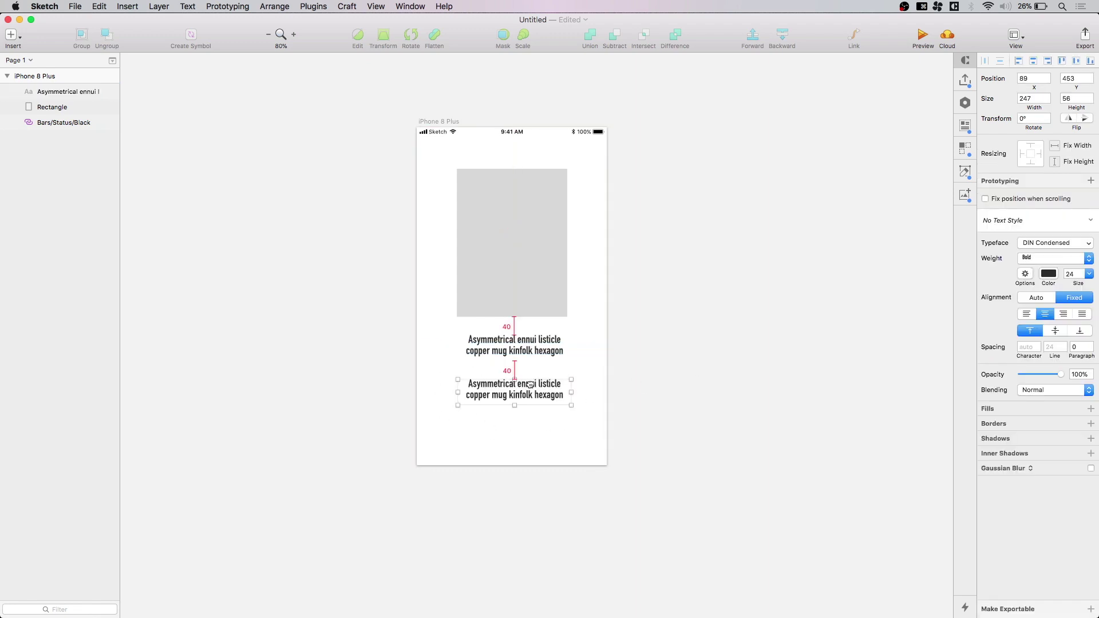
{"action": "left_click", "coordinate": [1079, 271]}
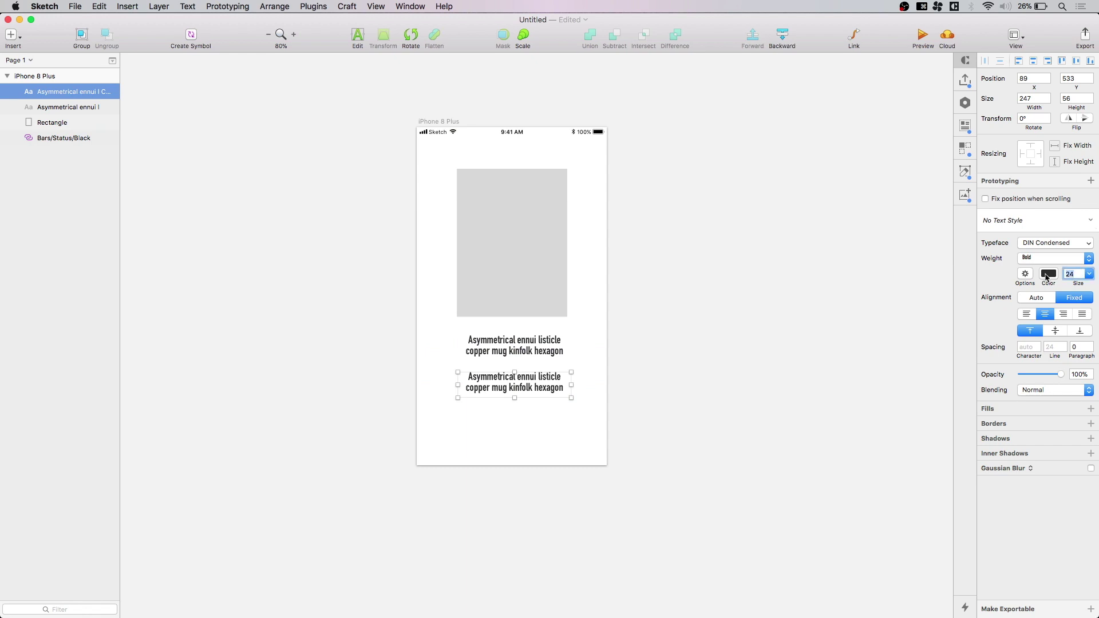
{"action": "type", "text": "18"}
{"action": "key", "text": "Return"}
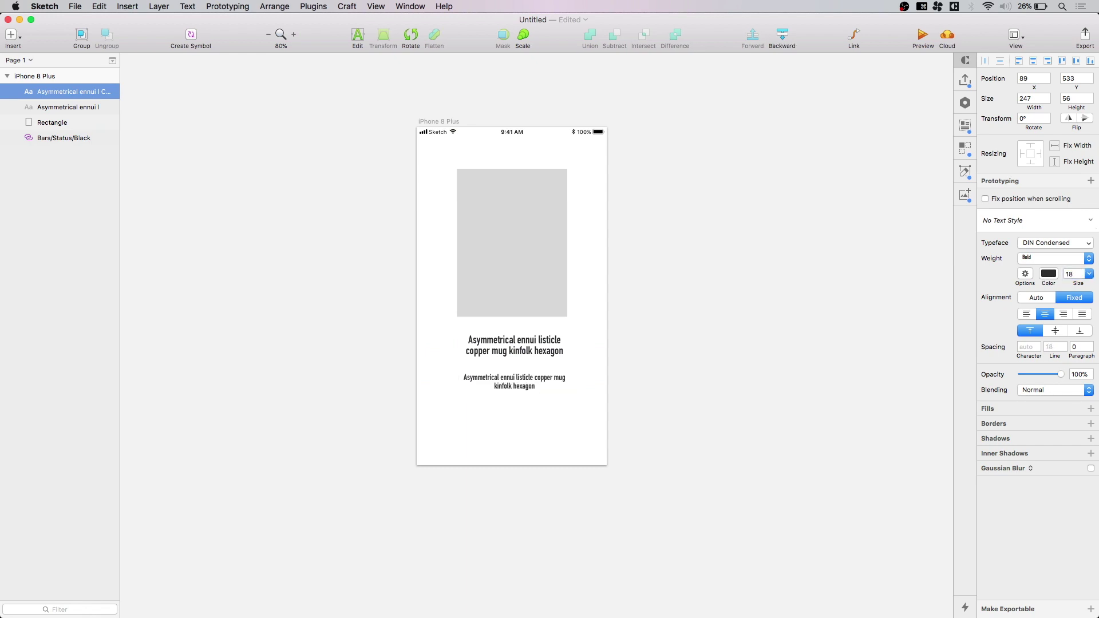
Change the typeface of the smaller text below the headline to SF UI Text.
{"action": "left_click", "coordinate": [1086, 246]}
{"action": "left_click", "coordinate": [978, 302]}
{"action": "left_click", "coordinate": [1089, 247]}
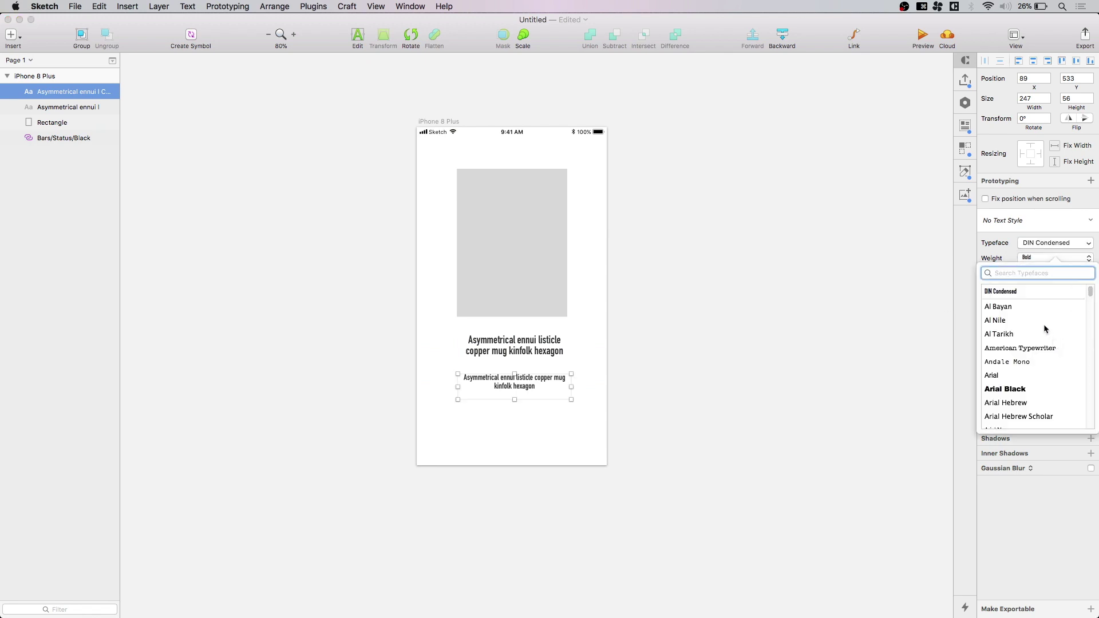
{"action": "type", "text": "sf"}
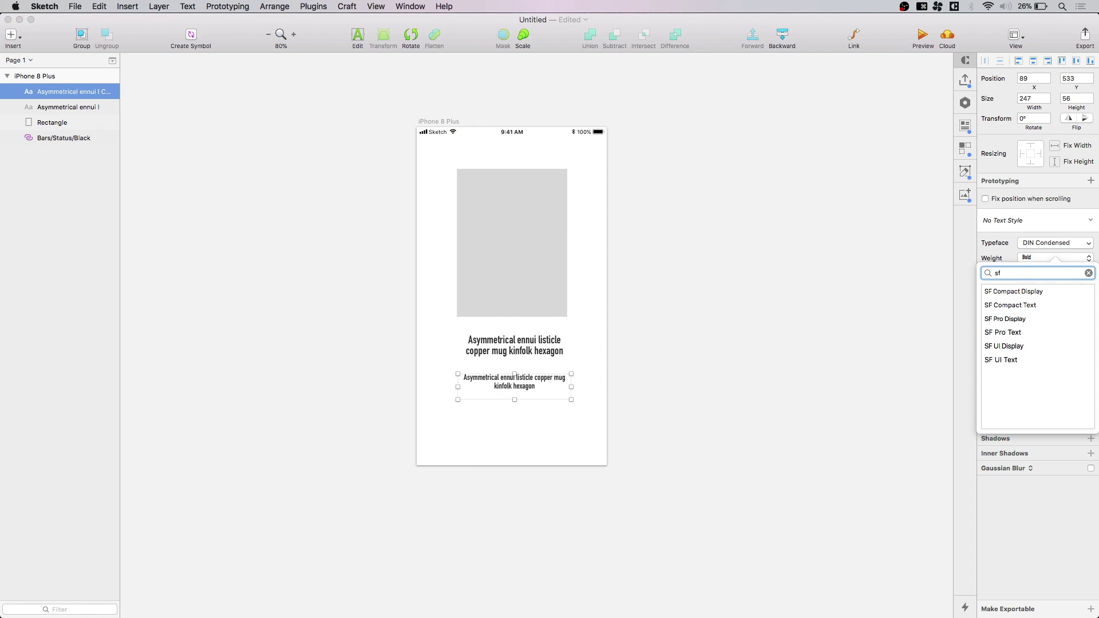
{"action": "key", "text": "Down"}
{"action": "key", "text": "Down"}
{"action": "key", "text": "Down"}
{"action": "key", "text": "Down"}
{"action": "key", "text": "Down"}
{"action": "key", "text": "Down"}
{"action": "key", "text": "Return"}
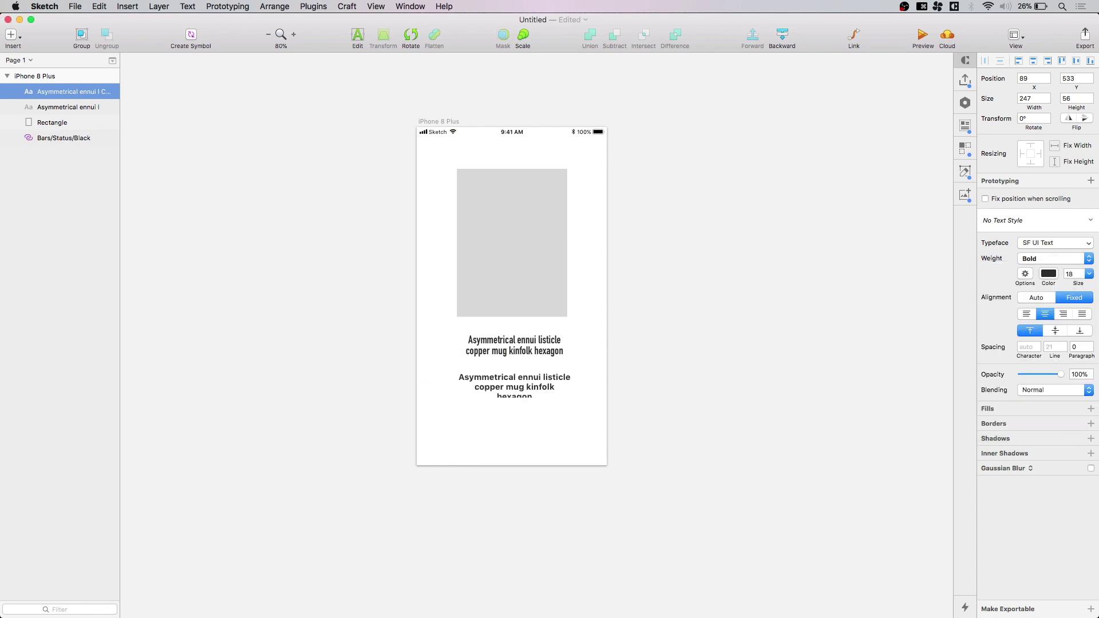
Set the supporting text to size 14 and Regular weight, and move its box up to about Y 521.
{"action": "left_click", "coordinate": [1069, 274]}
{"action": "key", "text": "Return"}
{"action": "key", "text": "Return"}
{"action": "left_click", "coordinate": [1055, 258]}
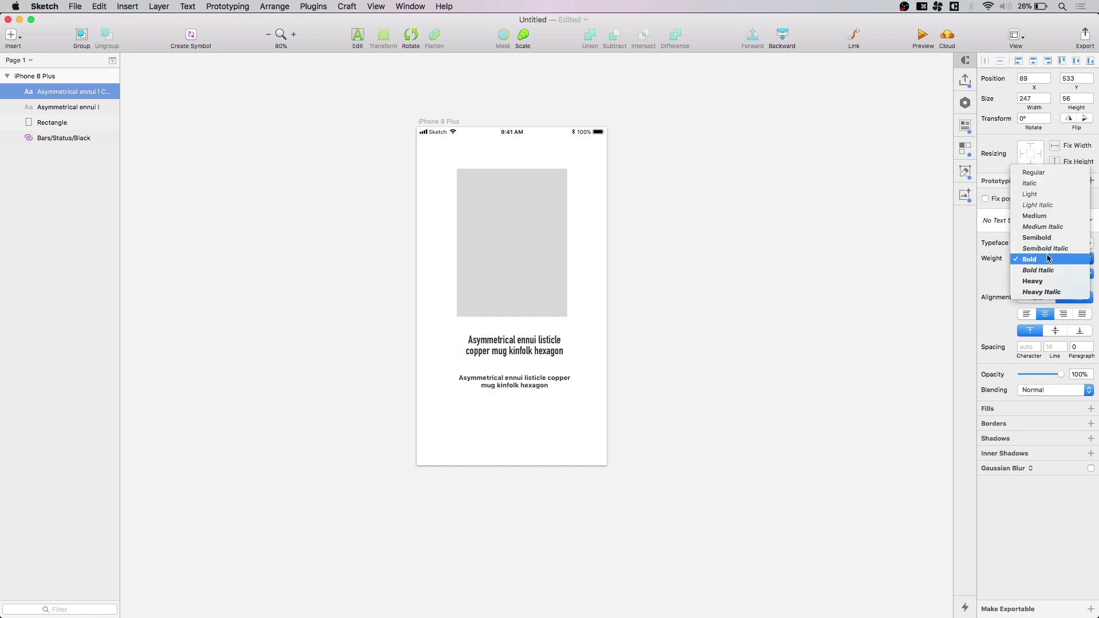
{"action": "left_click", "coordinate": [1050, 182]}
{"action": "left_click", "coordinate": [747, 378]}
{"action": "left_click", "coordinate": [547, 383]}
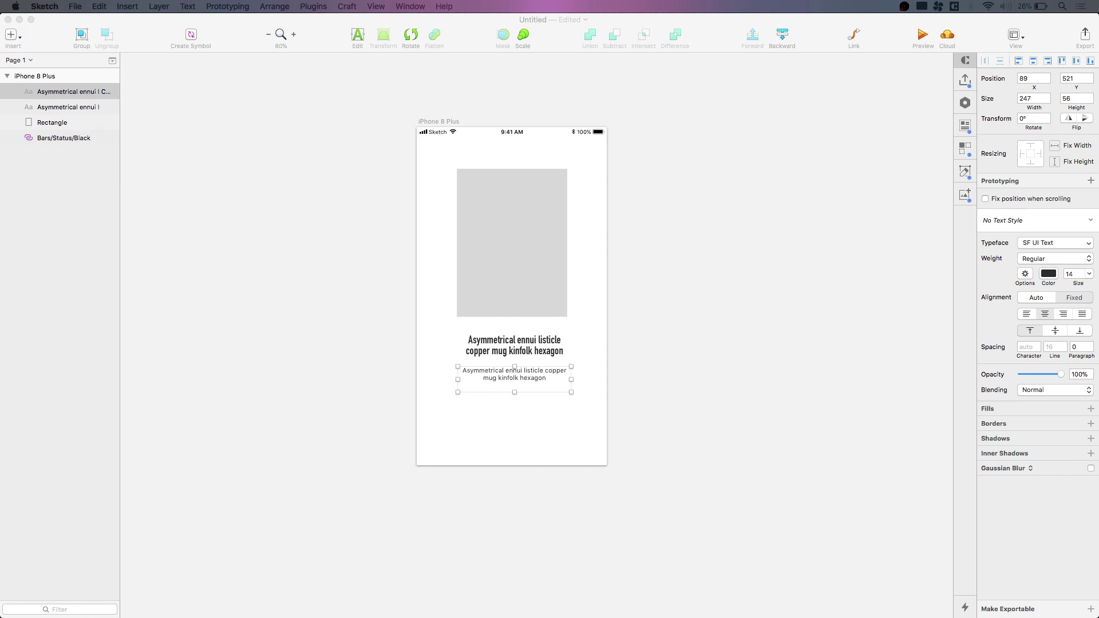
Copy the filler passage starting "Keytar hashtag narwhal" and paste it over the supporting text.
{"action": "key", "text": "super+c"}
{"action": "double_click", "coordinate": [522, 373]}
{"action": "key", "text": "super+a"}
{"action": "key", "text": "super+v"}
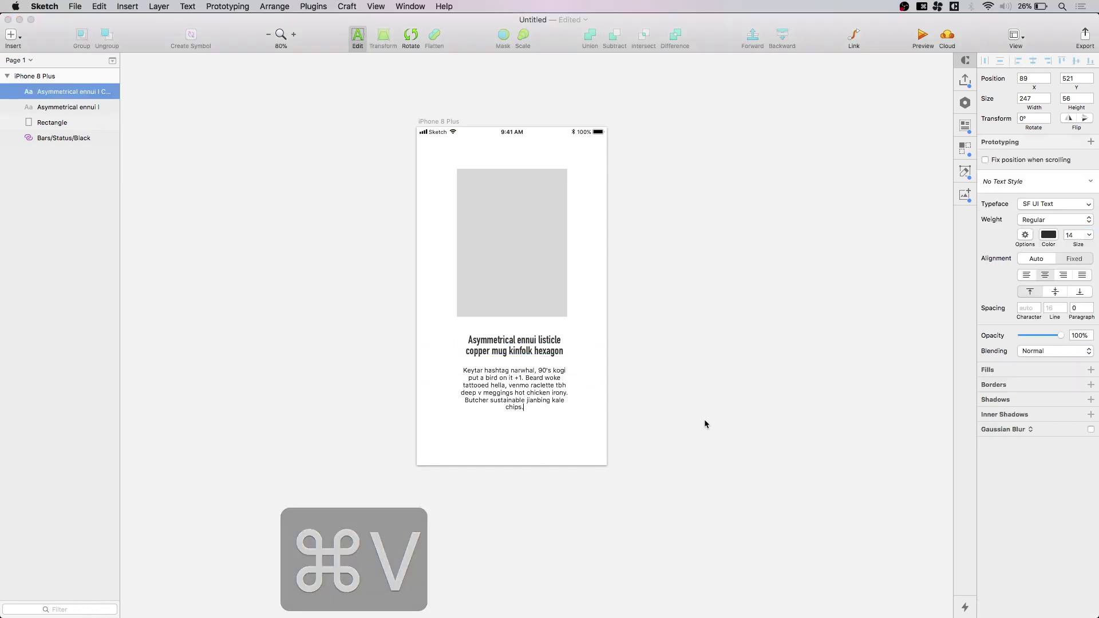
Resize the supporting text box to about 75 high and trim its text so it ends after "hot chicken irony.".
{"action": "key", "text": "Escape"}
{"action": "left_click_drag", "start_coordinate": [514, 392], "coordinate": [567, 475]}
{"action": "double_click", "coordinate": [569, 394]}
{"action": "key", "text": "BackSpace"}
{"action": "key", "text": "Escape"}
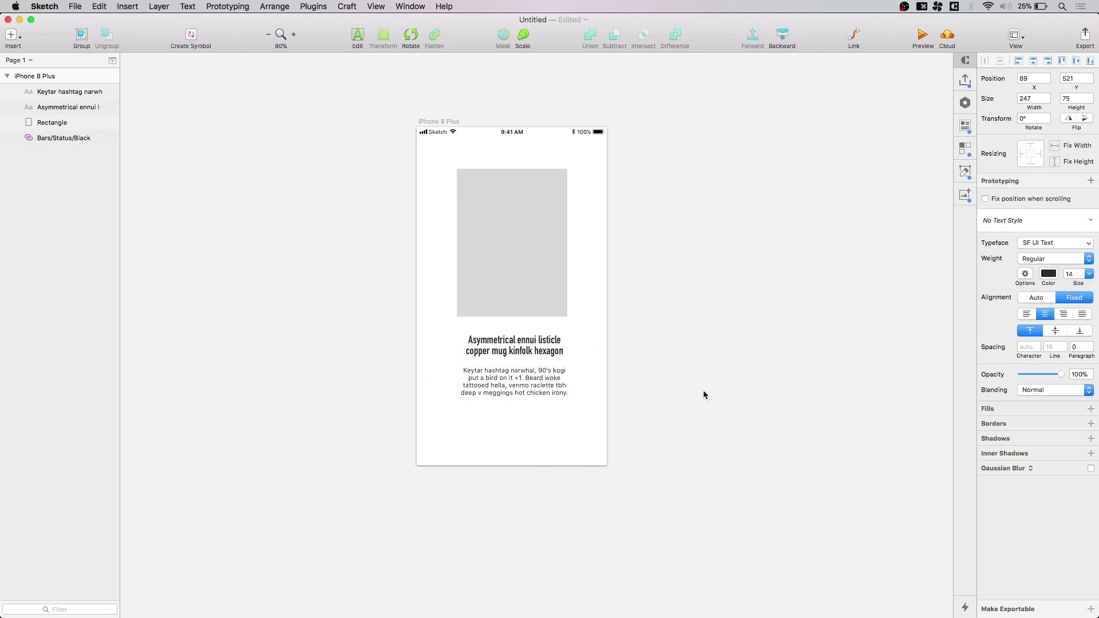
Move the headline and supporting text down together by 16 px.
{"action": "left_click", "coordinate": [523, 354], "text": "shift"}
{"action": "key", "text": "Down"}
{"action": "key", "text": "Down"}
{"action": "key", "text": "Down"}
{"action": "key", "text": "Down"}
{"action": "key", "text": "Down"}
{"action": "key", "text": "Down"}
{"action": "key", "text": "Down"}
{"action": "key", "text": "Down"}
{"action": "key", "text": "Down"}
{"action": "key", "text": "Down"}
{"action": "key", "text": "Down"}
{"action": "key", "text": "Down"}
{"action": "key", "text": "Down"}
{"action": "key", "text": "Down"}
{"action": "key", "text": "Down"}
{"action": "key", "text": "Down"}
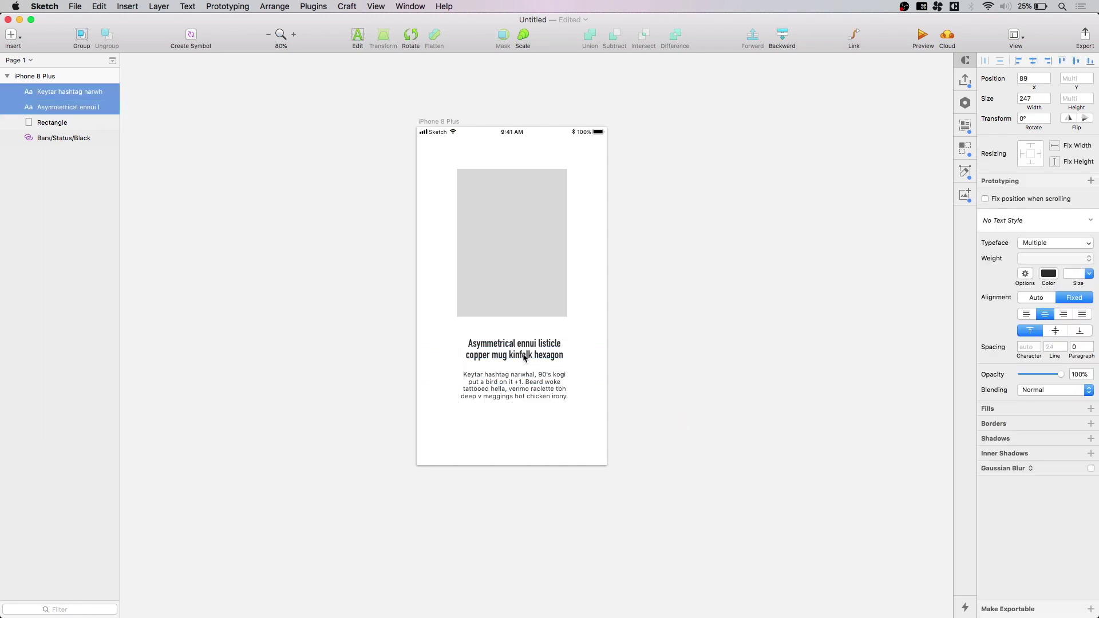
{"action": "left_click", "coordinate": [619, 320]}
{"action": "scroll", "coordinate": [682, 412], "scroll_direction": "down", "scroll_amount": 3}
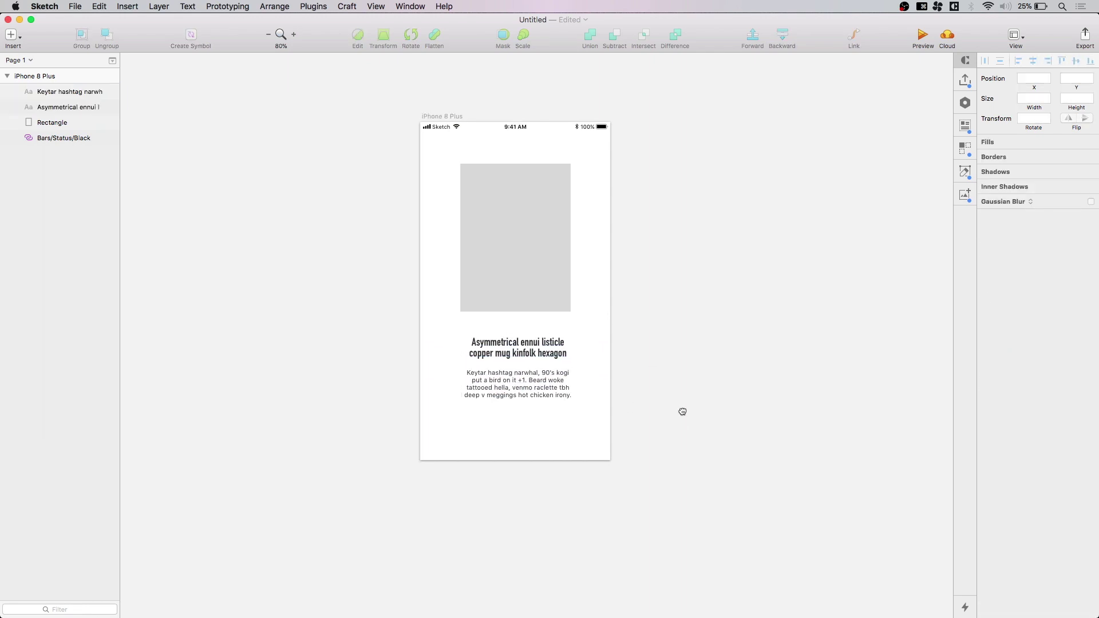
{"action": "key", "text": "Tab"}
{"action": "left_click", "coordinate": [799, 429]}
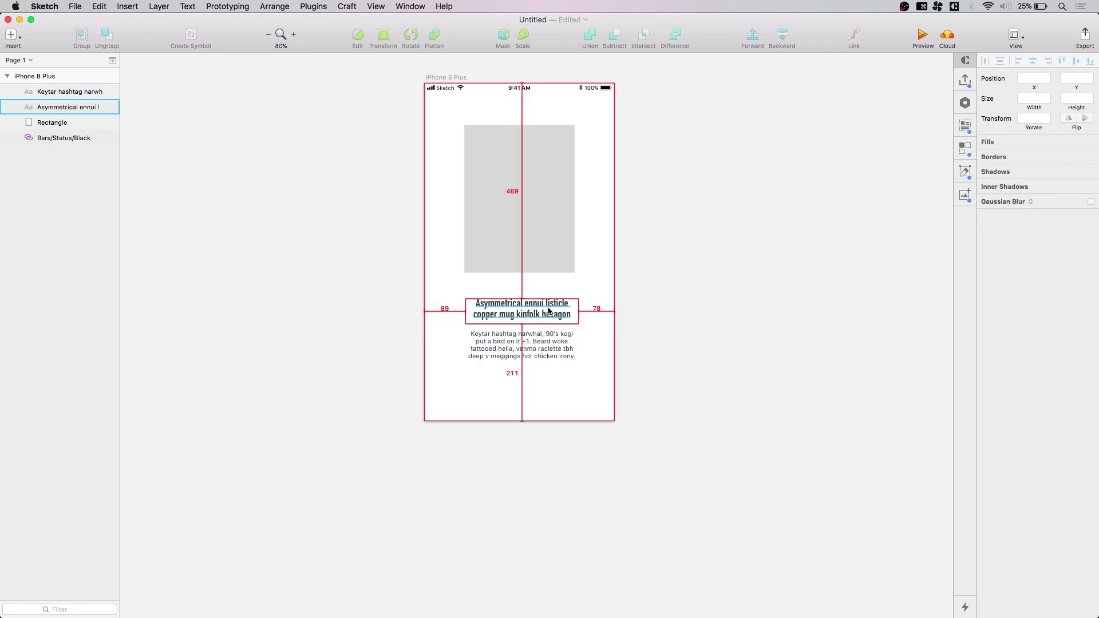
Duplicate the headline below the supporting text at about Y 668 and replace the copy's text with "Next".
{"action": "left_click_drag", "start_coordinate": [549, 311], "coordinate": [548, 403]}
{"action": "double_click", "coordinate": [548, 403]}
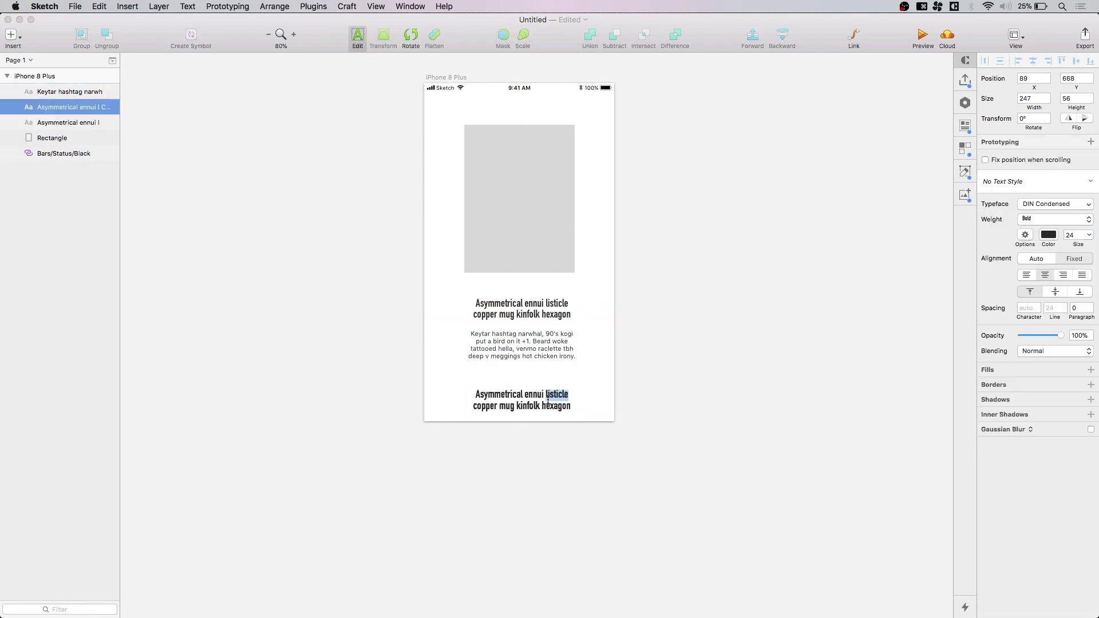
{"action": "key", "text": "cmd+a"}
{"action": "type", "text": "Next"}
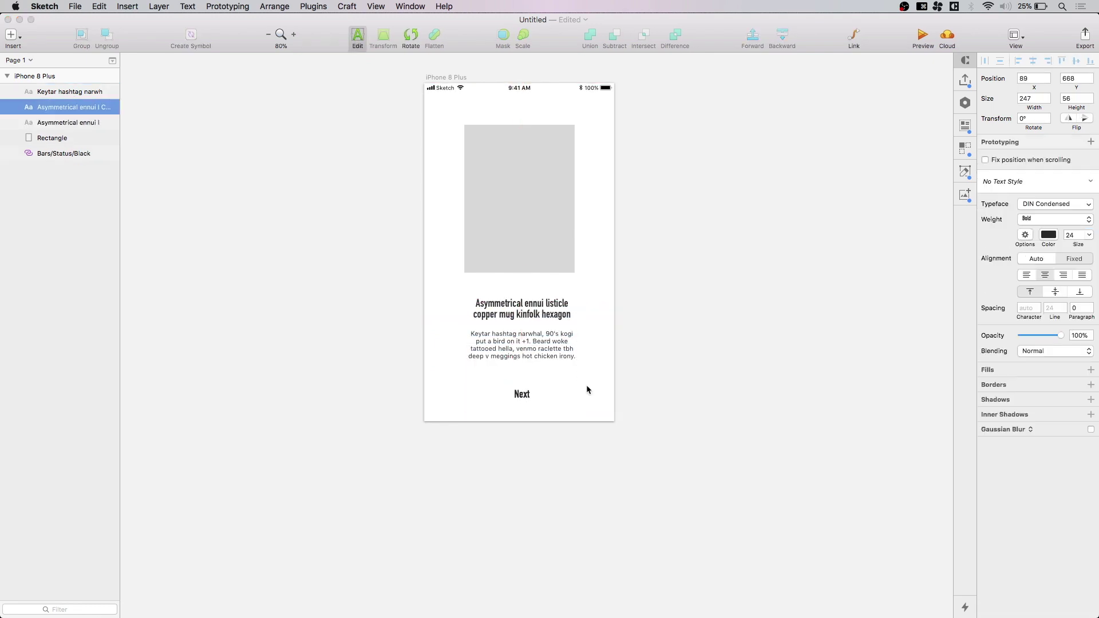
Shrink the Next label to about 81 × 20 with right-aligned text and duplicate it to about X 27, Y 687.
{"action": "key", "text": "Escape"}
{"action": "left_click_drag", "start_coordinate": [579, 415], "coordinate": [466, 404]}
{"action": "left_click", "coordinate": [1066, 319]}
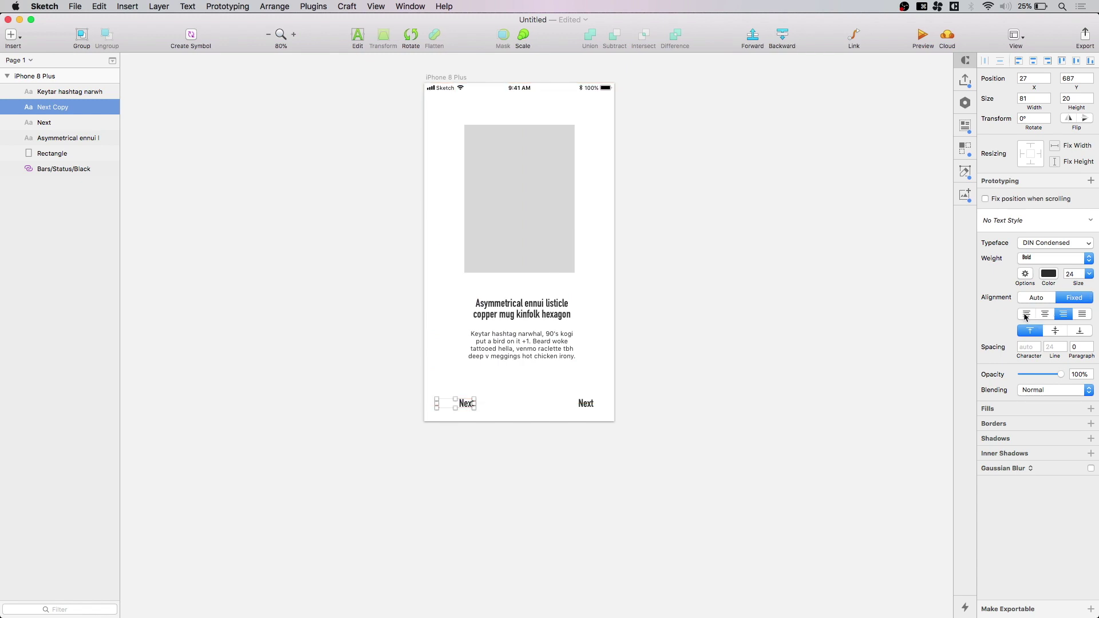
Left-align the copied label's text and replace it with "PRev".
{"action": "left_click", "coordinate": [1026, 315]}
{"action": "double_click", "coordinate": [444, 404]}
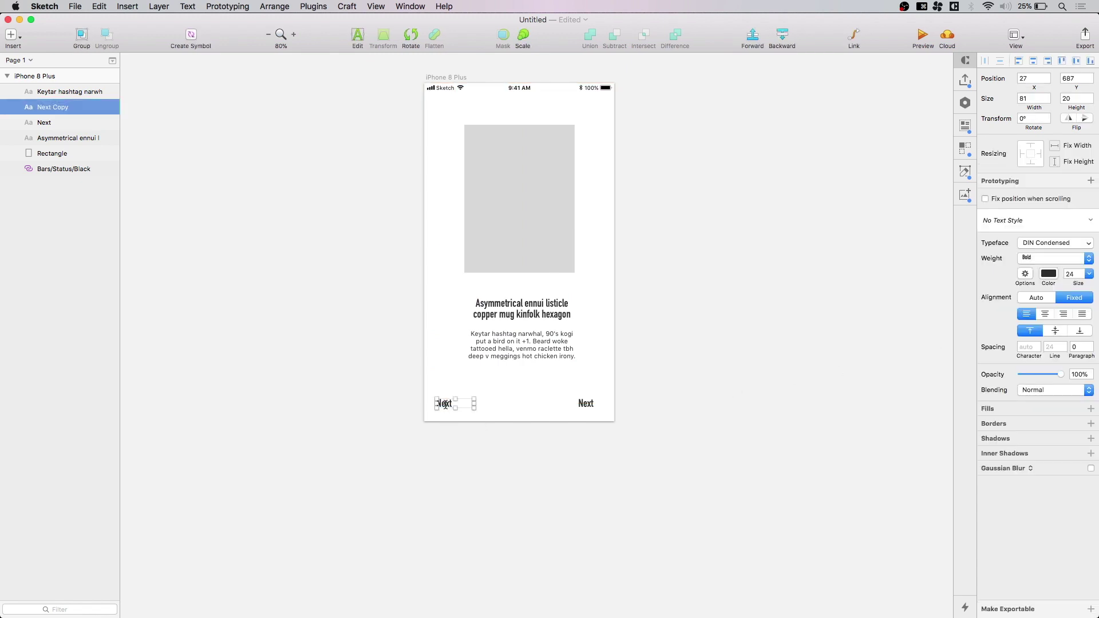
{"action": "type", "text": "PRev"}
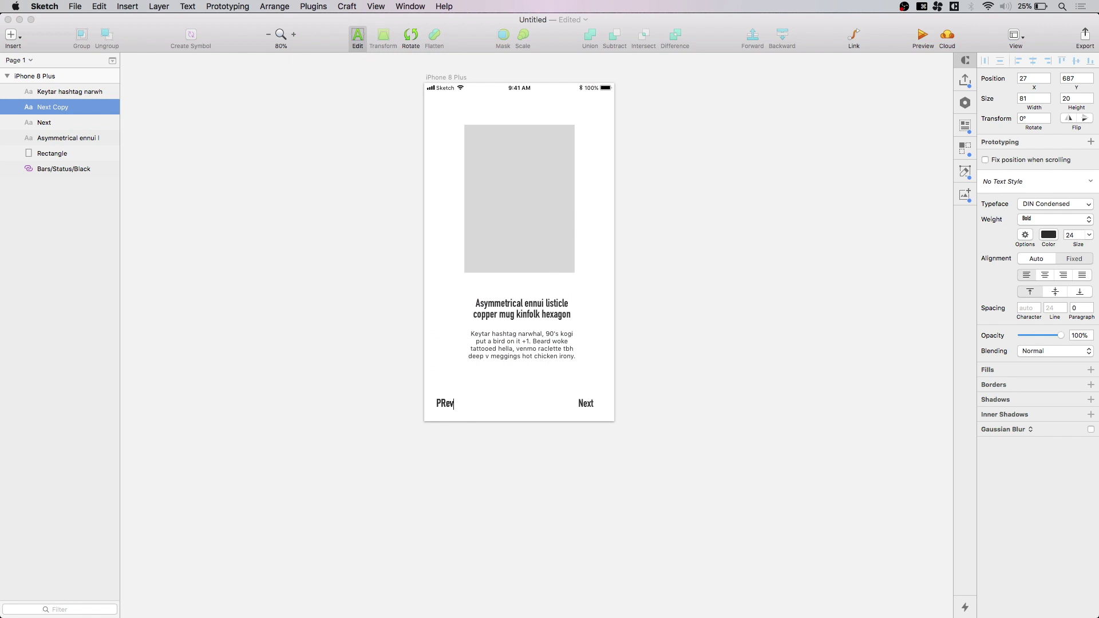
{"action": "left_click", "coordinate": [744, 432]}
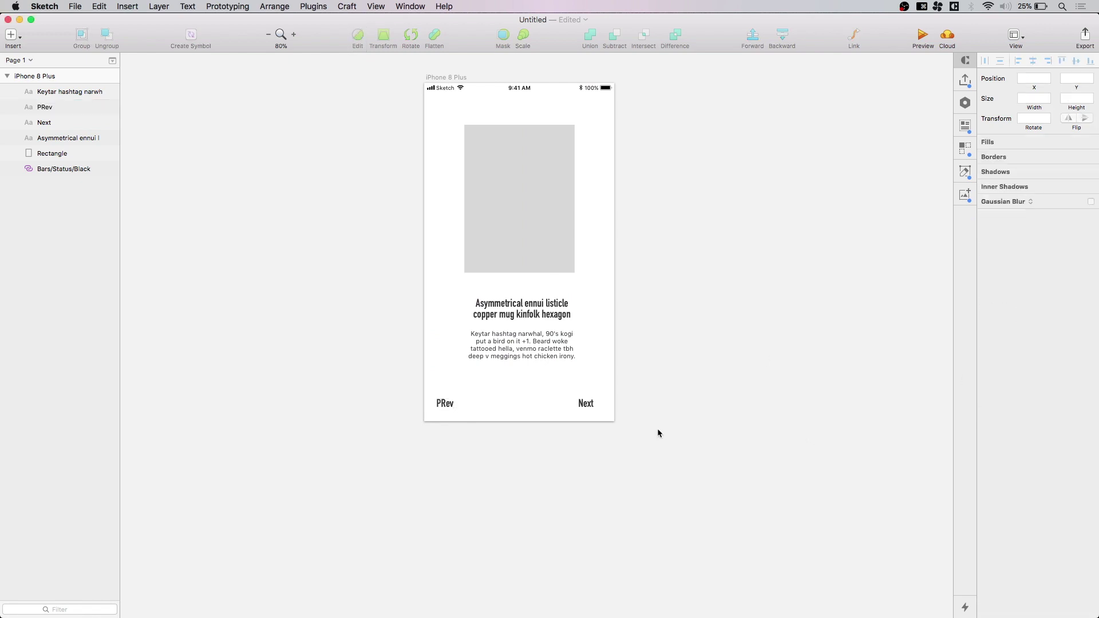
Apply the uppercase text transform to both the PRev and Next labels.
{"action": "left_click_drag", "start_coordinate": [663, 394], "coordinate": [349, 425]}
{"action": "left_click", "coordinate": [1023, 280]}
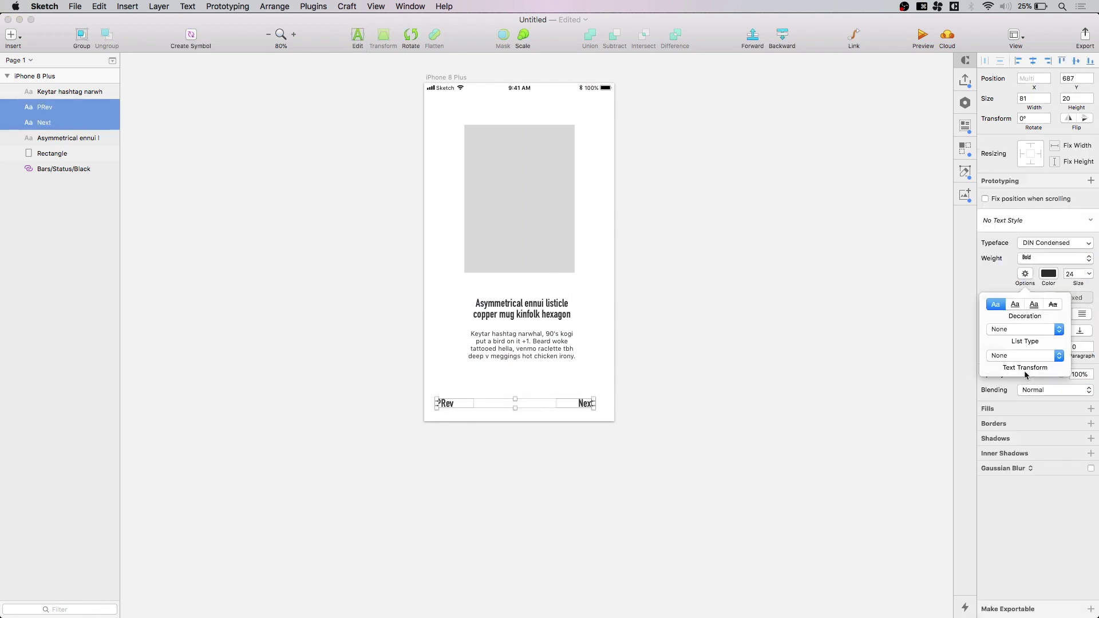
{"action": "left_click", "coordinate": [1032, 358]}
{"action": "left_click", "coordinate": [1008, 364]}
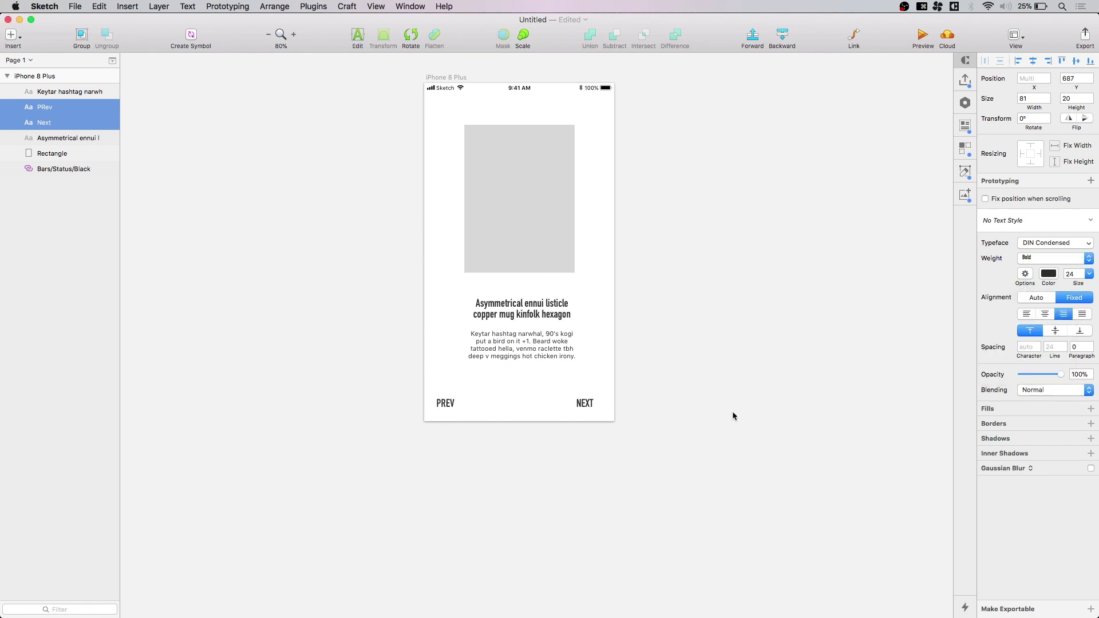
{"action": "left_click", "coordinate": [732, 411]}
Group the PREV and NEXT labels to center them horizontally on the artboard as a unit, and ungroup them.
{"action": "left_click", "coordinate": [446, 403]}
{"action": "left_click", "coordinate": [584, 404], "text": "shift"}
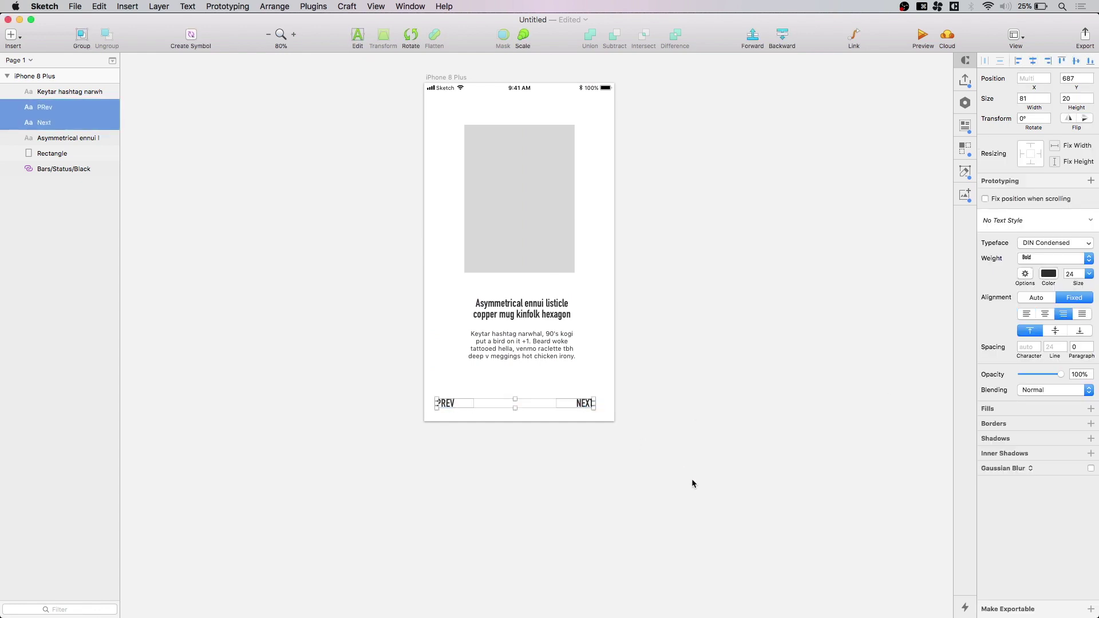
{"action": "key", "text": "super+g"}
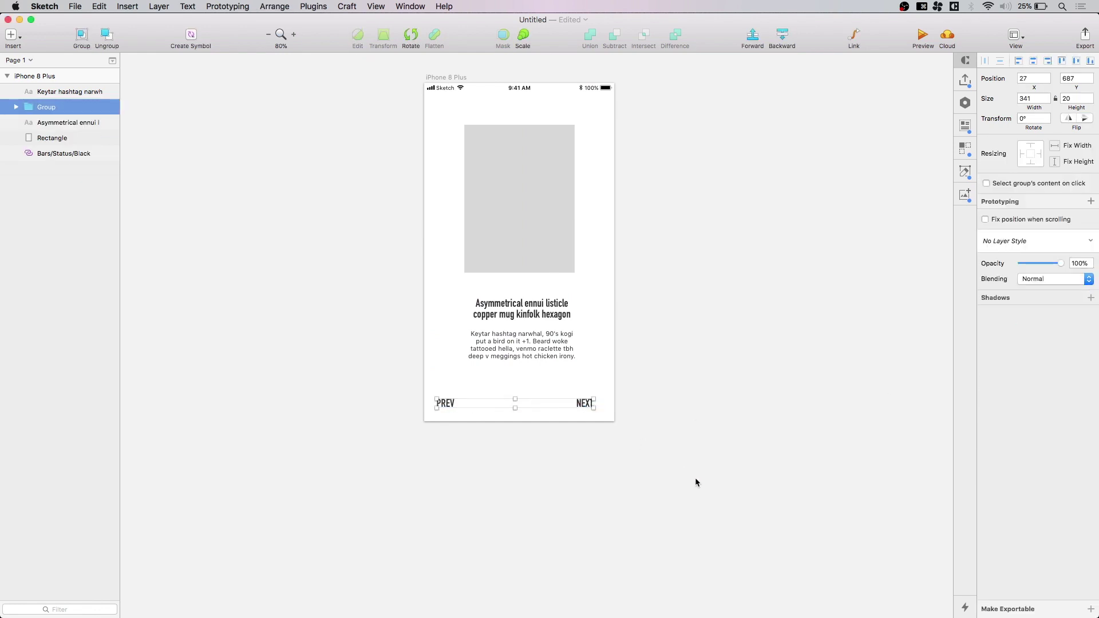
{"action": "key", "text": "ctrl+super+backslash"}
{"action": "left_click", "coordinate": [637, 440]}
{"action": "key", "text": "super+z"}
{"action": "key", "text": "shift+super+g"}
{"action": "left_click", "coordinate": [688, 452]}
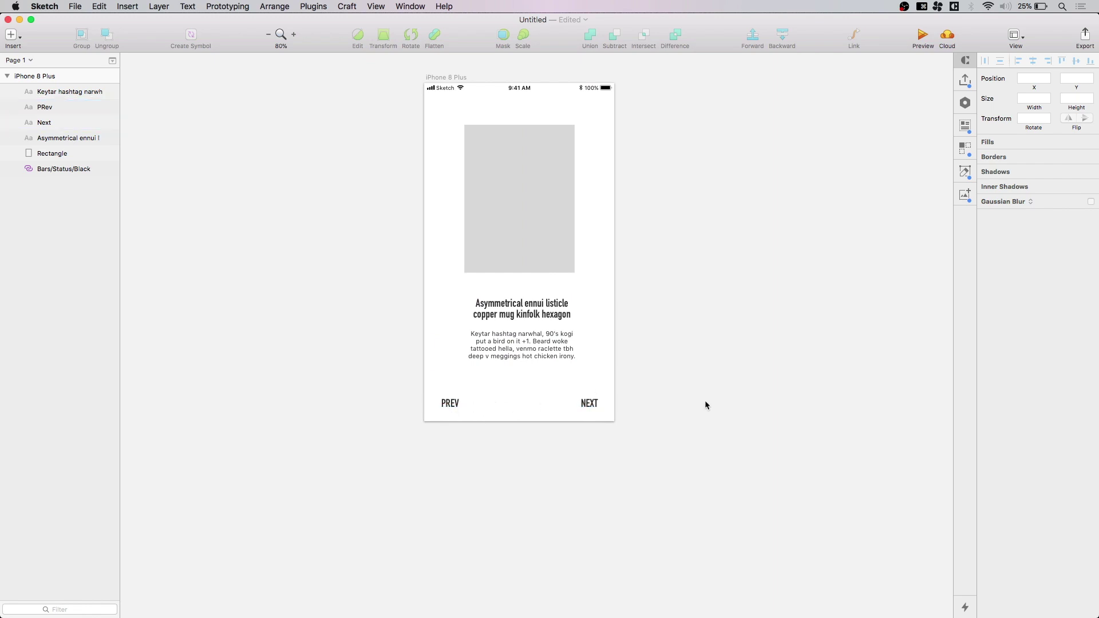
Draw a circle about 13 × 13 between the PREV and NEXT labels at about X 165, Y 687.
{"action": "key", "text": "o"}
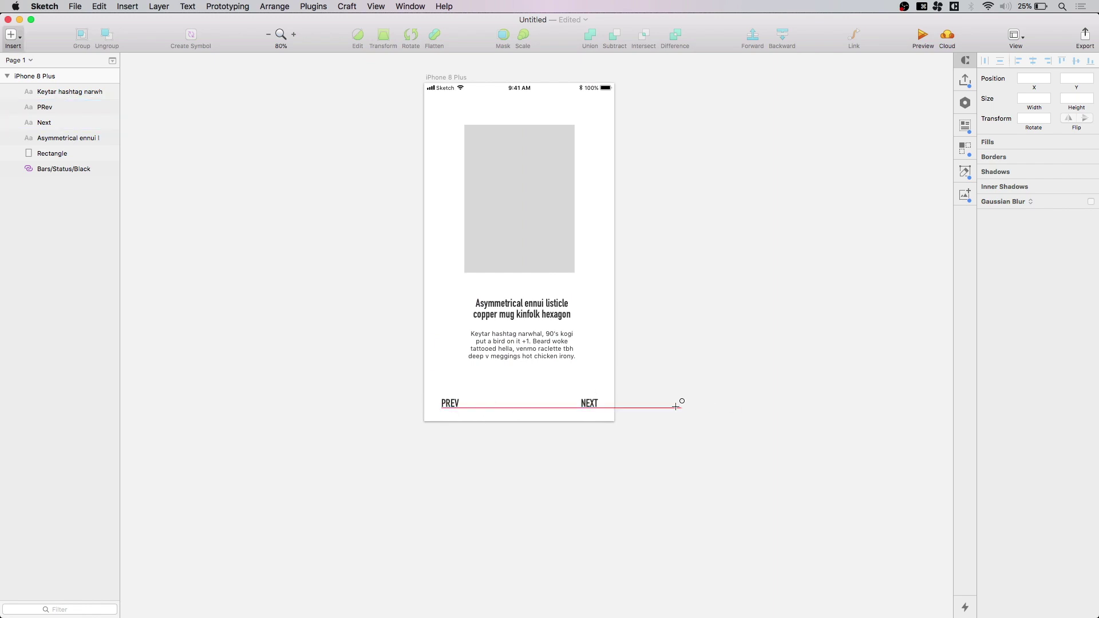
{"action": "left_click_drag", "start_coordinate": [504, 404], "coordinate": [506, 405]}
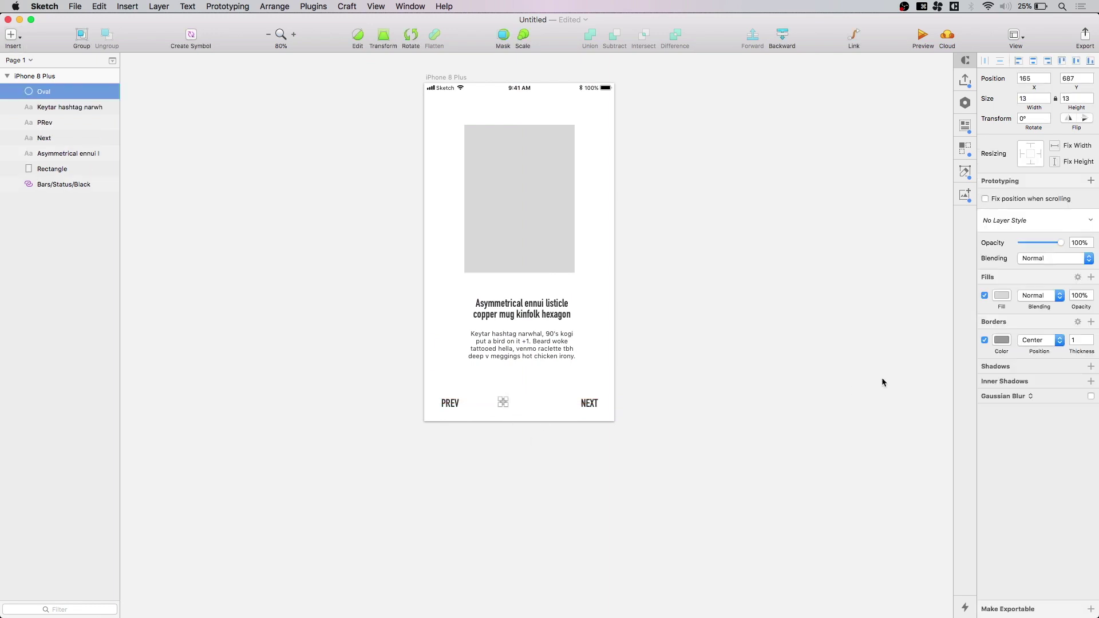
{"action": "left_click", "coordinate": [607, 429]}
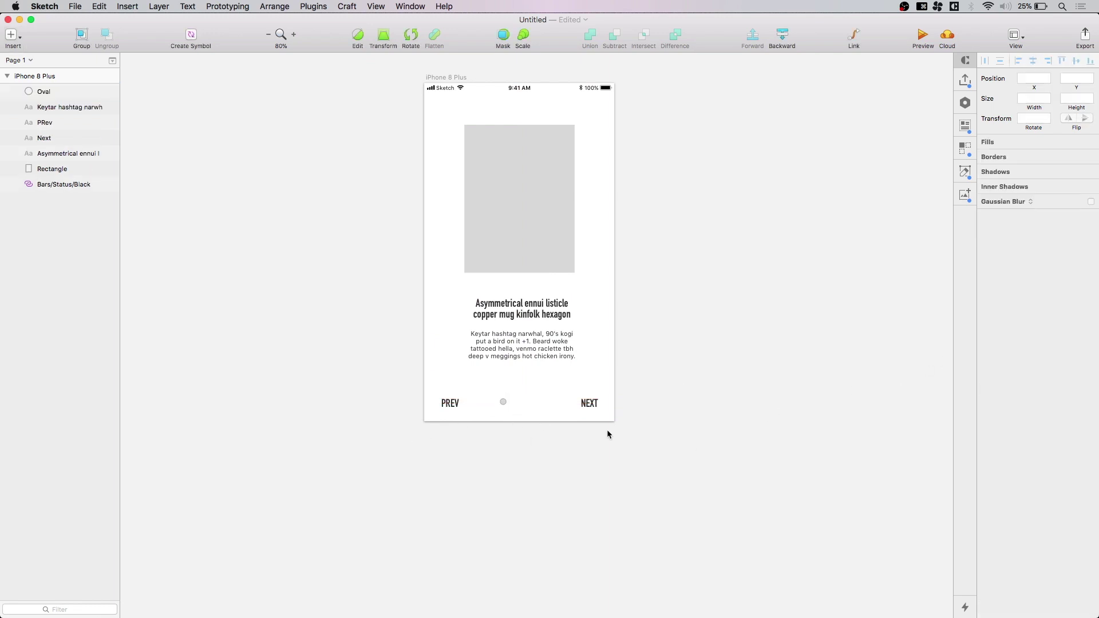
Duplicate the small circle twice along the same row, placing the copies at about X 178 and X 215.
{"action": "left_click", "coordinate": [506, 403]}
{"action": "left_click_drag", "start_coordinate": [506, 403], "coordinate": [512, 403]}
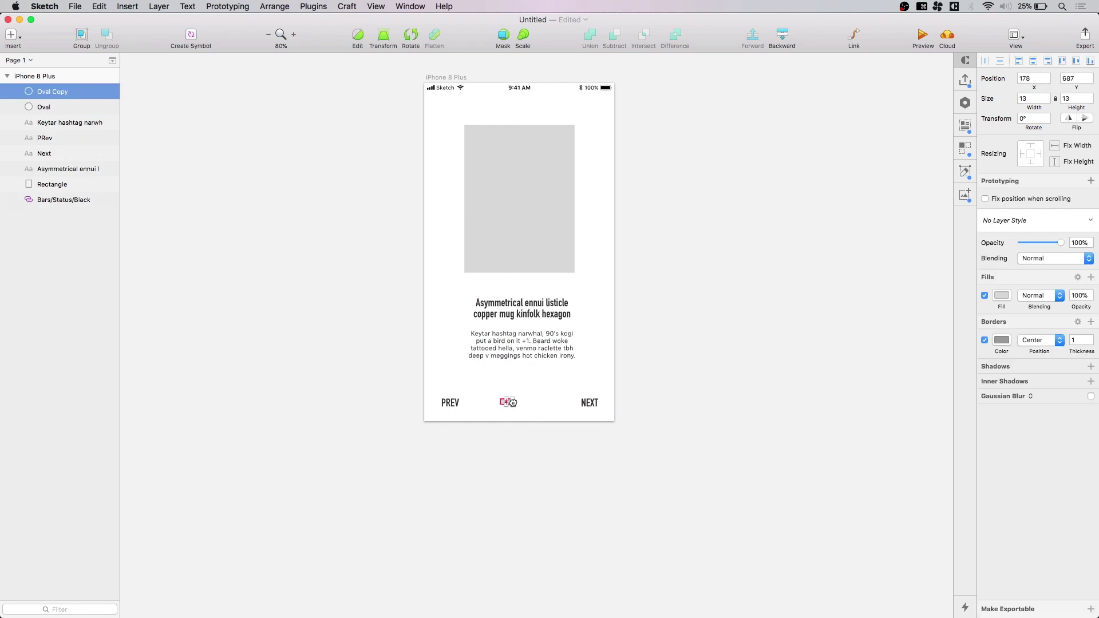
{"action": "key", "text": "super+d"}
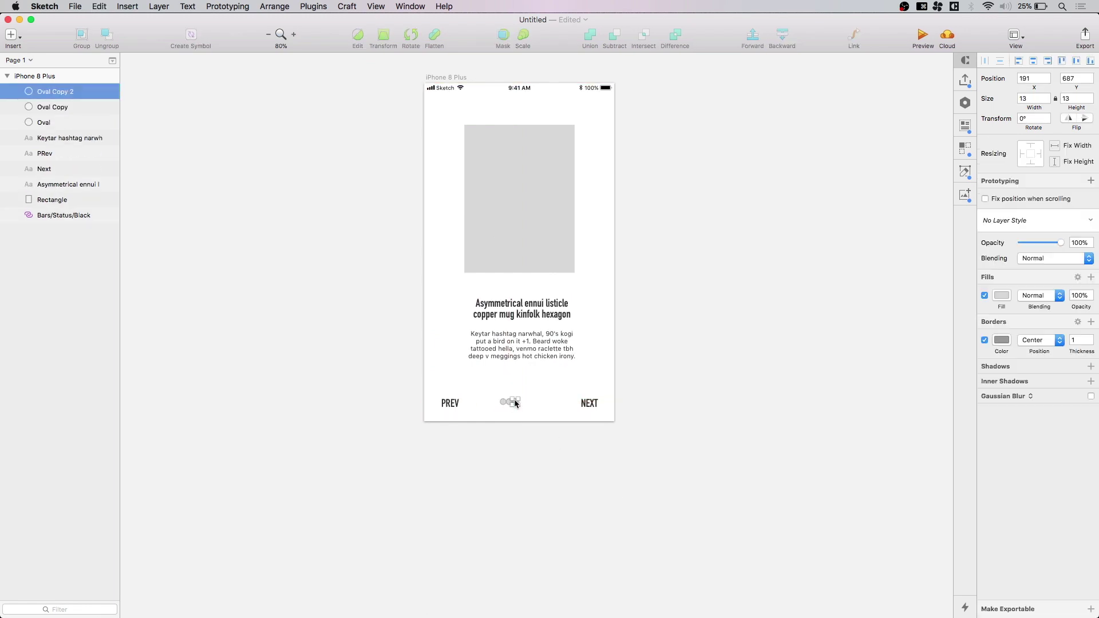
{"action": "key", "text": "shift+Right"}
{"action": "key", "text": "shift+Right"}
{"action": "key", "text": "Right"}
{"action": "key", "text": "Right"}
{"action": "key", "text": "Right"}
{"action": "key", "text": "Right"}
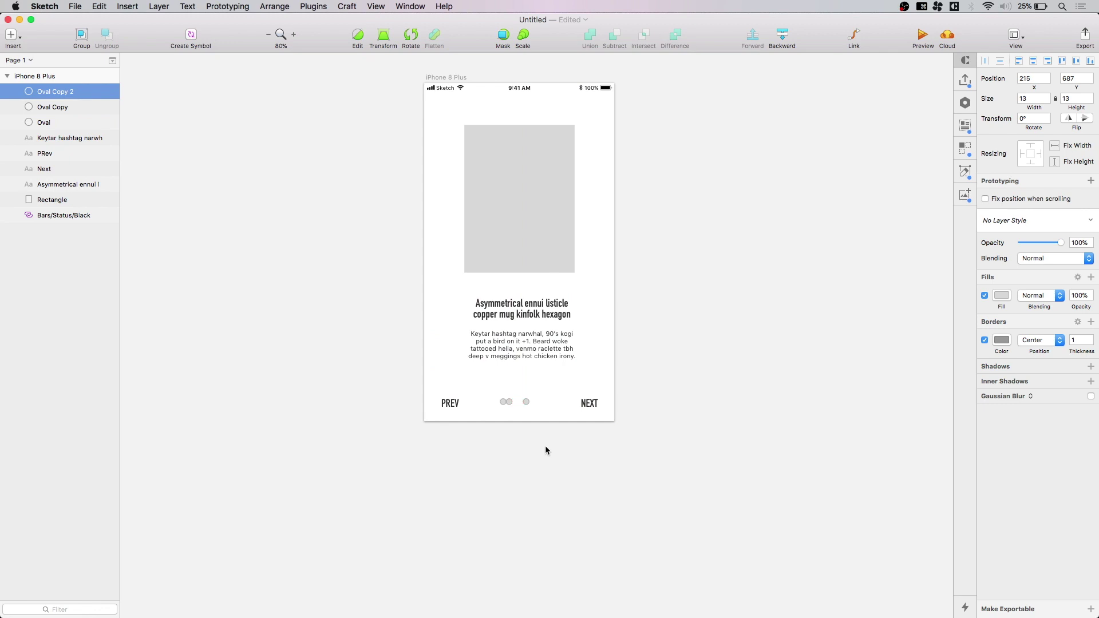
Distribute the three small circles evenly in the horizontal direction.
{"action": "left_click", "coordinate": [545, 447]}
{"action": "left_click", "coordinate": [508, 402]}
{"action": "left_click", "coordinate": [502, 402], "text": "shift"}
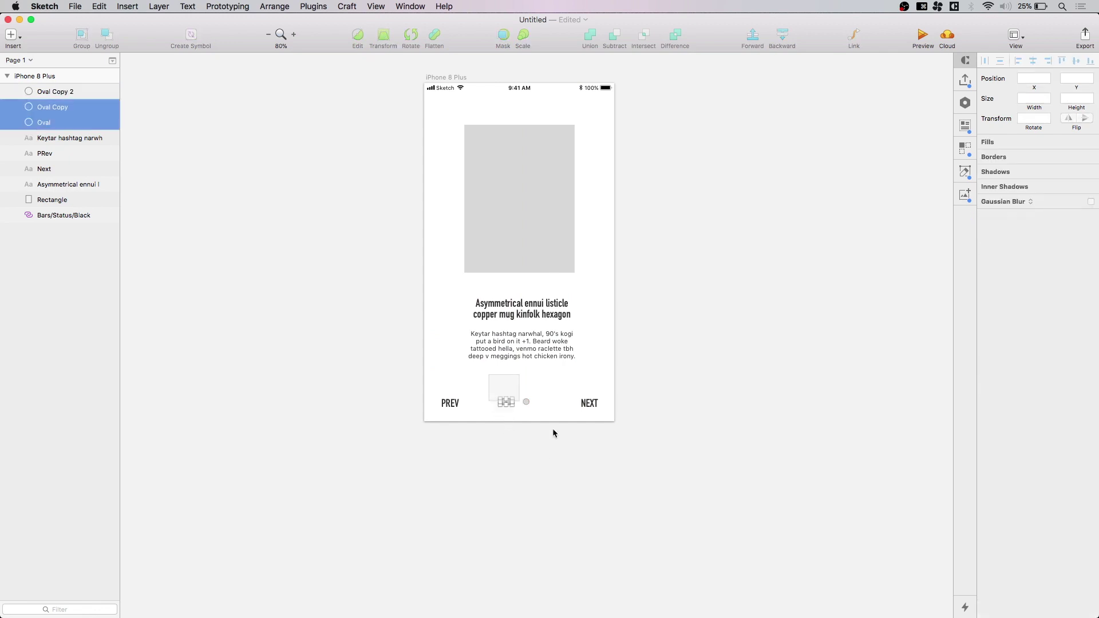
{"action": "left_click", "coordinate": [526, 402], "text": "shift"}
{"action": "left_click", "coordinate": [589, 403], "text": "shift"}
{"action": "left_click_drag", "start_coordinate": [560, 449], "coordinate": [494, 389]}
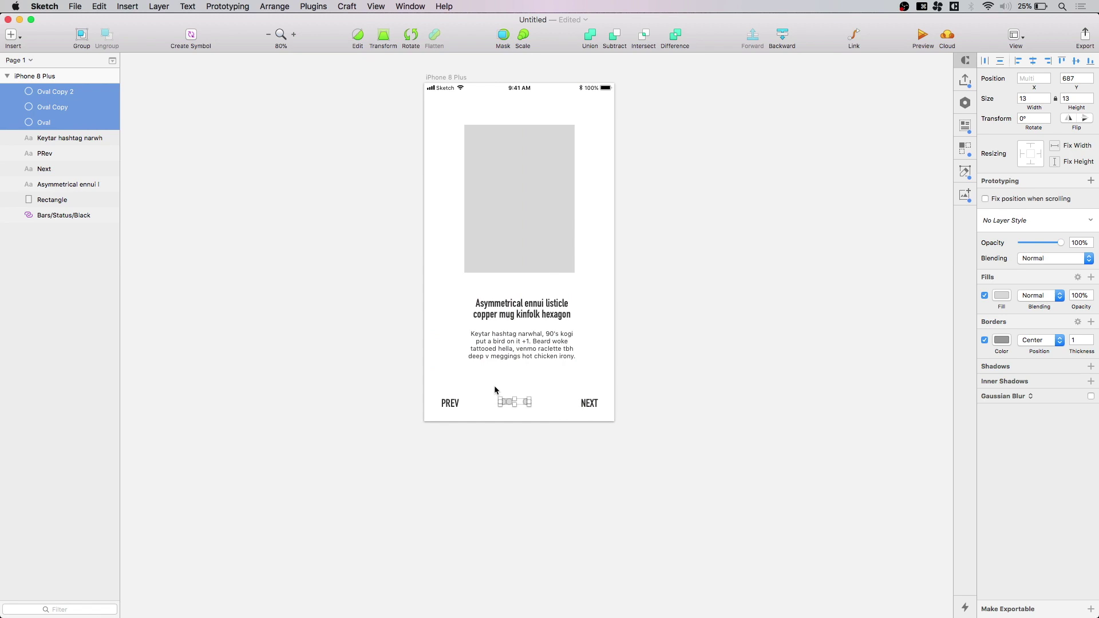
{"action": "key", "text": "ctrl+super+h"}
{"action": "left_click", "coordinate": [544, 454]}
Turn off the border on the second and third circles.
{"action": "left_click_drag", "start_coordinate": [544, 415], "coordinate": [517, 401]}
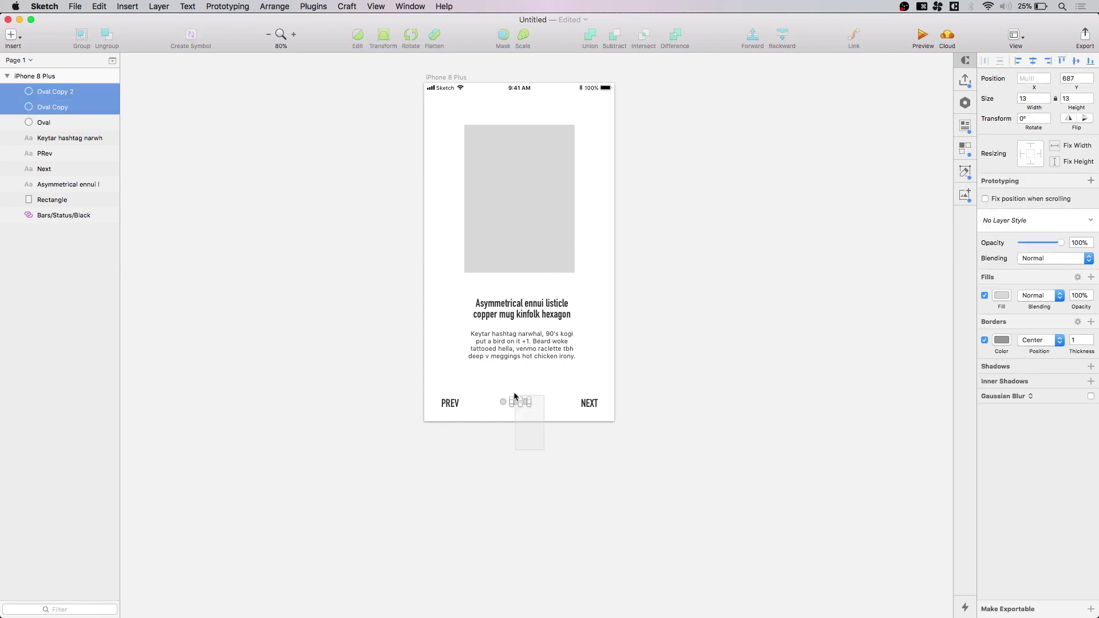
{"action": "left_click", "coordinate": [985, 340]}
{"action": "left_click", "coordinate": [650, 430]}
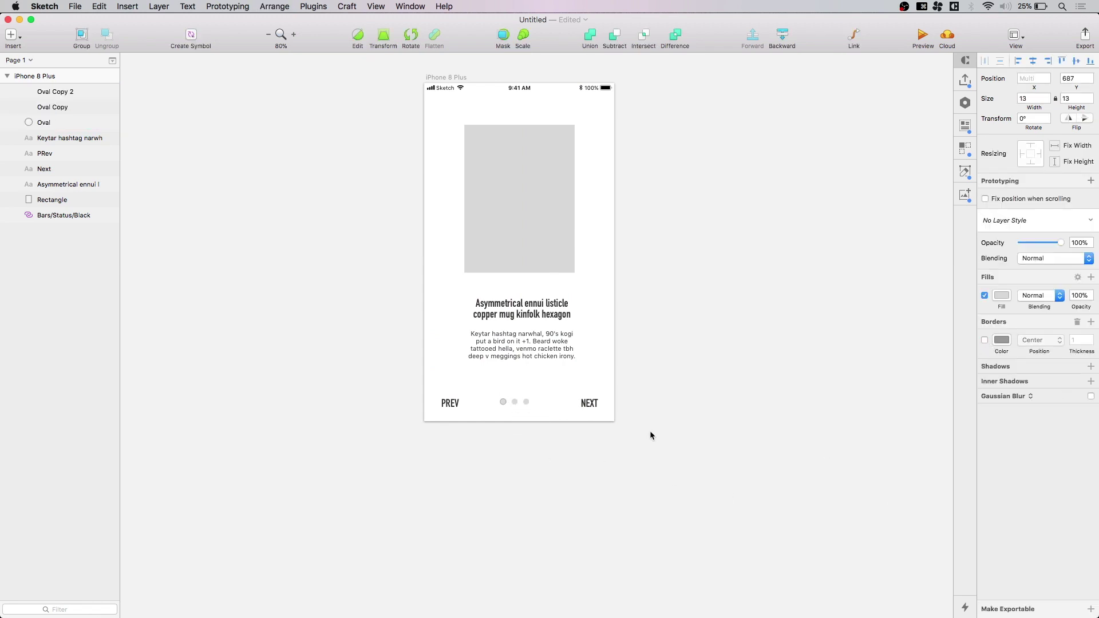
Group the three circles and center the group horizontally on the artboard.
{"action": "left_click_drag", "start_coordinate": [522, 450], "coordinate": [551, 448]}
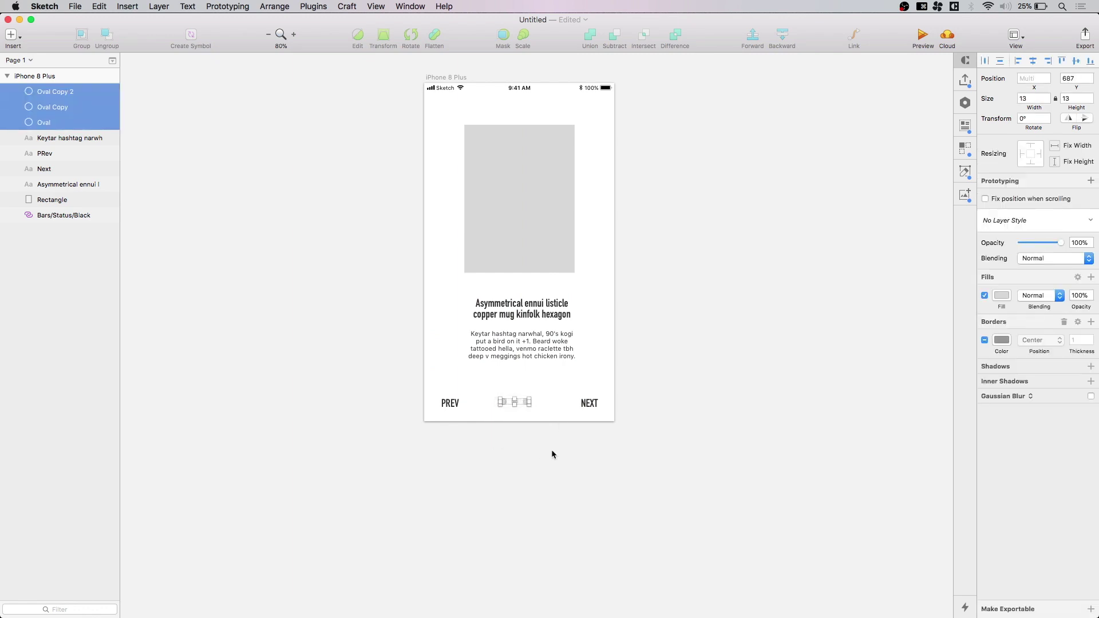
{"action": "key", "text": "super+g"}
{"action": "key", "text": "ctrl+super+backslash"}
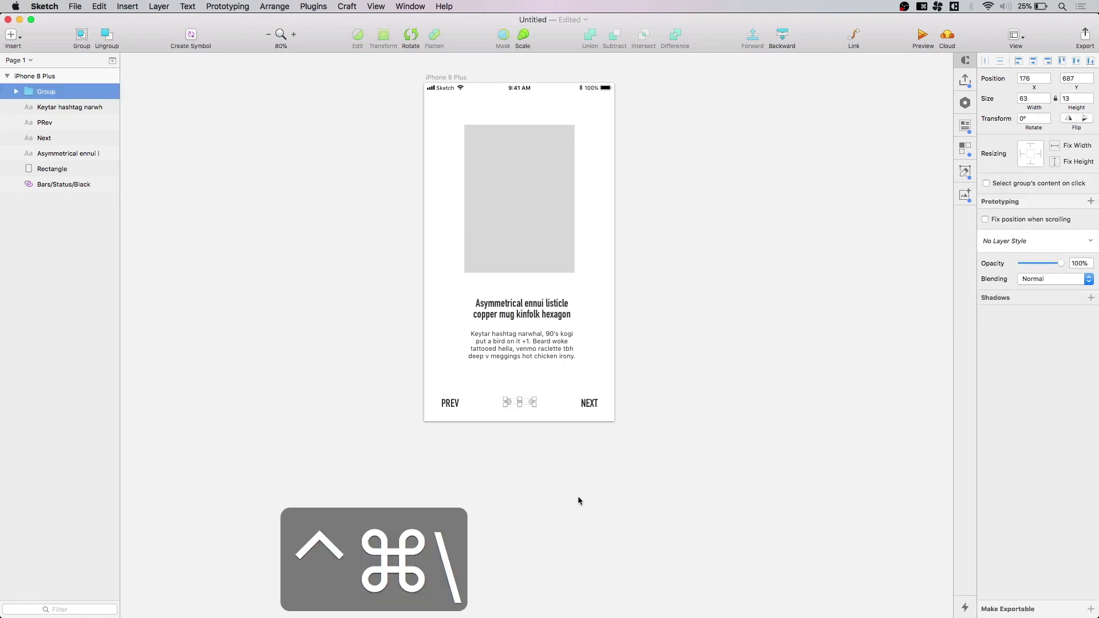
{"action": "left_click", "coordinate": [710, 479]}
{"action": "scroll", "coordinate": [690, 391], "scroll_direction": "up", "scroll_amount": 3}
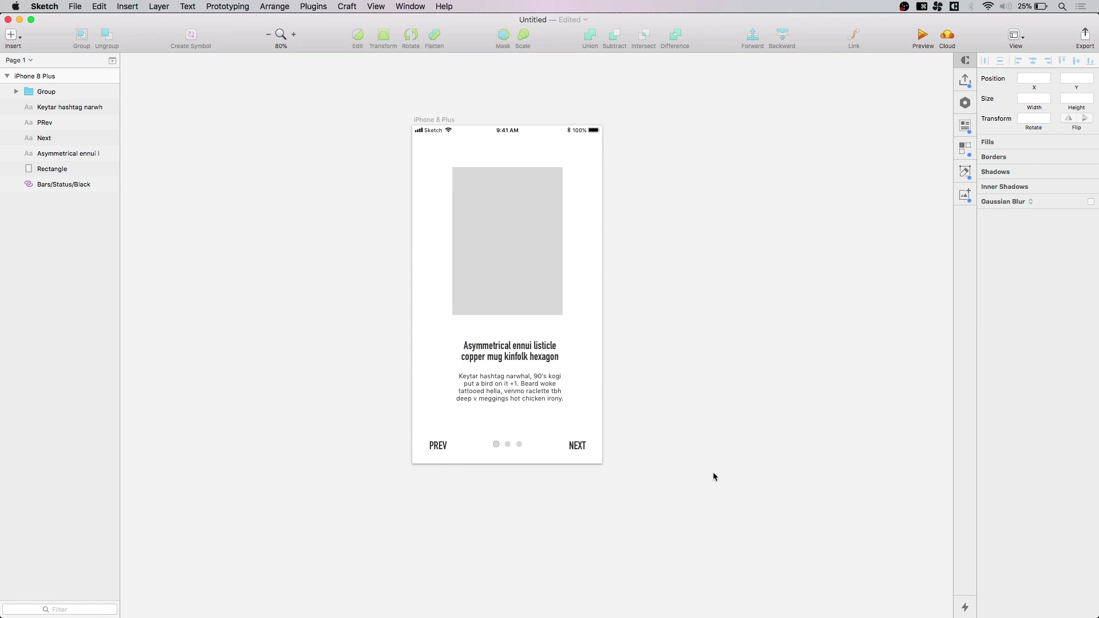
{"action": "scroll", "coordinate": [633, 411], "scroll_direction": "up", "scroll_amount": 2}
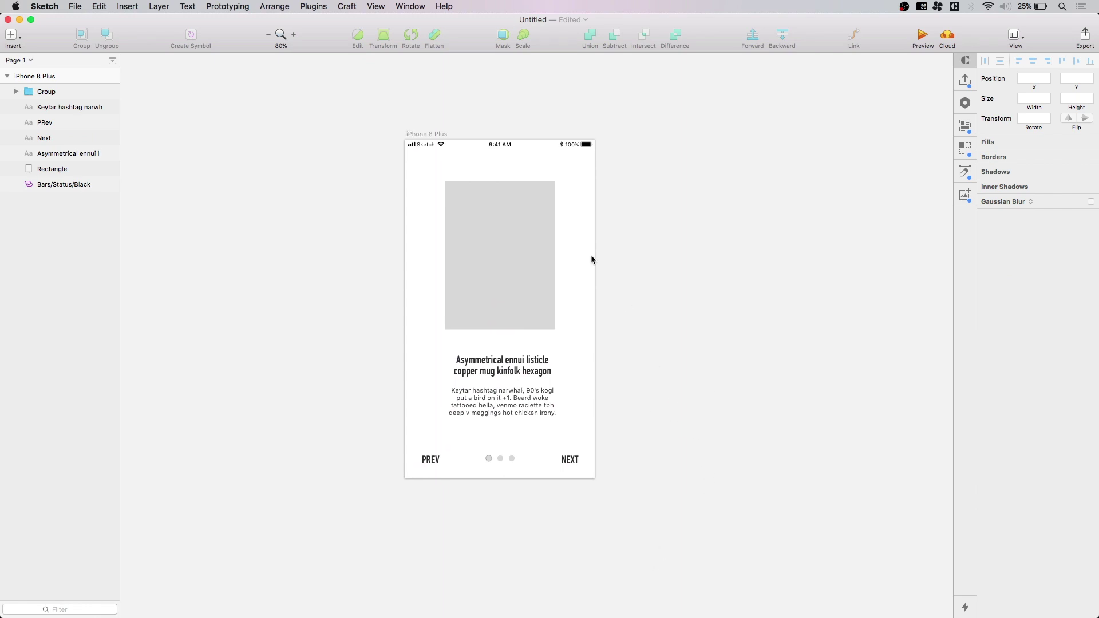
Duplicate the iPhone 8 Plus artboard and place the copy beside the original.
{"action": "scroll", "coordinate": [664, 303], "scroll_direction": "down", "scroll_amount": 1}
{"action": "left_click", "coordinate": [434, 132]}
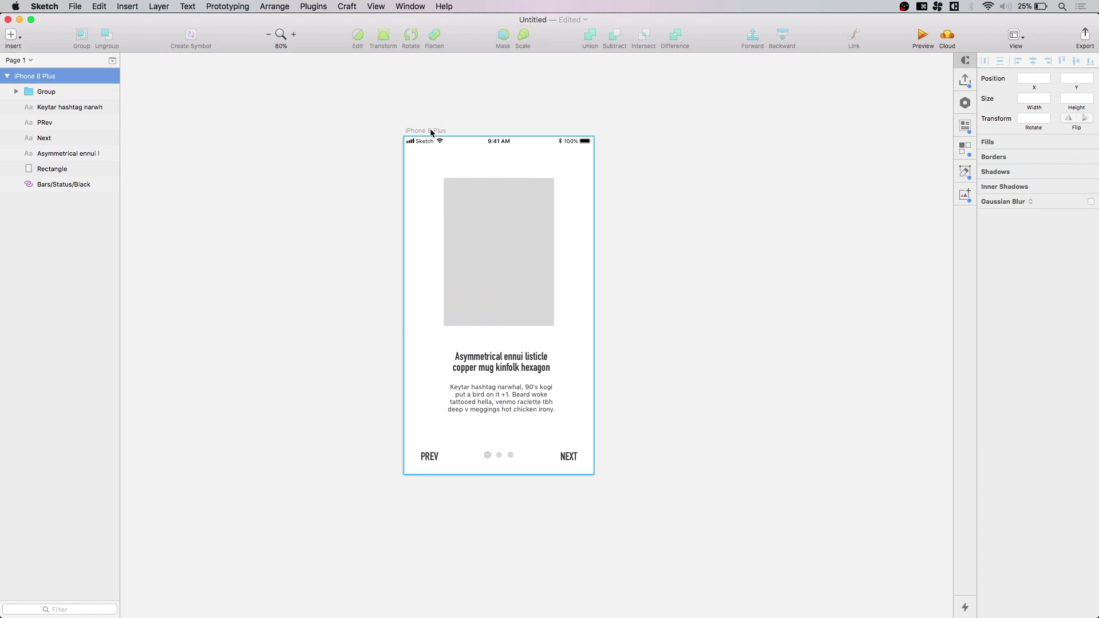
{"action": "left_click_drag", "start_coordinate": [435, 132], "coordinate": [703, 155]}
{"action": "left_click", "coordinate": [675, 98]}
{"action": "scroll", "coordinate": [189, 211], "scroll_direction": "right", "scroll_amount": 10}
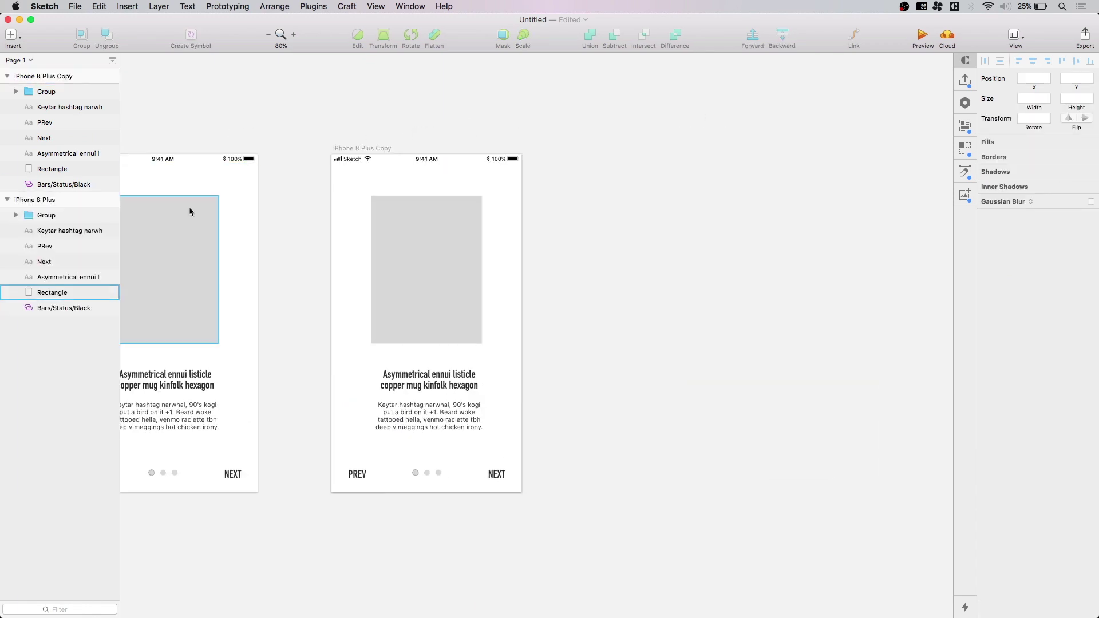
Delete the grey image placeholder from the copied artboard.
{"action": "scroll", "coordinate": [778, 311], "scroll_direction": "left", "scroll_amount": 2}
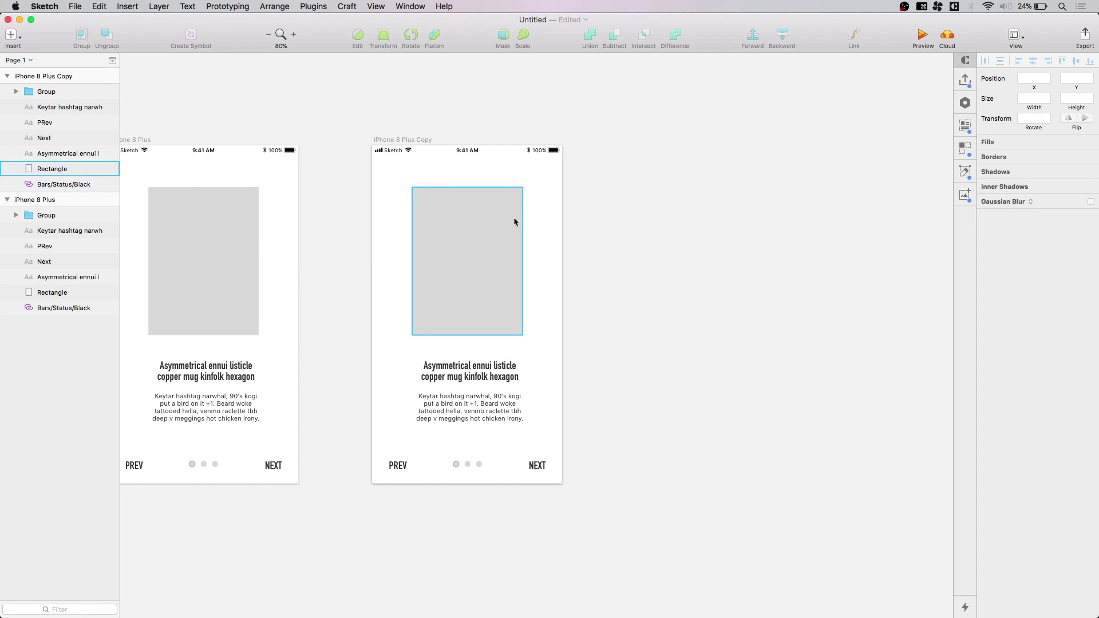
{"action": "left_click", "coordinate": [498, 251]}
{"action": "key", "text": "BackSpace"}
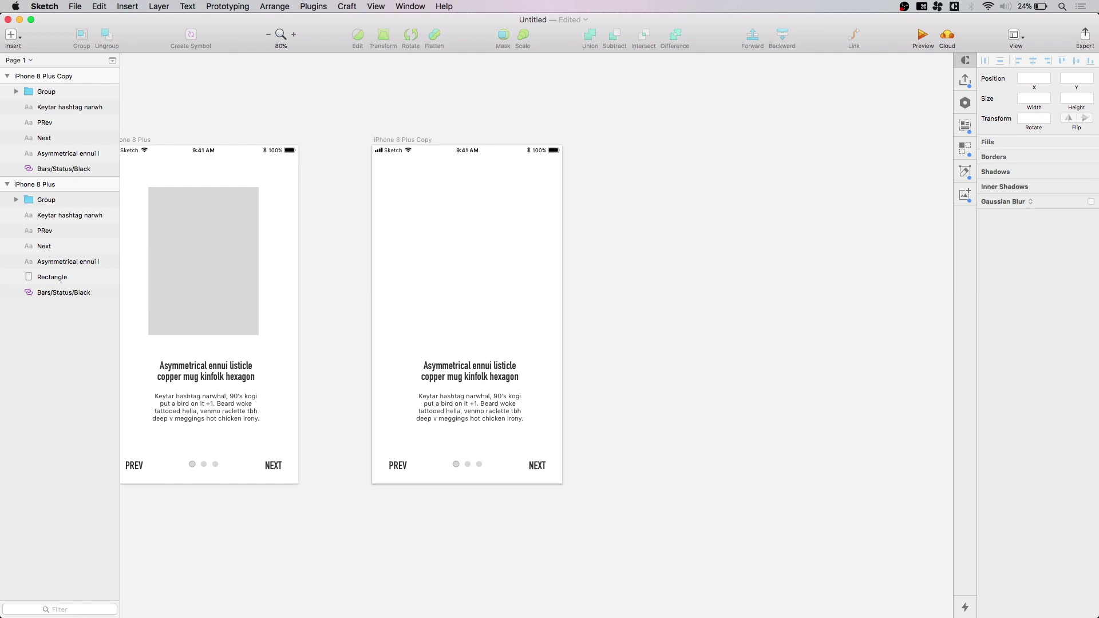
Switch to Finder and place Aeroad_cleanedup.png from the imgs folder onto the copied artboard in Sketch.
{"action": "key", "text": "super+Tab"}
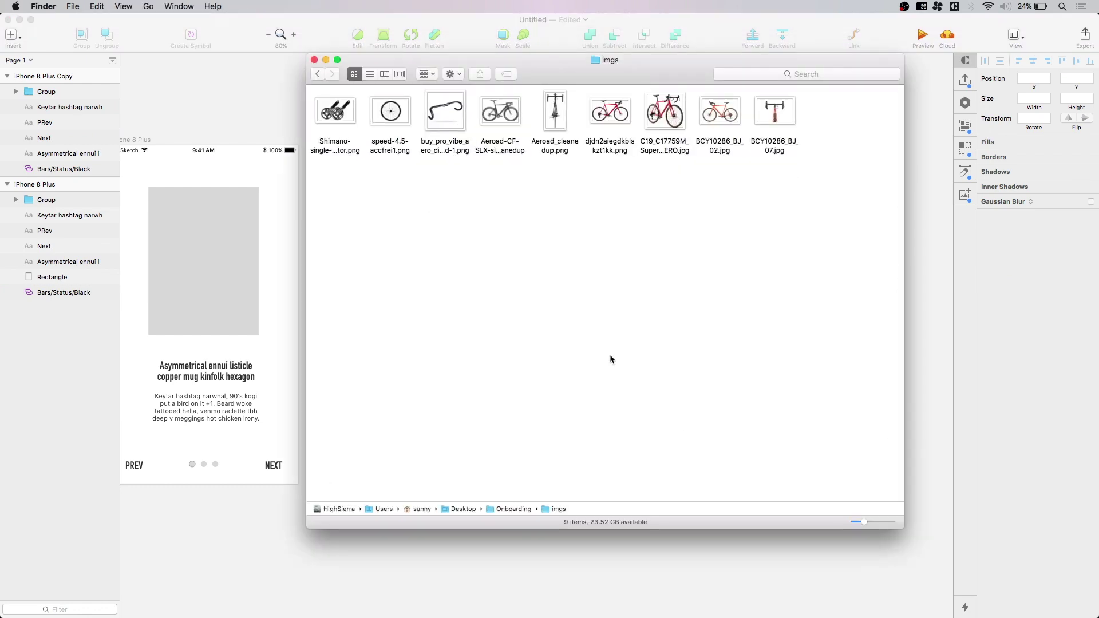
{"action": "left_click_drag", "start_coordinate": [545, 67], "coordinate": [706, 188]}
{"action": "left_click_drag", "start_coordinate": [723, 241], "coordinate": [427, 295]}
{"action": "left_click", "coordinate": [381, 542]}
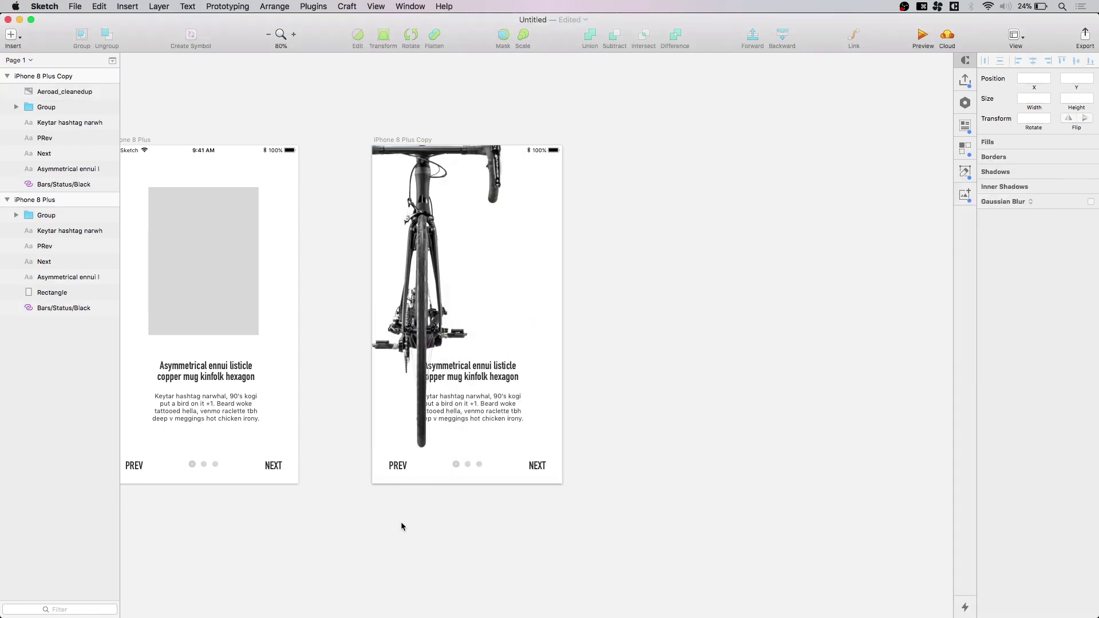
Scale the bike image down to about 187 × 360 and center it above the headline on the copied artboard.
{"action": "scroll", "coordinate": [400, 521], "scroll_direction": "right", "scroll_amount": 2}
{"action": "left_click_drag", "start_coordinate": [392, 229], "coordinate": [685, 266]}
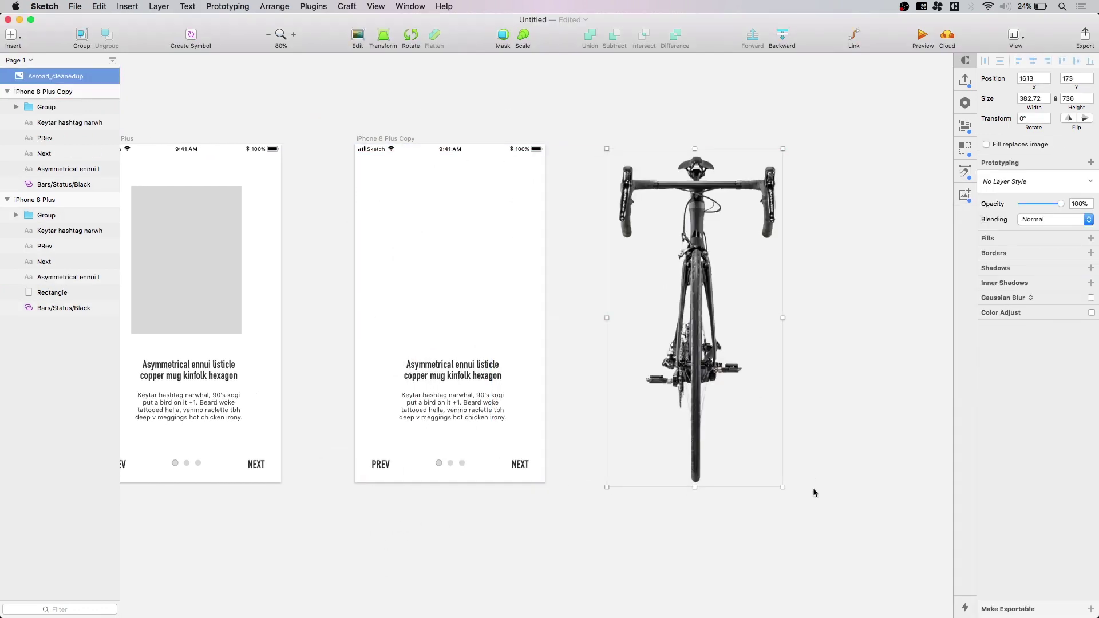
{"action": "left_click_drag", "start_coordinate": [783, 488], "coordinate": [718, 363]}
{"action": "left_click_drag", "start_coordinate": [694, 229], "coordinate": [464, 264]}
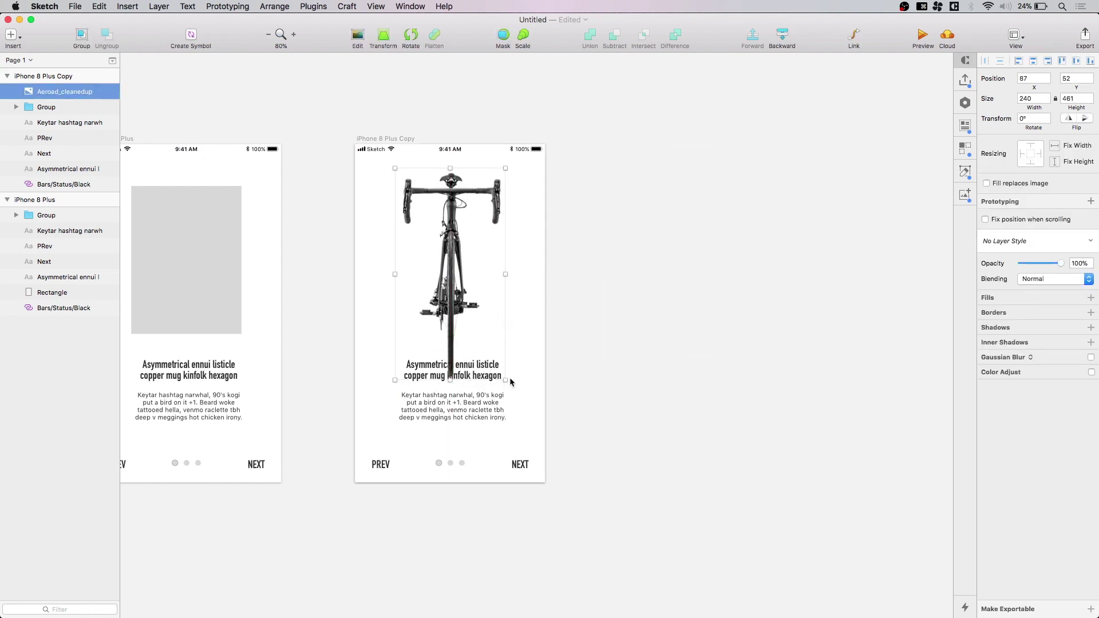
{"action": "left_click_drag", "start_coordinate": [505, 379], "coordinate": [488, 330]}
{"action": "left_click_drag", "start_coordinate": [433, 237], "coordinate": [446, 251]}
{"action": "left_click", "coordinate": [566, 284]}
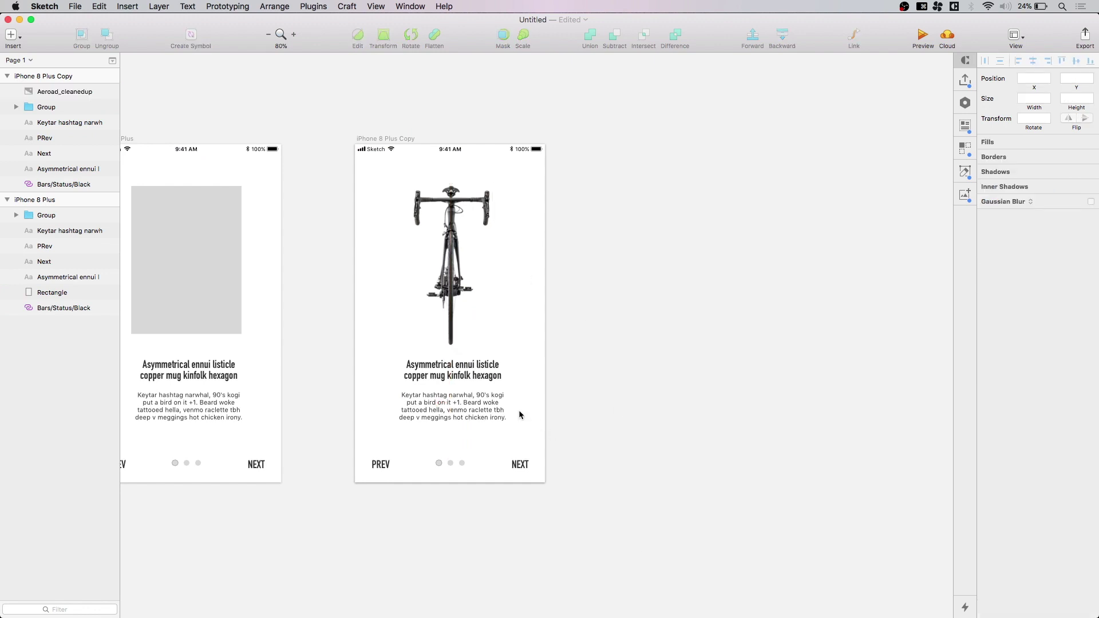
{"action": "left_click", "coordinate": [473, 378]}
{"action": "key", "text": "Up"}
{"action": "key", "text": "Up"}
{"action": "key", "text": "Up"}
{"action": "key", "text": "Up"}
{"action": "key", "text": "Up"}
{"action": "key", "text": "Up"}
{"action": "key", "text": "Up"}
{"action": "key", "text": "Up"}
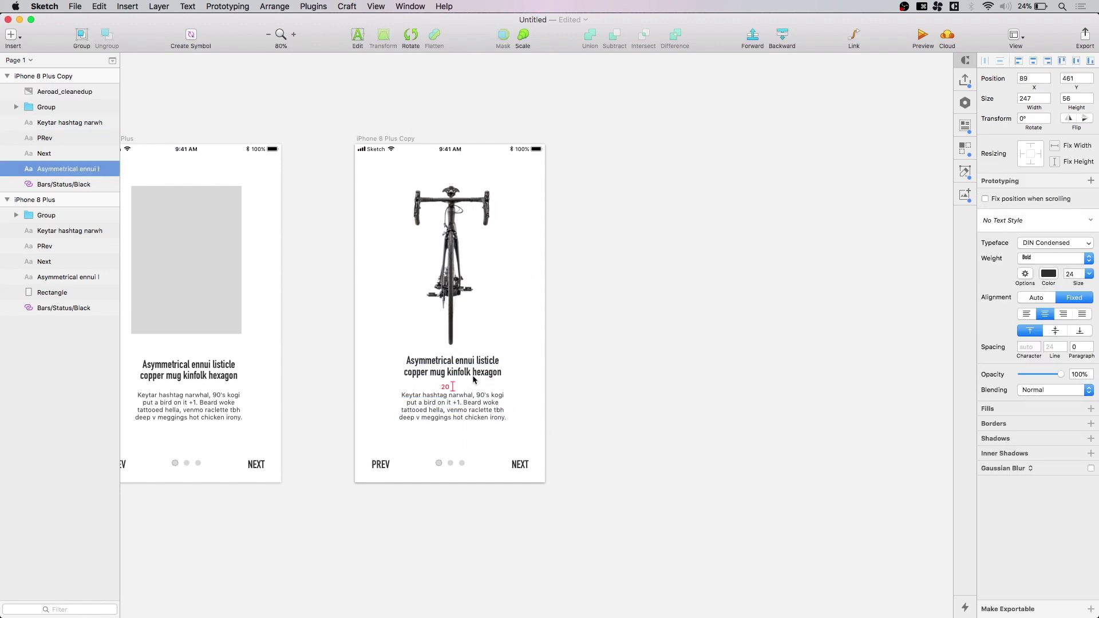
{"action": "key", "text": "Down"}
{"action": "key", "text": "Down"}
{"action": "key", "text": "Down"}
{"action": "key", "text": "Down"}
{"action": "key", "text": "Down"}
{"action": "key", "text": "Down"}
{"action": "key", "text": "Down"}
{"action": "key", "text": "Down"}
Replace the copied artboard's headline text with "Know your bike".
{"action": "double_click", "coordinate": [459, 373]}
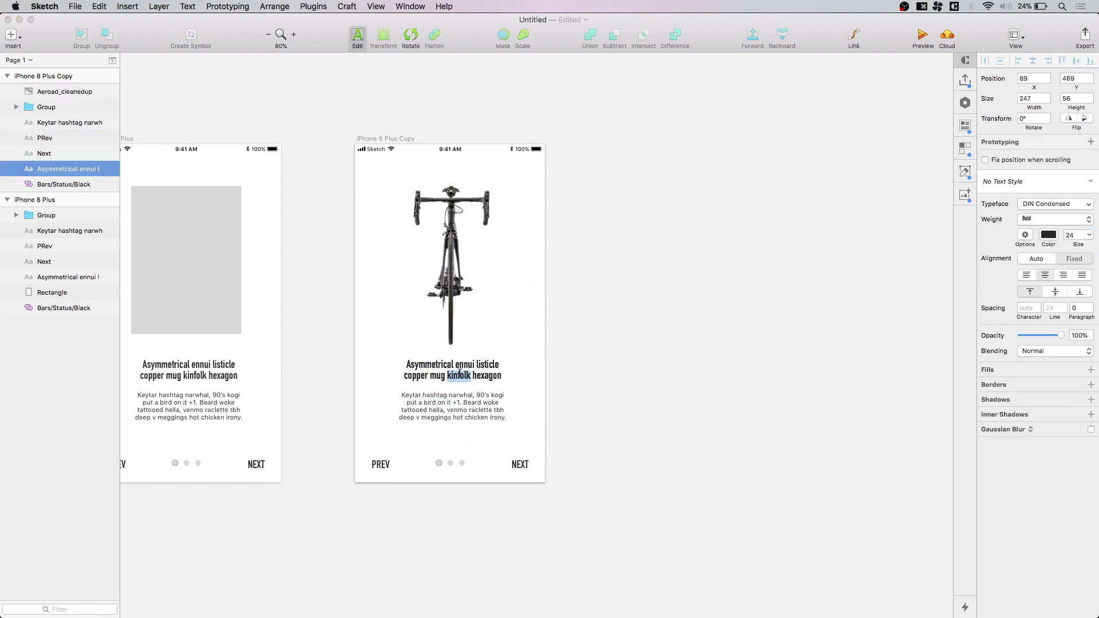
{"action": "key", "text": "cmd+a"}
{"action": "type", "text": "Know"}
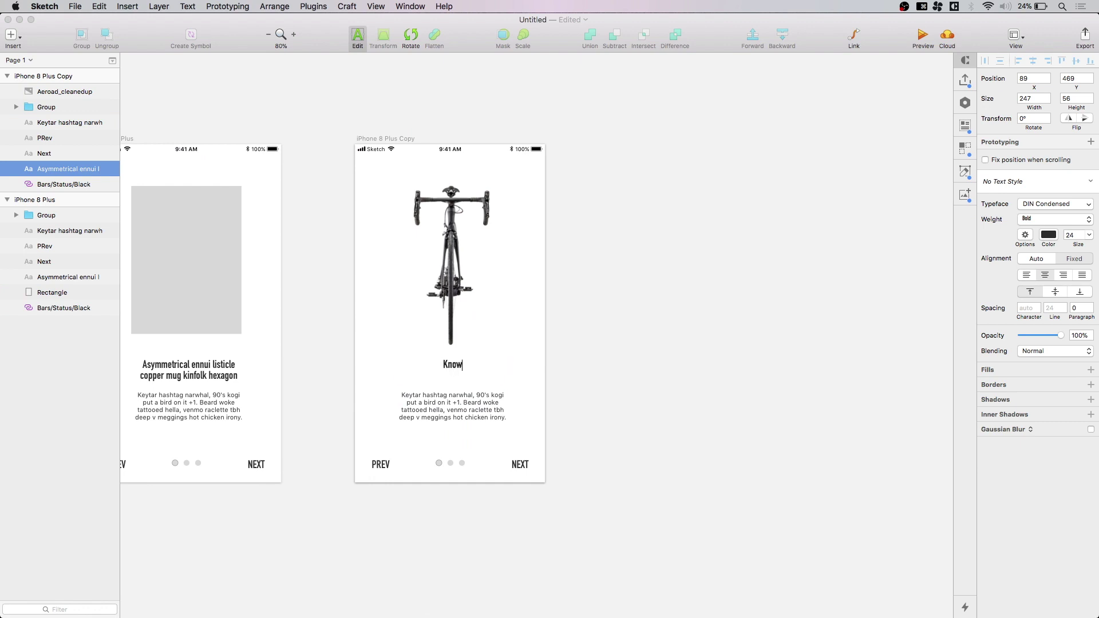
{"action": "type", "text": " your bike"}
{"action": "key", "text": "Escape"}
Move the supporting text up closer to the "Know your bike" headline.
{"action": "double_click", "coordinate": [460, 396]}
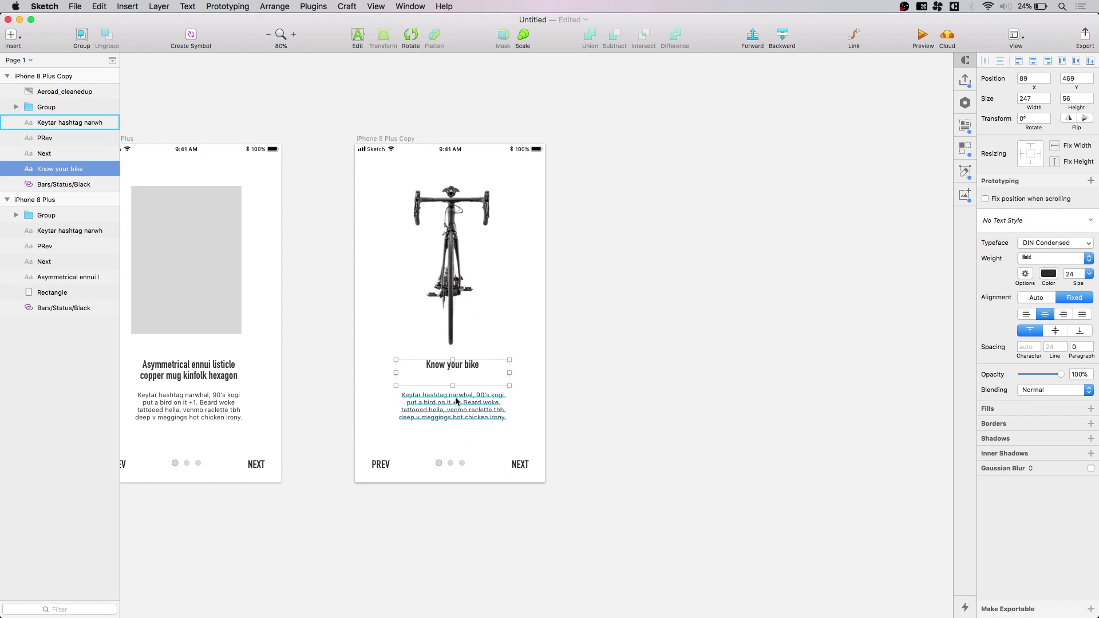
{"action": "key", "text": "Escape"}
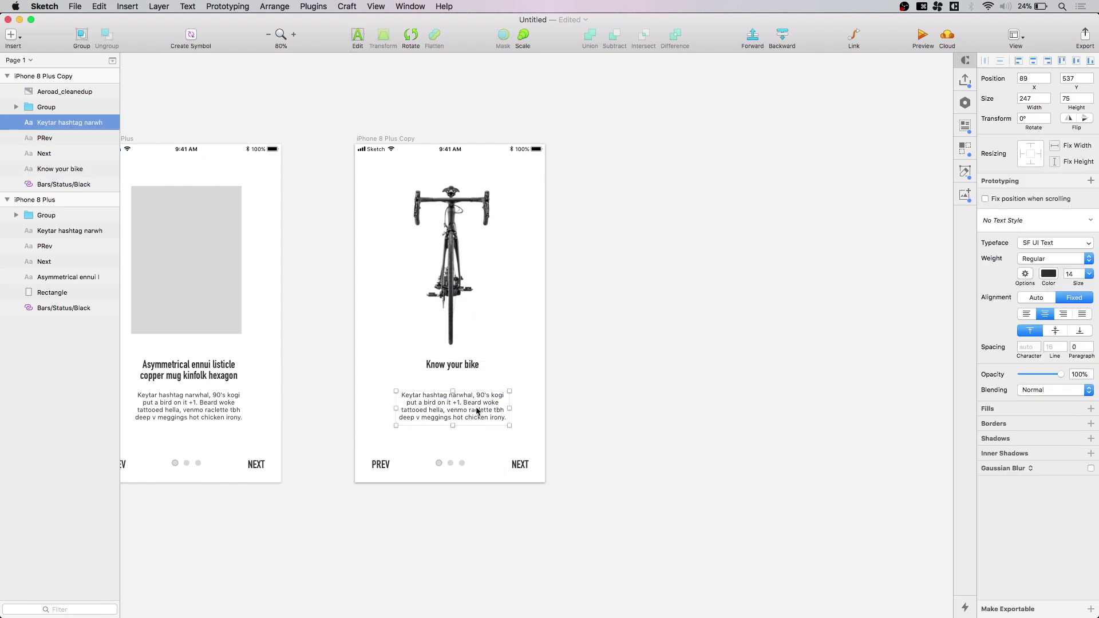
{"action": "left_click_drag", "start_coordinate": [478, 411], "coordinate": [478, 401]}
{"action": "left_click", "coordinate": [613, 383]}
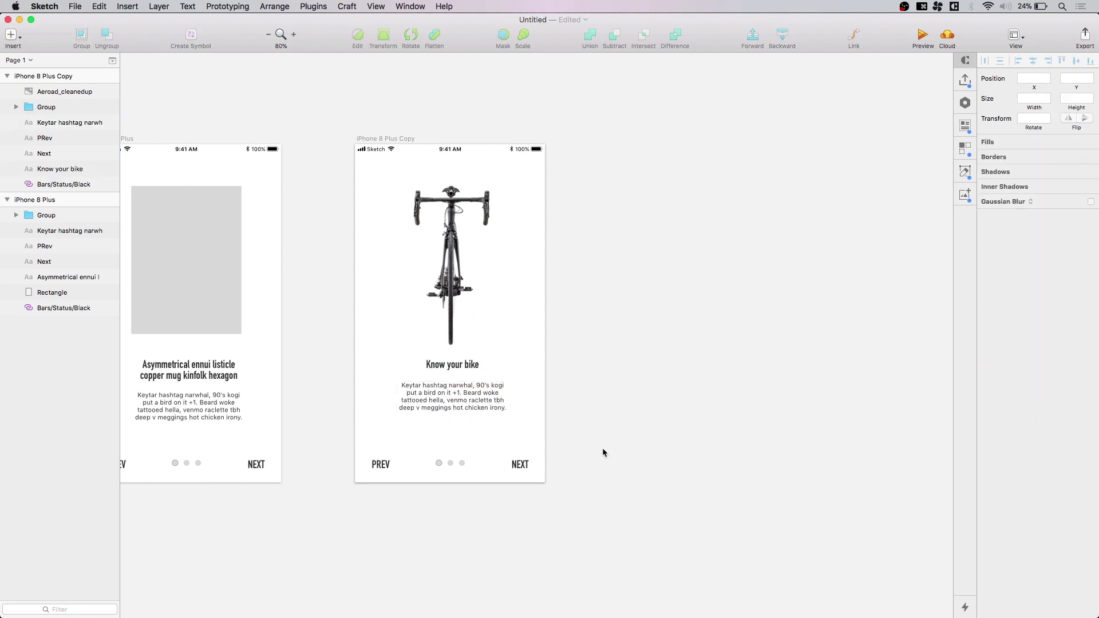
Enlarge the "Know your bike" headline to font size 32 and move it up to Y 463.
{"action": "key", "text": "Tab"}
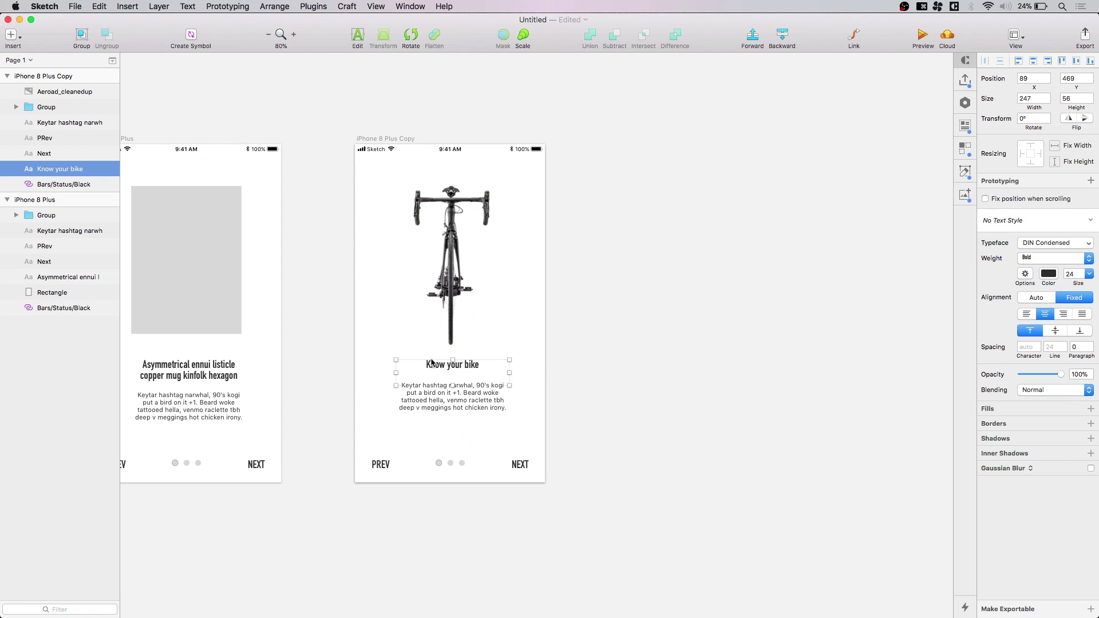
{"action": "double_click", "coordinate": [1073, 273]}
{"action": "type", "text": "28"}
{"action": "key", "text": "Return"}
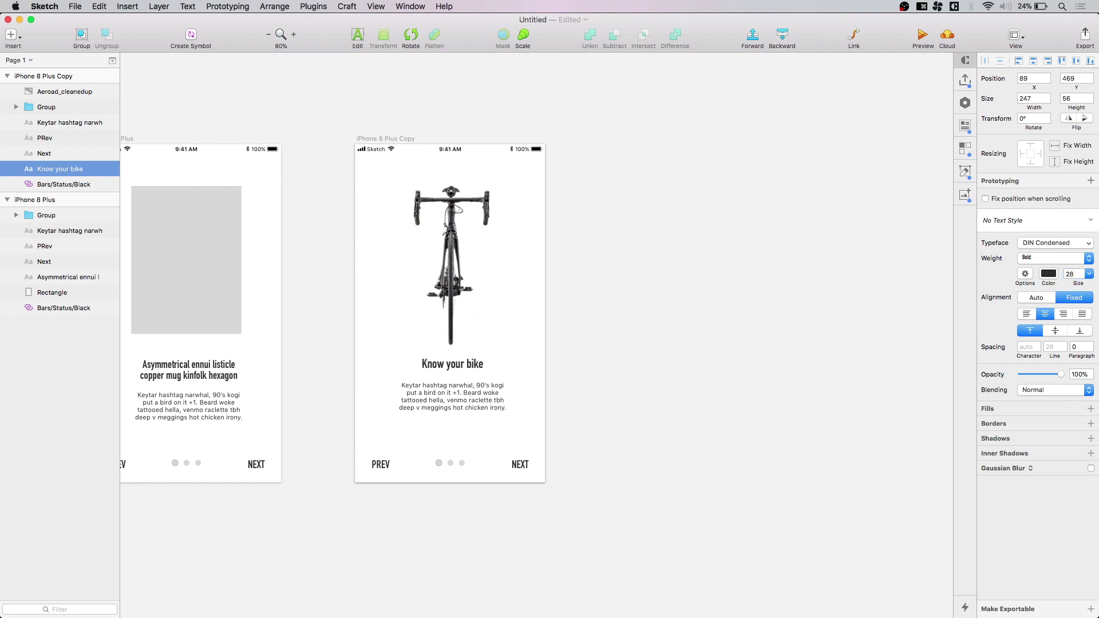
{"action": "double_click", "coordinate": [1073, 273]}
{"action": "type", "text": "32"}
{"action": "key", "text": "Return"}
{"action": "left_click", "coordinate": [750, 383]}
{"action": "left_click", "coordinate": [493, 368]}
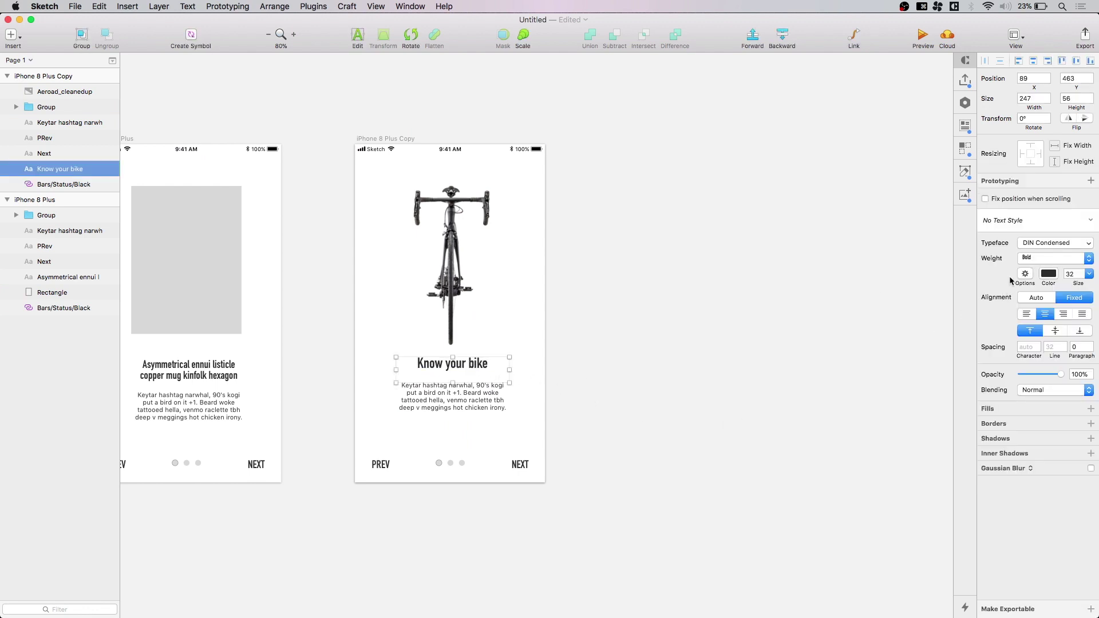
Apply the uppercase text transform to the "Know your bike" headline.
{"action": "left_click", "coordinate": [1025, 273]}
{"action": "left_click", "coordinate": [1022, 360]}
{"action": "left_click", "coordinate": [1022, 367]}
{"action": "left_click", "coordinate": [810, 387]}
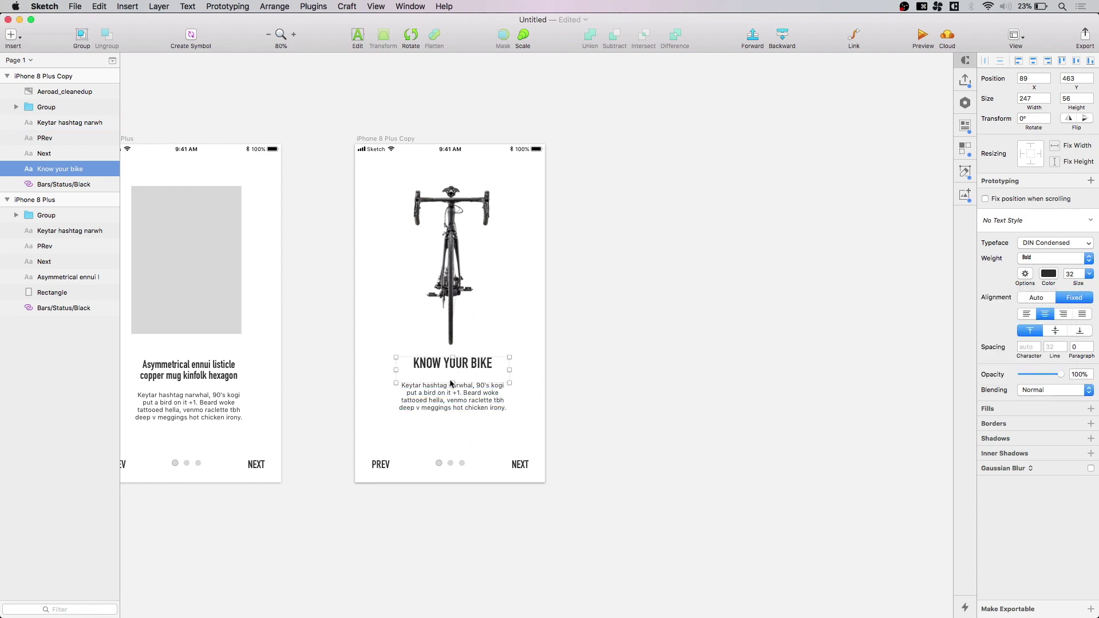
Fine-tune the vertical position of the supporting text under the uppercase headline.
{"action": "left_click", "coordinate": [548, 388]}
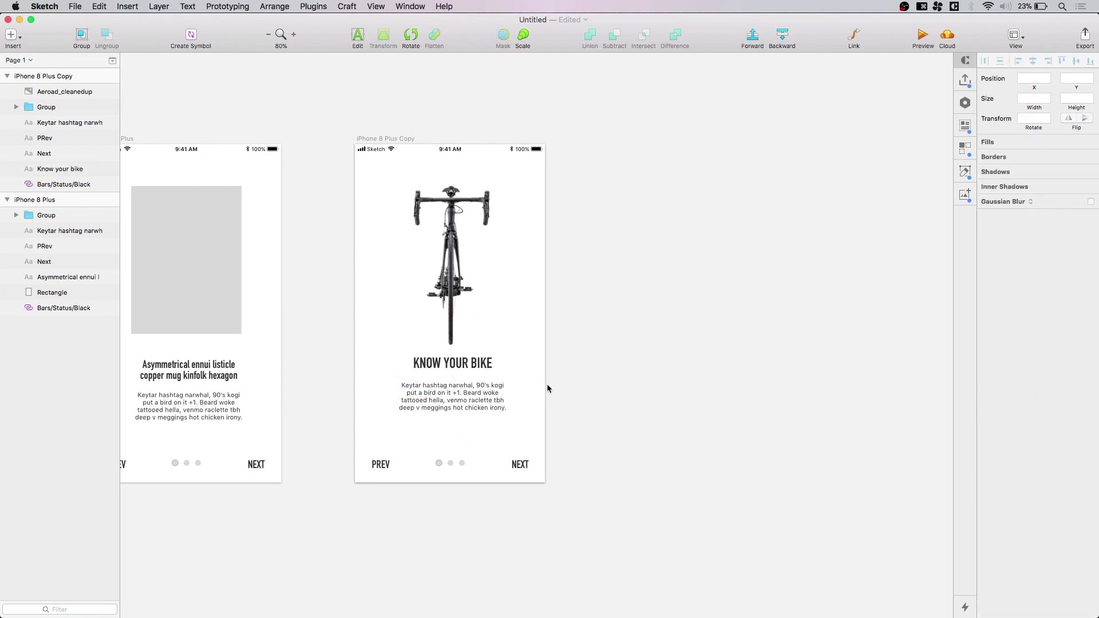
{"action": "left_click", "coordinate": [482, 398]}
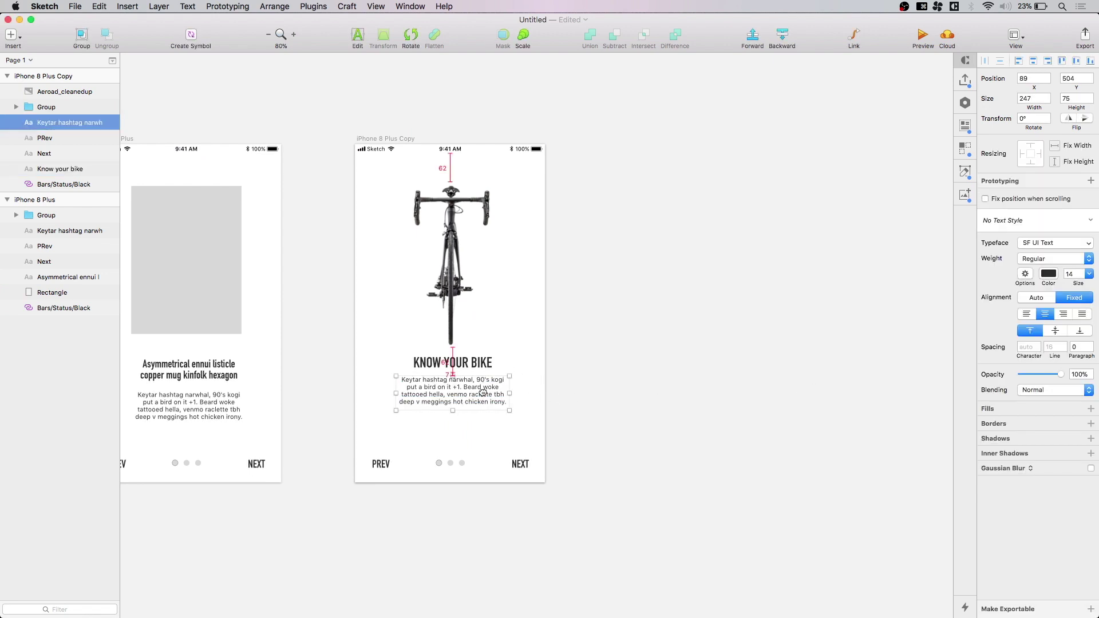
{"action": "left_click", "coordinate": [571, 400]}
Select the PREV and NEXT labels with the pagination dots and move them up together to Y 651.
{"action": "left_click_drag", "start_coordinate": [573, 487], "coordinate": [366, 458]}
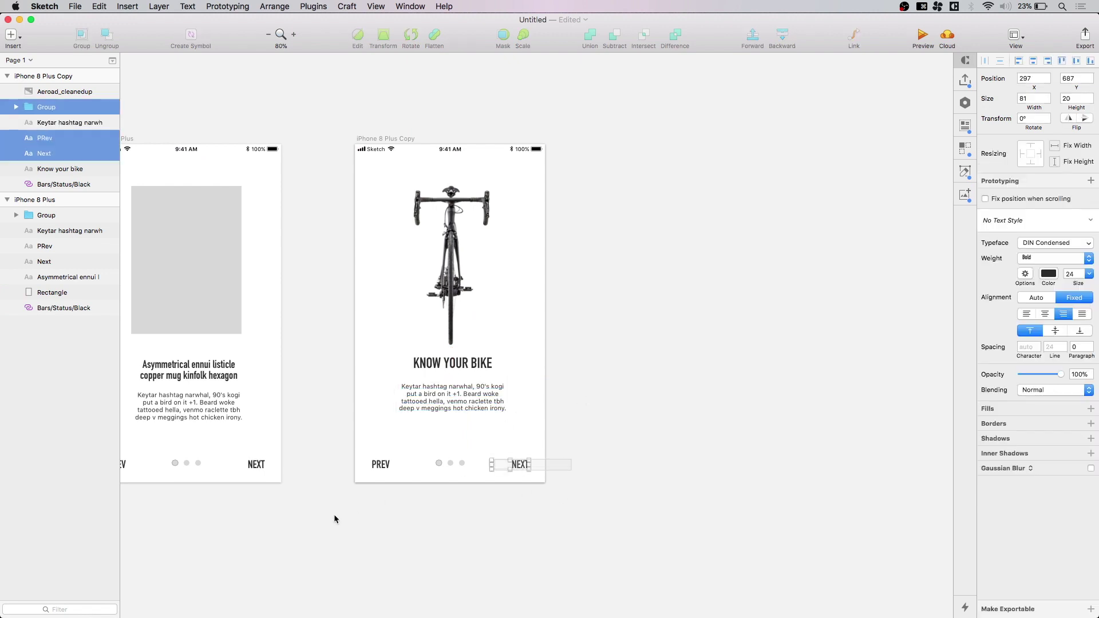
{"action": "left_click", "coordinate": [640, 572]}
{"action": "left_click_drag", "start_coordinate": [616, 427], "coordinate": [386, 451]}
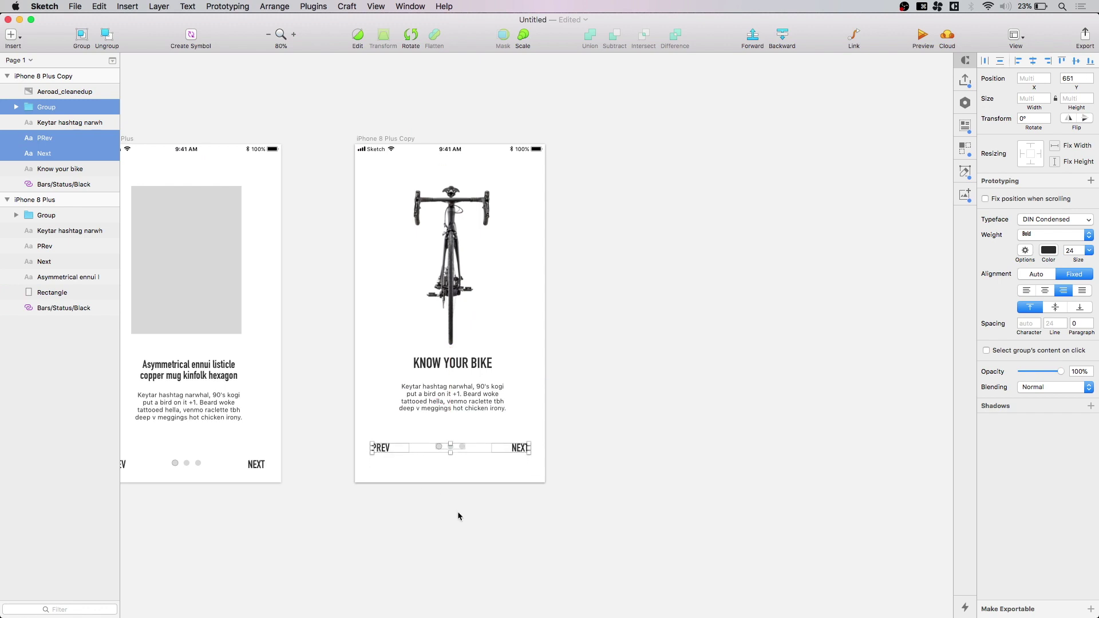
{"action": "left_click", "coordinate": [576, 479]}
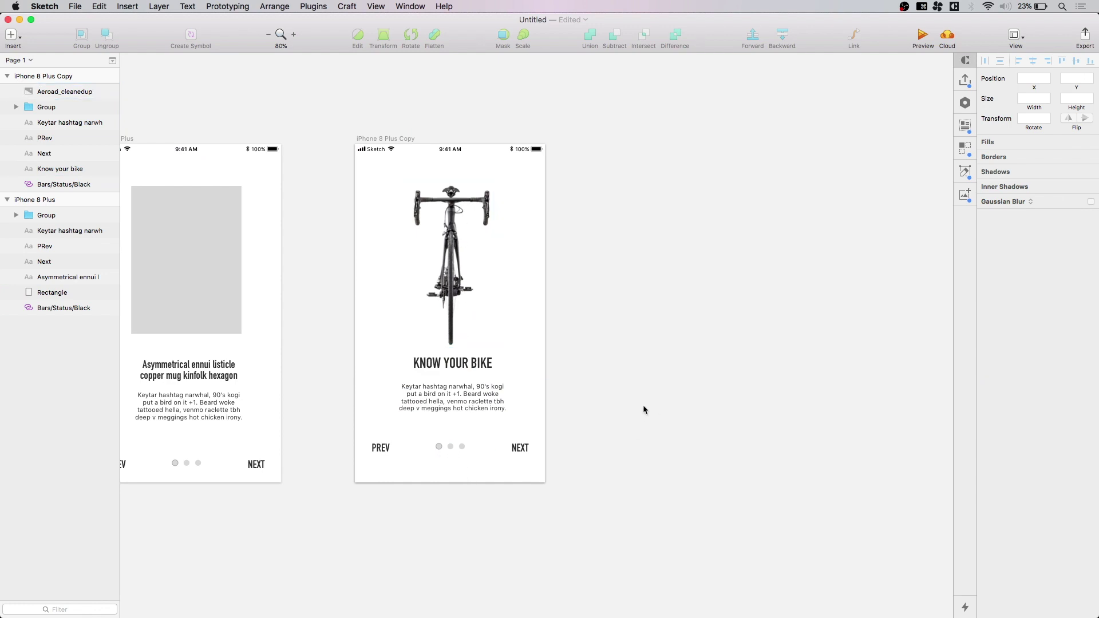
Duplicate the "Know your bike" artboard and place the copy to its right.
{"action": "scroll", "coordinate": [558, 218], "scroll_direction": "up", "scroll_amount": 2}
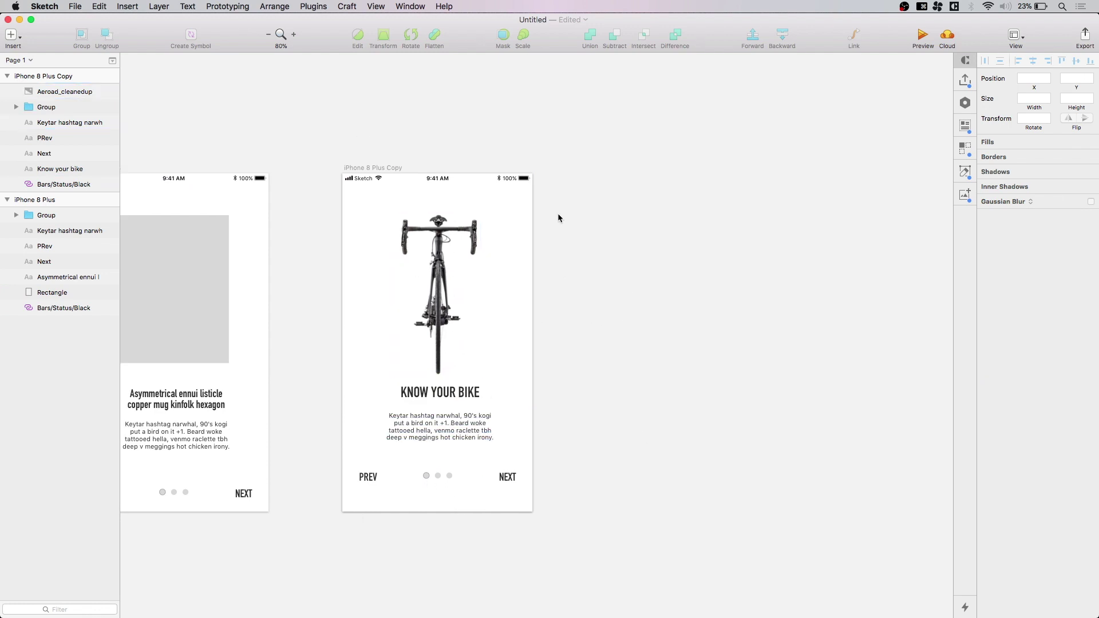
{"action": "left_click", "coordinate": [376, 163]}
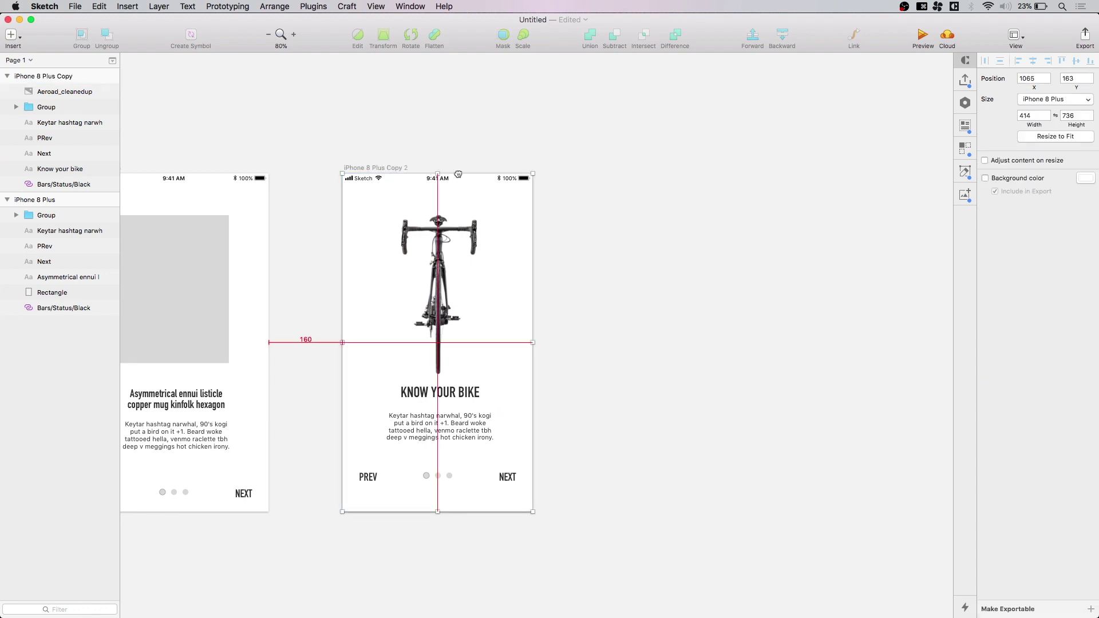
{"action": "left_click_drag", "start_coordinate": [376, 164], "coordinate": [664, 166], "text": "alt"}
{"action": "left_click", "coordinate": [797, 266]}
Change the headline on the new artboard copy to "Upgrade compatibility".
{"action": "scroll", "coordinate": [744, 246], "scroll_direction": "right", "scroll_amount": 5}
{"action": "scroll", "coordinate": [744, 246], "scroll_direction": "down", "scroll_amount": 2}
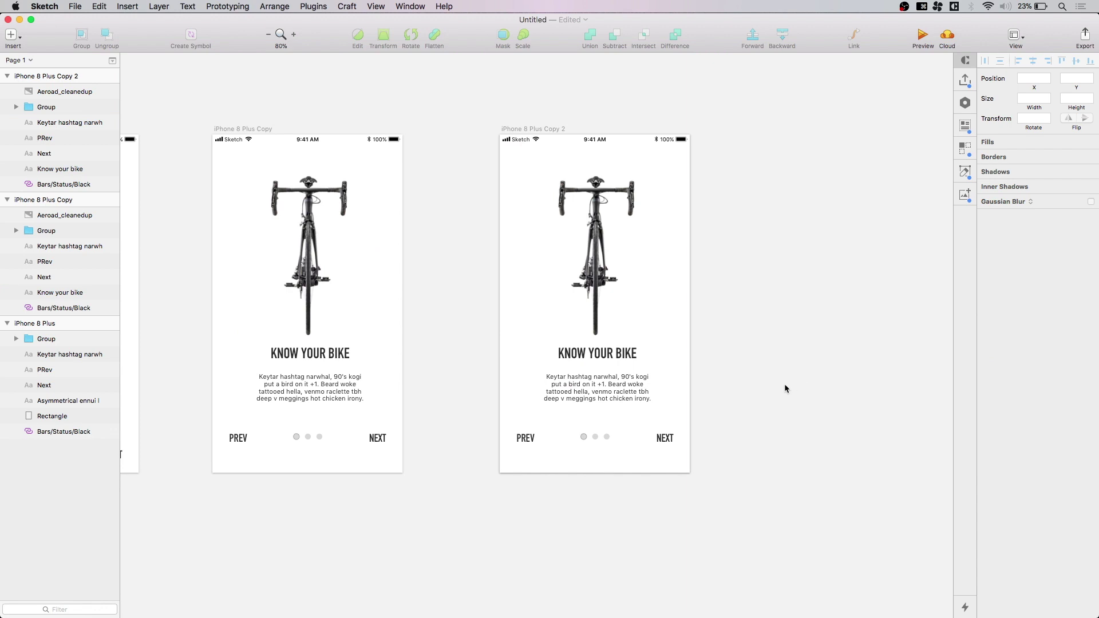
{"action": "left_click", "coordinate": [587, 353]}
{"action": "double_click", "coordinate": [587, 353]}
{"action": "key", "text": "super+a"}
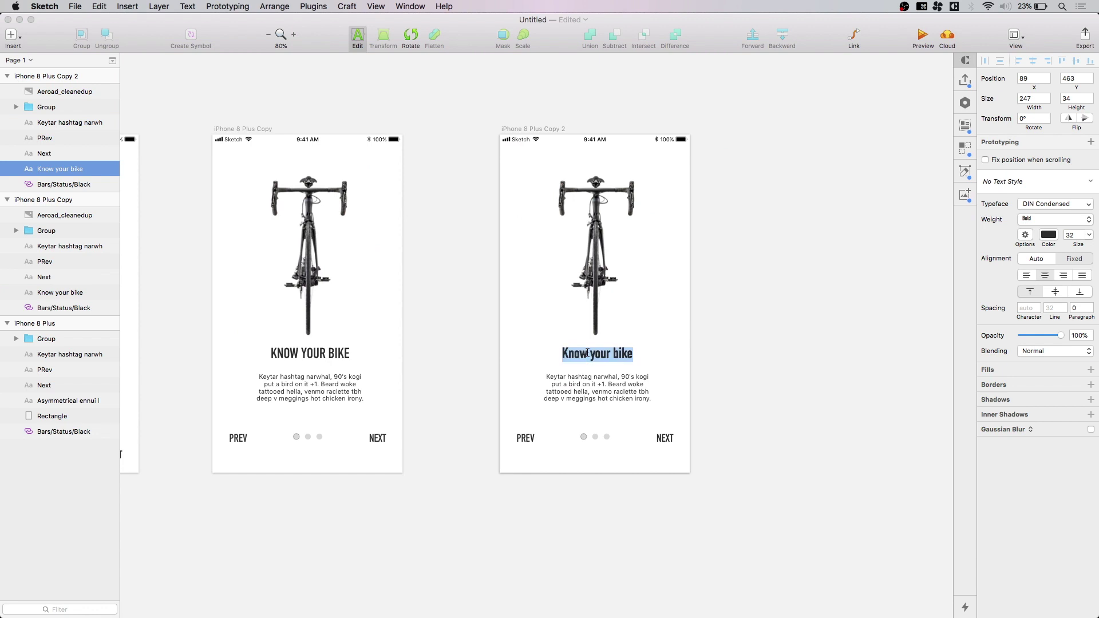
{"action": "type", "text": "Up"}
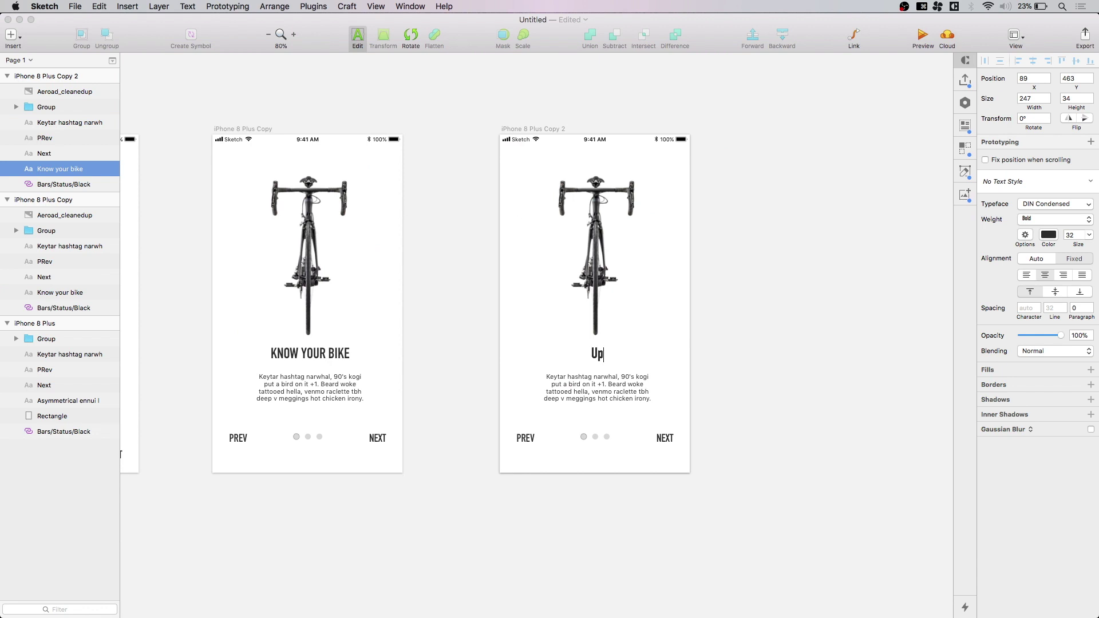
{"action": "type", "text": "grade compatibilt"}
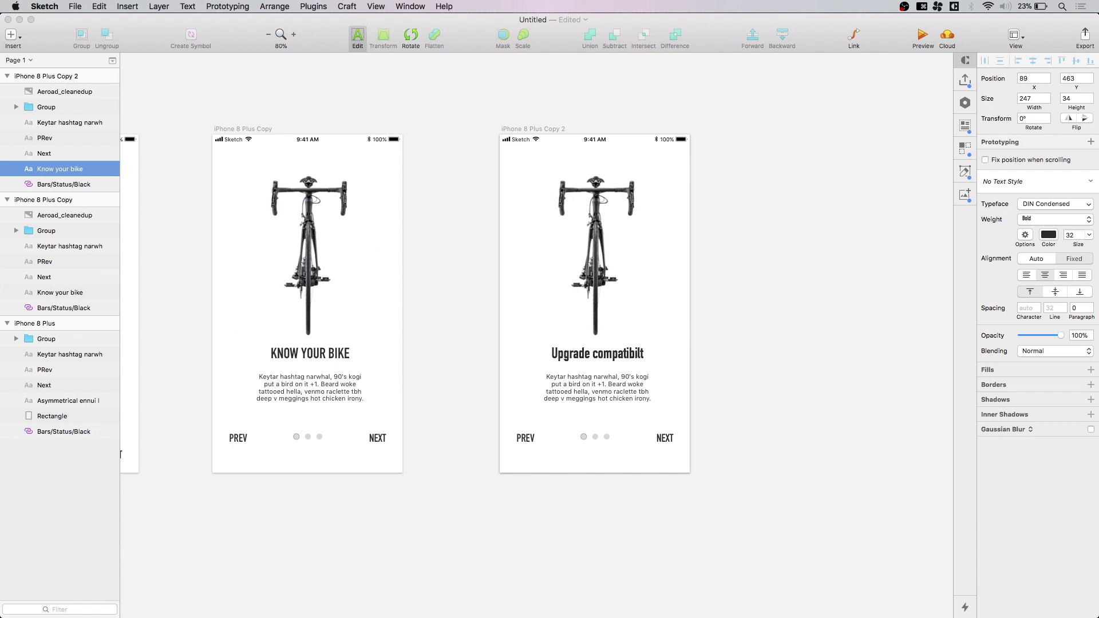
{"action": "key", "text": "BackSpace"}
{"action": "type", "text": "ity"}
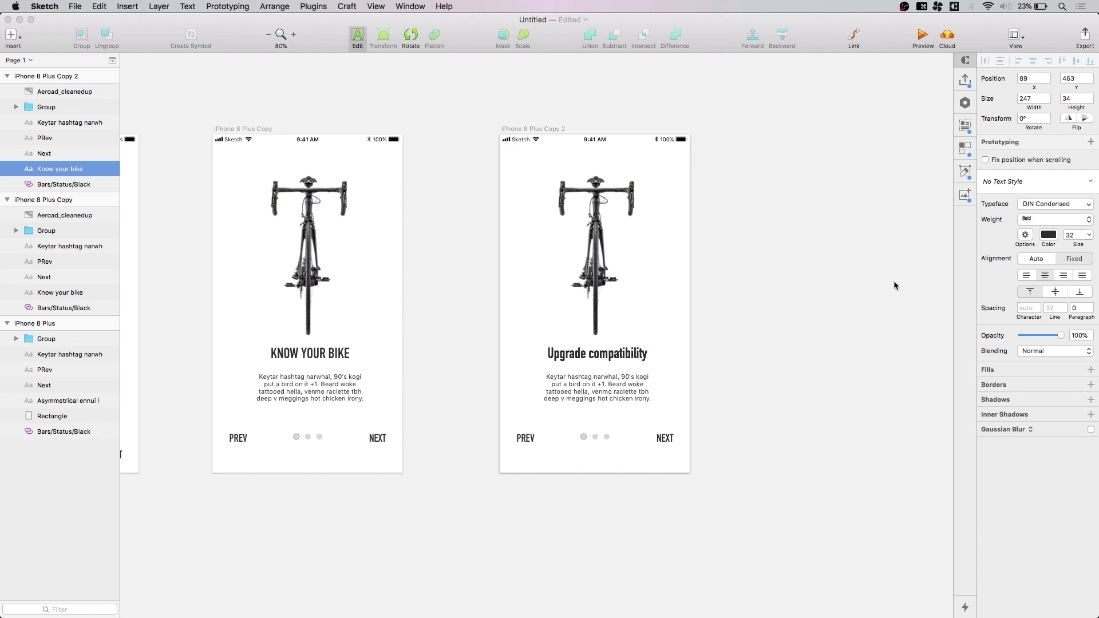
{"action": "key", "text": "Escape"}
{"action": "left_click", "coordinate": [696, 363]}
Shift the bike image partly past the left edge of the "Upgrade compatibility" artboard and enlarge it to about 285 × 549.
{"action": "scroll", "coordinate": [690, 343], "scroll_direction": "right", "scroll_amount": 1}
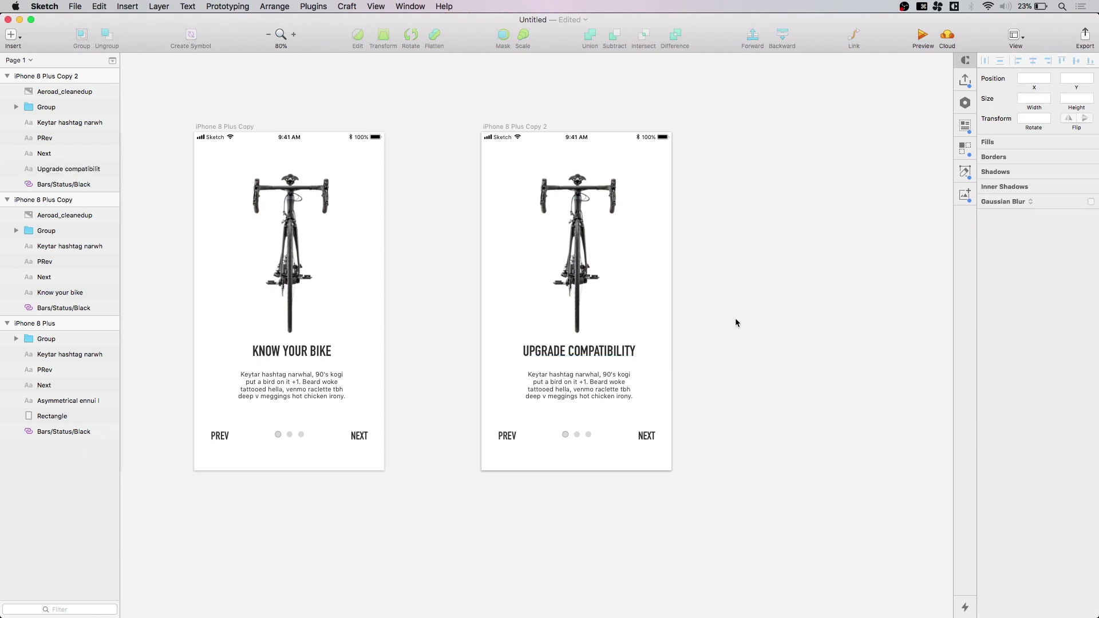
{"action": "left_click", "coordinate": [571, 223]}
{"action": "left_click_drag", "start_coordinate": [570, 224], "coordinate": [477, 223]}
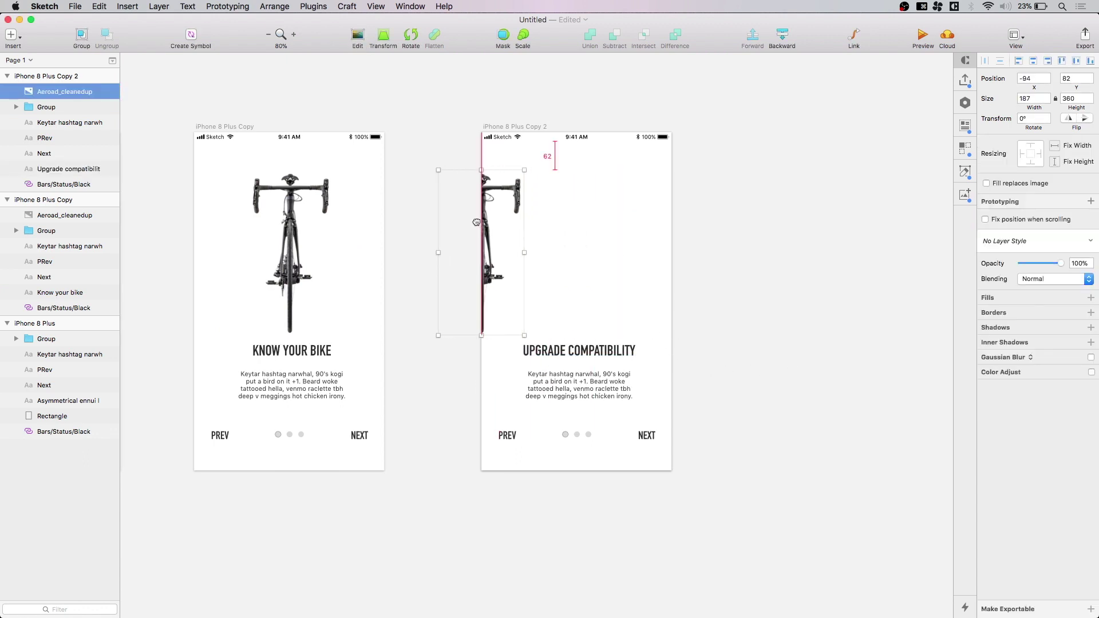
{"action": "left_click_drag", "start_coordinate": [525, 335], "coordinate": [539, 363]}
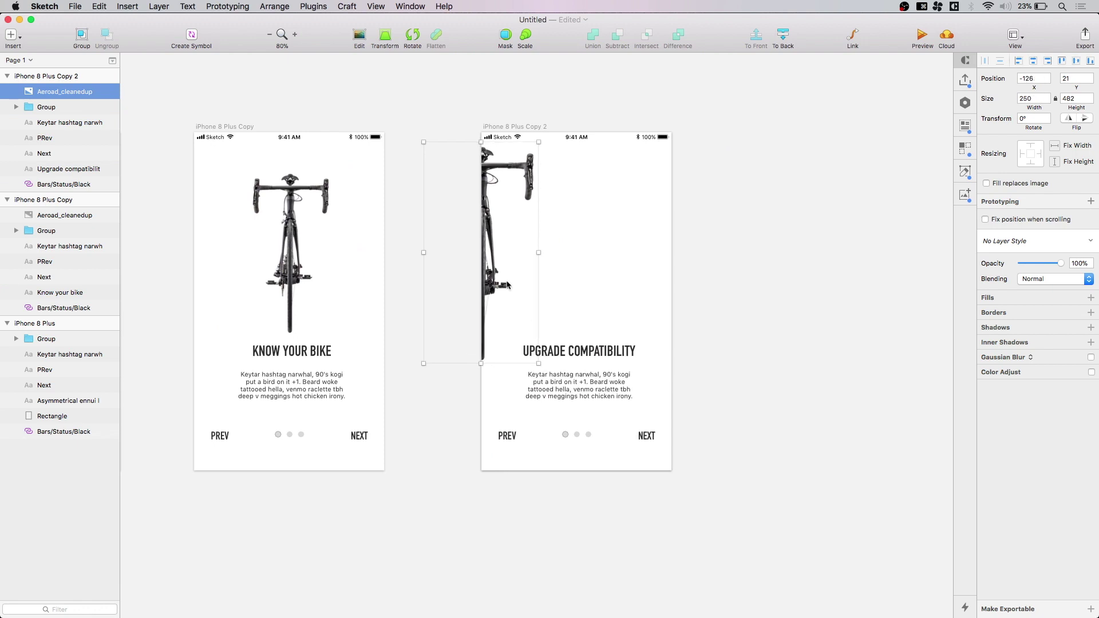
{"action": "left_click_drag", "start_coordinate": [504, 161], "coordinate": [555, 162]}
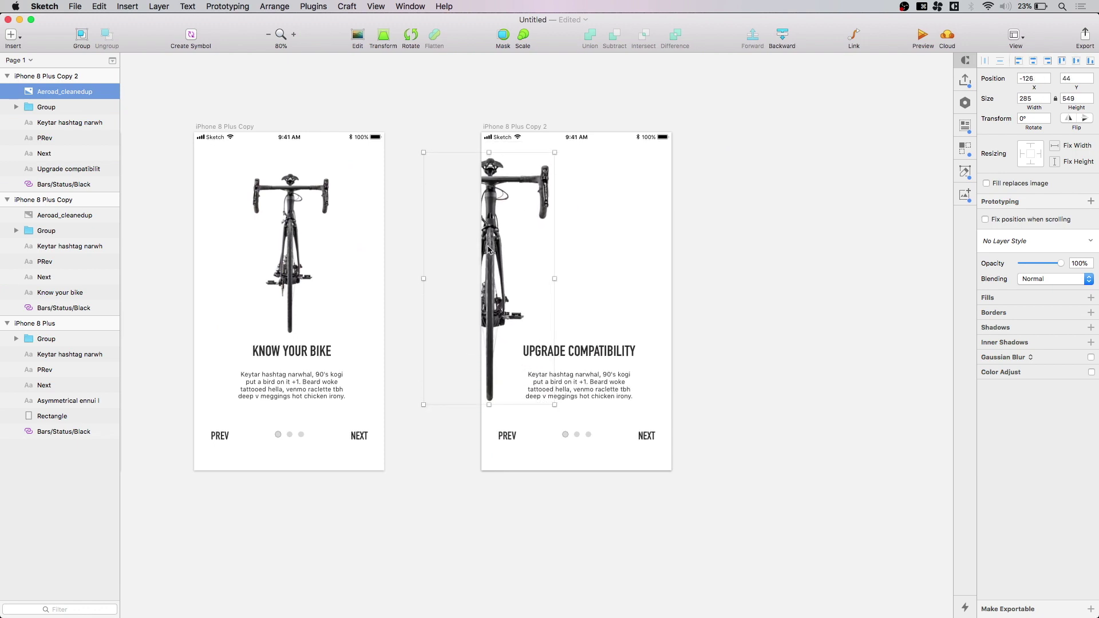
Shift the bike image slightly further left and down on the "Upgrade compatibility" artboard.
{"action": "mouse_move", "coordinate": [486, 255]}
{"action": "left_mouse_down"}
{"action": "mouse_move", "coordinate": [484, 266]}
{"action": "mouse_move", "coordinate": [483, 254]}
{"action": "left_mouse_up"}
{"action": "left_click", "coordinate": [763, 236]}
Draw a 100 × 73 placeholder rectangle beside the handlebar on the "Upgrade compatibility" artboard and put a copy 35 px below it.
{"action": "scroll", "coordinate": [773, 243], "scroll_direction": "right", "scroll_amount": 3}
{"action": "scroll", "coordinate": [772, 243], "scroll_direction": "up", "scroll_amount": 2}
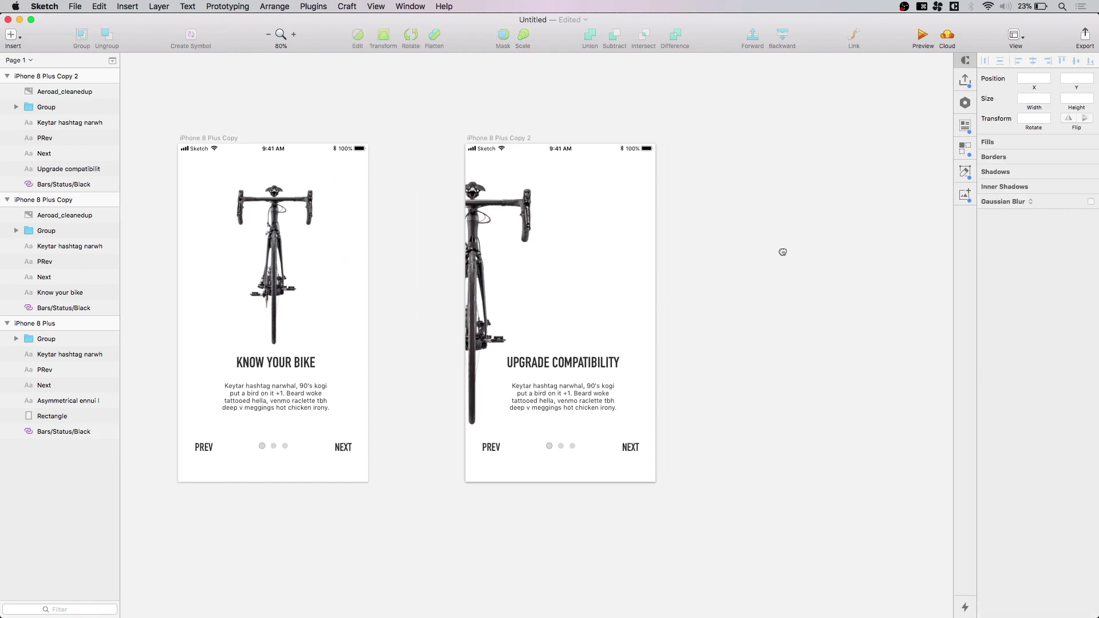
{"action": "scroll", "coordinate": [783, 252], "scroll_direction": "right", "scroll_amount": 2}
{"action": "scroll", "coordinate": [782, 252], "scroll_direction": "up", "scroll_amount": 2}
{"action": "key", "text": "r"}
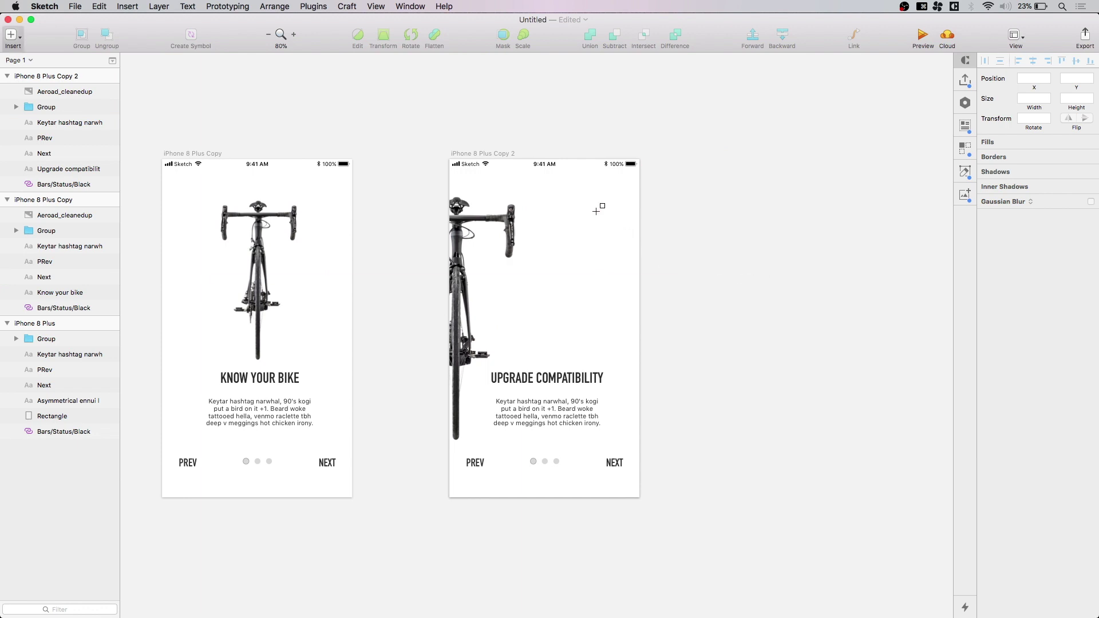
{"action": "left_click_drag", "start_coordinate": [577, 212], "coordinate": [606, 277]}
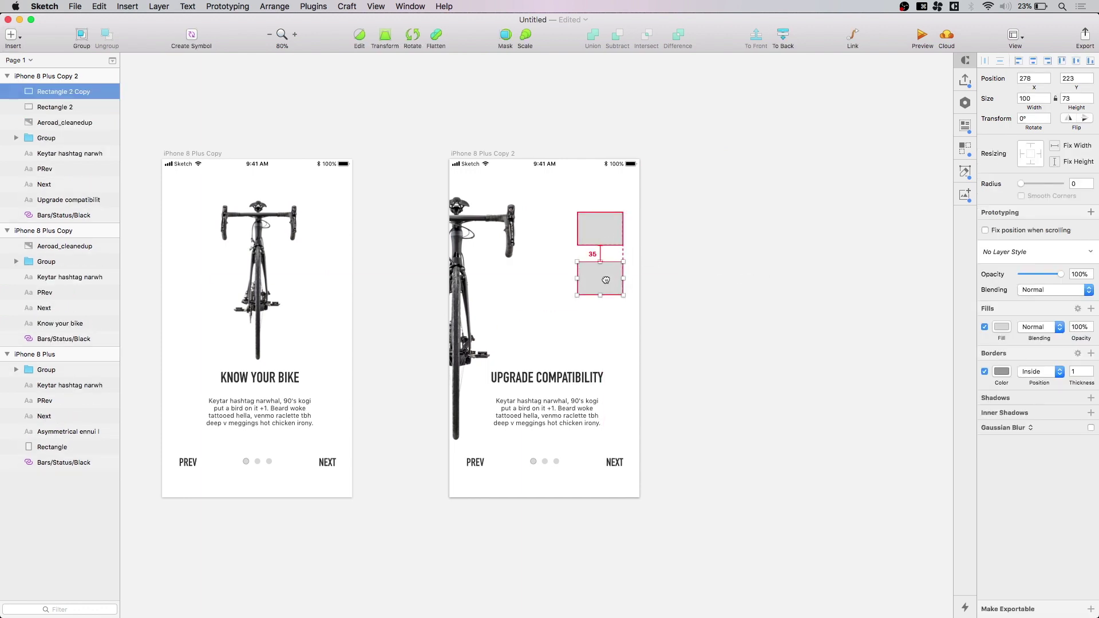
{"action": "key", "text": "super+d"}
{"action": "left_click", "coordinate": [655, 210]}
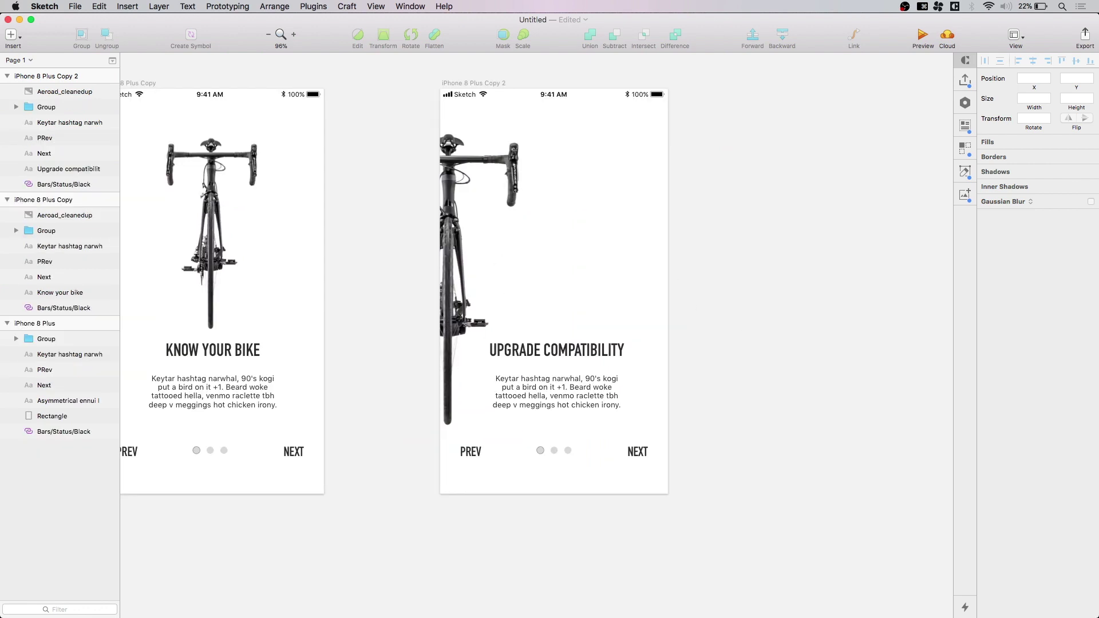
Switch to Finder, add the buy_pro_vibe_aero handlebar image to the Sketch document, and place it on the empty canvas beside the artboards.
{"action": "key", "text": "super+Tab"}
{"action": "mouse_move", "coordinate": [475, 275]}
{"action": "left_mouse_down"}
{"action": "mouse_move", "coordinate": [618, 211]}
{"action": "mouse_move", "coordinate": [461, 407]}
{"action": "mouse_move", "coordinate": [383, 530]}
{"action": "left_mouse_up"}
{"action": "left_click", "coordinate": [606, 226]}
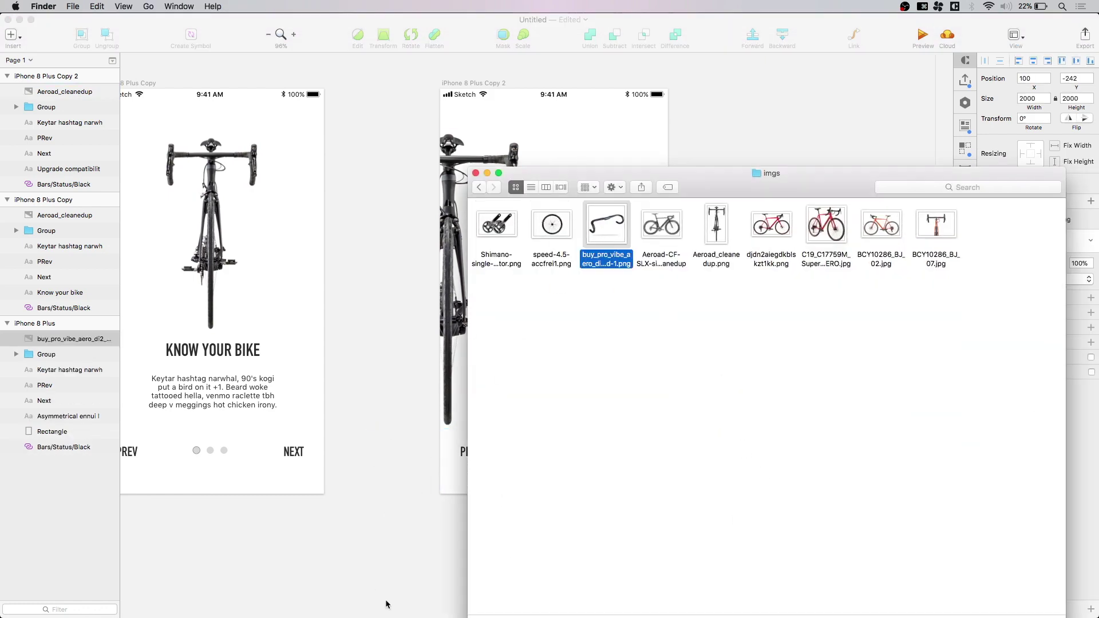
{"action": "left_click", "coordinate": [390, 551]}
{"action": "scroll", "coordinate": [392, 541], "scroll_direction": "down", "scroll_amount": 5}
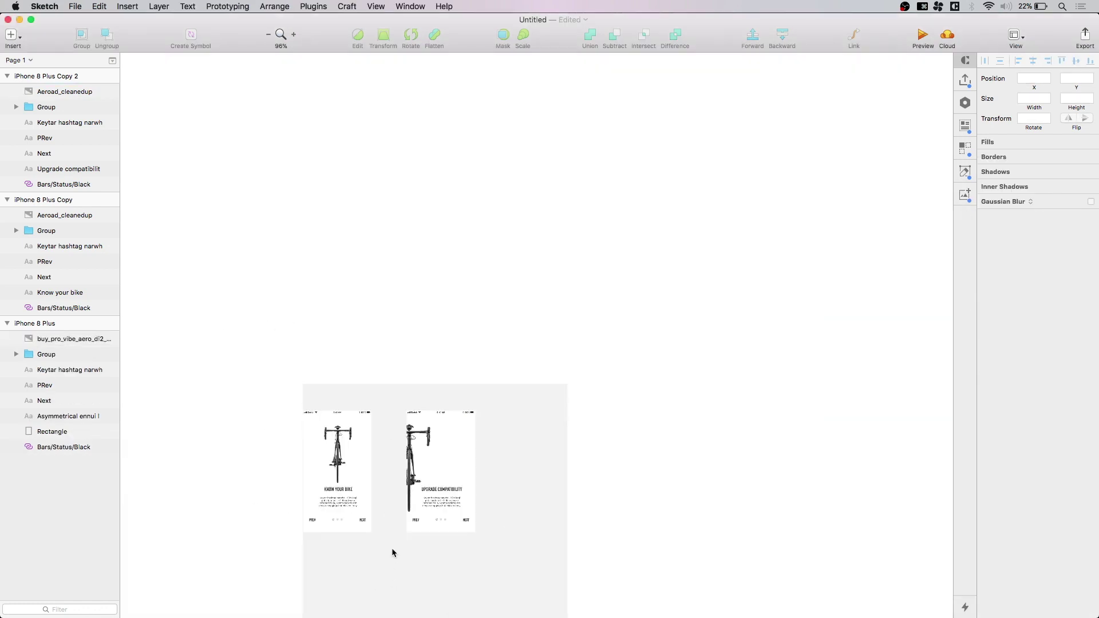
{"action": "scroll", "coordinate": [330, 559], "scroll_direction": "left", "scroll_amount": 2}
{"action": "left_click_drag", "start_coordinate": [318, 486], "coordinate": [628, 342]}
{"action": "scroll", "coordinate": [797, 538], "scroll_direction": "right", "scroll_amount": 2}
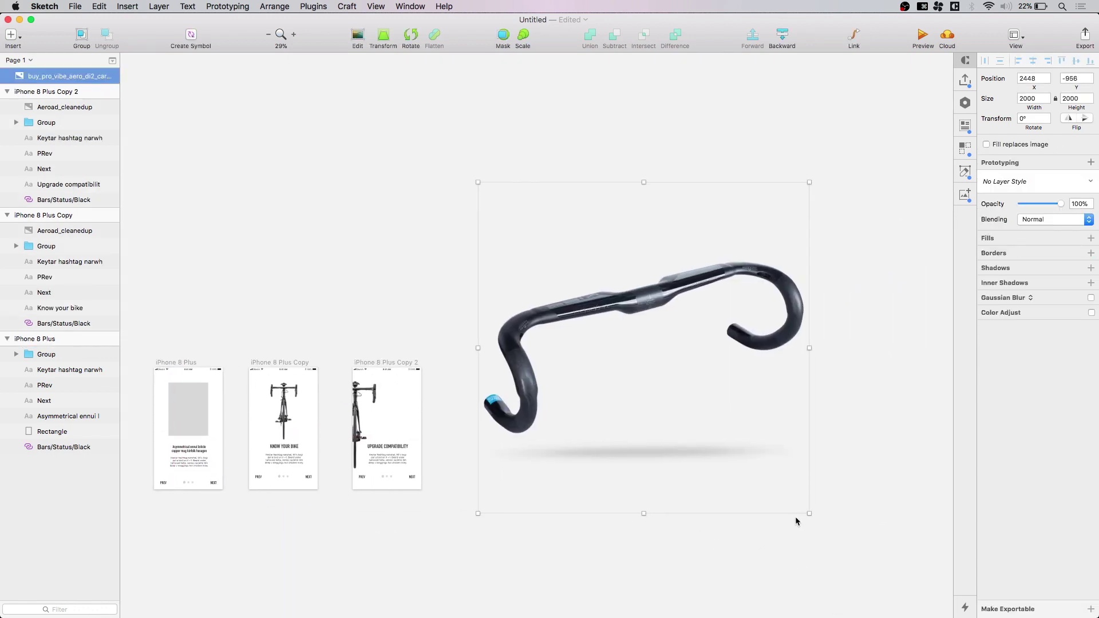
Shrink the handlebar image to about 152 × 152 and place it beside the bike on the "Upgrade compatibility" artboard.
{"action": "left_click_drag", "start_coordinate": [810, 511], "coordinate": [551, 256]}
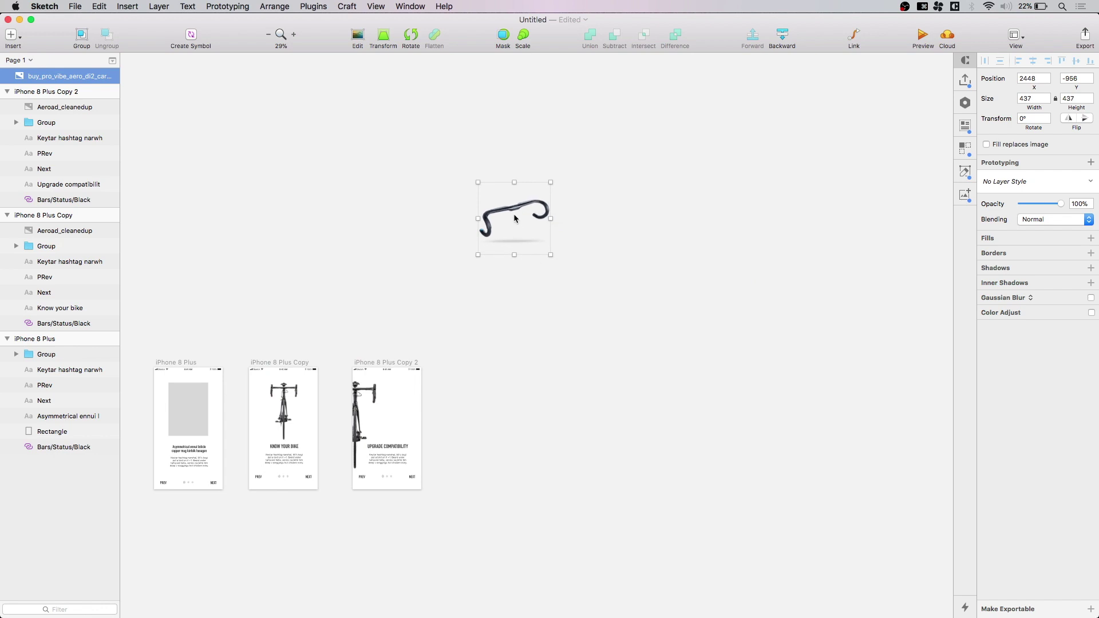
{"action": "left_click_drag", "start_coordinate": [513, 214], "coordinate": [405, 386]}
{"action": "left_click_drag", "start_coordinate": [435, 444], "coordinate": [408, 413]}
{"action": "mouse_move", "coordinate": [401, 403]}
{"action": "left_mouse_down"}
{"action": "mouse_move", "coordinate": [397, 393]}
{"action": "mouse_move", "coordinate": [409, 412]}
{"action": "left_mouse_up"}
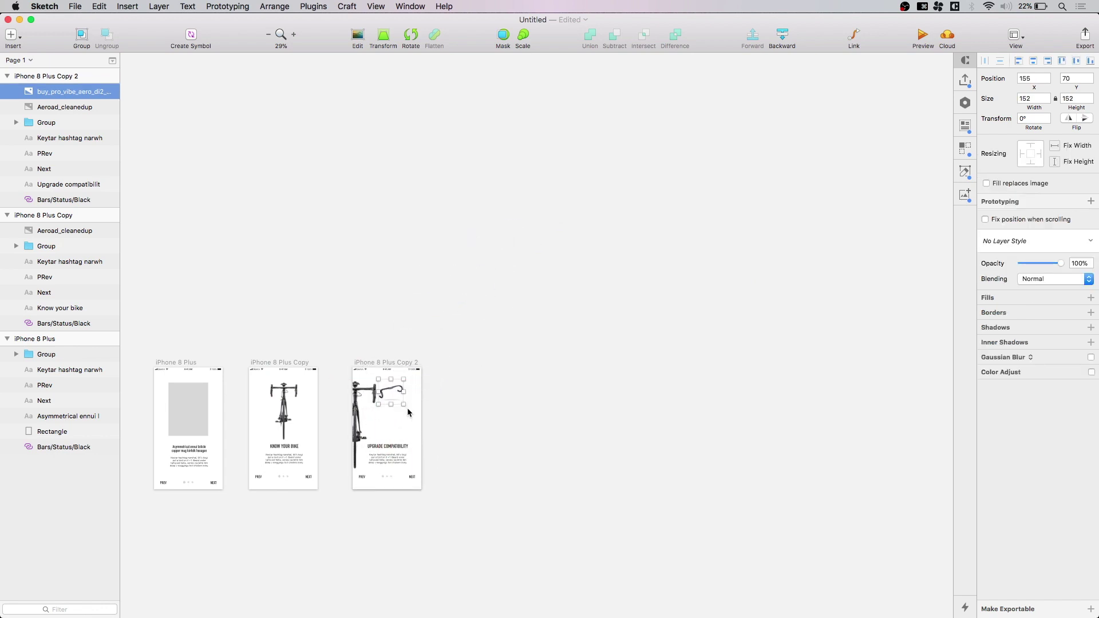
Switch to Finder and add the speed-4.5 wheel and Shimano crankset images together to the Sketch canvas.
{"action": "key", "text": "super+Tab"}
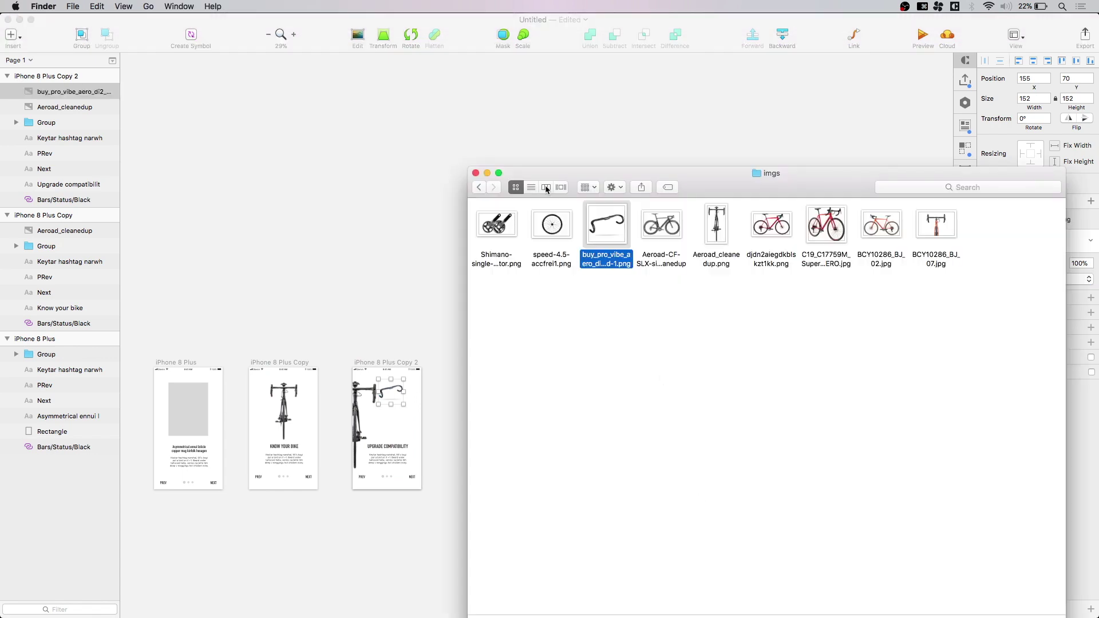
{"action": "left_click", "coordinate": [552, 224]}
{"action": "left_click", "coordinate": [496, 224], "text": "super"}
{"action": "left_click_drag", "start_coordinate": [496, 224], "coordinate": [367, 293]}
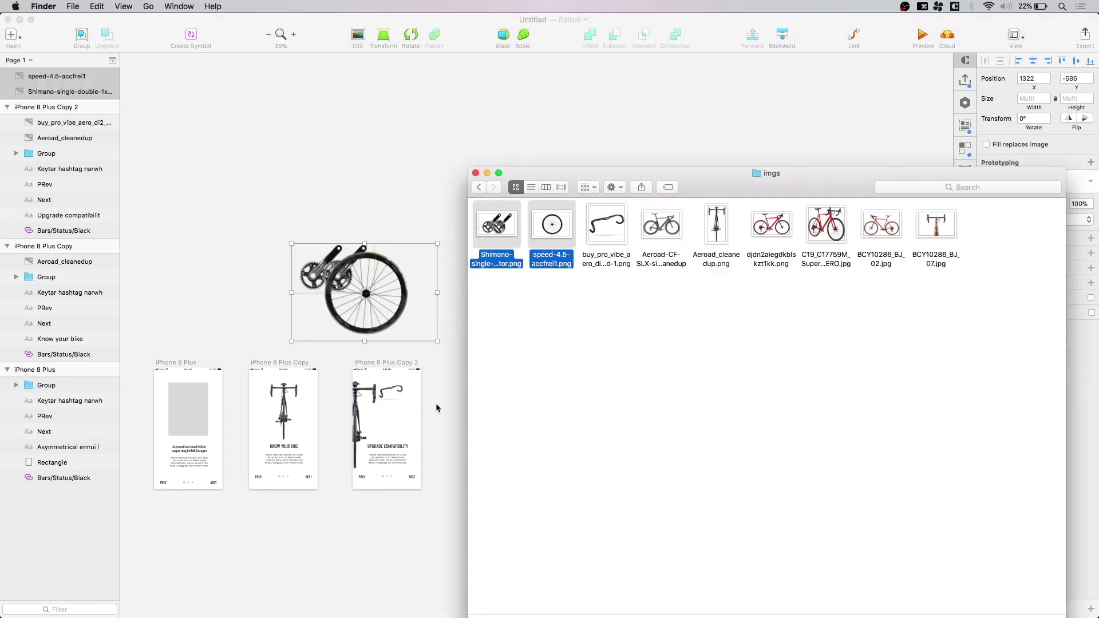
{"action": "left_click", "coordinate": [437, 172]}
Shrink the wheel and crankset images together and place them below the handlebar on the "Upgrade compatibility" artboard at about X 207, Y 240.
{"action": "scroll", "coordinate": [586, 390], "scroll_direction": "left", "scroll_amount": 3}
{"action": "left_click_drag", "start_coordinate": [547, 187], "coordinate": [364, 285]}
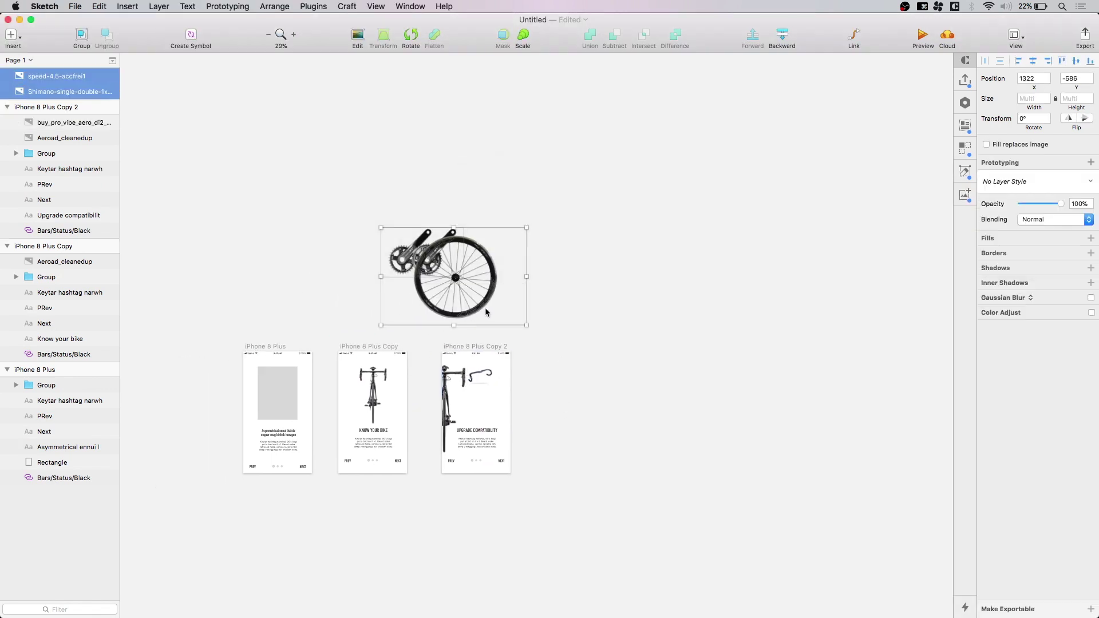
{"action": "left_click_drag", "start_coordinate": [526, 325], "coordinate": [501, 373]}
{"action": "scroll", "coordinate": [551, 435], "scroll_direction": "up", "scroll_amount": 5}
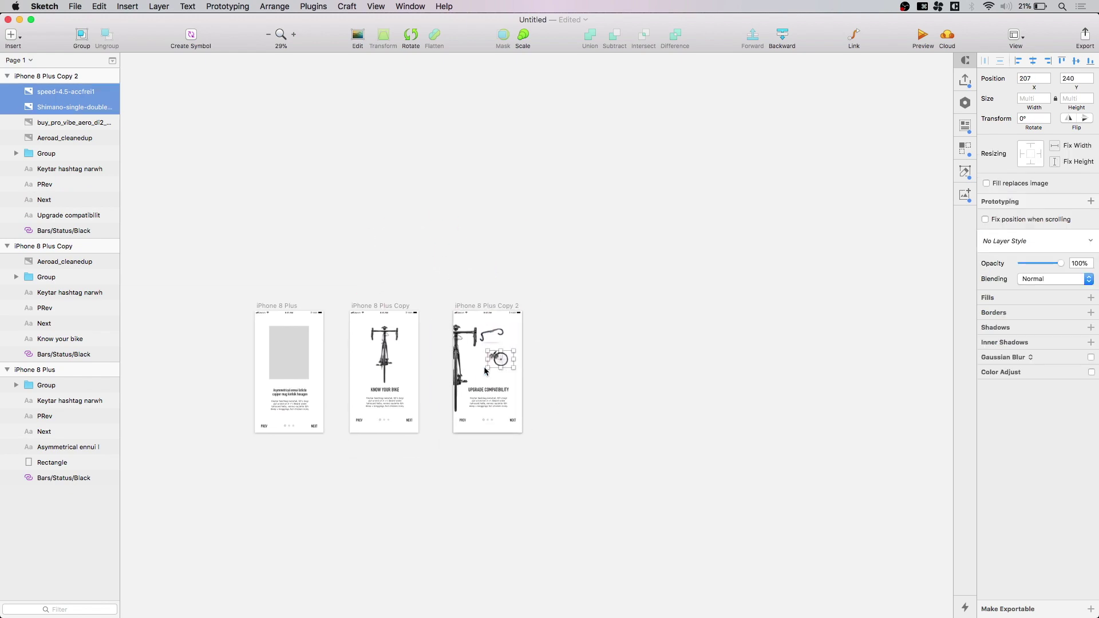
{"action": "scroll", "coordinate": [539, 391], "scroll_direction": "up", "scroll_amount": 10}
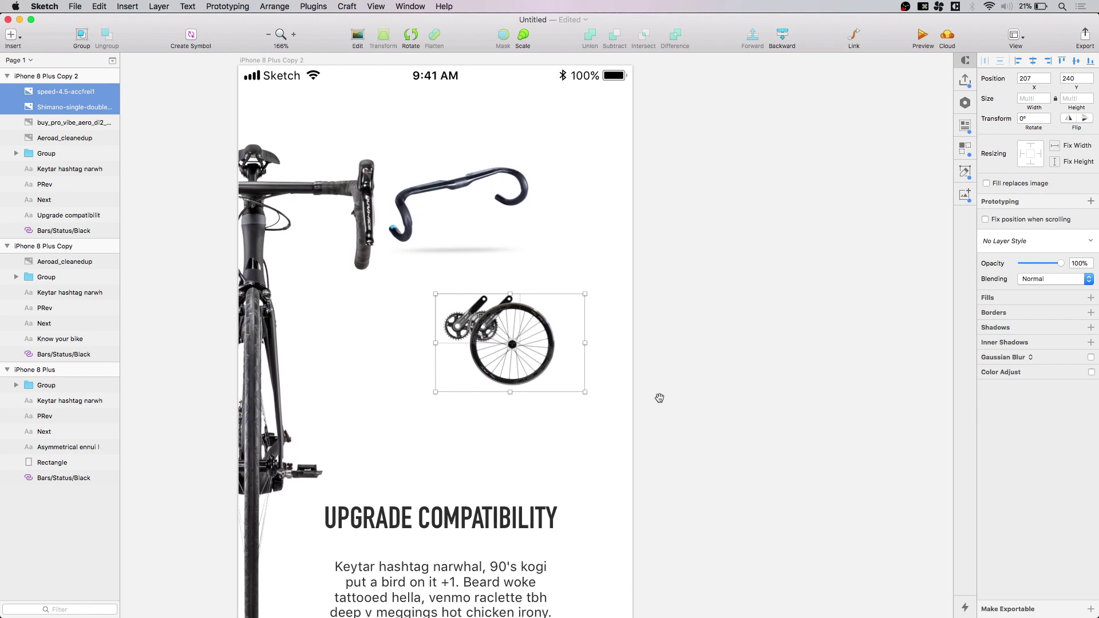
Resize the handlebar image to about 112 × 112 and move it to about X 280, Y 97.
{"action": "left_click_drag", "start_coordinate": [530, 237], "coordinate": [618, 246]}
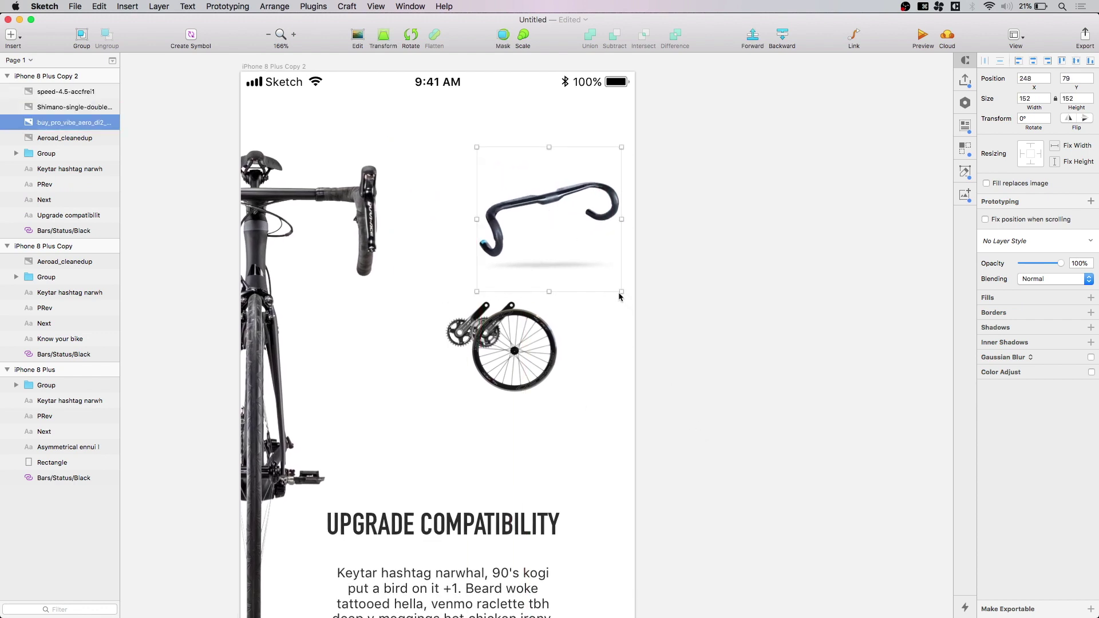
{"action": "left_click_drag", "start_coordinate": [616, 287], "coordinate": [584, 254]}
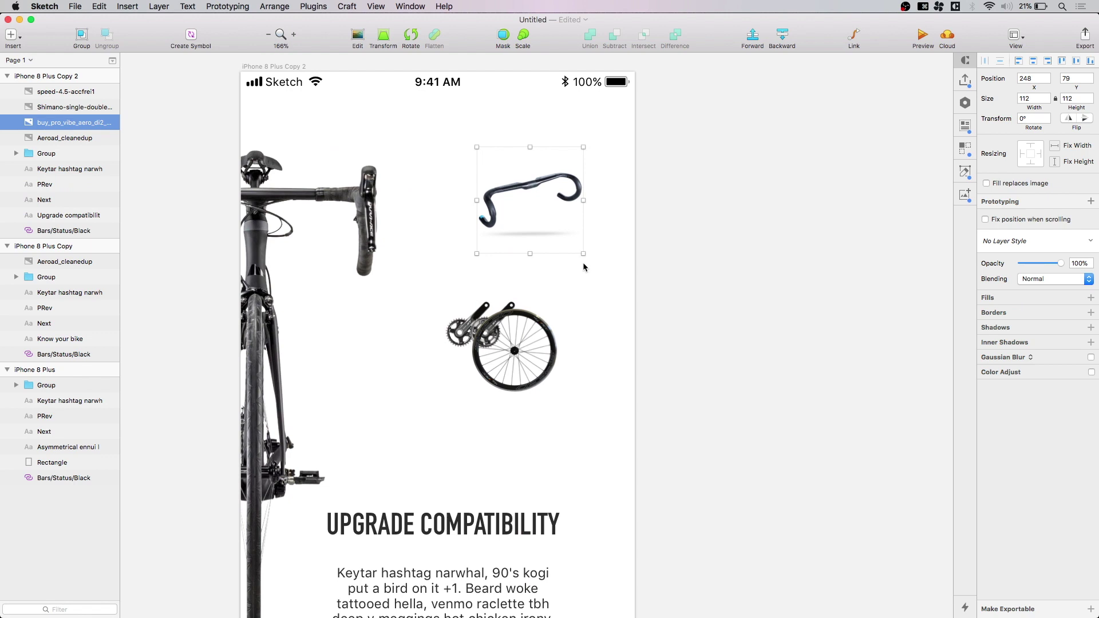
{"action": "left_click_drag", "start_coordinate": [561, 216], "coordinate": [591, 234]}
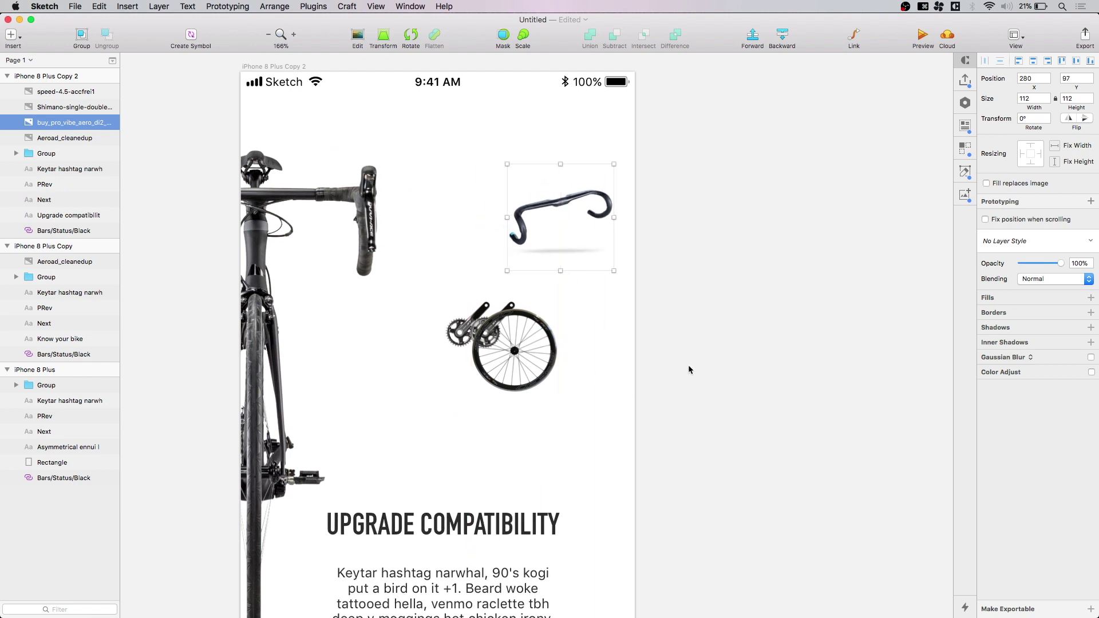
Separate the overlapping images, placing the crankset under the handlebar at about X 265, Y 233 and the wheel centred below it.
{"action": "left_click", "coordinate": [689, 368]}
{"action": "left_click_drag", "start_coordinate": [556, 365], "coordinate": [618, 444]}
{"action": "left_click_drag", "start_coordinate": [441, 347], "coordinate": [492, 367]}
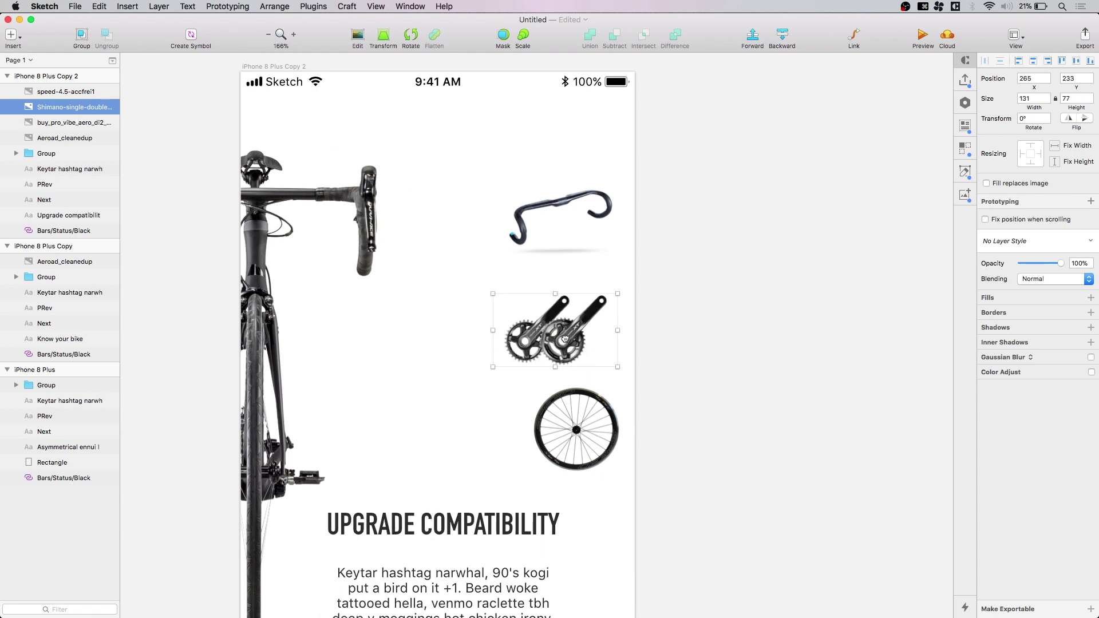
{"action": "left_click_drag", "start_coordinate": [588, 442], "coordinate": [574, 452]}
{"action": "left_click", "coordinate": [714, 473]}
{"action": "scroll", "coordinate": [714, 474], "scroll_direction": "down", "scroll_amount": 2}
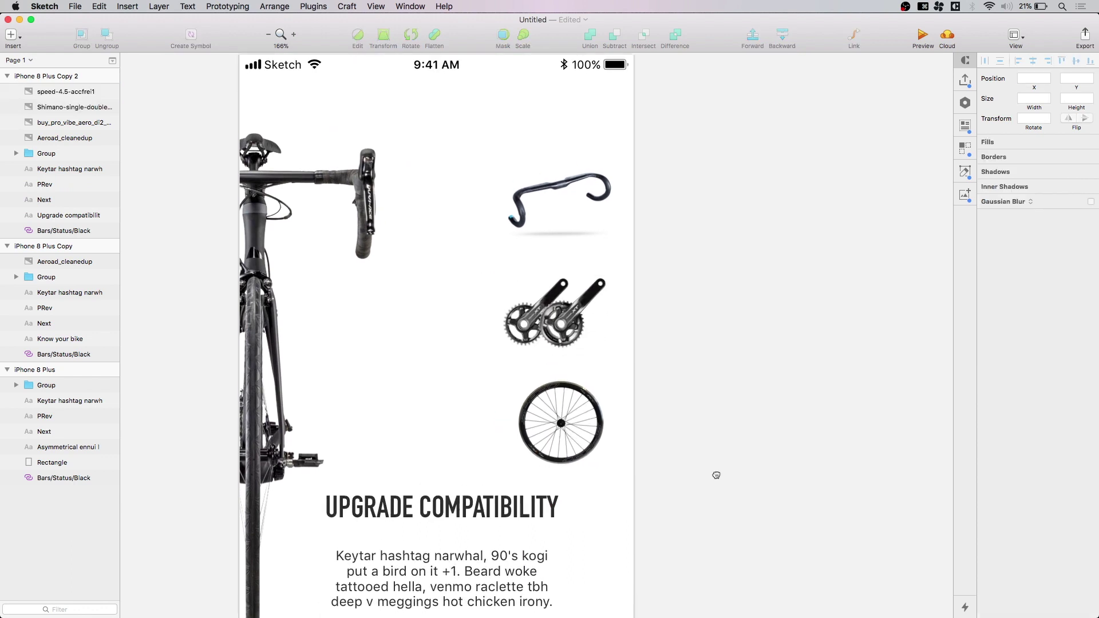
Raise the crankset image to about Y 219 and shift the crankset and wheel images slightly up together.
{"action": "left_click_drag", "start_coordinate": [573, 324], "coordinate": [572, 310]}
{"action": "left_click", "coordinate": [561, 414], "text": "shift"}
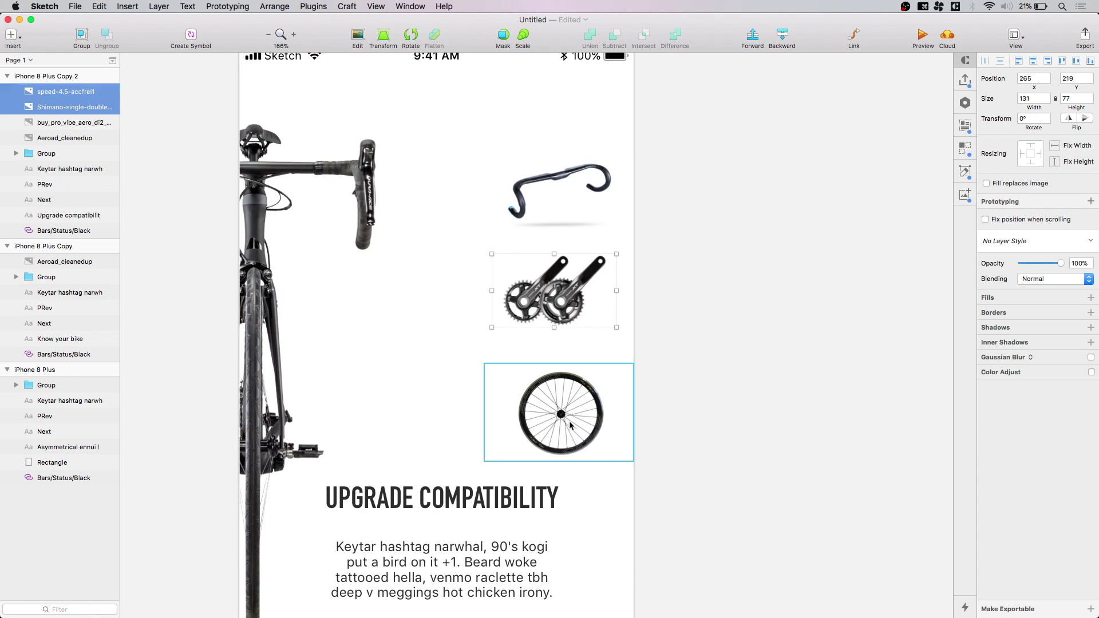
{"action": "left_click_drag", "start_coordinate": [561, 414], "coordinate": [561, 400]}
{"action": "left_click", "coordinate": [666, 441]}
{"action": "left_click_drag", "start_coordinate": [666, 444], "coordinate": [614, 358]}
{"action": "scroll", "coordinate": [679, 409], "scroll_direction": "down", "scroll_amount": 5}
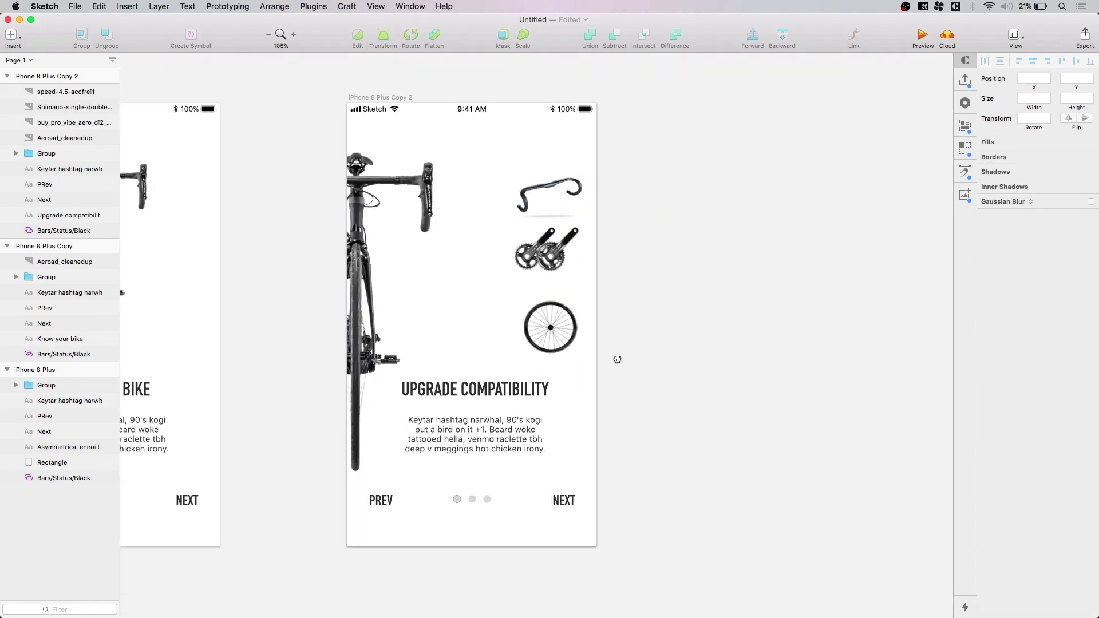
{"action": "scroll", "coordinate": [623, 395], "scroll_direction": "down", "scroll_amount": 3}
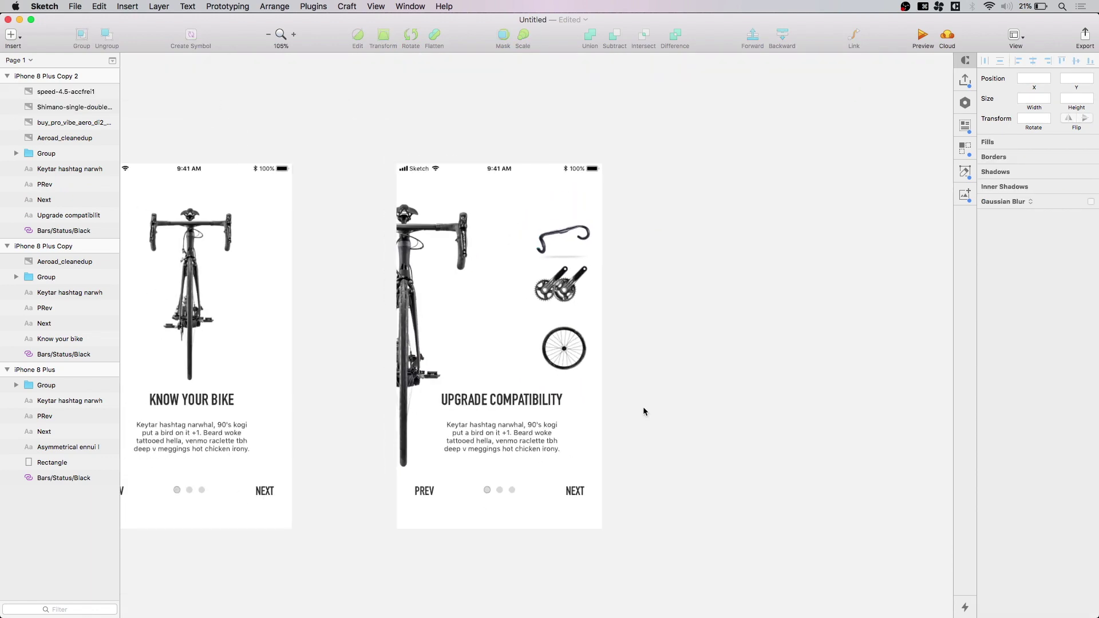
{"action": "scroll", "coordinate": [643, 407], "scroll_direction": "up", "scroll_amount": 2}
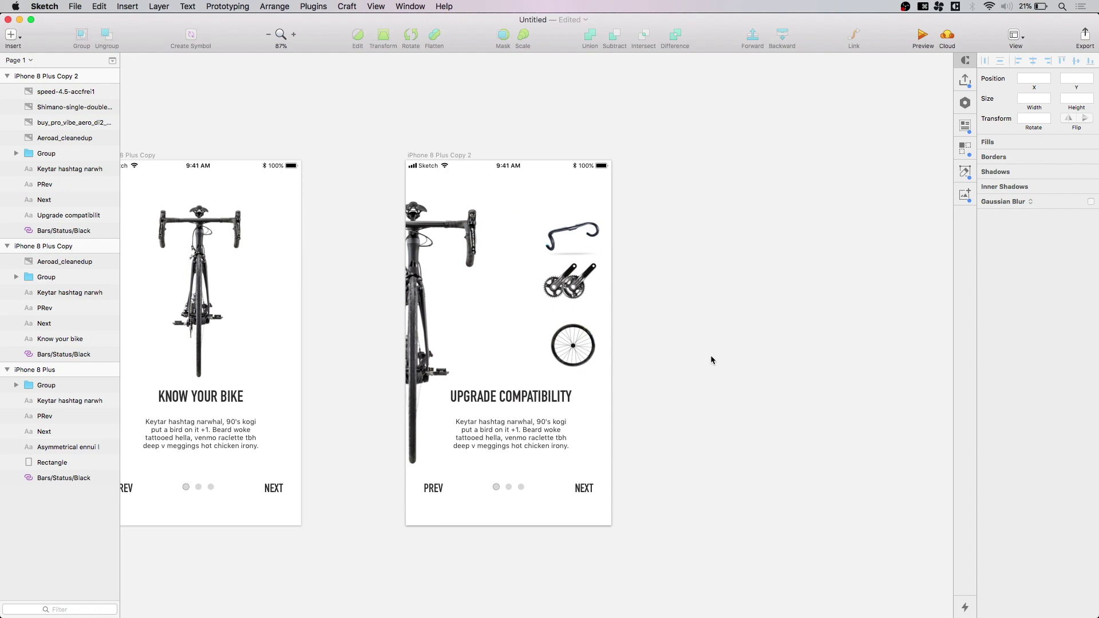
Duplicate the "Upgrade compatibility" artboard and place the copy to its right.
{"action": "scroll", "coordinate": [716, 339], "scroll_direction": "right", "scroll_amount": 2}
{"action": "left_click", "coordinate": [399, 151]}
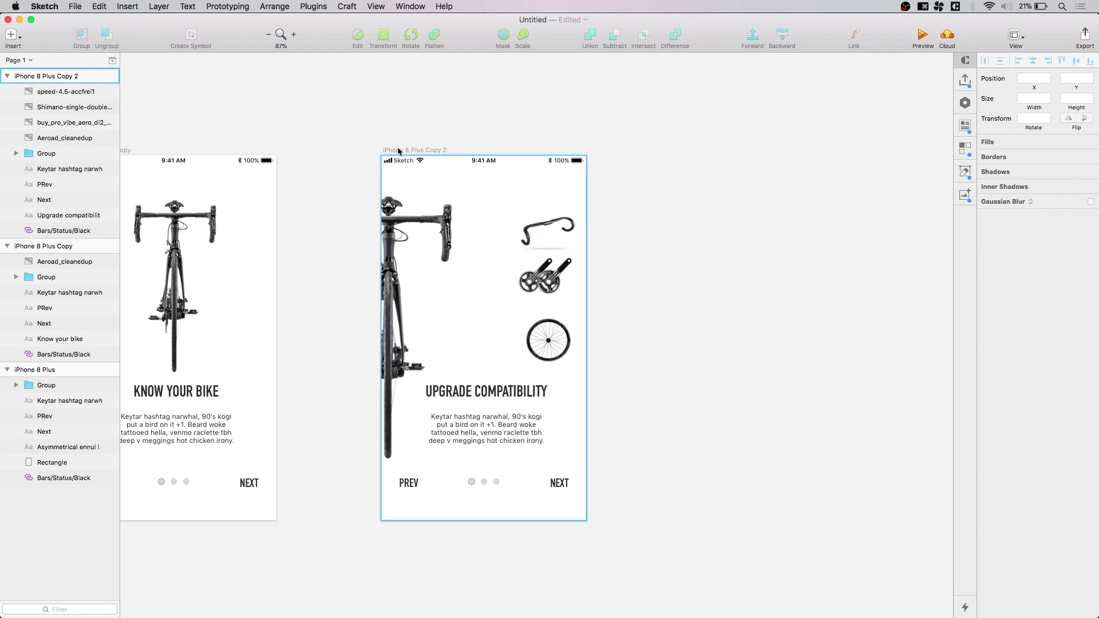
{"action": "left_click_drag", "start_coordinate": [399, 151], "coordinate": [681, 150]}
{"action": "scroll", "coordinate": [658, 257], "scroll_direction": "right", "scroll_amount": 5}
{"action": "scroll", "coordinate": [659, 258], "scroll_direction": "down", "scroll_amount": 1}
{"action": "left_click", "coordinate": [640, 309]}
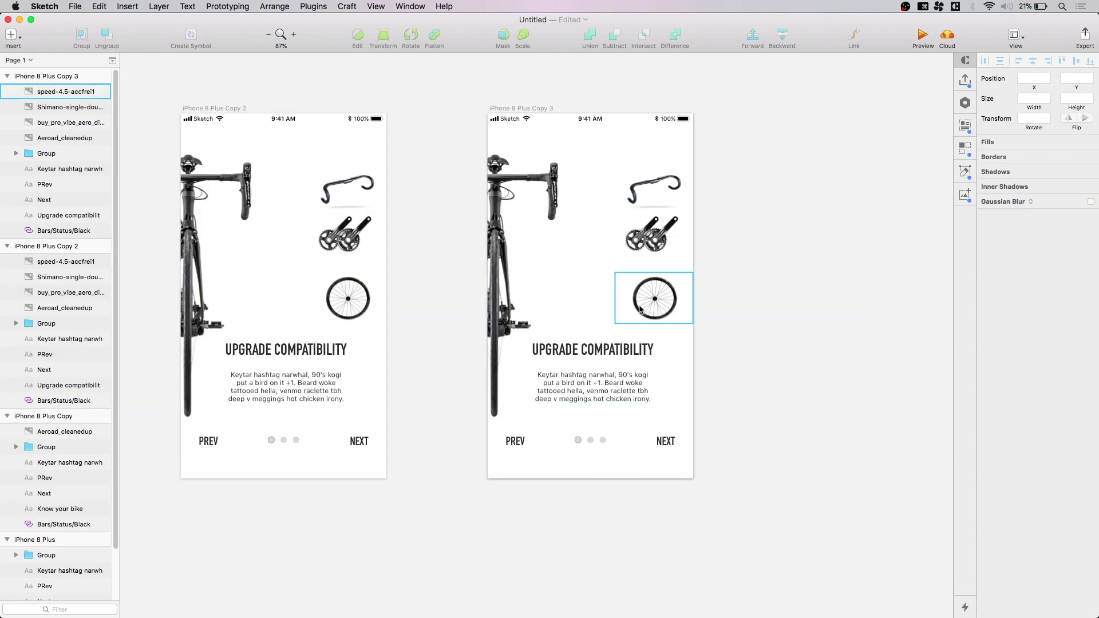
{"action": "left_click", "coordinate": [769, 326]}
{"action": "left_click", "coordinate": [664, 312]}
{"action": "left_click", "coordinate": [752, 337]}
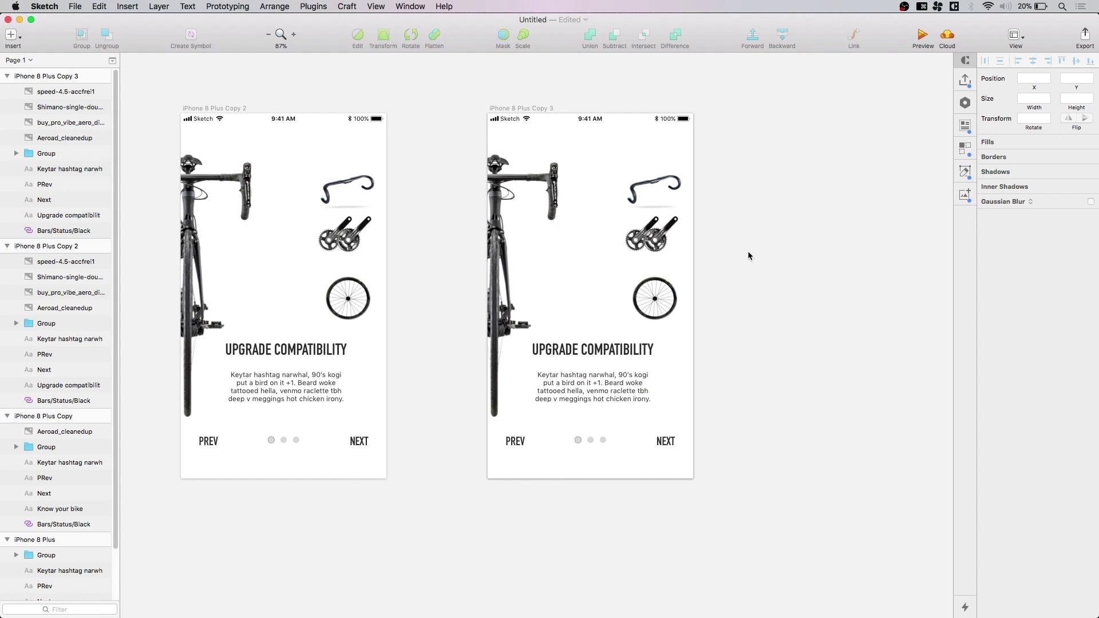
Change the headline on the new artboard copy to "When to replace".
{"action": "double_click", "coordinate": [640, 350]}
{"action": "key", "text": "super+a"}
{"action": "type", "text": "W"}
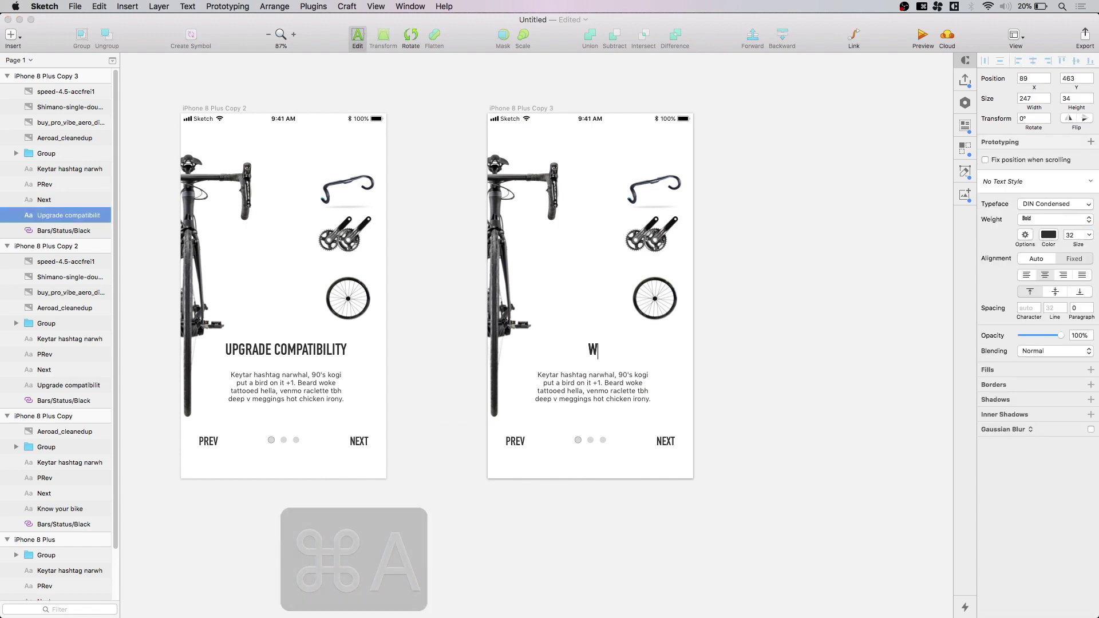
{"action": "type", "text": "hen to replace"}
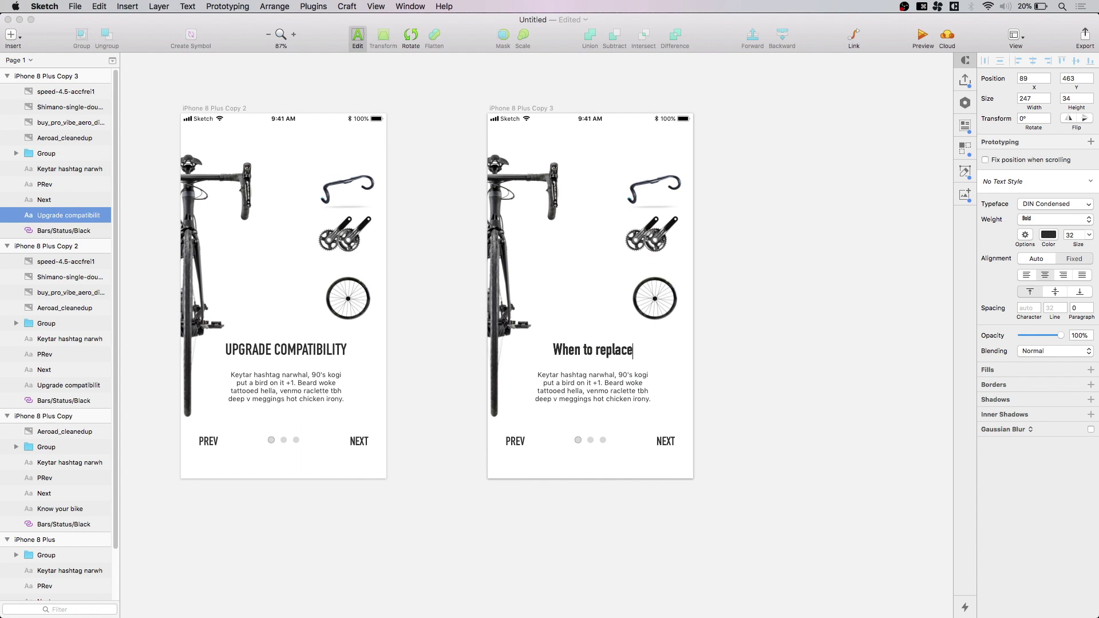
{"action": "key", "text": "Escape"}
{"action": "left_click", "coordinate": [773, 201]}
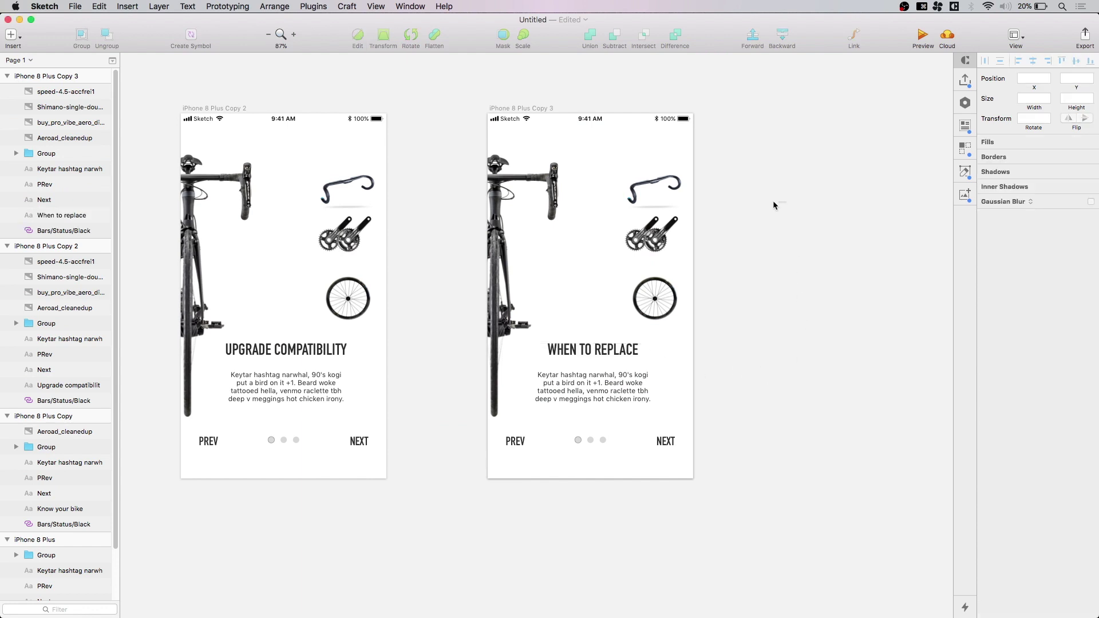
Replace the bike and component images on the "When to replace" artboard with the Aeroad-CF-SLX side-view image from Finder, about 414 × 276.
{"action": "left_click_drag", "start_coordinate": [780, 152], "coordinate": [536, 279]}
{"action": "key", "text": "Delete"}
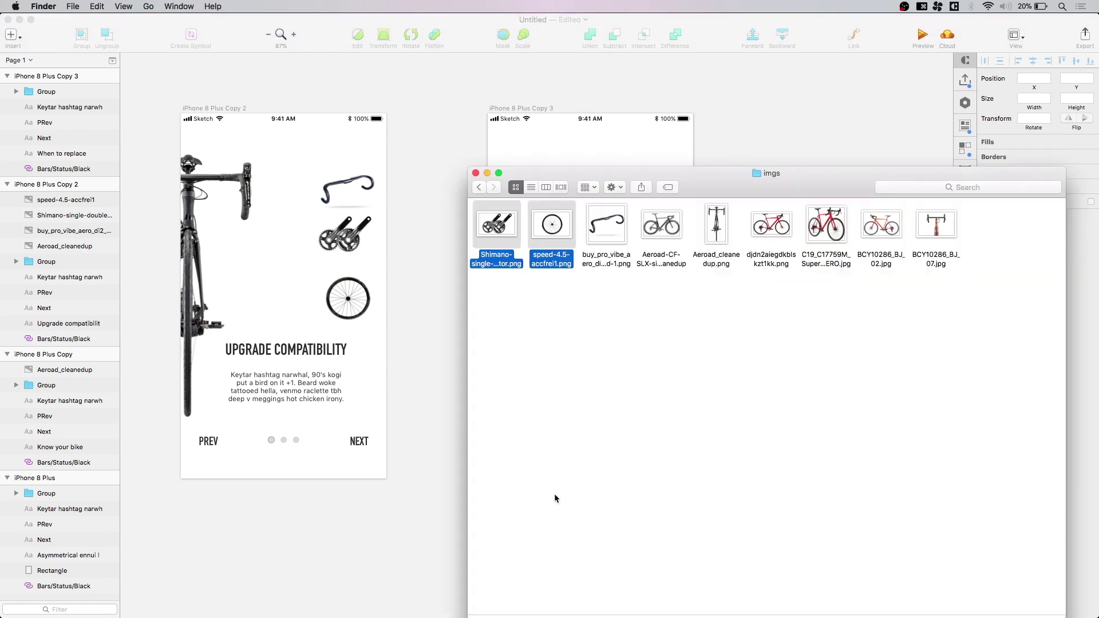
{"action": "left_click", "coordinate": [554, 496]}
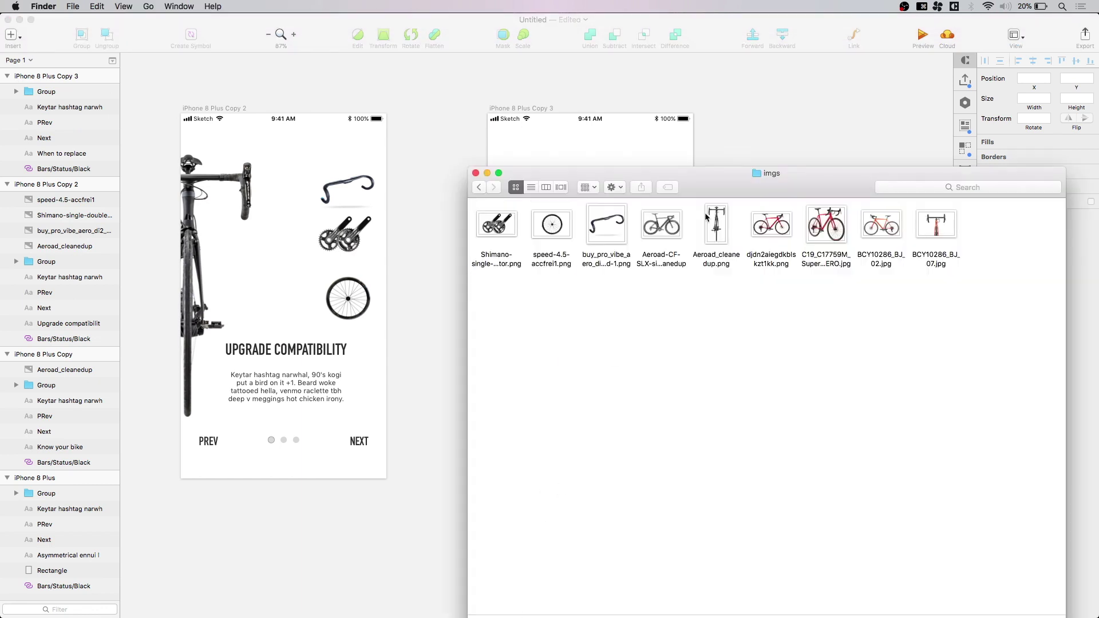
{"action": "left_click_drag", "start_coordinate": [674, 181], "coordinate": [678, 302]}
{"action": "mouse_move", "coordinate": [661, 343]}
{"action": "left_mouse_down"}
{"action": "mouse_move", "coordinate": [591, 184]}
{"action": "mouse_move", "coordinate": [663, 240]}
{"action": "left_mouse_up"}
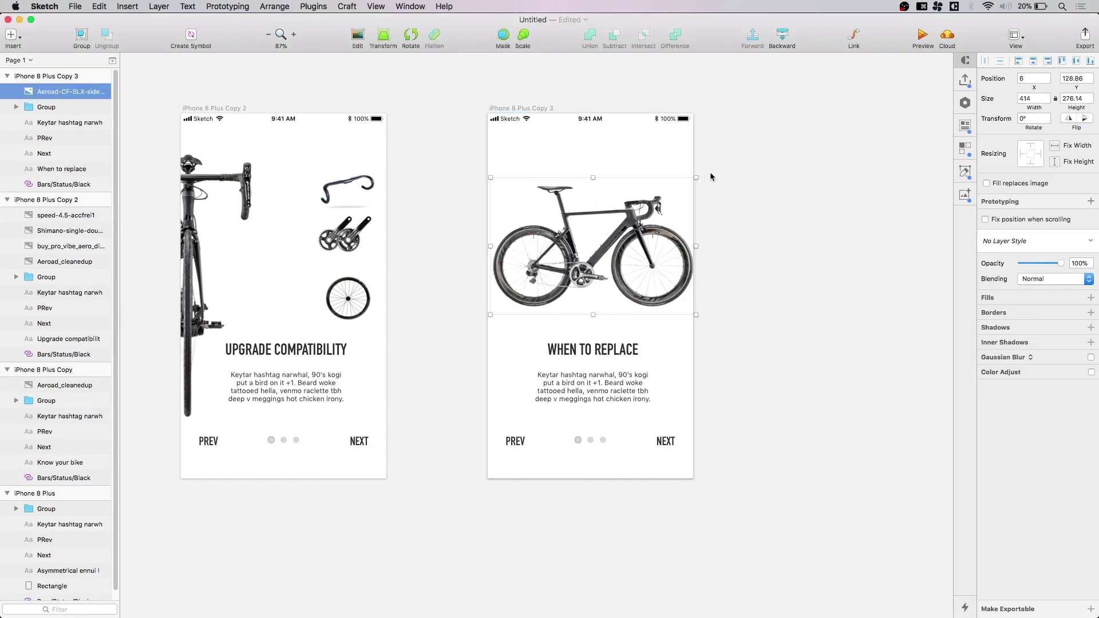
Enlarge the side-view bike image past the right edge of the "When to replace" artboard and reposition it above the headline.
{"action": "left_click_drag", "start_coordinate": [696, 178], "coordinate": [778, 123]}
{"action": "left_click_drag", "start_coordinate": [594, 236], "coordinate": [590, 265]}
{"action": "left_click", "coordinate": [761, 384]}
{"action": "scroll", "coordinate": [715, 240], "scroll_direction": "up", "scroll_amount": 2}
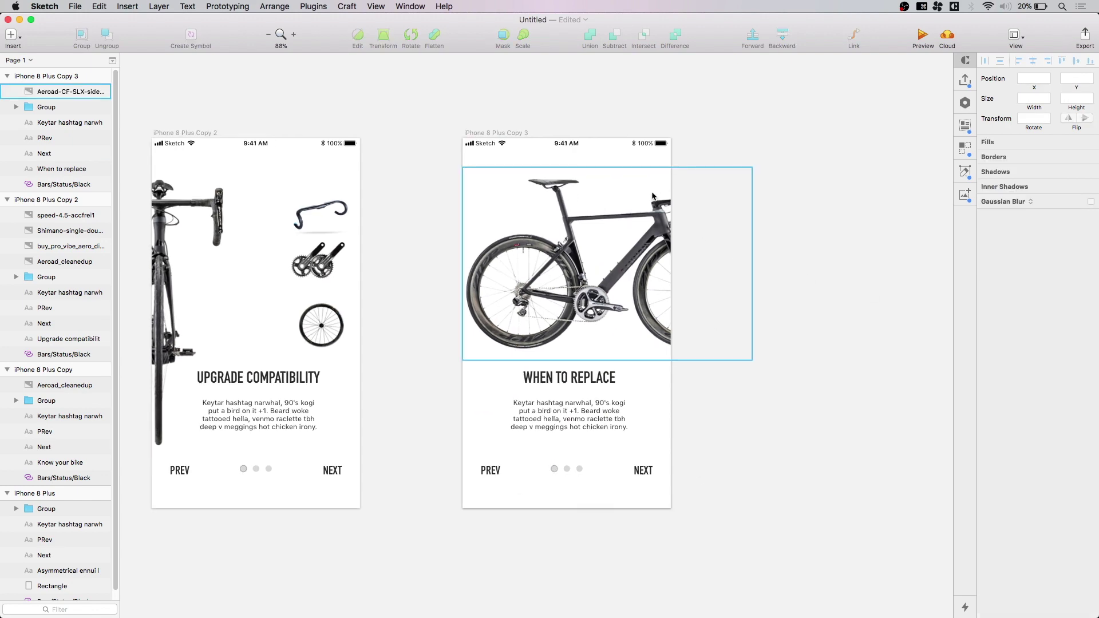
{"action": "scroll", "coordinate": [696, 493], "scroll_direction": "left", "scroll_amount": 3}
{"action": "scroll", "coordinate": [677, 492], "scroll_direction": "down", "scroll_amount": 5}
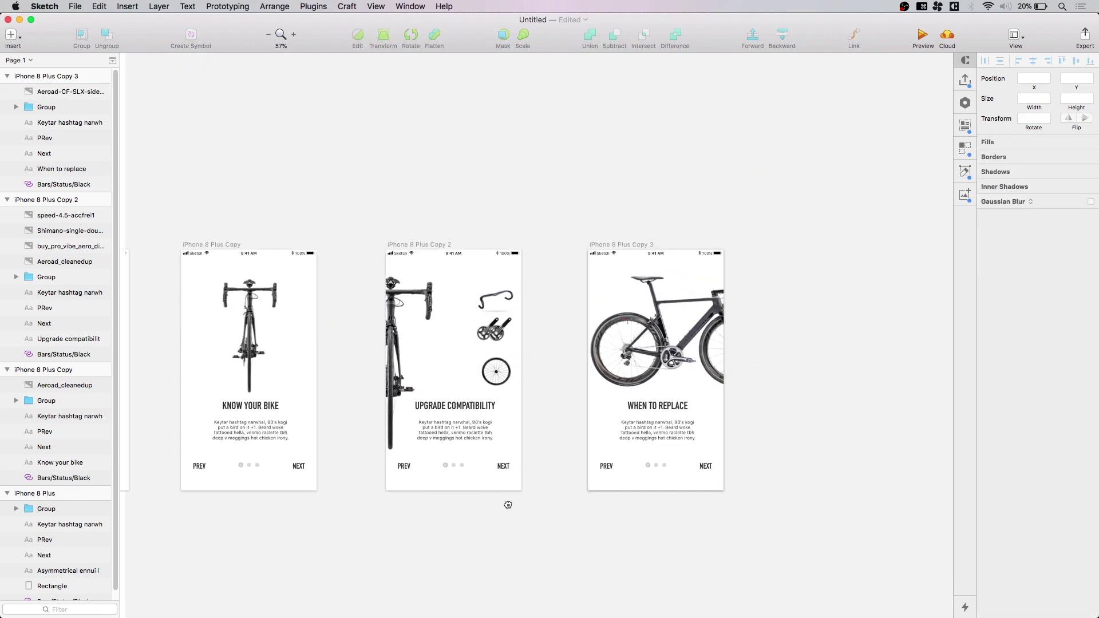
{"action": "left_click_drag", "start_coordinate": [508, 504], "coordinate": [650, 466]}
{"action": "scroll", "coordinate": [543, 504], "scroll_direction": "left", "scroll_amount": 3}
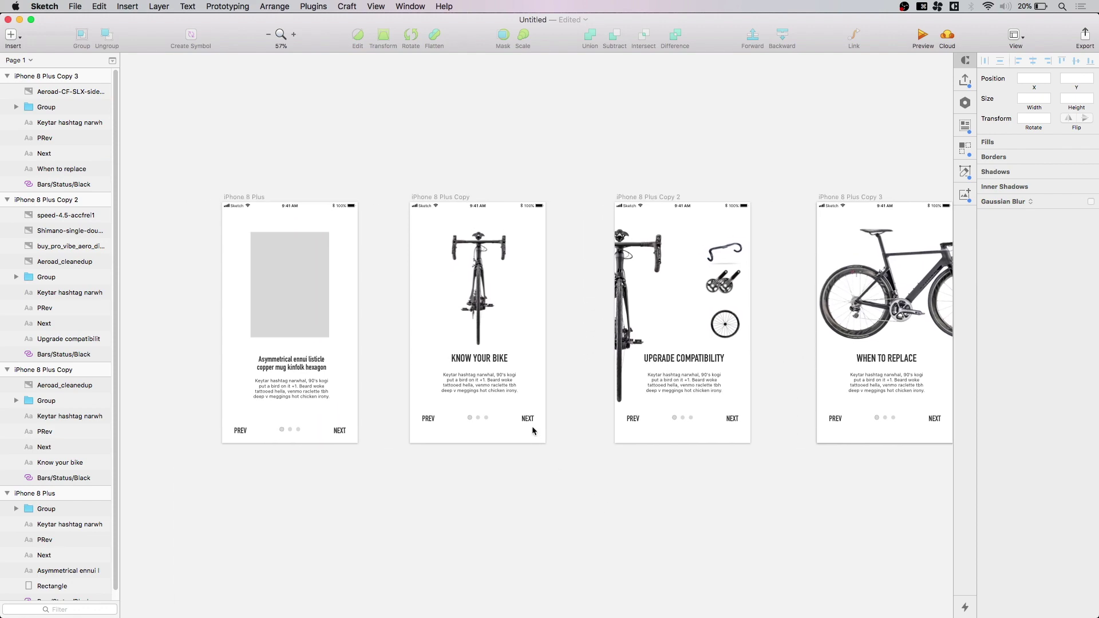
Draw a short horizontal callout line beside the right end of the handlebars on the "Know your bike" artboard.
{"action": "scroll", "coordinate": [509, 343], "scroll_direction": "up", "scroll_amount": 2}
{"action": "scroll", "coordinate": [508, 343], "scroll_direction": "up", "scroll_amount": 3}
{"action": "left_click_drag", "start_coordinate": [611, 303], "coordinate": [672, 342]}
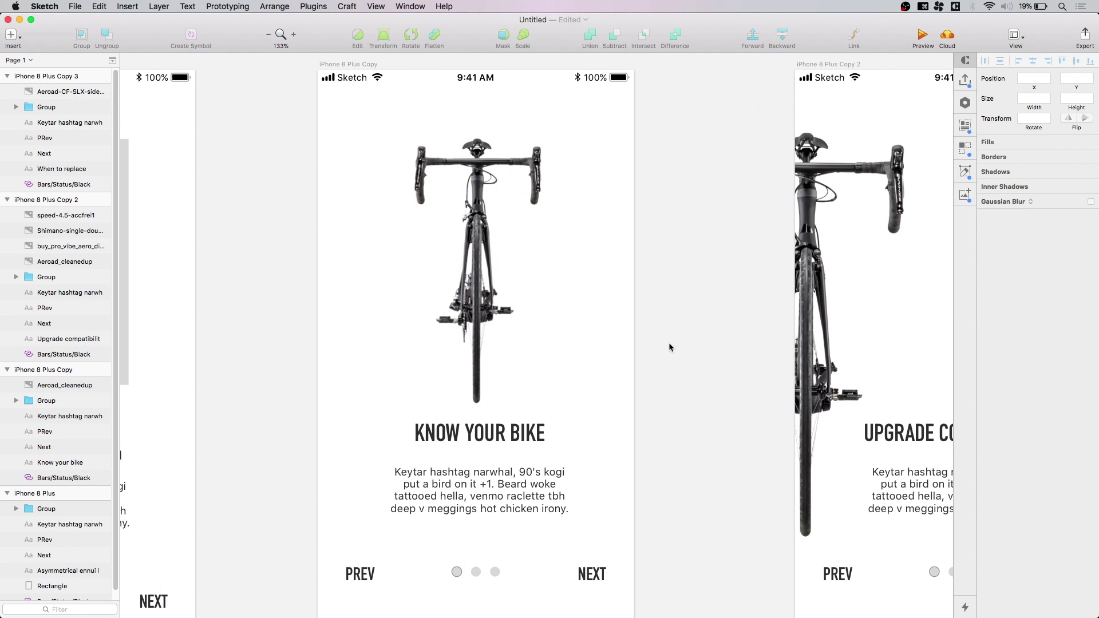
{"action": "key", "text": "l"}
{"action": "mouse_move", "coordinate": [554, 174]}
{"action": "left_mouse_down"}
{"action": "mouse_move", "coordinate": [610, 174]}
{"action": "mouse_move", "coordinate": [585, 216]}
{"action": "mouse_move", "coordinate": [606, 235]}
{"action": "left_mouse_up"}
{"action": "left_click", "coordinate": [641, 201]}
{"action": "left_click", "coordinate": [599, 174]}
{"action": "left_click", "coordinate": [658, 217]}
Add a text layer below the callout line, with font size 14 and left-aligned text.
{"action": "key", "text": "t"}
{"action": "key", "text": "Escape"}
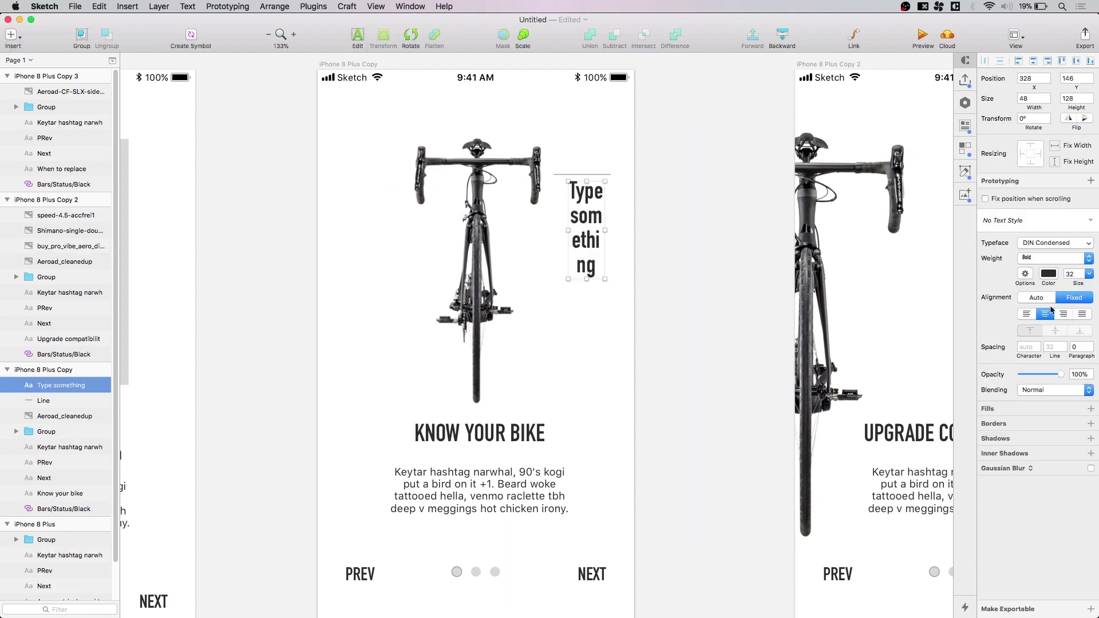
{"action": "left_click", "coordinate": [1070, 273]}
{"action": "type", "text": "14"}
{"action": "key", "text": "Return"}
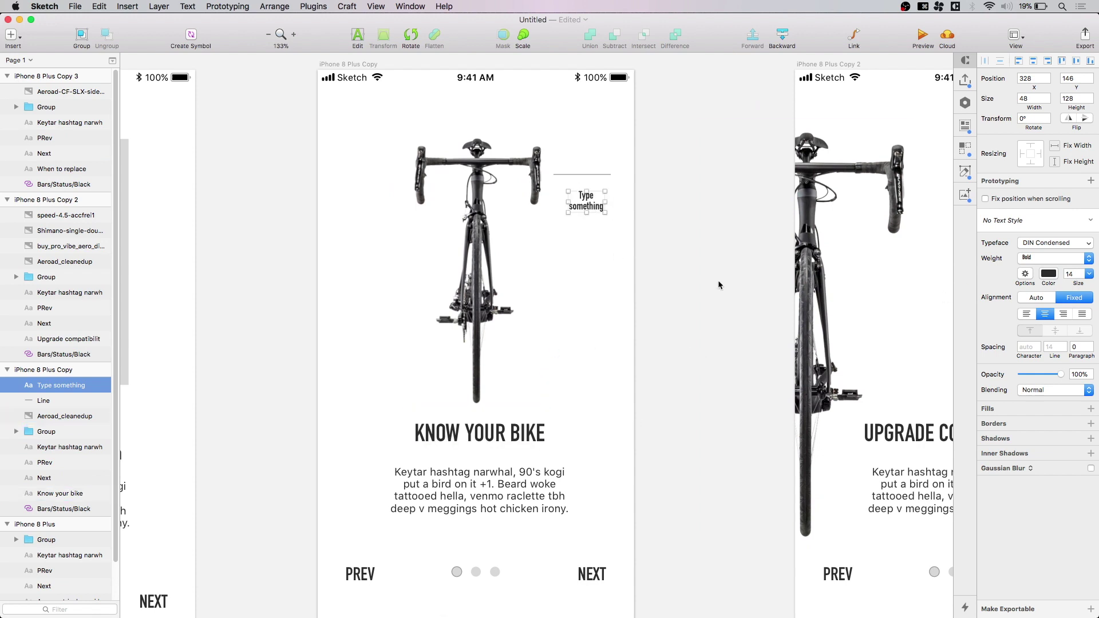
{"action": "left_click", "coordinate": [1027, 314]}
{"action": "left_click", "coordinate": [780, 319]}
Align the placeholder text's right edge with the callout line's end and move the text up closer to the line.
{"action": "left_click", "coordinate": [584, 206]}
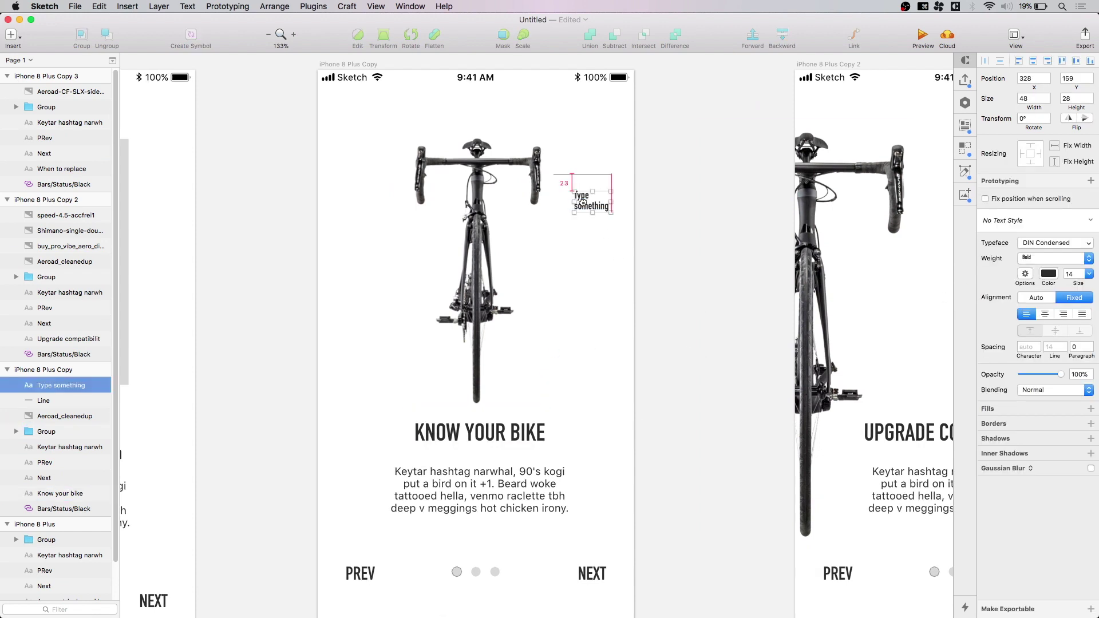
{"action": "left_click", "coordinate": [584, 175], "text": "shift"}
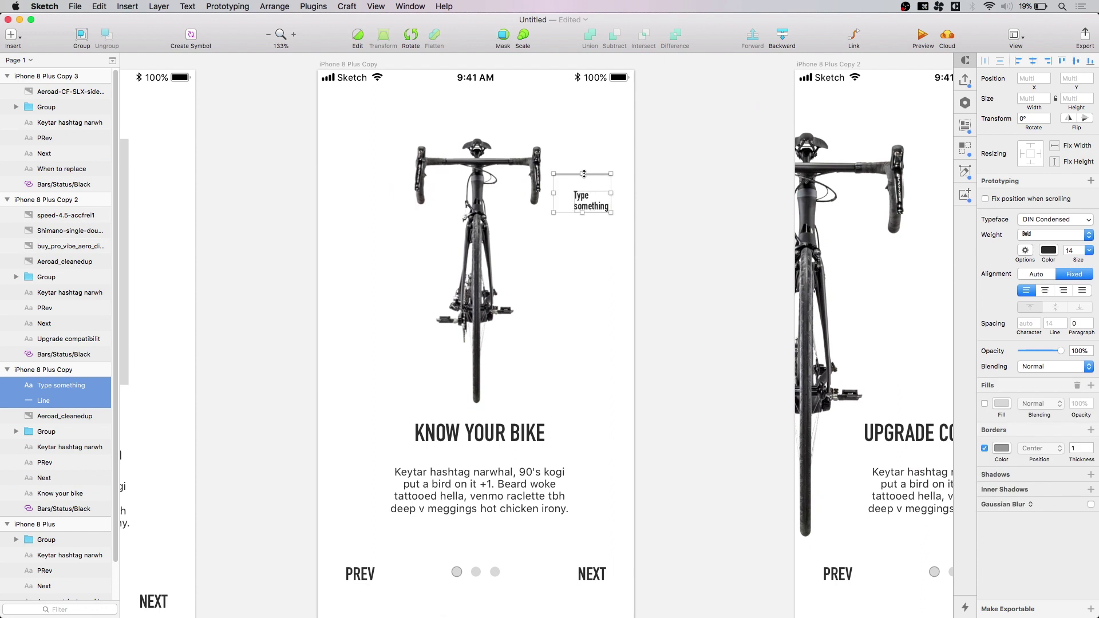
{"action": "key", "text": "ctrl+super+Right"}
{"action": "left_click", "coordinate": [653, 196]}
{"action": "left_click_drag", "start_coordinate": [597, 212], "coordinate": [597, 203]}
{"action": "left_click", "coordinate": [661, 211]}
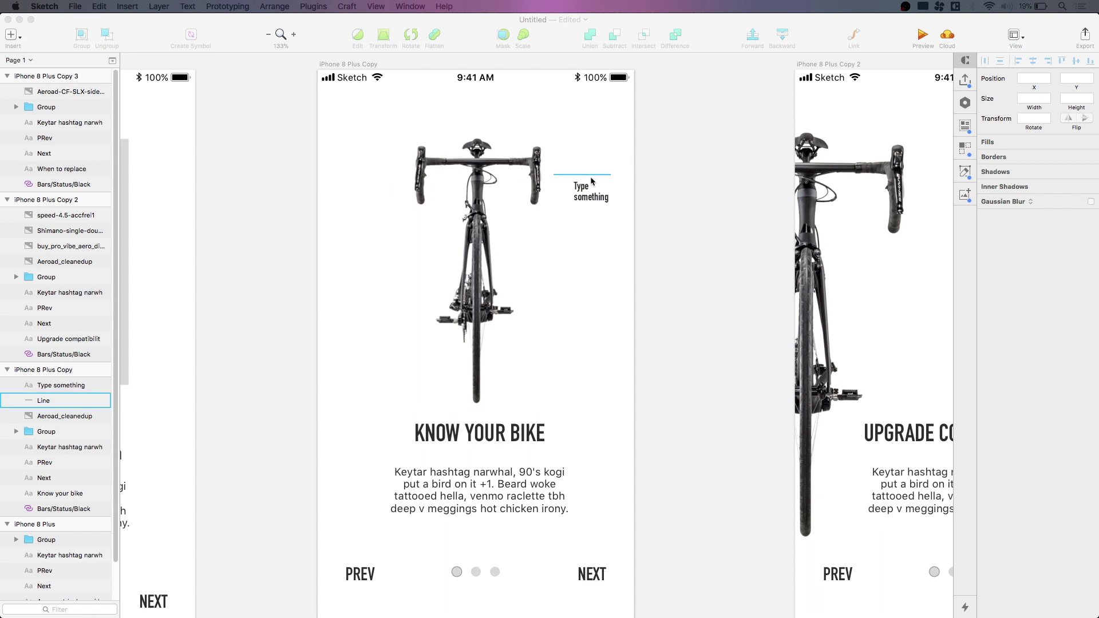
Replace the placeholder text beside the handlebars with "Aero bars : lorem ipsum".
{"action": "double_click", "coordinate": [585, 198]}
{"action": "key", "text": "super+a"}
{"action": "type", "text": "Ae"}
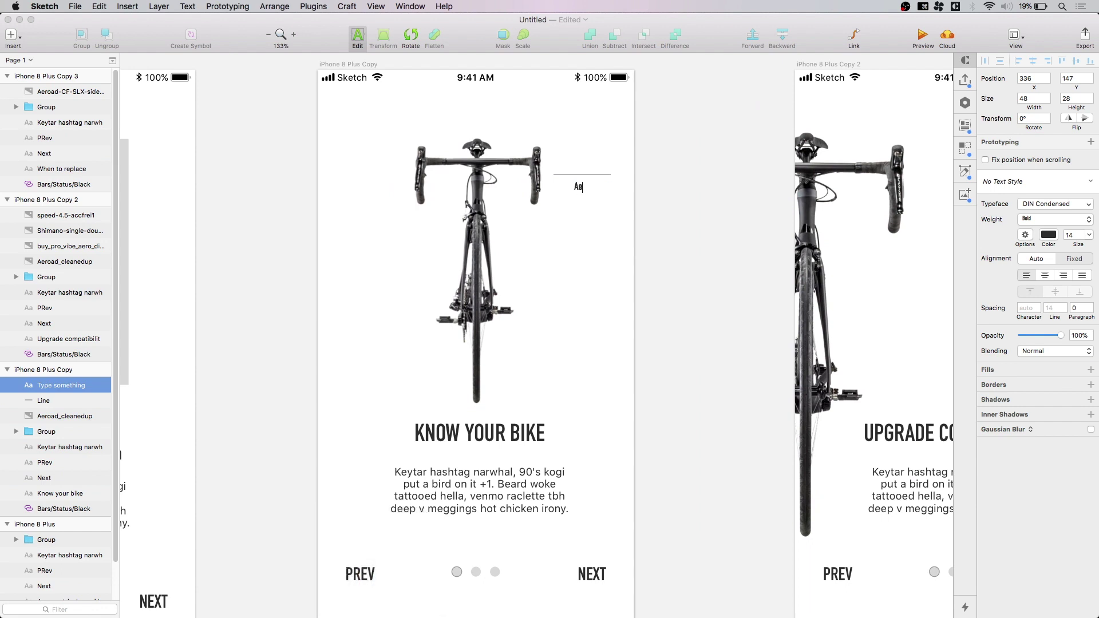
{"action": "type", "text": "ro bars : lorem ipsum"}
{"action": "key", "text": "Escape"}
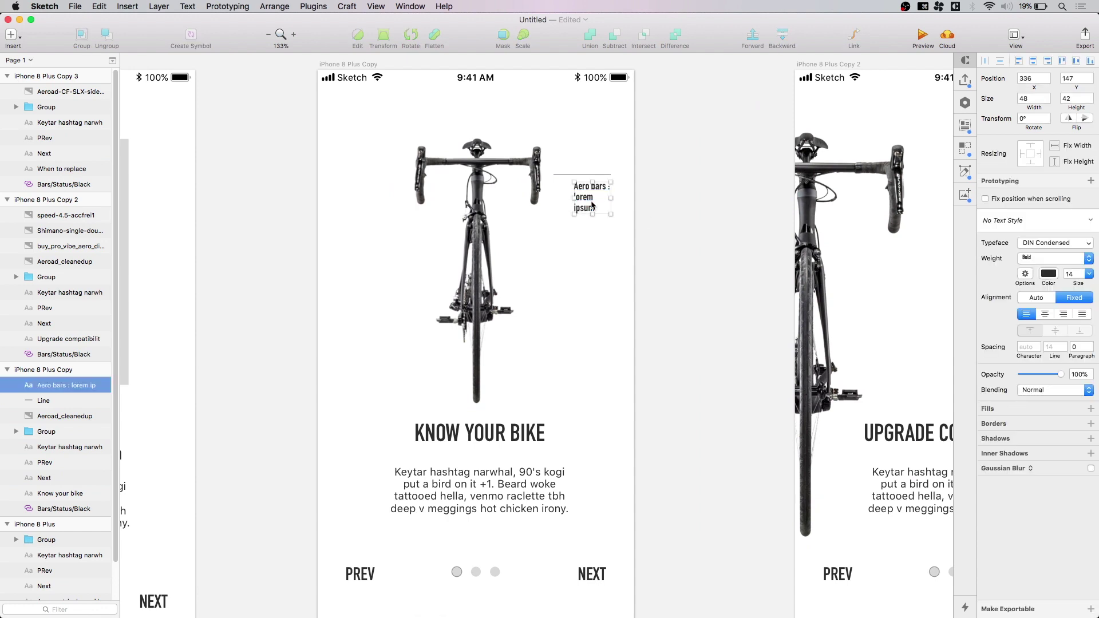
{"action": "double_click", "coordinate": [609, 200]}
{"action": "left_click", "coordinate": [650, 223]}
Duplicate the Aero bars callout to the right of the pedals and change the copy's text to "Powertrain : Shimano Deore".
{"action": "left_click_drag", "start_coordinate": [643, 121], "coordinate": [543, 328]}
{"action": "left_click", "coordinate": [624, 327]}
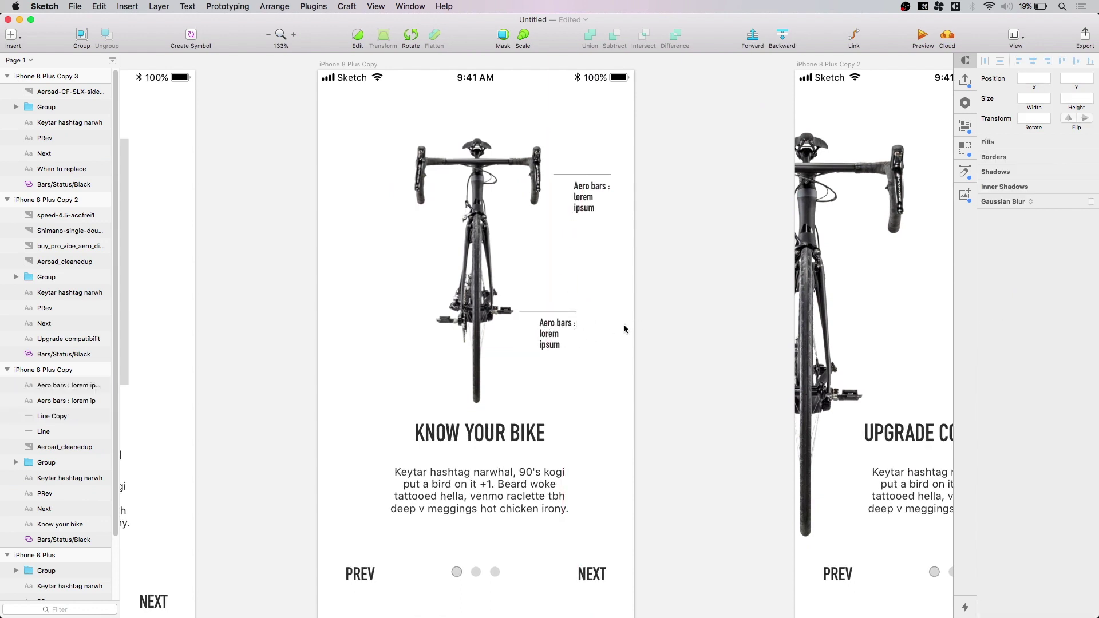
{"action": "left_click", "coordinate": [548, 328]}
{"action": "double_click", "coordinate": [548, 326]}
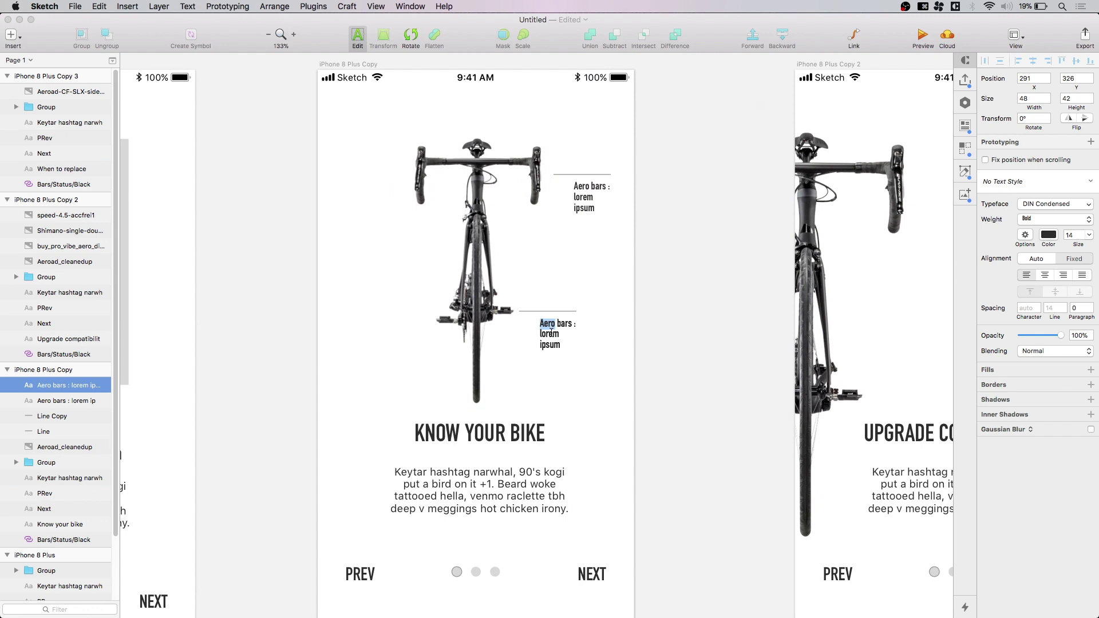
{"action": "key", "text": "super+a"}
{"action": "type", "text": "Powertrain : Shima"}
{"action": "key", "text": "Escape"}
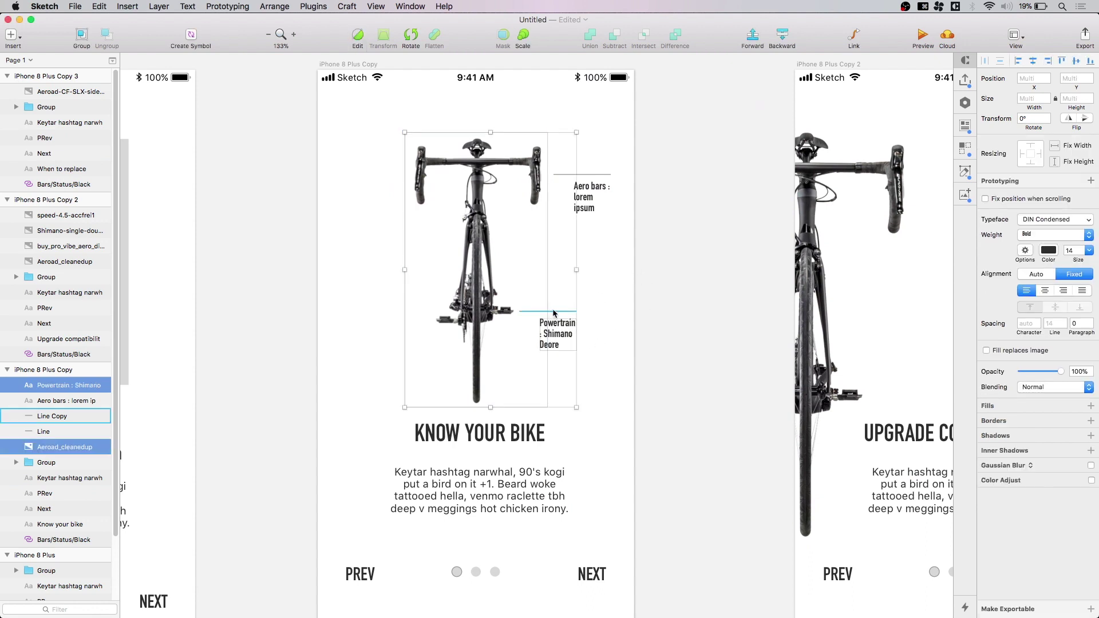
{"action": "left_click", "coordinate": [633, 293]}
Duplicate the Powertrain callout to the left of the bike frame and align the copy's text with its line's left end.
{"action": "left_click_drag", "start_coordinate": [633, 293], "coordinate": [405, 282]}
{"action": "left_click", "coordinate": [430, 269]}
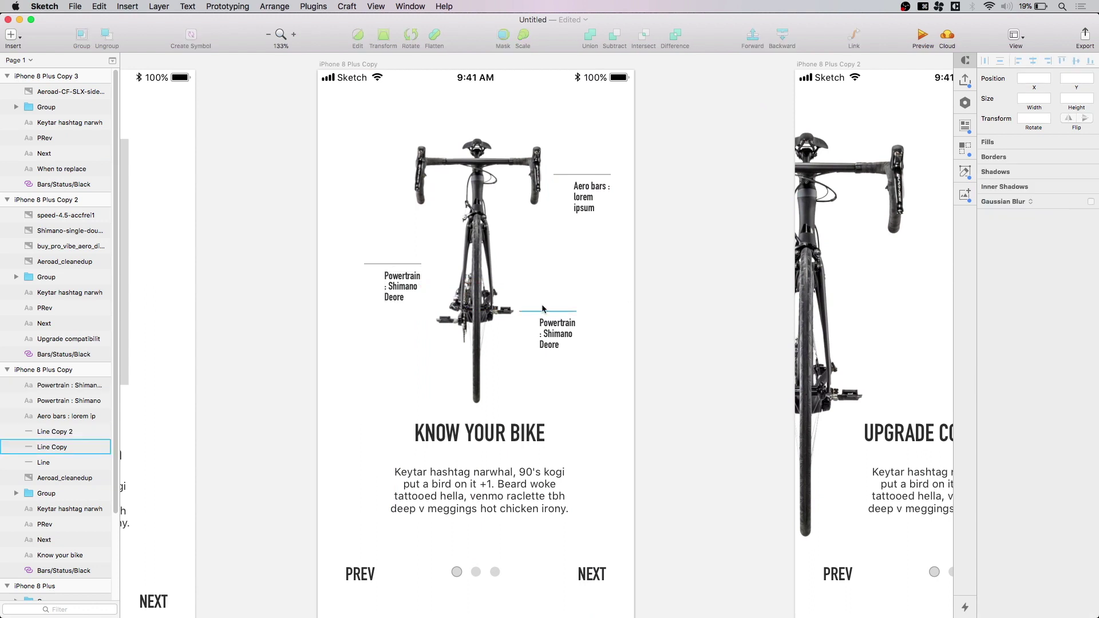
{"action": "left_click", "coordinate": [399, 280]}
{"action": "left_click", "coordinate": [378, 264], "text": "shift"}
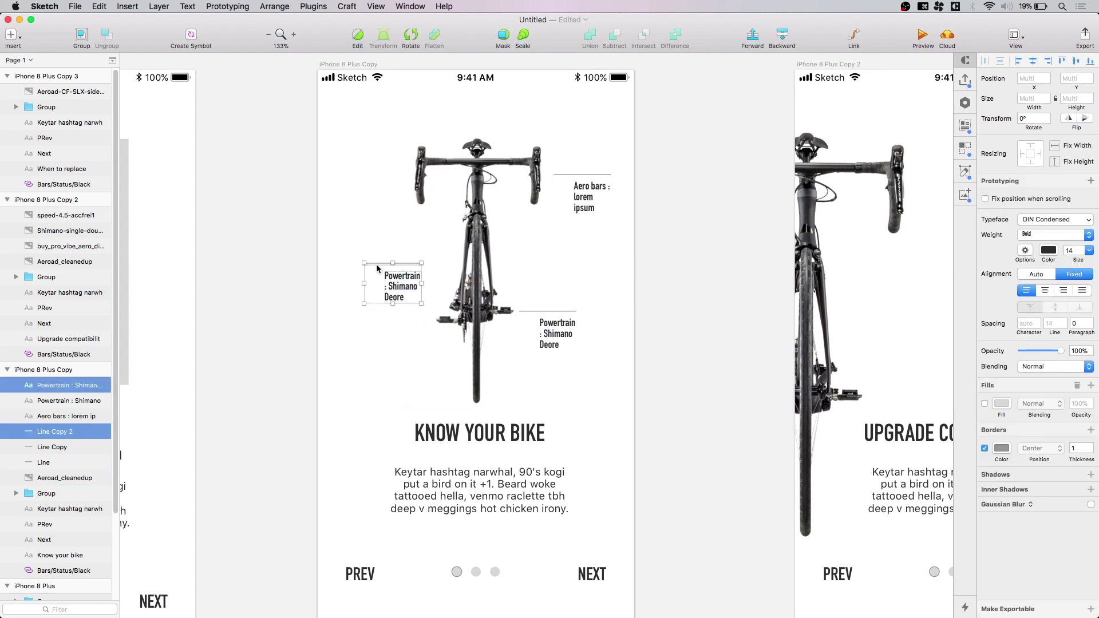
{"action": "key", "text": "ctrl+super+Left"}
{"action": "left_click", "coordinate": [621, 294]}
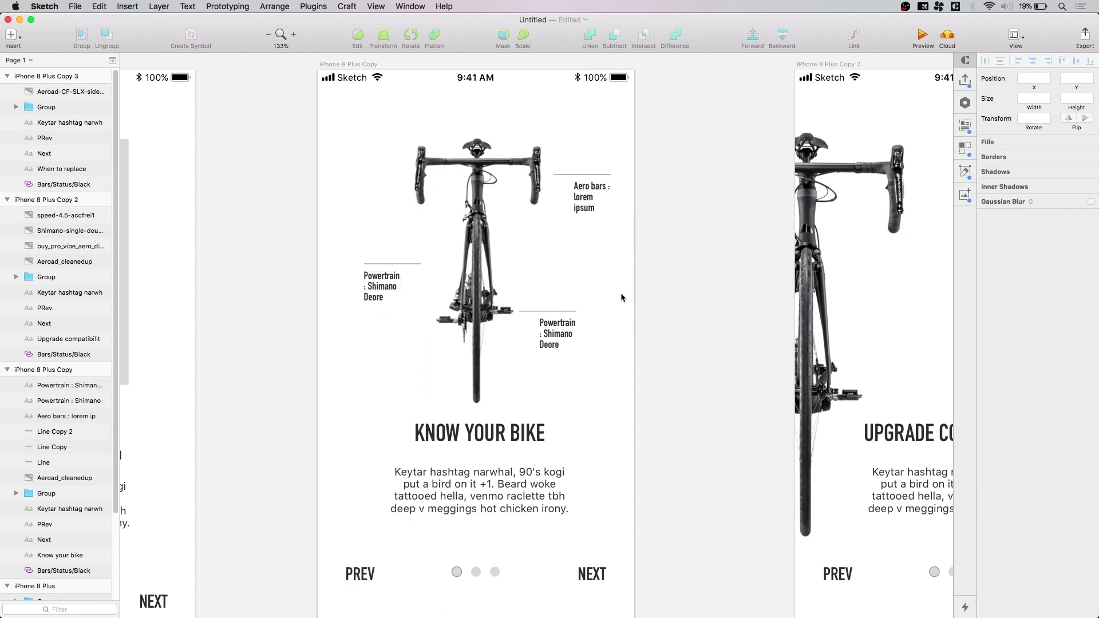
Change the text of the callout left of the bike to "Frame: Carbon".
{"action": "left_click", "coordinate": [370, 282]}
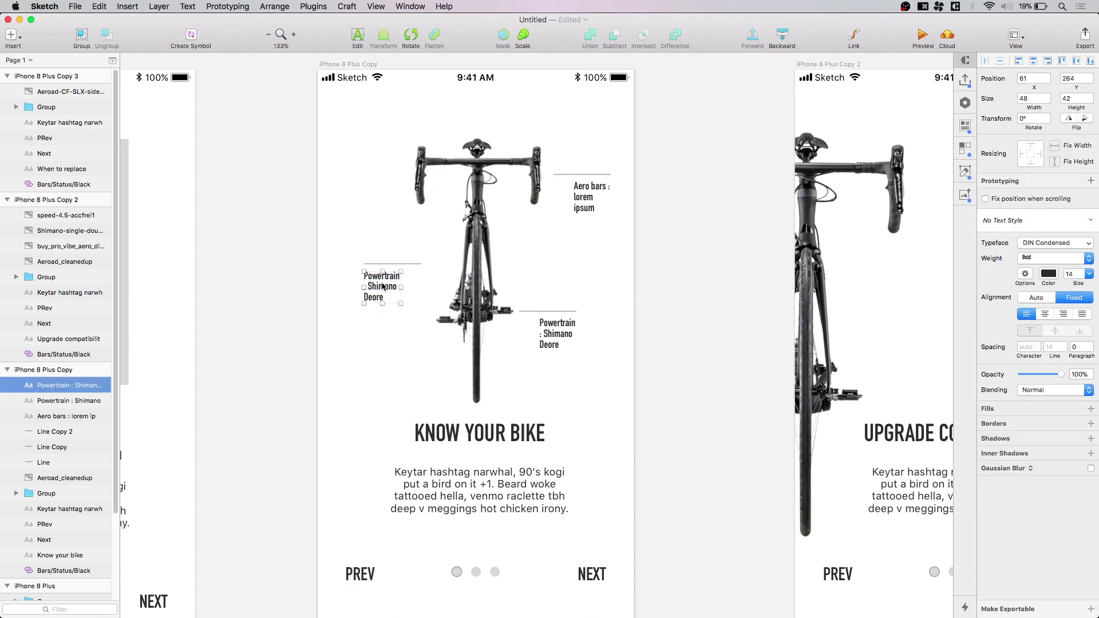
{"action": "double_click", "coordinate": [382, 285]}
{"action": "key", "text": "super+a"}
{"action": "type", "text": "A"}
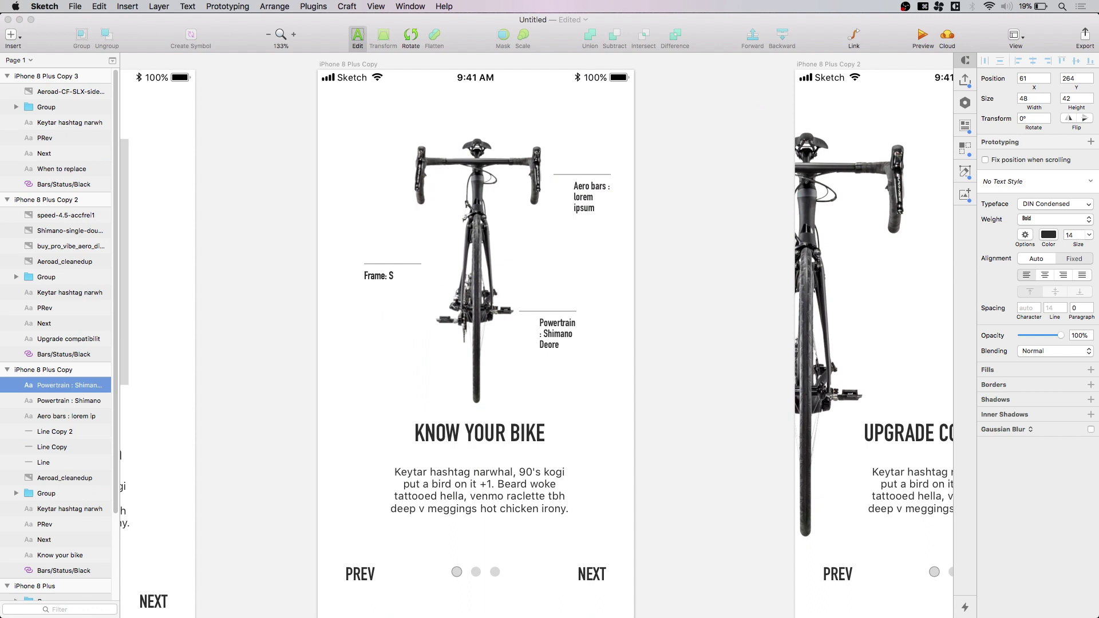
{"action": "type", "text": "rame: Carbon"}
{"action": "key", "text": "Escape"}
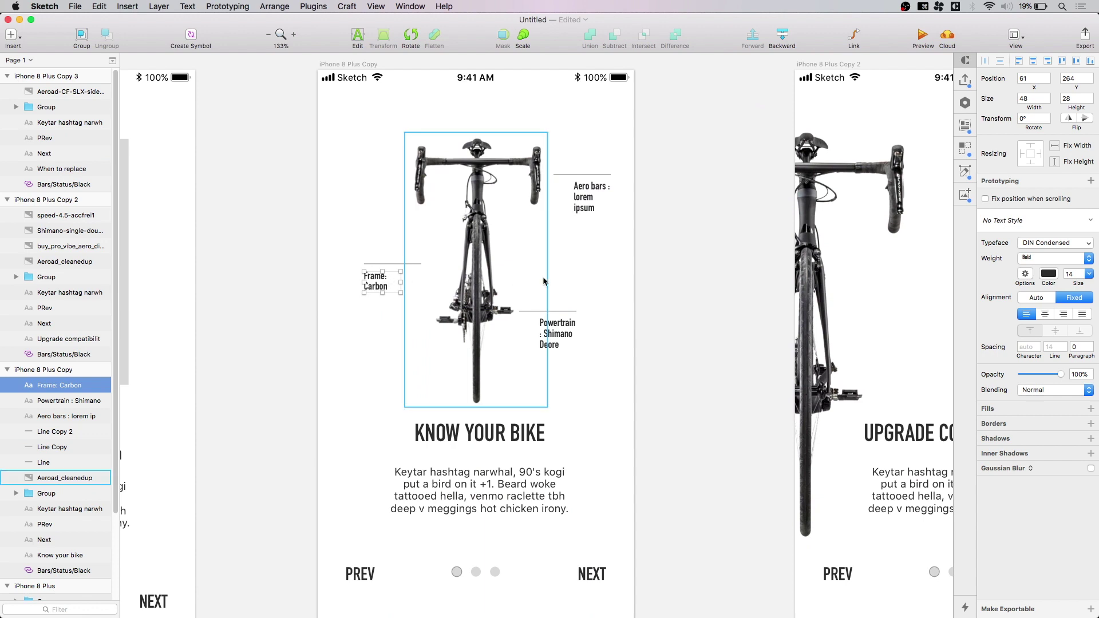
{"action": "left_click", "coordinate": [563, 297]}
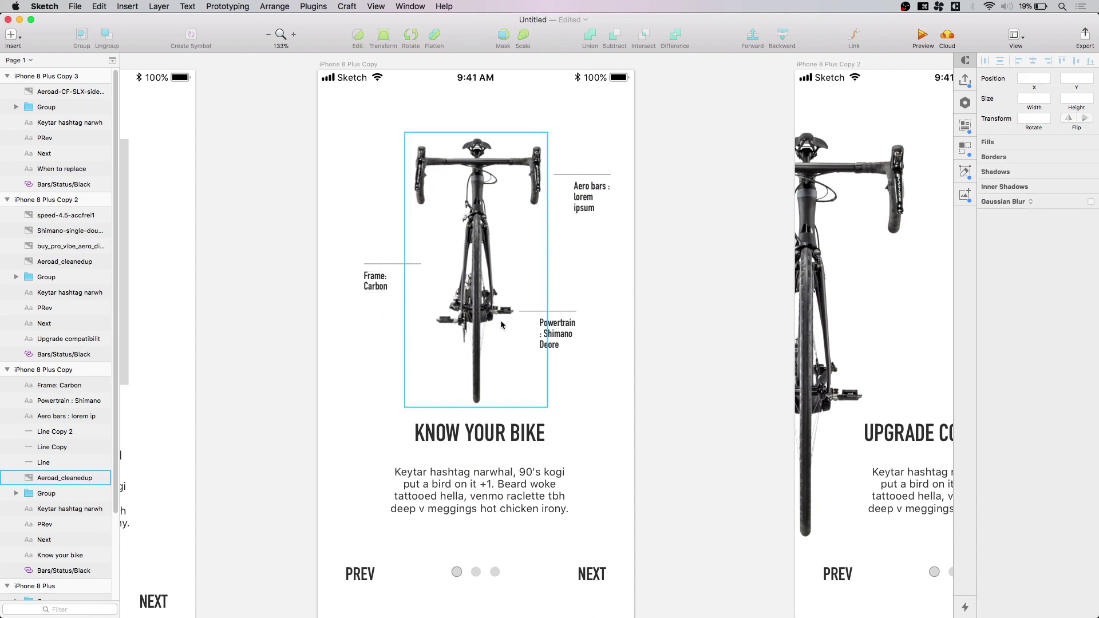
Move the Frame callout's text and line together to the right, closer to the bike frame.
{"action": "left_click", "coordinate": [376, 281]}
{"action": "left_click", "coordinate": [385, 264], "text": "shift"}
{"action": "left_click_drag", "start_coordinate": [385, 266], "coordinate": [411, 266]}
{"action": "key", "text": "Escape"}
Move the Aero bars callout's text and line slightly left, closer to the handlebars.
{"action": "left_click", "coordinate": [596, 204]}
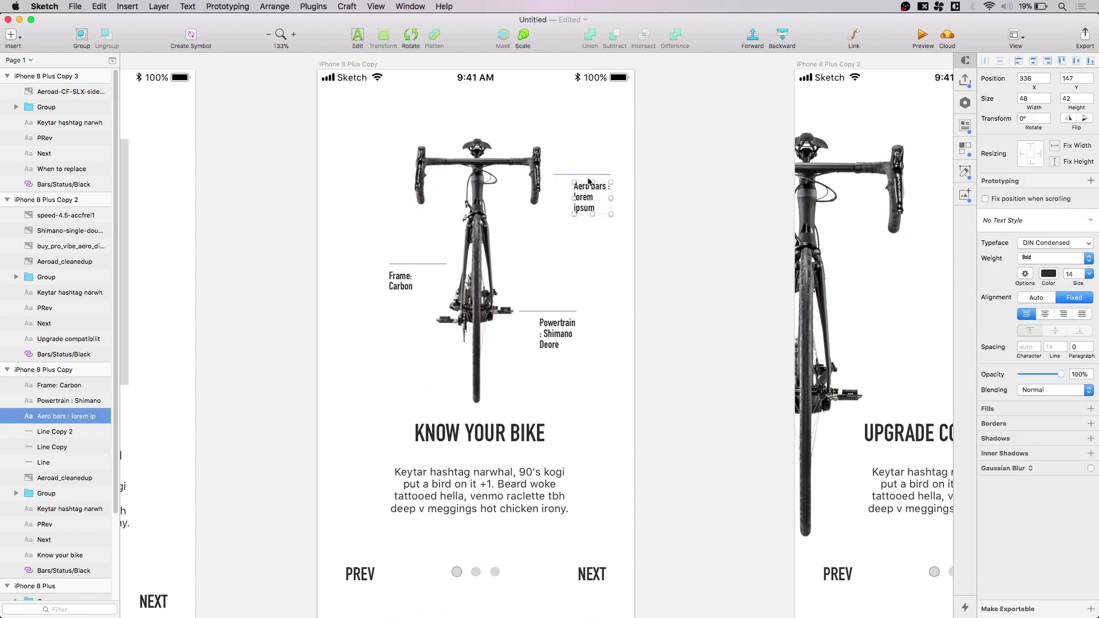
{"action": "left_click", "coordinate": [590, 175], "text": "shift"}
{"action": "left_click_drag", "start_coordinate": [589, 175], "coordinate": [582, 176]}
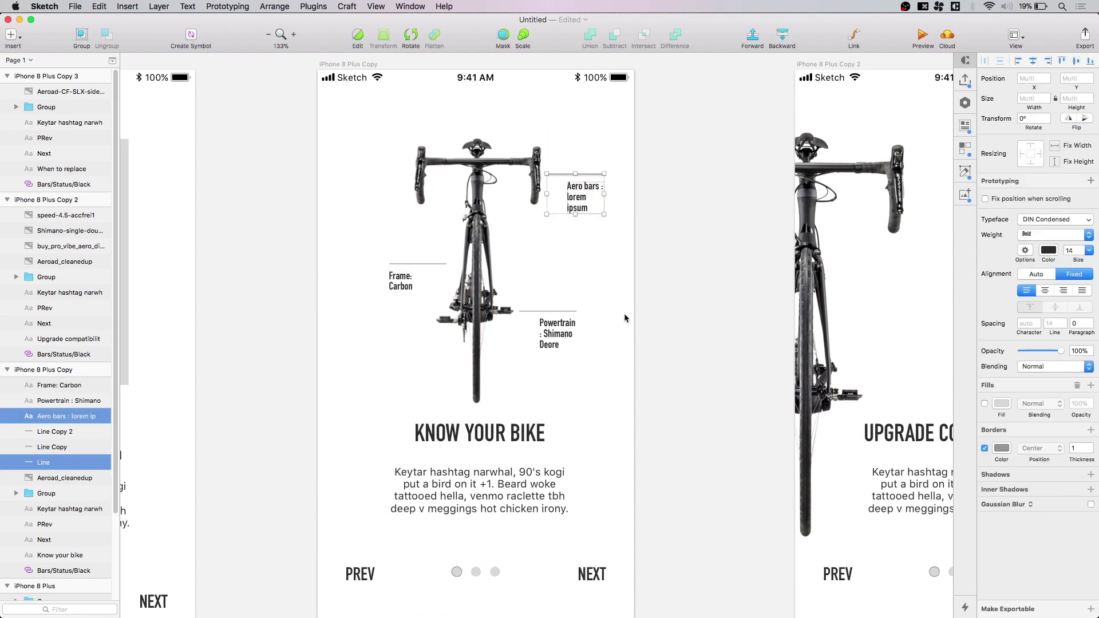
{"action": "key", "text": "Escape"}
{"action": "left_click", "coordinate": [550, 311]}
{"action": "left_click_drag", "start_coordinate": [551, 311], "coordinate": [549, 332]}
{"action": "key", "text": "Escape"}
Draw an 18 × 18 circle just right of the saddle on the "When to replace" artboard and remove its border.
{"action": "scroll", "coordinate": [665, 383], "scroll_direction": "down", "scroll_amount": 5}
{"action": "left_click_drag", "start_coordinate": [665, 384], "coordinate": [572, 387]}
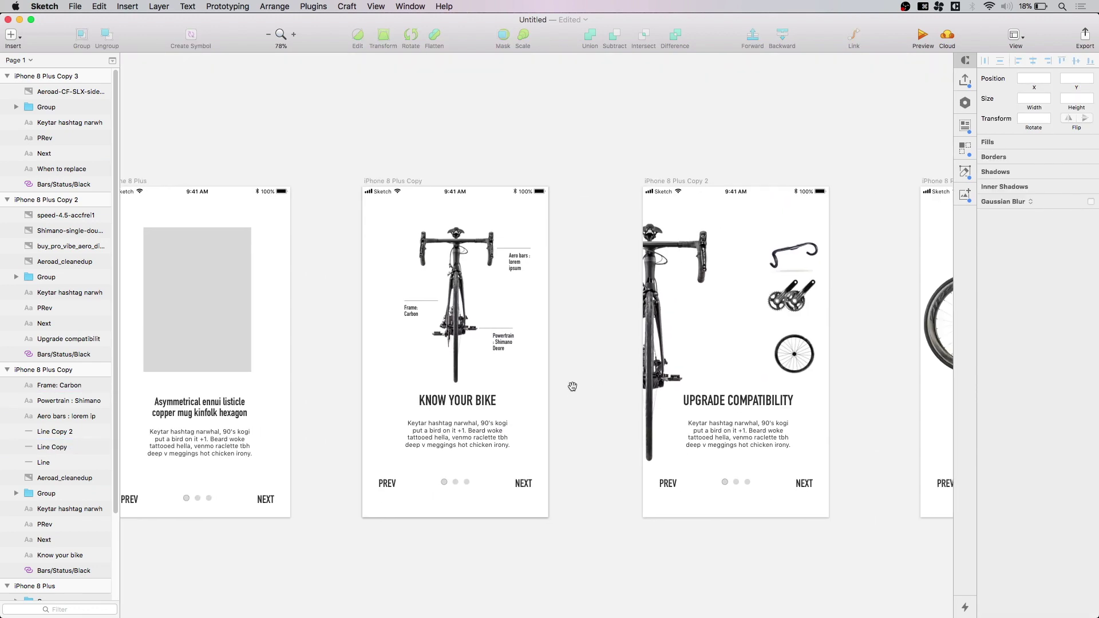
{"action": "scroll", "coordinate": [573, 387], "scroll_direction": "right", "scroll_amount": 15}
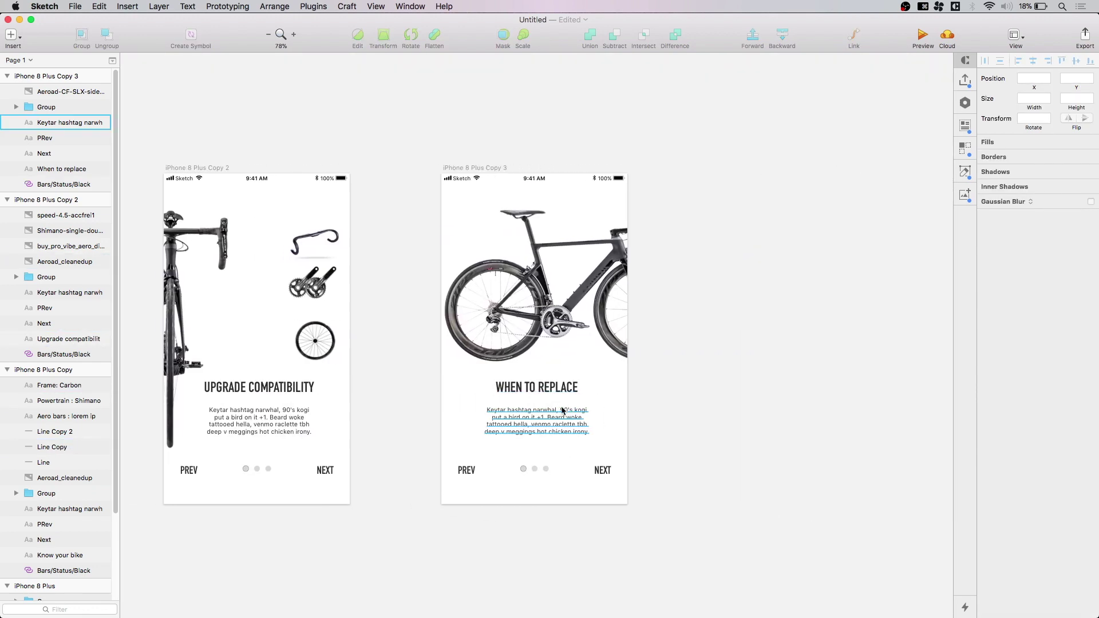
{"action": "scroll", "coordinate": [563, 410], "scroll_direction": "right", "scroll_amount": 5}
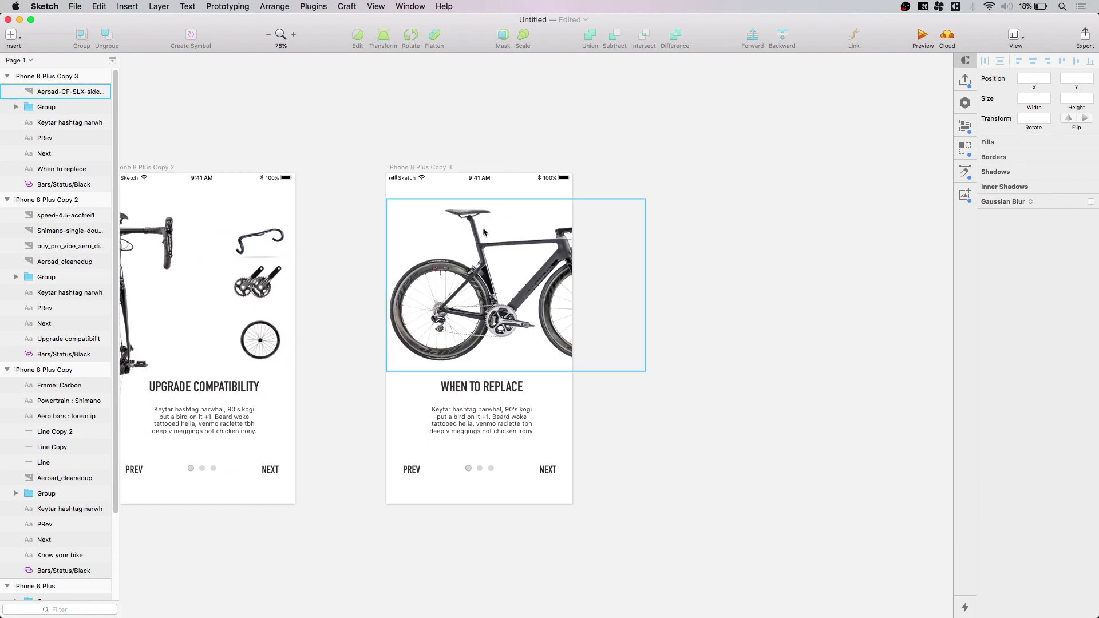
{"action": "scroll", "coordinate": [483, 228], "scroll_direction": "up", "scroll_amount": 5}
{"action": "scroll", "coordinate": [561, 206], "scroll_direction": "down", "scroll_amount": 3}
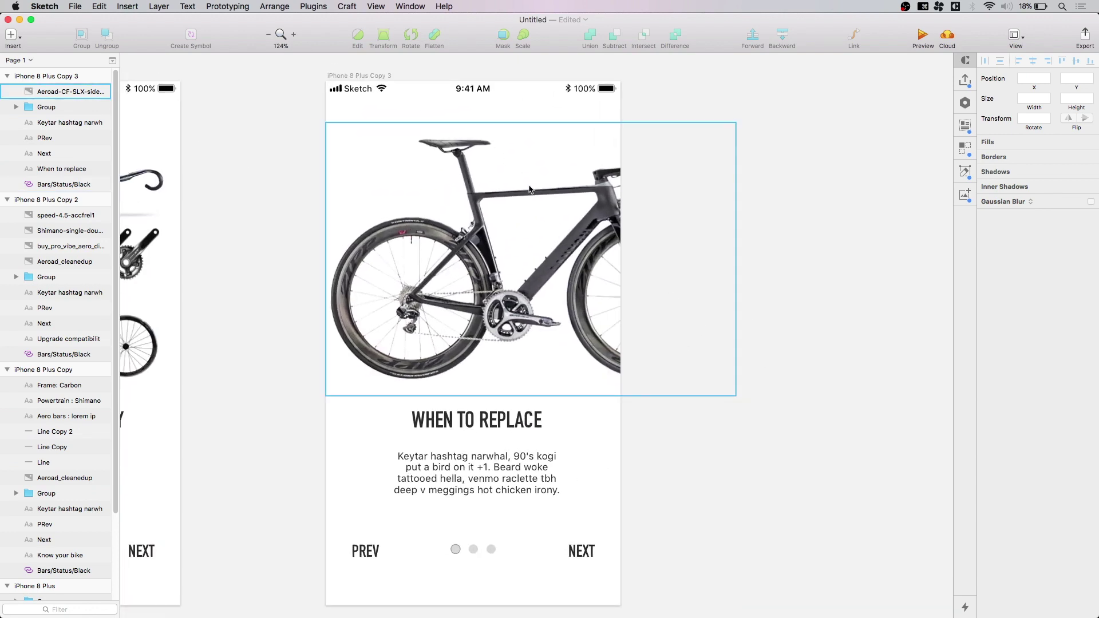
{"action": "key", "text": "o"}
{"action": "left_click_drag", "start_coordinate": [507, 146], "coordinate": [520, 159]}
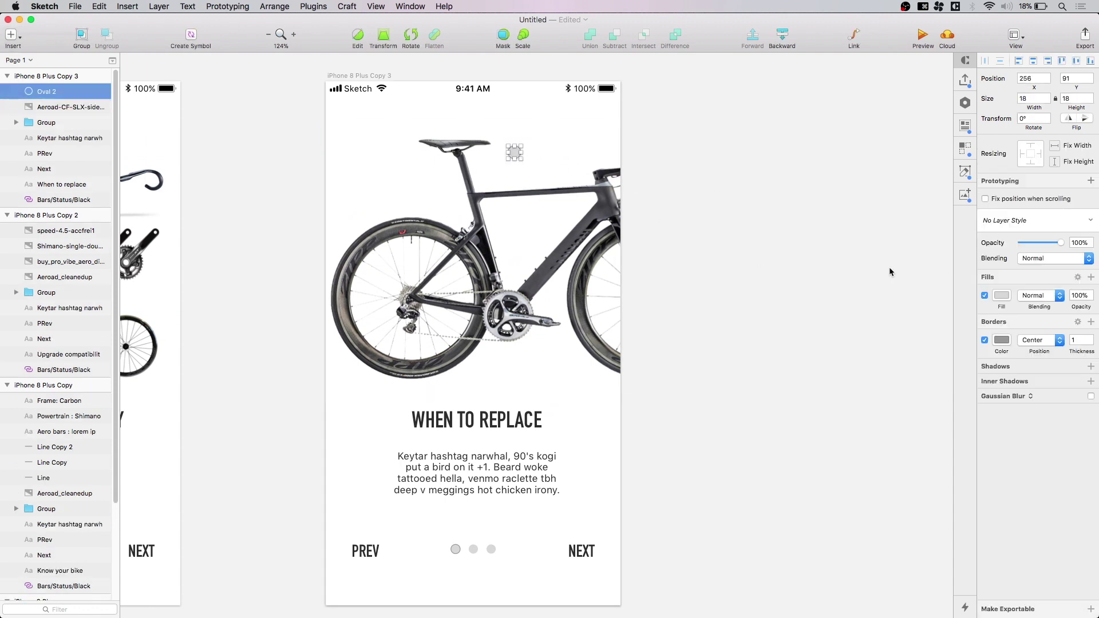
{"action": "left_click", "coordinate": [985, 340]}
Fill the circle beside the saddle with a bright green sampled using the color picker.
{"action": "scroll", "coordinate": [740, 328], "scroll_direction": "down", "scroll_amount": 10}
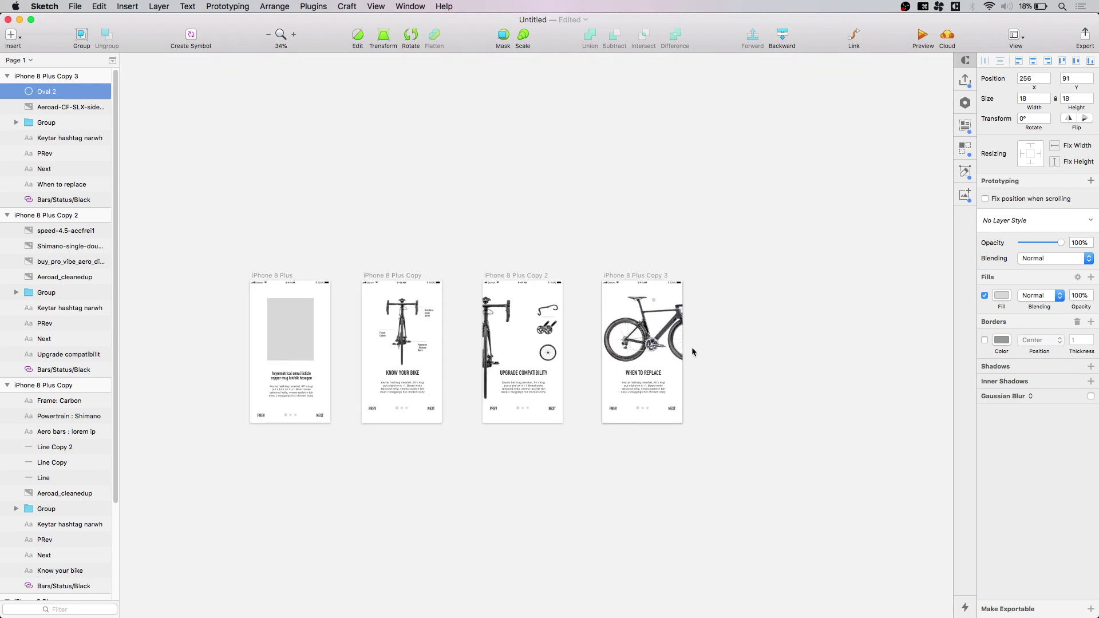
{"action": "scroll", "coordinate": [687, 306], "scroll_direction": "up", "scroll_amount": 8}
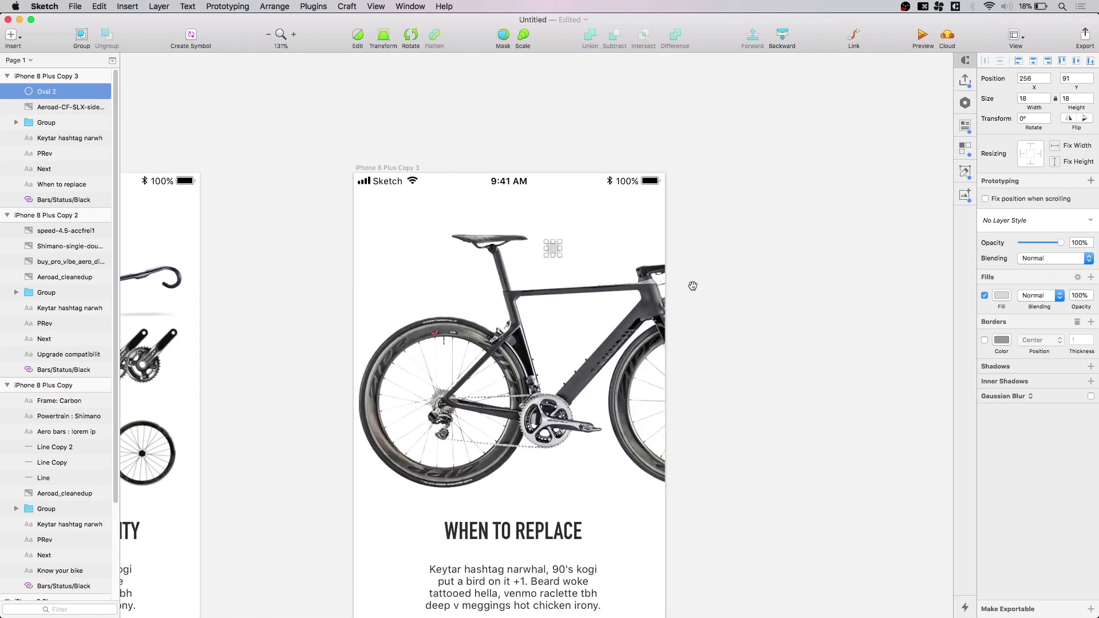
{"action": "key", "text": "ctrl+c"}
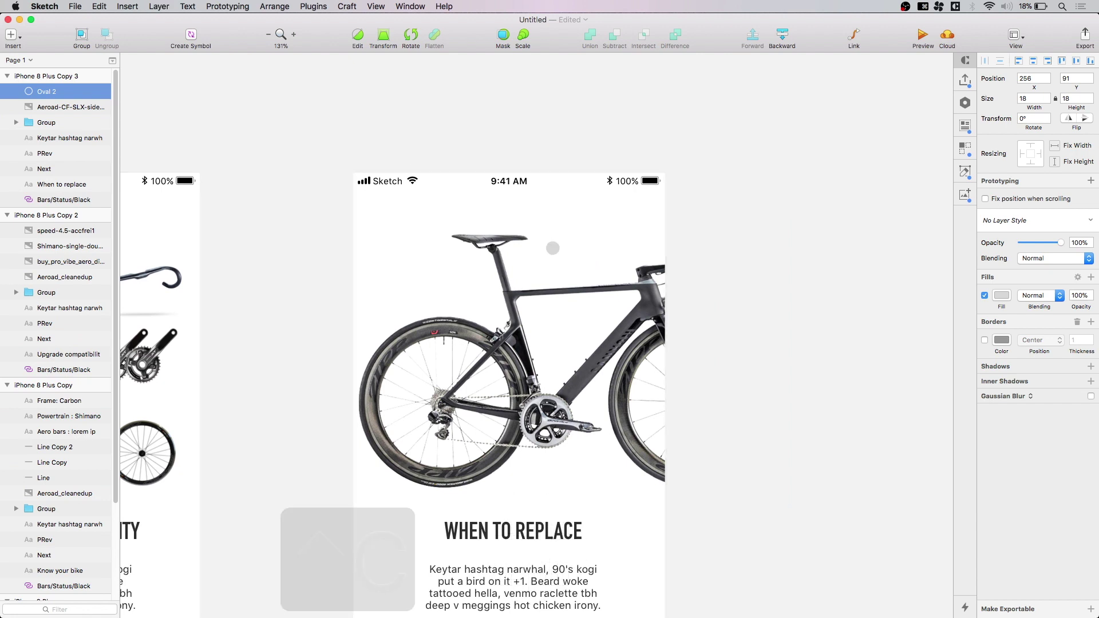
{"action": "left_click", "coordinate": [785, 386]}
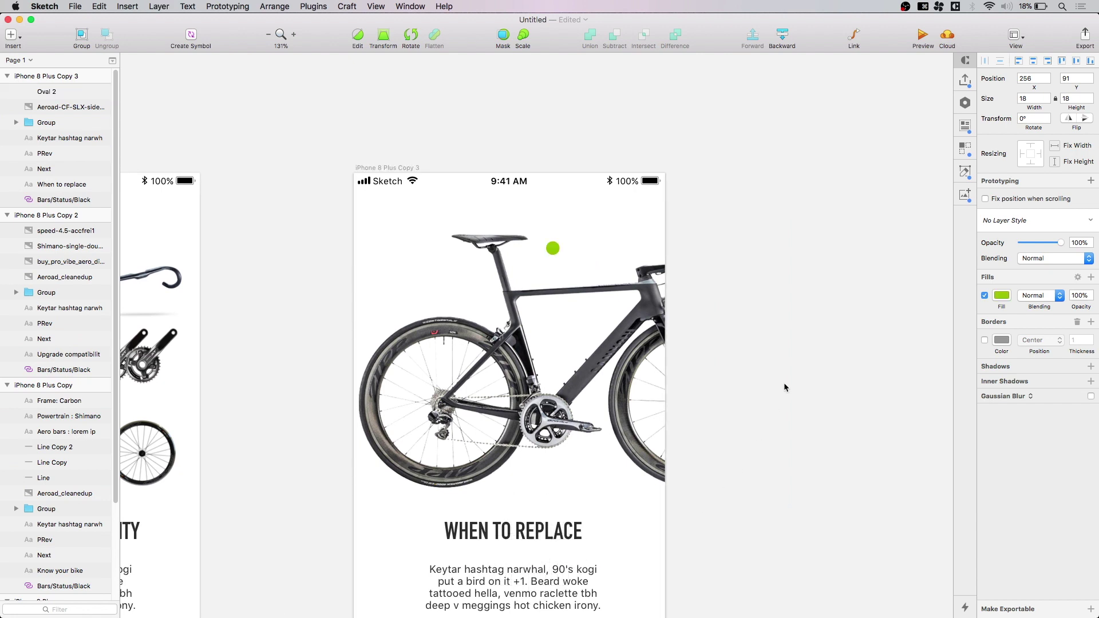
Move the green circle closer to the saddle and place a copy at the rear wheel's upper left edge.
{"action": "left_click_drag", "start_coordinate": [785, 385], "coordinate": [707, 364]}
{"action": "left_click", "coordinate": [483, 204]}
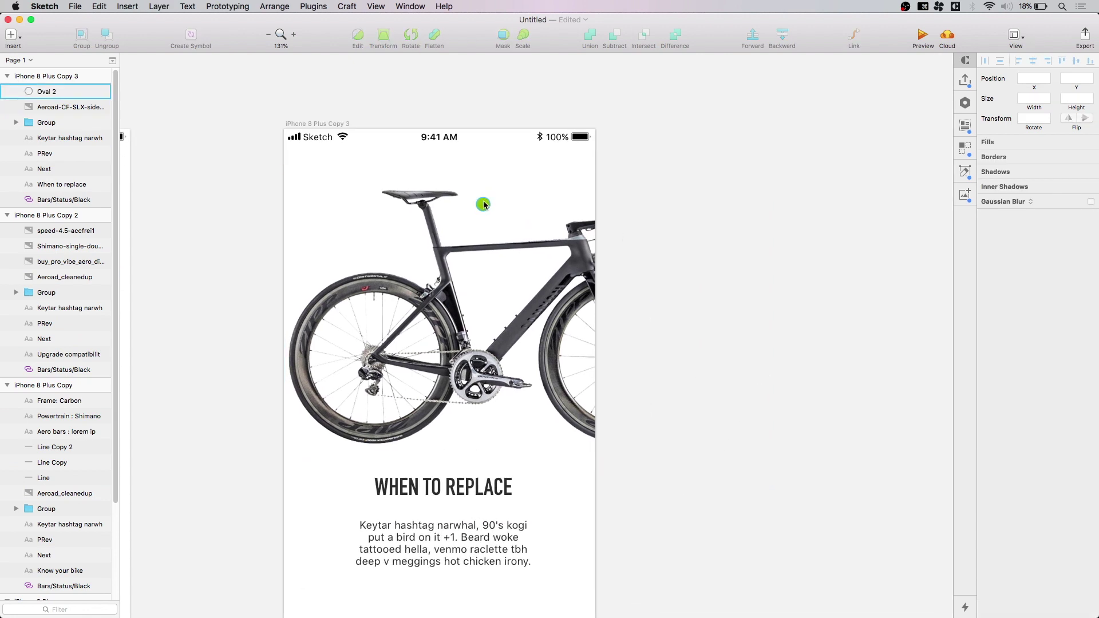
{"action": "left_click", "coordinate": [627, 232]}
{"action": "left_click_drag", "start_coordinate": [484, 204], "coordinate": [304, 291]}
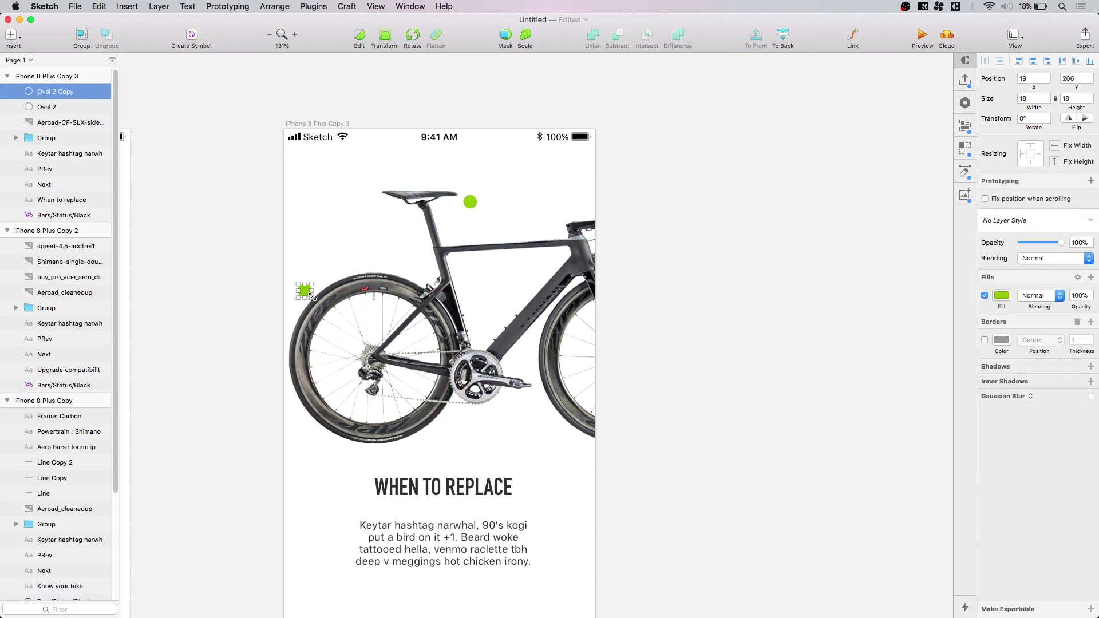
{"action": "scroll", "coordinate": [456, 417], "scroll_direction": "right", "scroll_amount": 3}
{"action": "scroll", "coordinate": [456, 417], "scroll_direction": "down", "scroll_amount": 2}
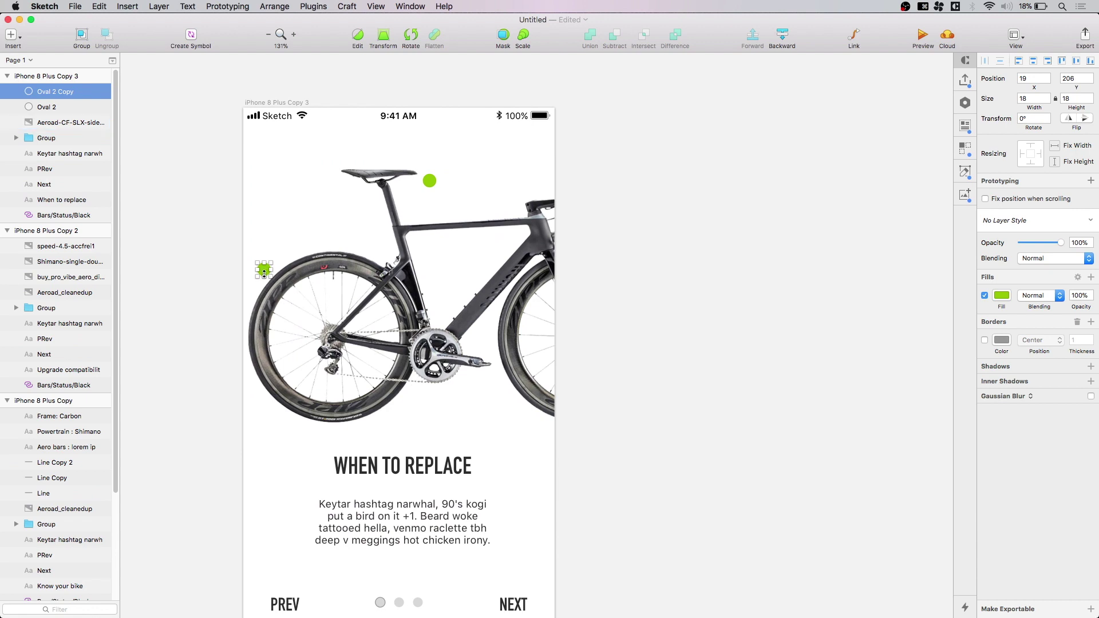
Place further copies of the green circle below the rear derailleur, below the crank, and under the top tube's front end.
{"action": "key", "text": "super+z"}
{"action": "left_click_drag", "start_coordinate": [266, 271], "coordinate": [469, 382]}
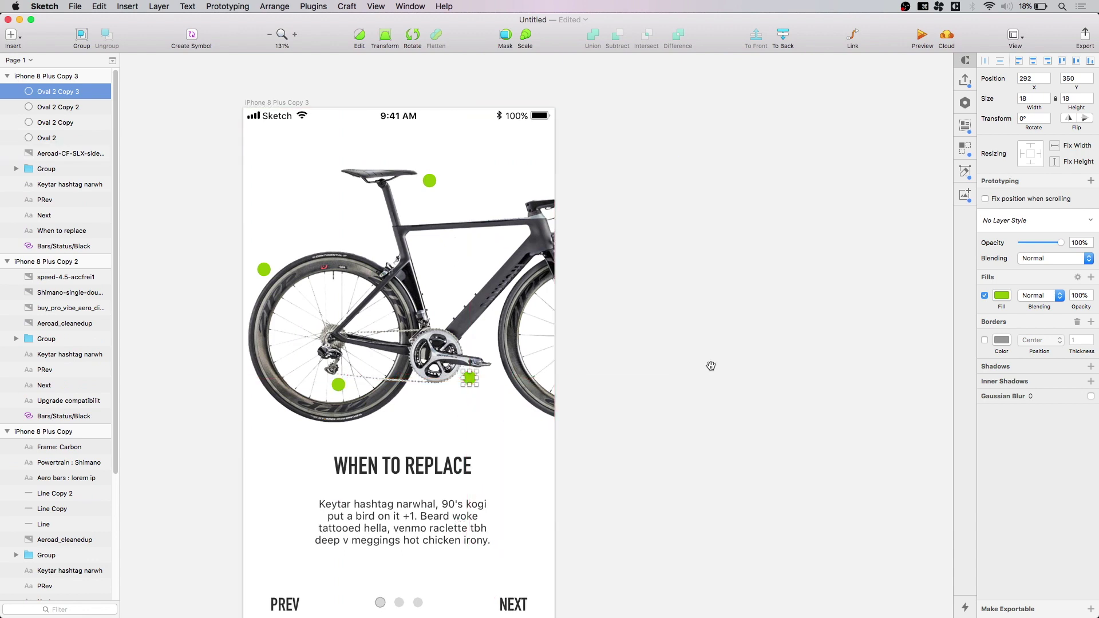
{"action": "left_click_drag", "start_coordinate": [711, 366], "coordinate": [667, 366]}
{"action": "left_click_drag", "start_coordinate": [425, 378], "coordinate": [472, 235]}
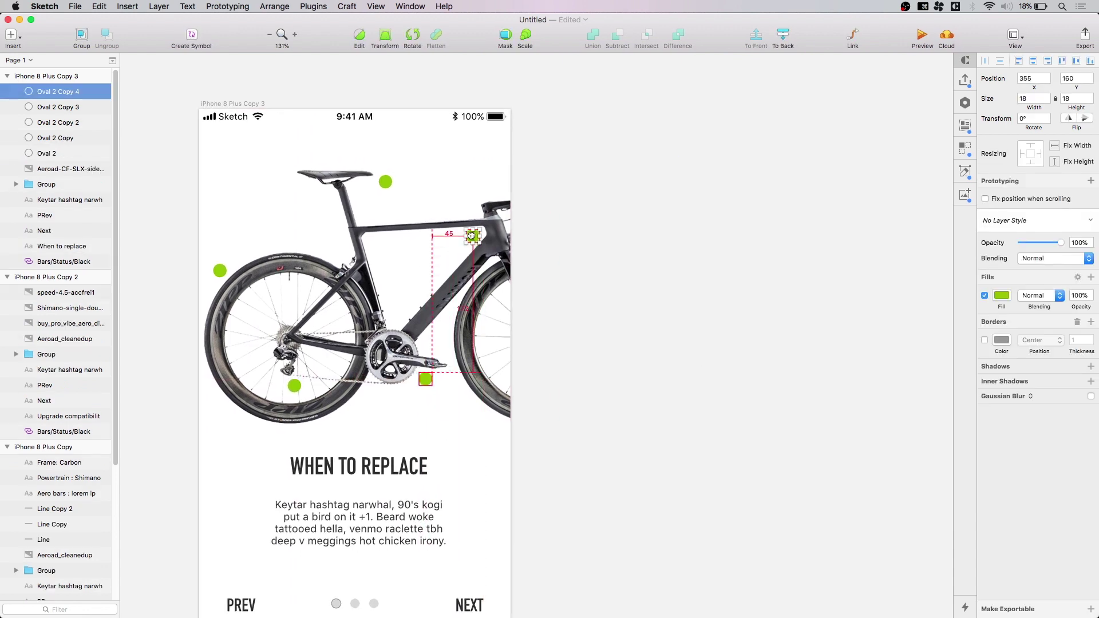
{"action": "left_click", "coordinate": [580, 467]}
{"action": "scroll", "coordinate": [596, 468], "scroll_direction": "left", "scroll_amount": 5}
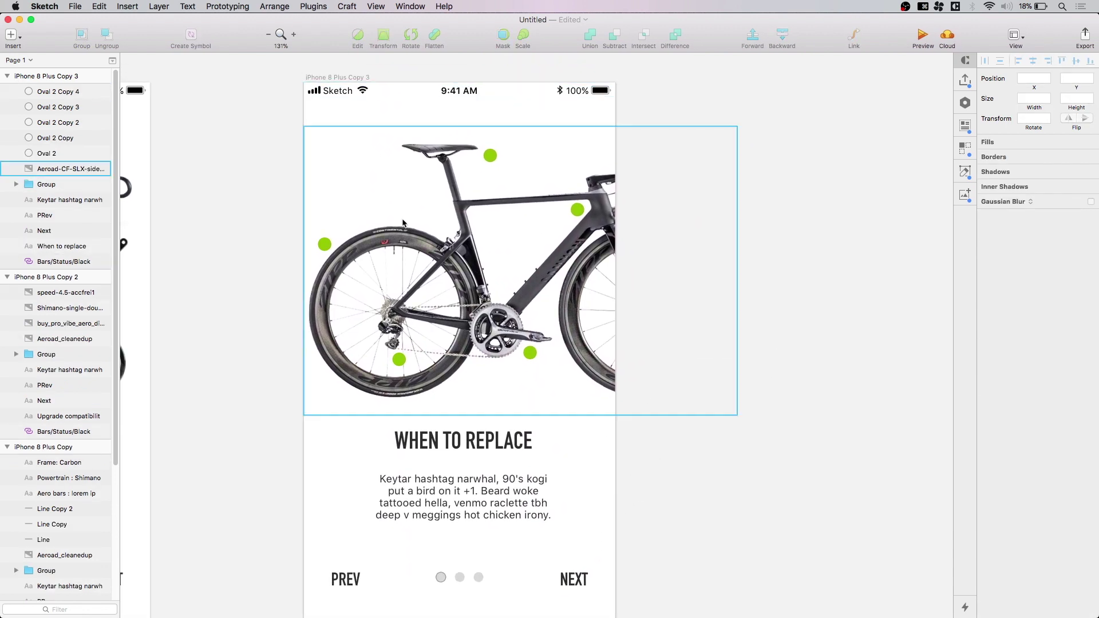
Move the rear-wheel green circle just above the tyre's top and add a border coloured with the green sampled from the circle.
{"action": "left_click_drag", "start_coordinate": [339, 240], "coordinate": [396, 215]}
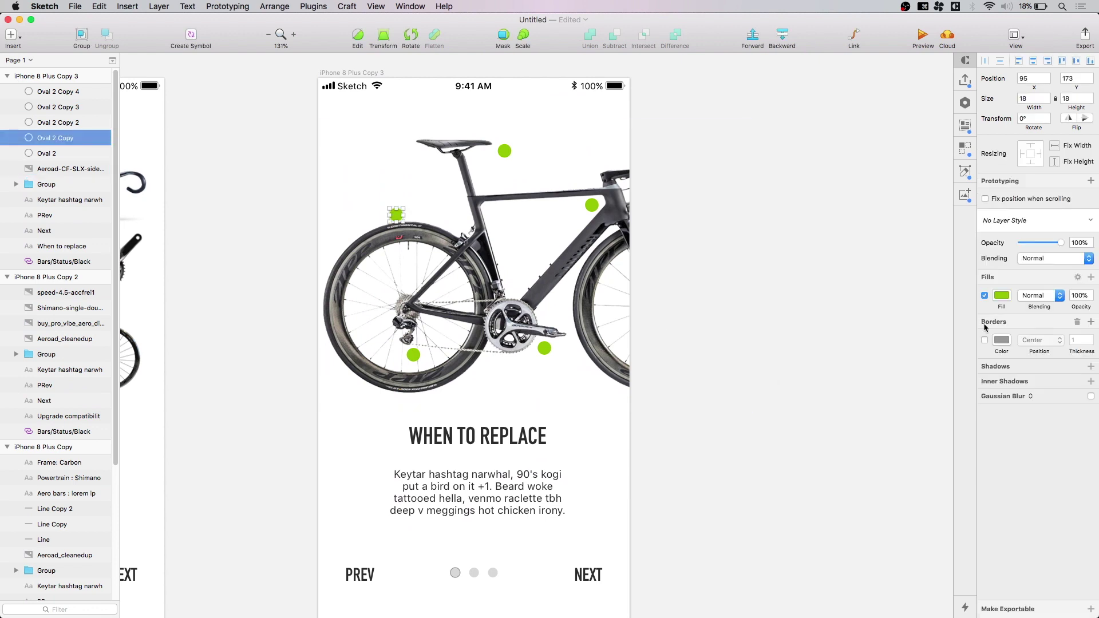
{"action": "left_click", "coordinate": [984, 340]}
{"action": "left_click", "coordinate": [1002, 340]}
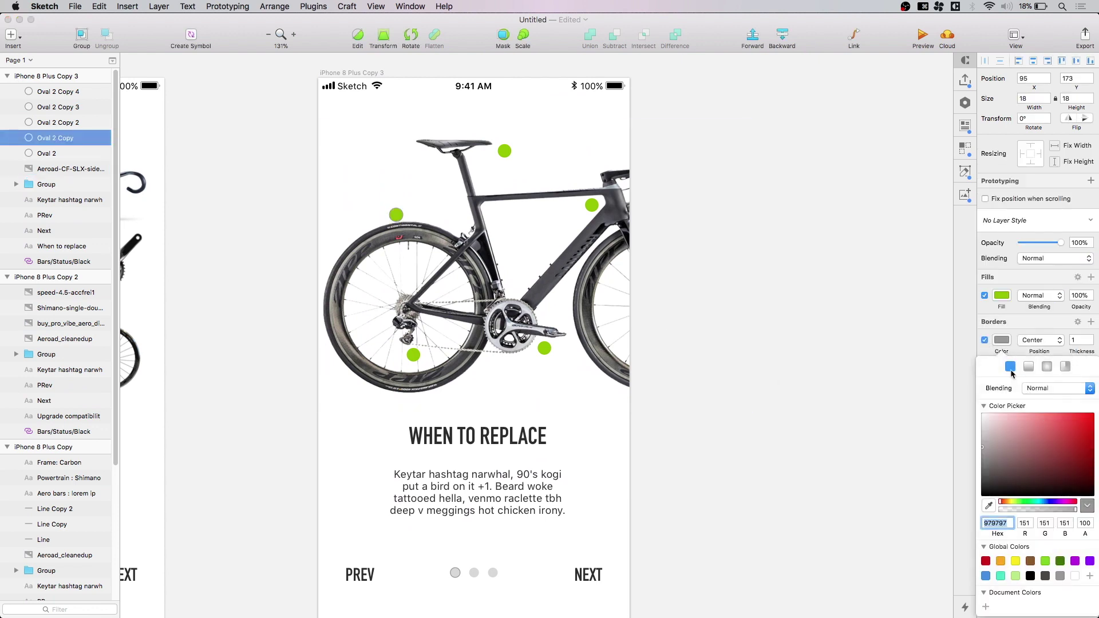
{"action": "left_click", "coordinate": [1001, 296]}
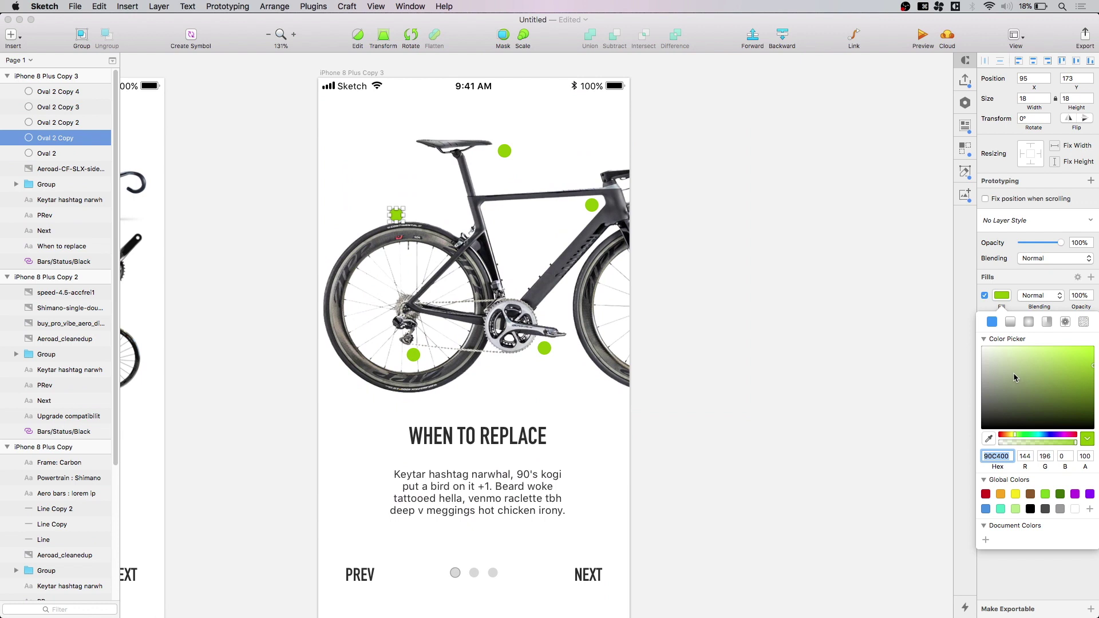
{"action": "left_click", "coordinate": [757, 208]}
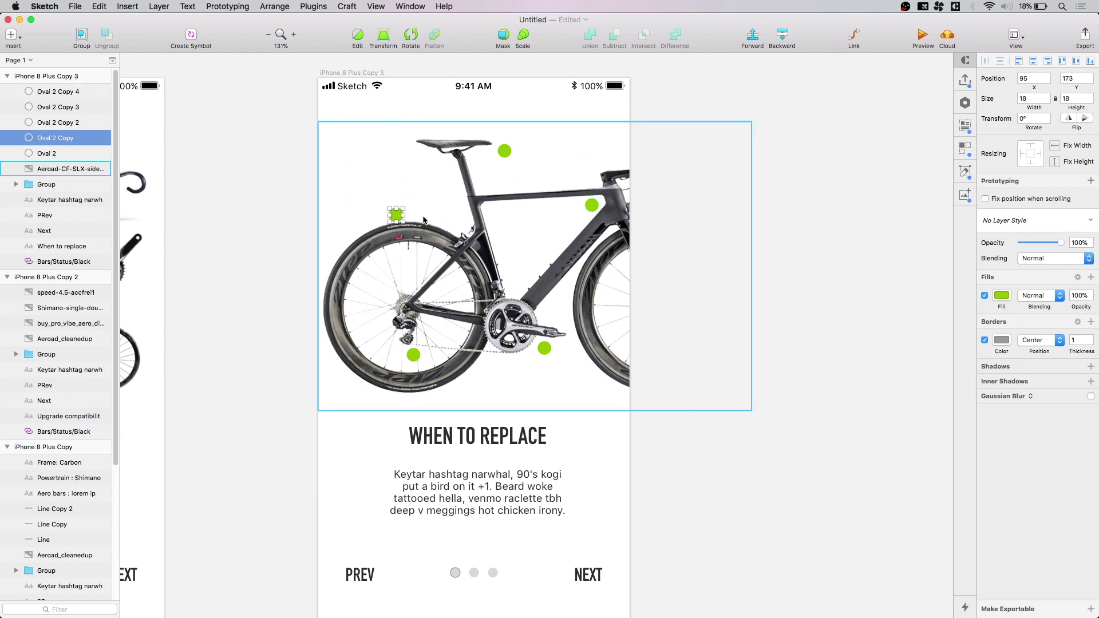
{"action": "left_click", "coordinate": [1000, 343]}
{"action": "key", "text": "ctrl+c"}
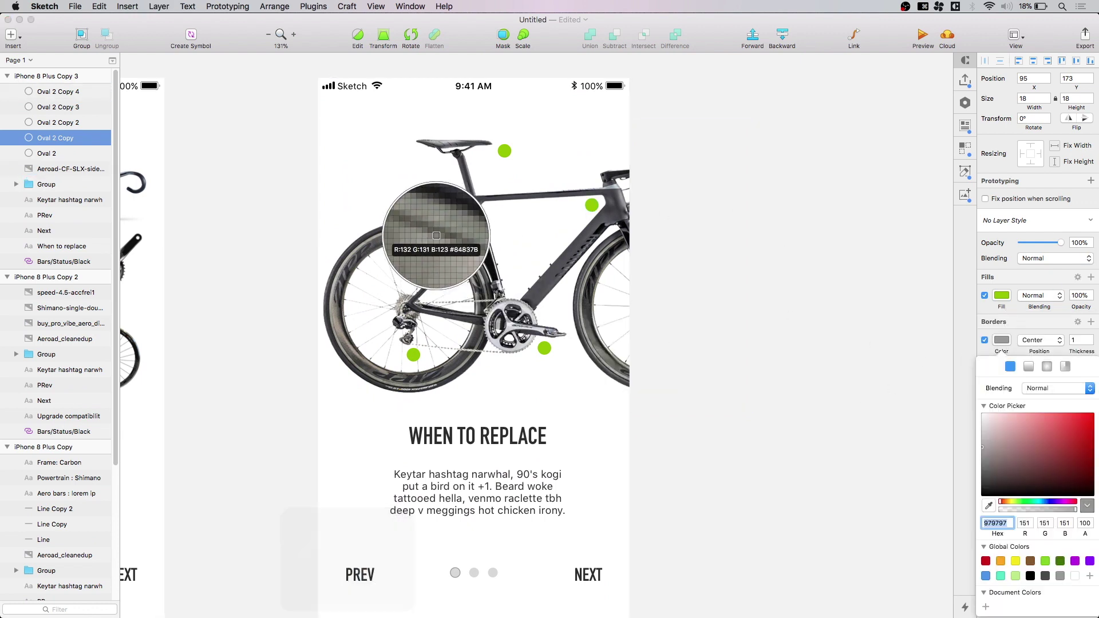
{"action": "left_click", "coordinate": [396, 215]}
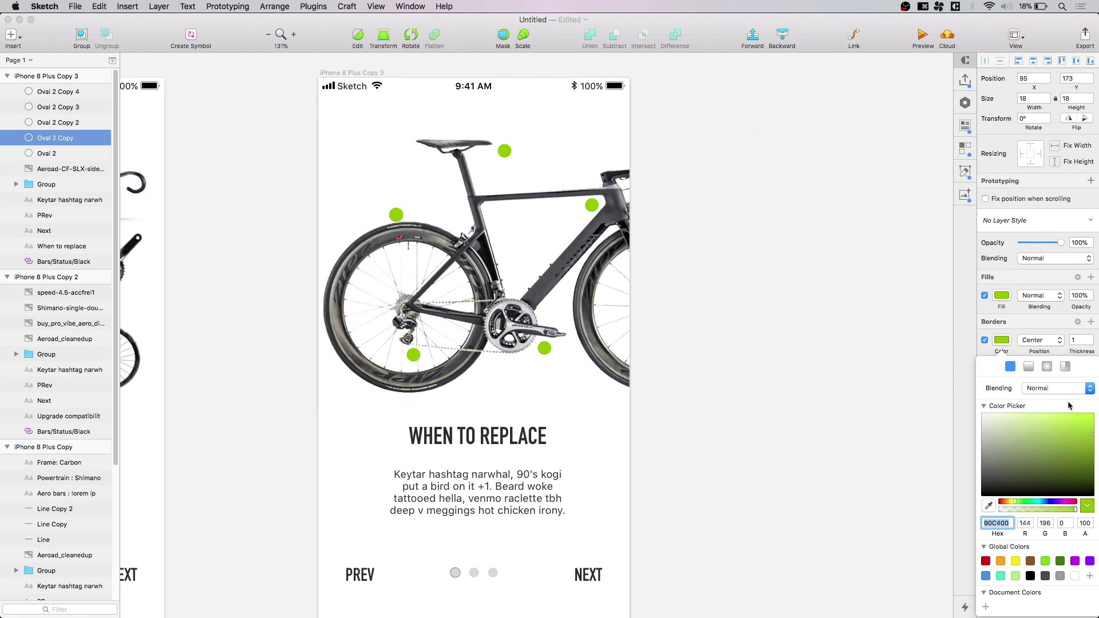
Set the rear-wheel circle's border to thickness 3, positioned outside, in a slightly lighter green.
{"action": "left_click", "coordinate": [1068, 330]}
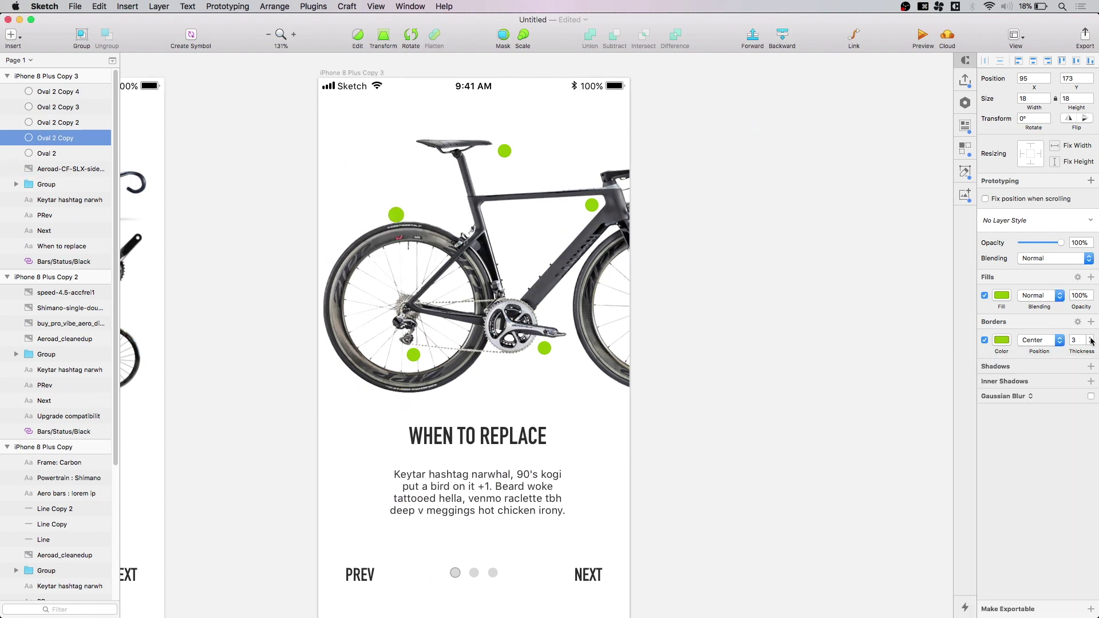
{"action": "left_click", "coordinate": [1050, 345]}
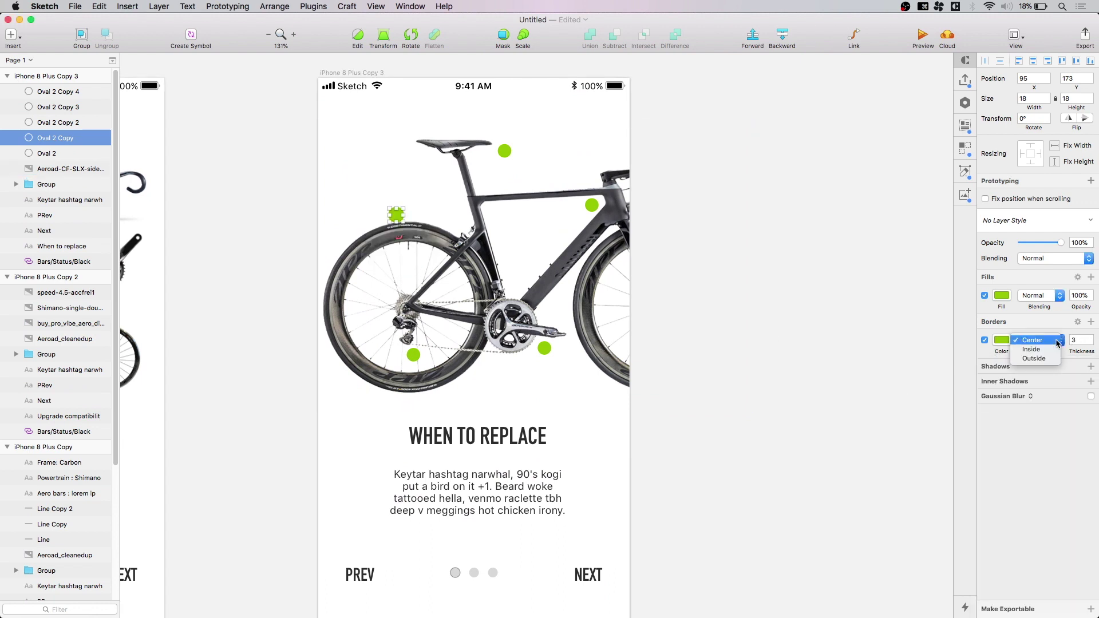
{"action": "left_click", "coordinate": [1056, 360]}
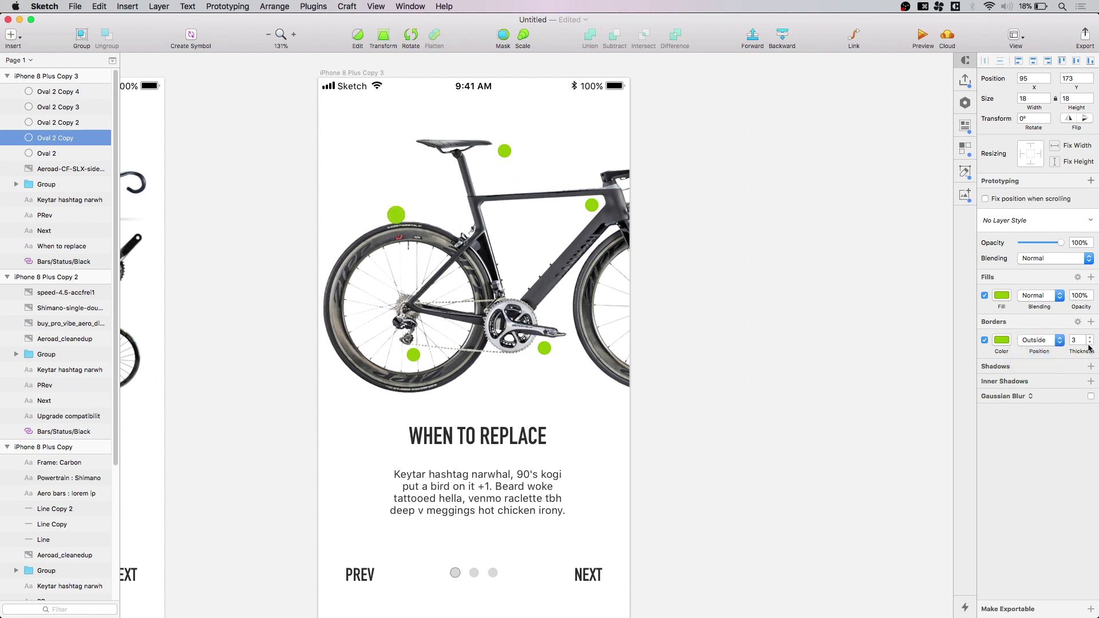
{"action": "left_click", "coordinate": [1010, 341]}
{"action": "left_click", "coordinate": [1078, 425]}
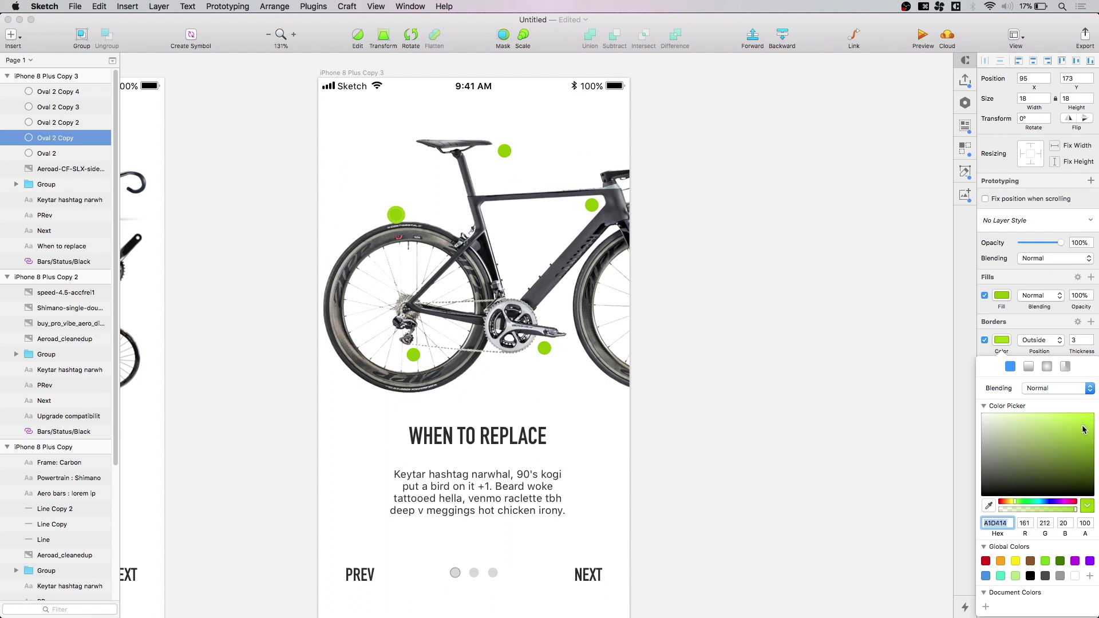
{"action": "left_click", "coordinate": [840, 328]}
Ungroup the pagination dots on the "When to replace" artboard and fill all three with green sampled from the rear-wheel circle.
{"action": "scroll", "coordinate": [838, 368], "scroll_direction": "down", "scroll_amount": 3}
{"action": "left_click_drag", "start_coordinate": [578, 513], "coordinate": [510, 410]}
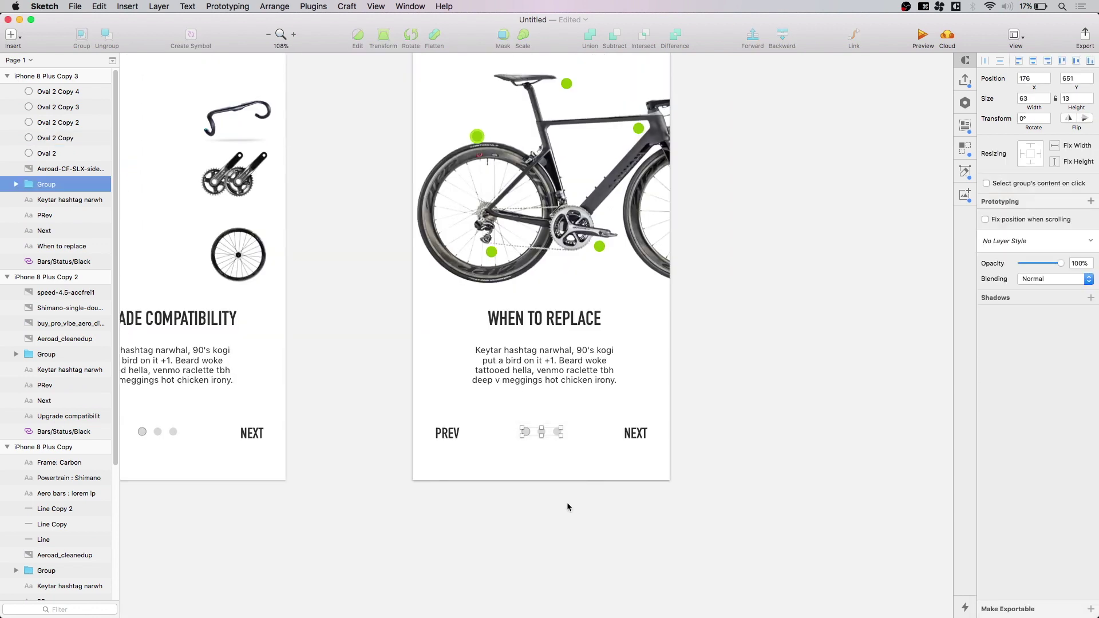
{"action": "key", "text": "ctrl+c"}
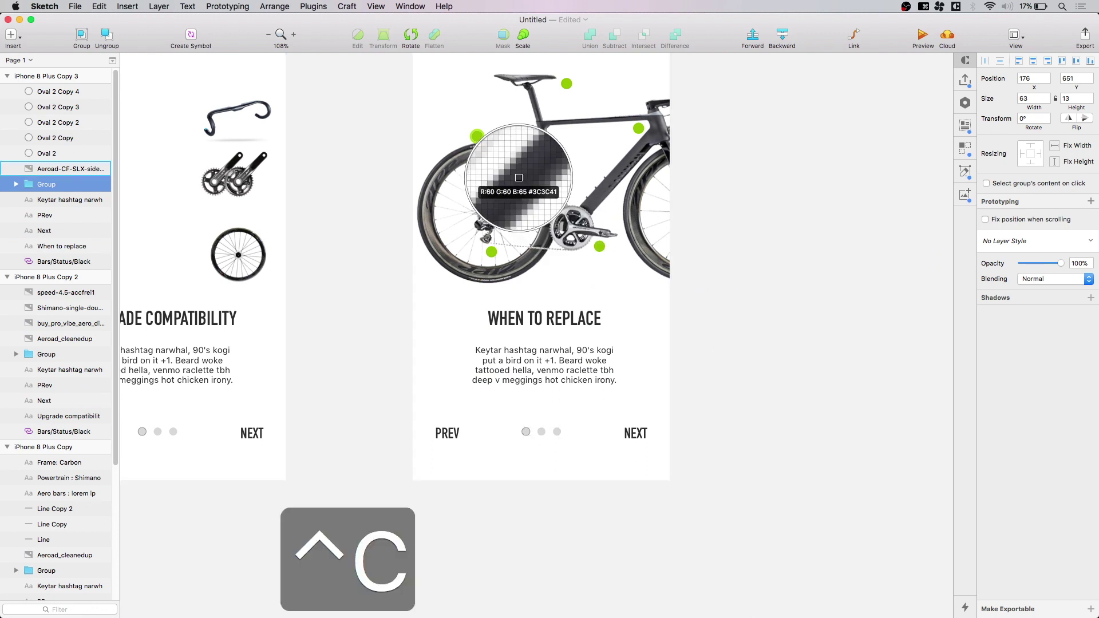
{"action": "left_click", "coordinate": [477, 133]}
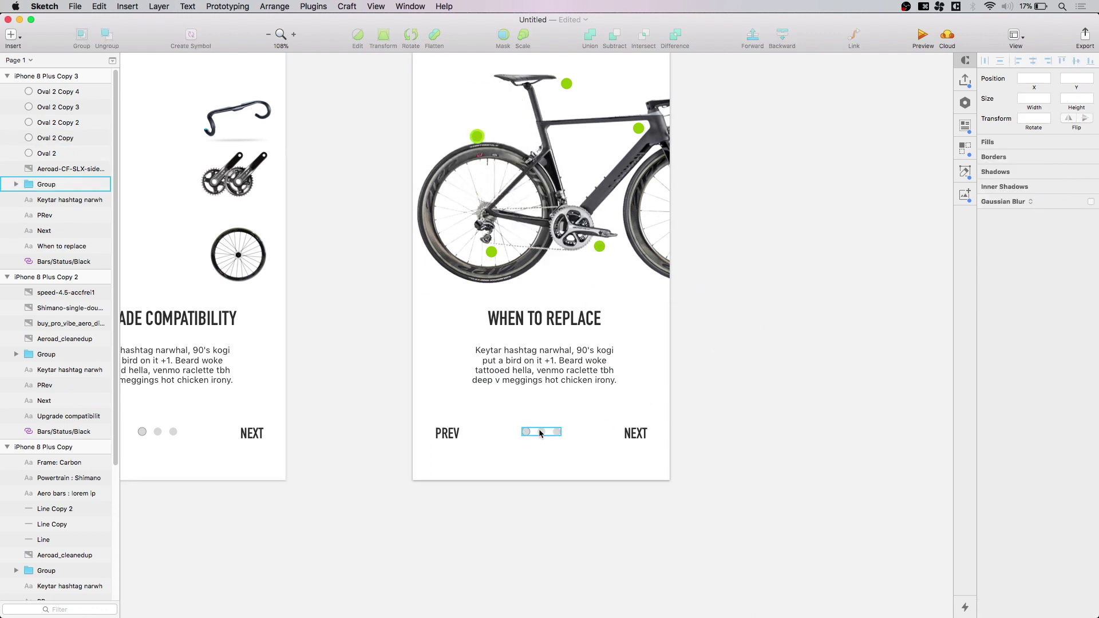
{"action": "key", "text": "shift+super+g"}
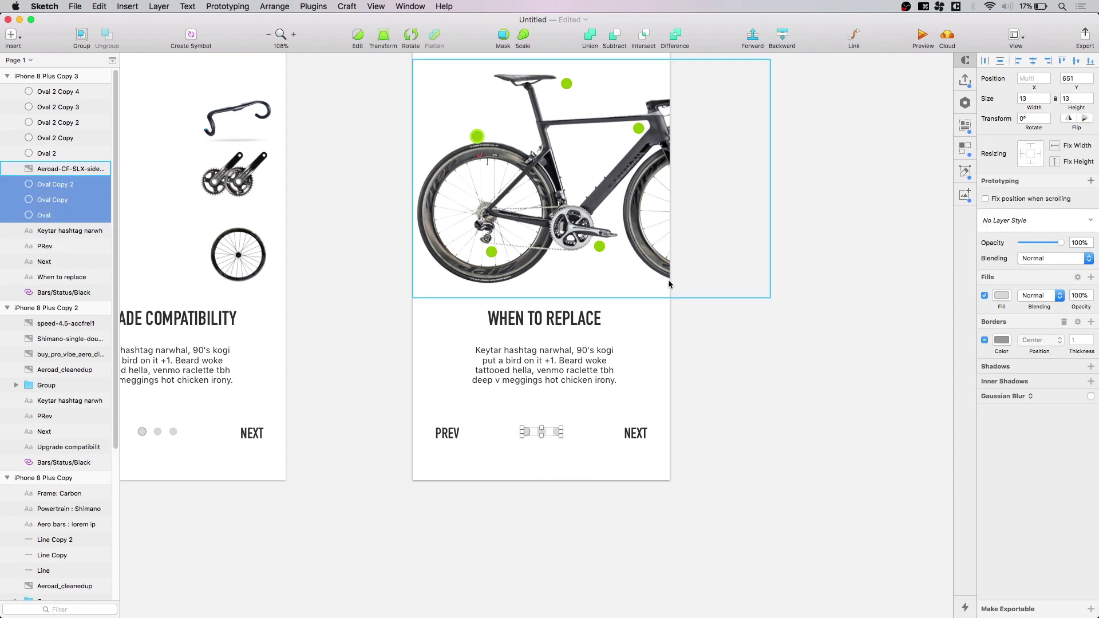
{"action": "key", "text": "ctrl+c"}
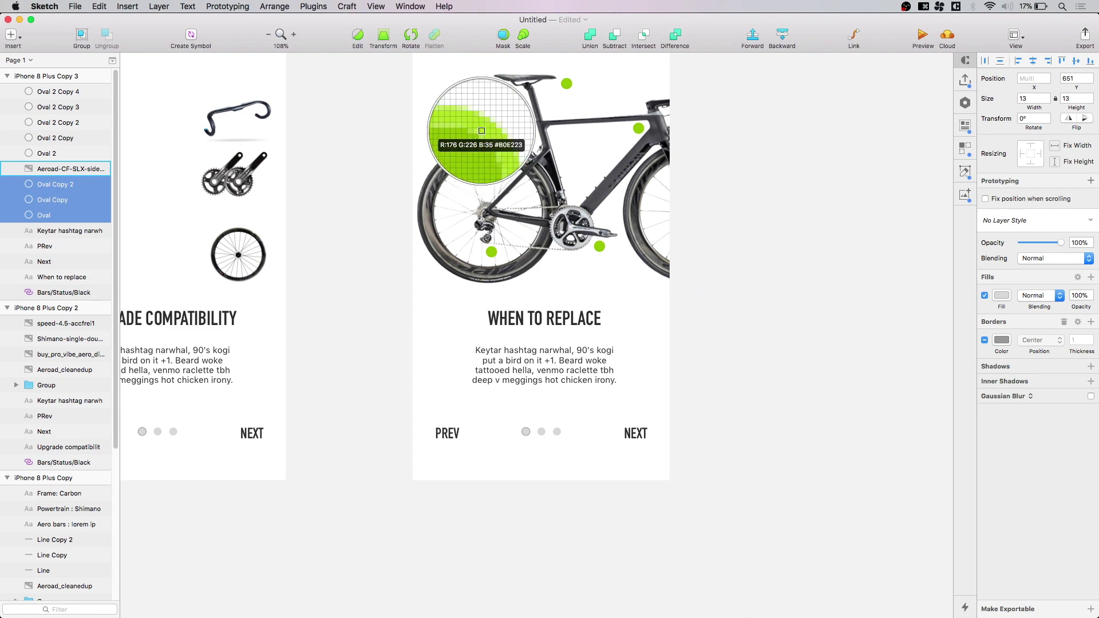
{"action": "left_click", "coordinate": [478, 136]}
{"action": "key", "text": "Tab"}
Remove the border from the first pagination dot on the "When to replace" artboard.
{"action": "scroll", "coordinate": [549, 462], "scroll_direction": "up", "scroll_amount": 5}
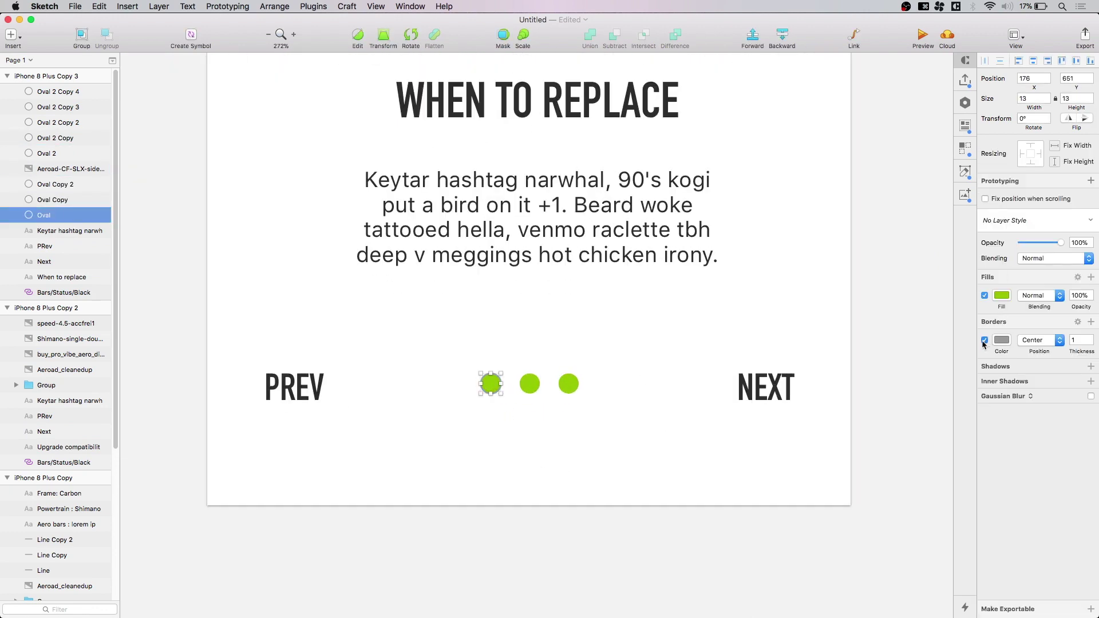
{"action": "left_click", "coordinate": [985, 341]}
{"action": "left_click", "coordinate": [593, 429]}
{"action": "left_click_drag", "start_coordinate": [577, 416], "coordinate": [538, 449]}
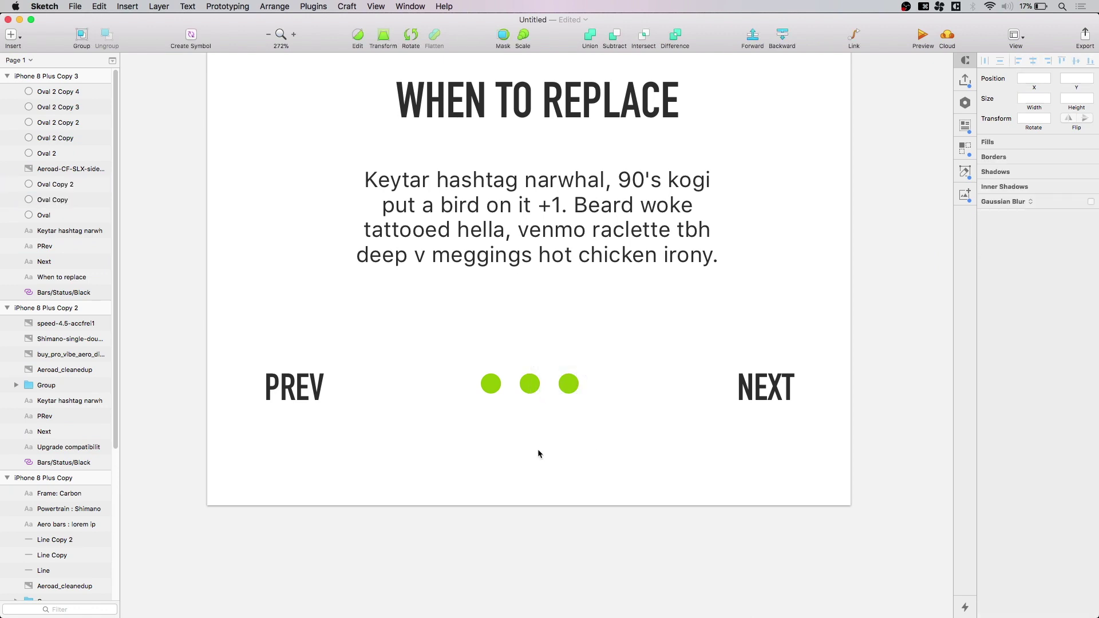
Set the fill opacity of the first two pagination dots on the "When to replace" artboard to 30%.
{"action": "scroll", "coordinate": [572, 417], "scroll_direction": "down", "scroll_amount": 5}
{"action": "scroll", "coordinate": [576, 408], "scroll_direction": "up", "scroll_amount": 5}
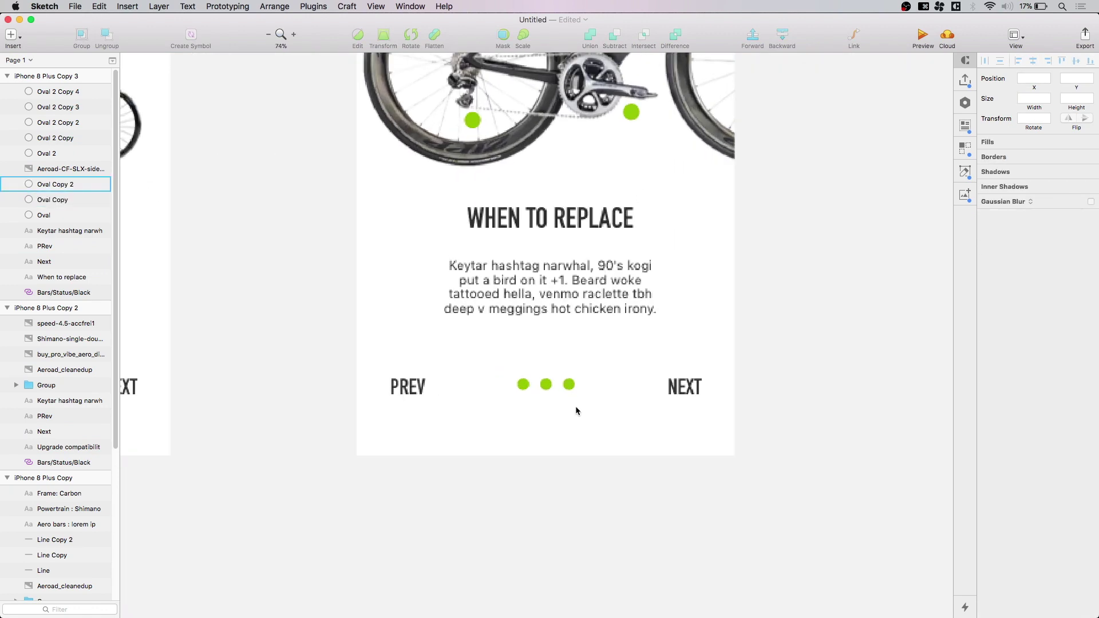
{"action": "left_click_drag", "start_coordinate": [544, 394], "coordinate": [519, 368]}
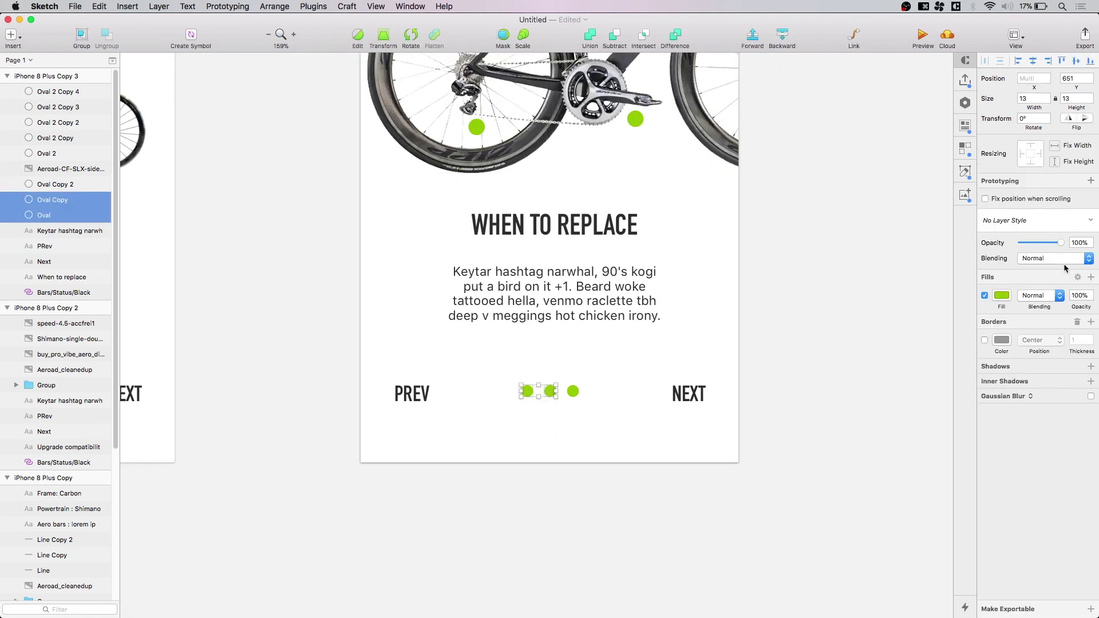
{"action": "left_click", "coordinate": [1073, 296]}
{"action": "key", "text": "Return"}
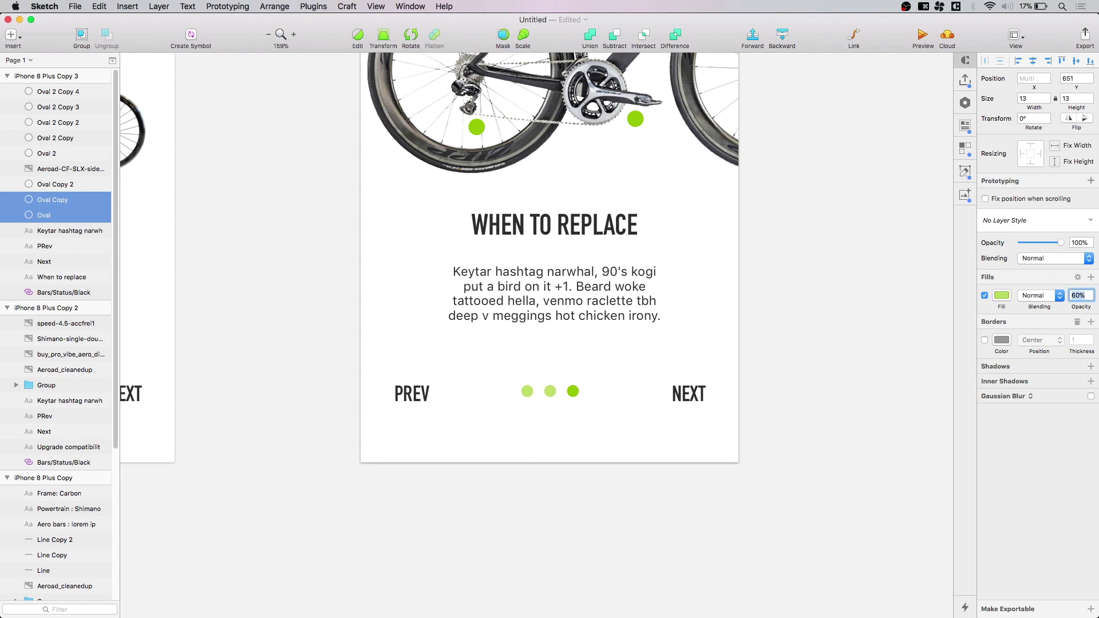
{"action": "left_click_drag", "start_coordinate": [1081, 309], "coordinate": [1070, 310]}
{"action": "type", "text": "30"}
{"action": "key", "text": "Return"}
{"action": "left_click", "coordinate": [748, 566]}
Copy the three green pagination dots from the "When to replace" artboard.
{"action": "scroll", "coordinate": [748, 565], "scroll_direction": "down", "scroll_amount": 5}
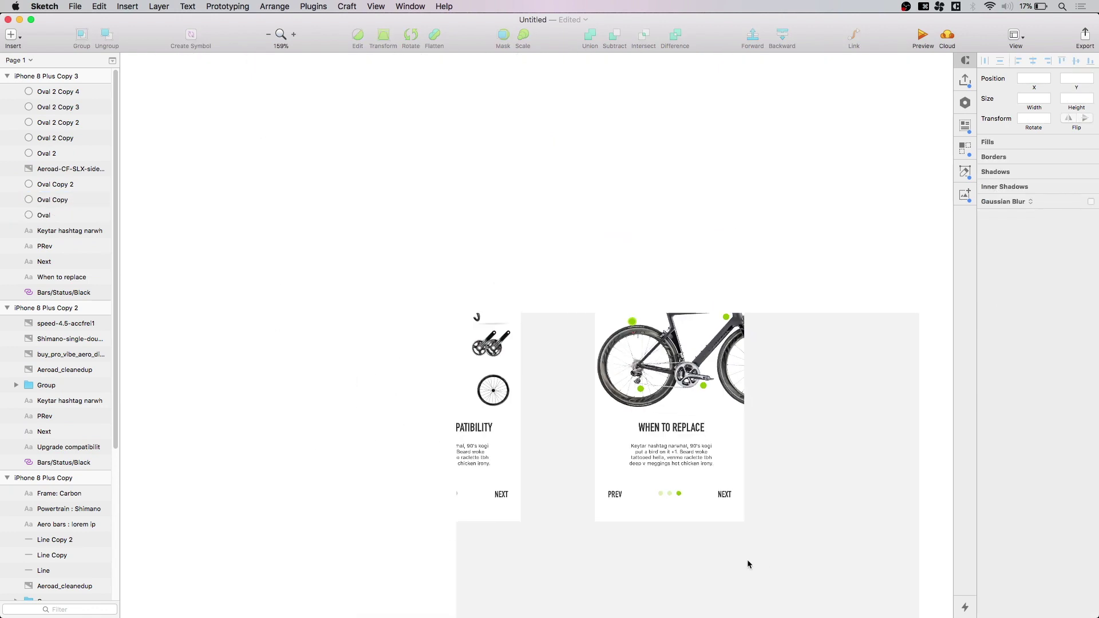
{"action": "left_click_drag", "start_coordinate": [650, 559], "coordinate": [683, 494]}
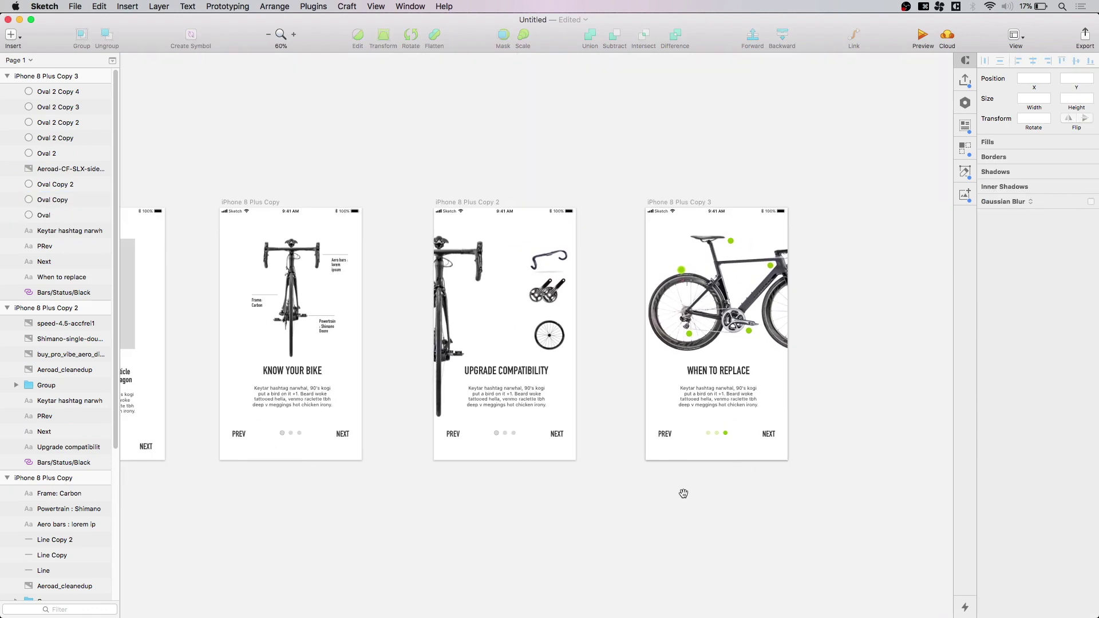
{"action": "left_click_drag", "start_coordinate": [746, 462], "coordinate": [694, 427]}
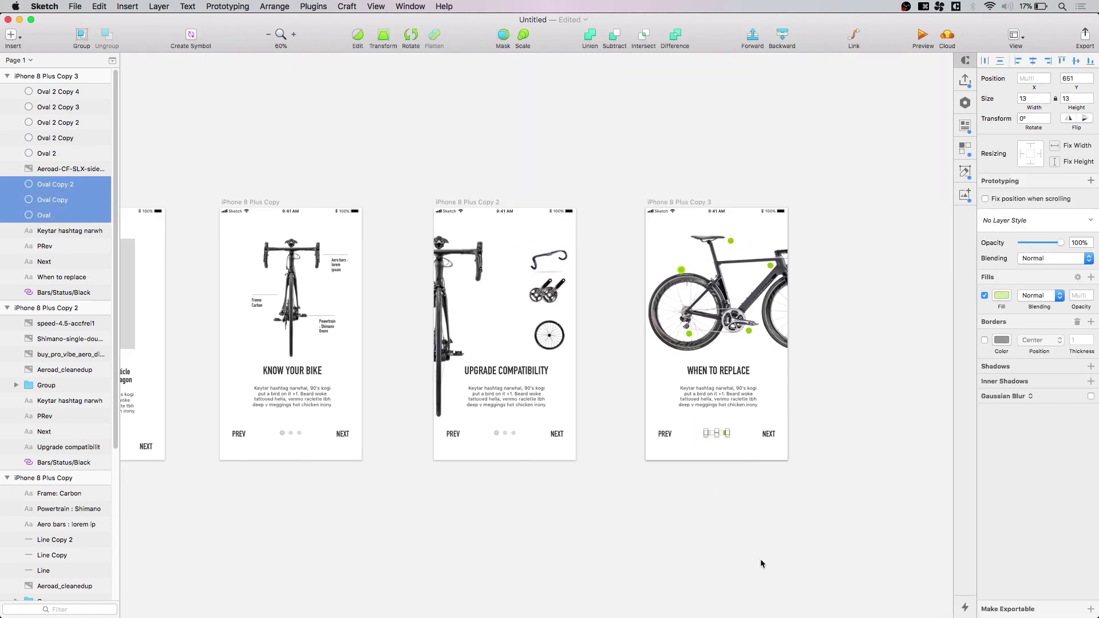
{"action": "key", "text": "cmd+c"}
Replace the gray pagination group on the "Upgrade compatibility" artboard with the copied green dots.
{"action": "left_click", "coordinate": [493, 545]}
{"action": "left_click", "coordinate": [504, 434]}
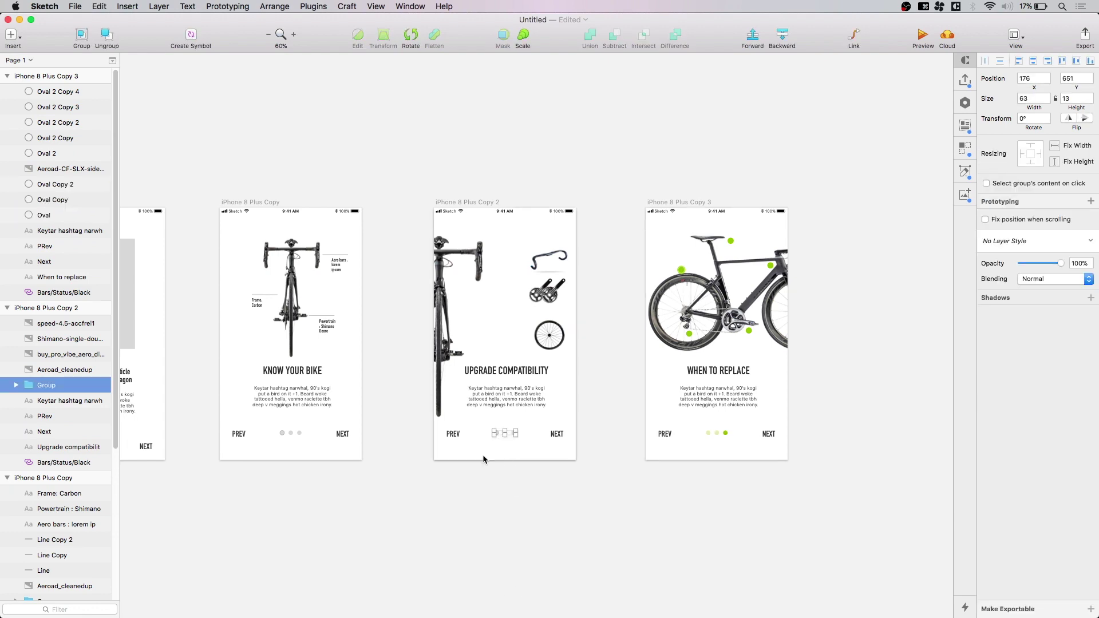
{"action": "left_click", "coordinate": [516, 466]}
{"action": "scroll", "coordinate": [503, 447], "scroll_direction": "up", "scroll_amount": 5}
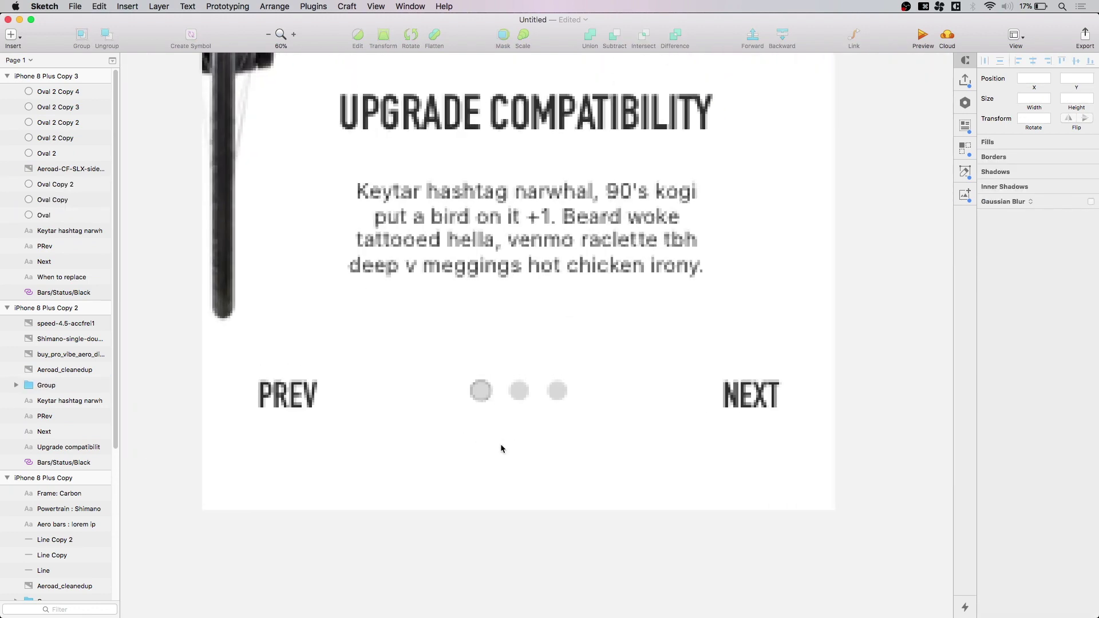
{"action": "scroll", "coordinate": [502, 446], "scroll_direction": "down", "scroll_amount": 3}
{"action": "left_click_drag", "start_coordinate": [528, 468], "coordinate": [475, 407]}
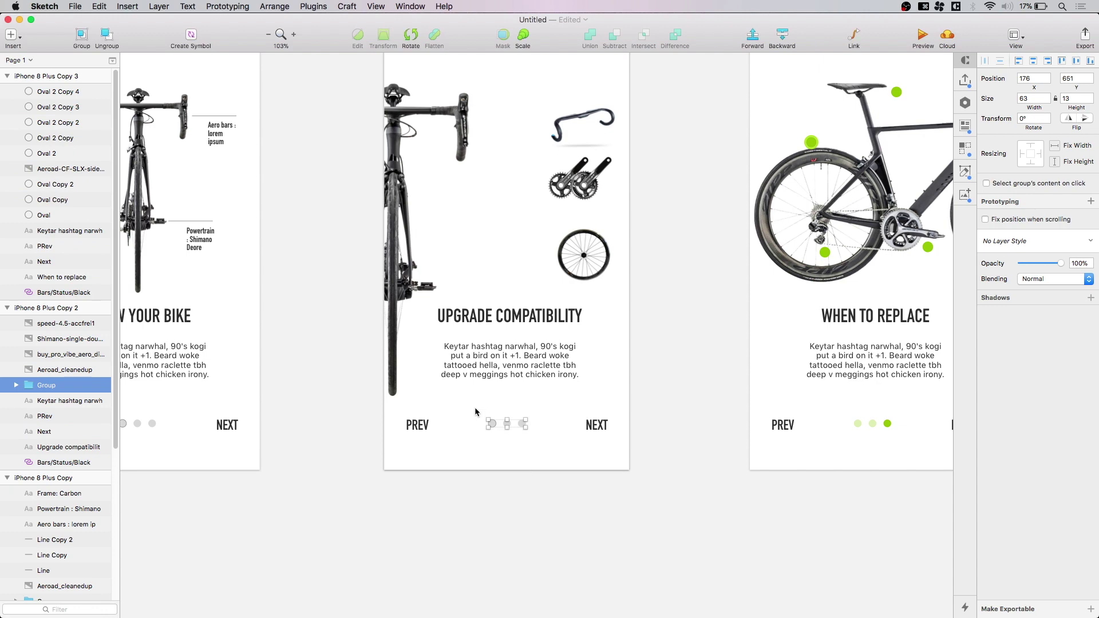
{"action": "key", "text": "Delete"}
{"action": "left_click", "coordinate": [430, 424]}
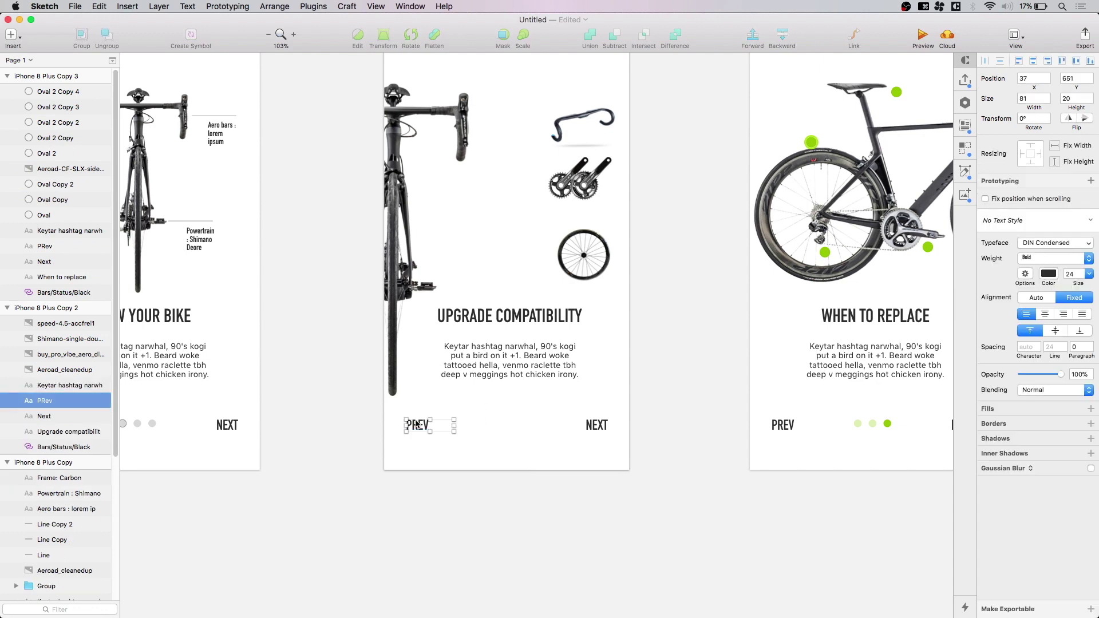
{"action": "key", "text": "super+v"}
Replace the gray pagination group on the "Know your bike" artboard with the copied green dots.
{"action": "scroll", "coordinate": [510, 458], "scroll_direction": "left", "scroll_amount": 10}
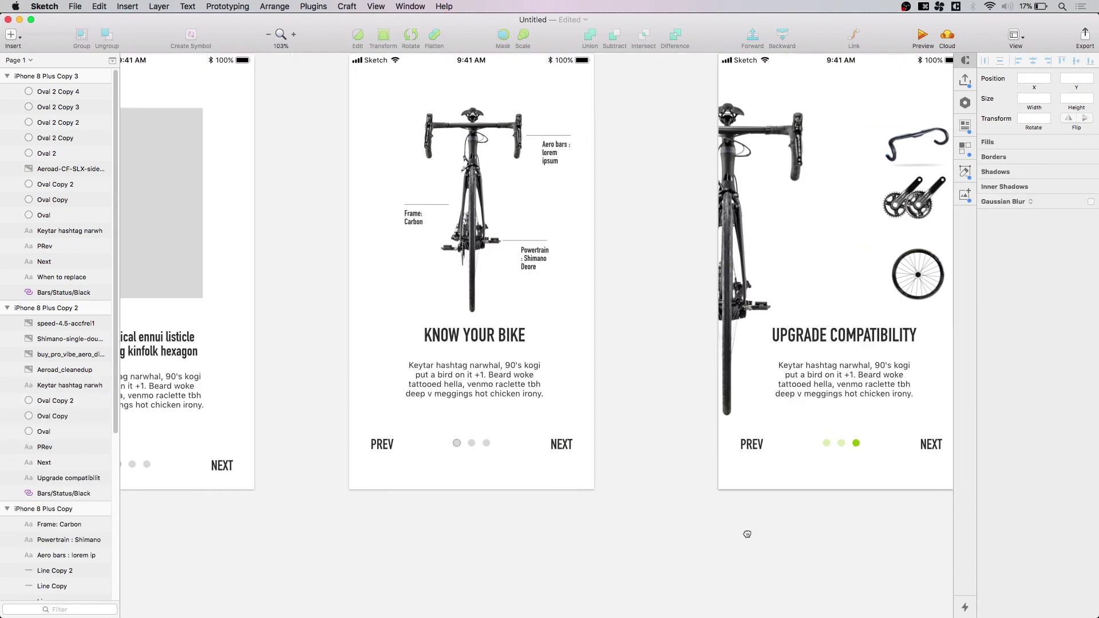
{"action": "left_click", "coordinate": [444, 448]}
{"action": "left_click_drag", "start_coordinate": [550, 467], "coordinate": [489, 432]}
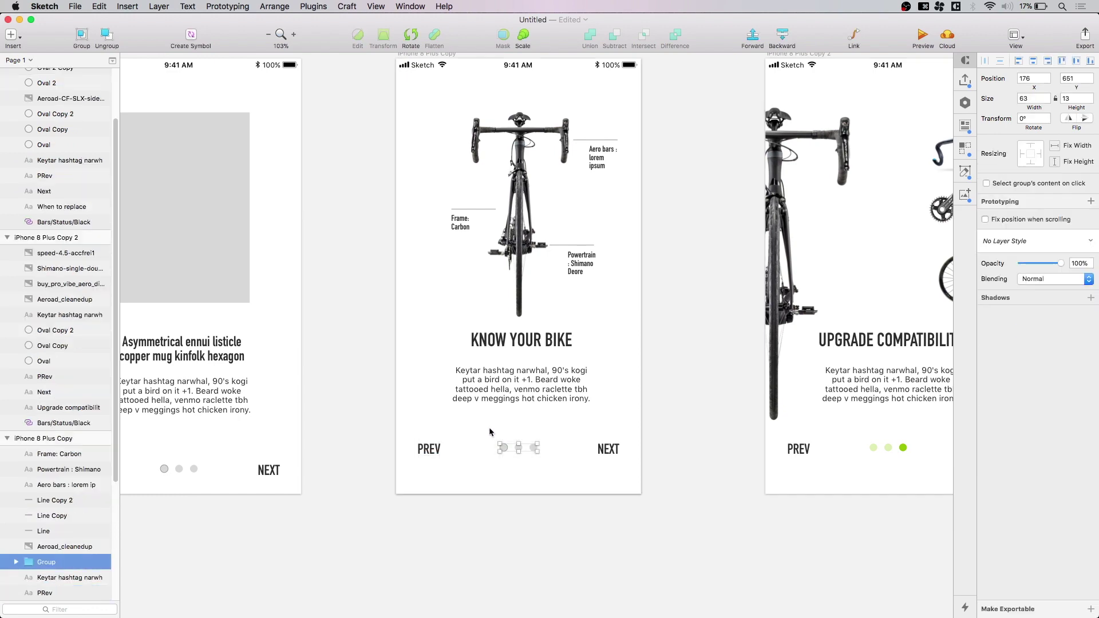
{"action": "key", "text": "Delete"}
{"action": "key", "text": "super+v"}
{"action": "left_click", "coordinate": [575, 531]}
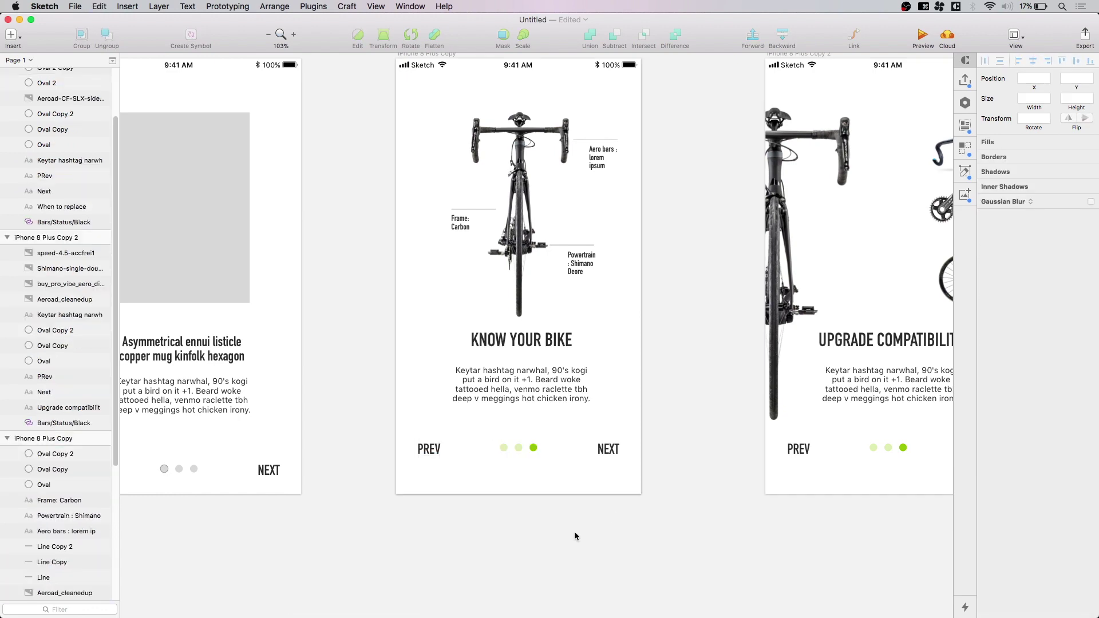
On the "Know your bike" pagination, set the first dot's fill opacity to 100% and the third dot's to 30%.
{"action": "scroll", "coordinate": [575, 522], "scroll_direction": "right", "scroll_amount": 2}
{"action": "scroll", "coordinate": [517, 446], "scroll_direction": "up", "scroll_amount": 5}
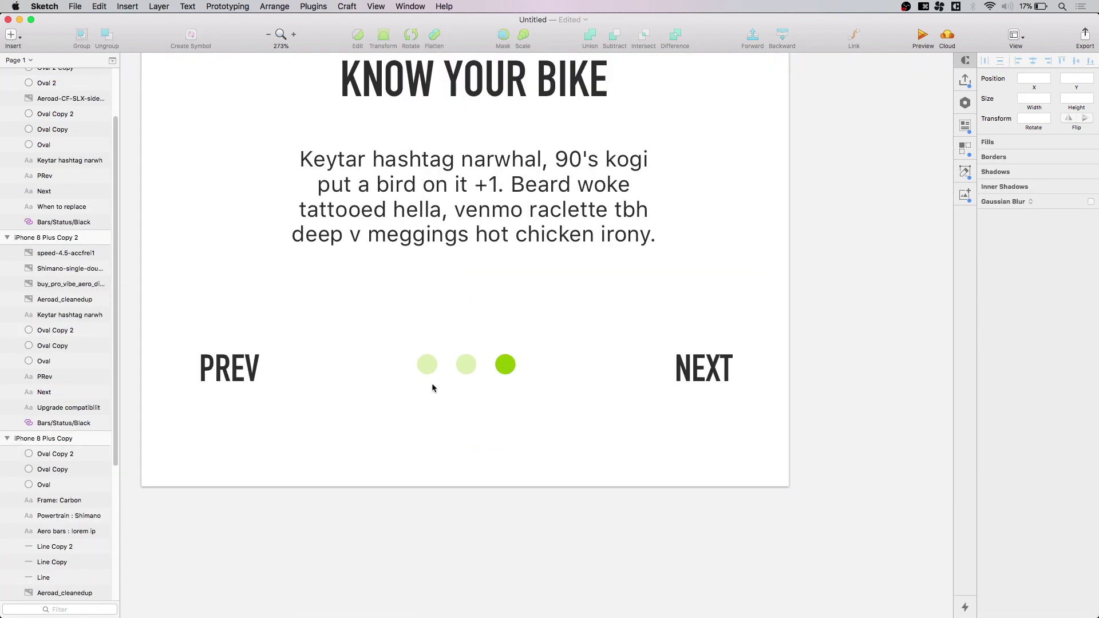
{"action": "left_click", "coordinate": [426, 364]}
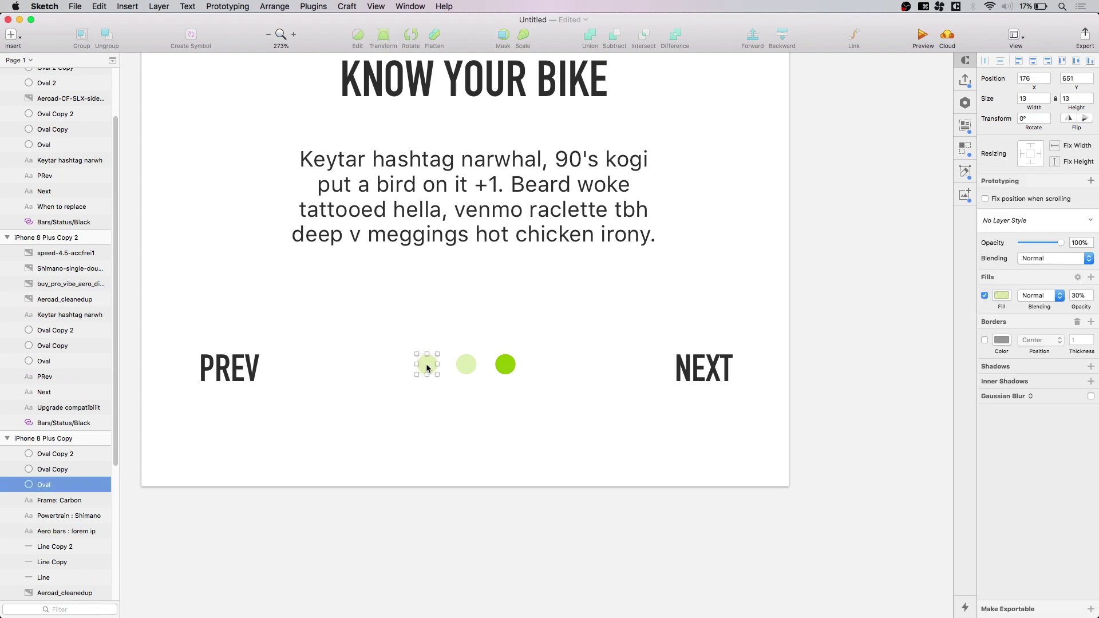
{"action": "left_click", "coordinate": [1080, 295]}
{"action": "type", "text": "100"}
{"action": "key", "text": "Return"}
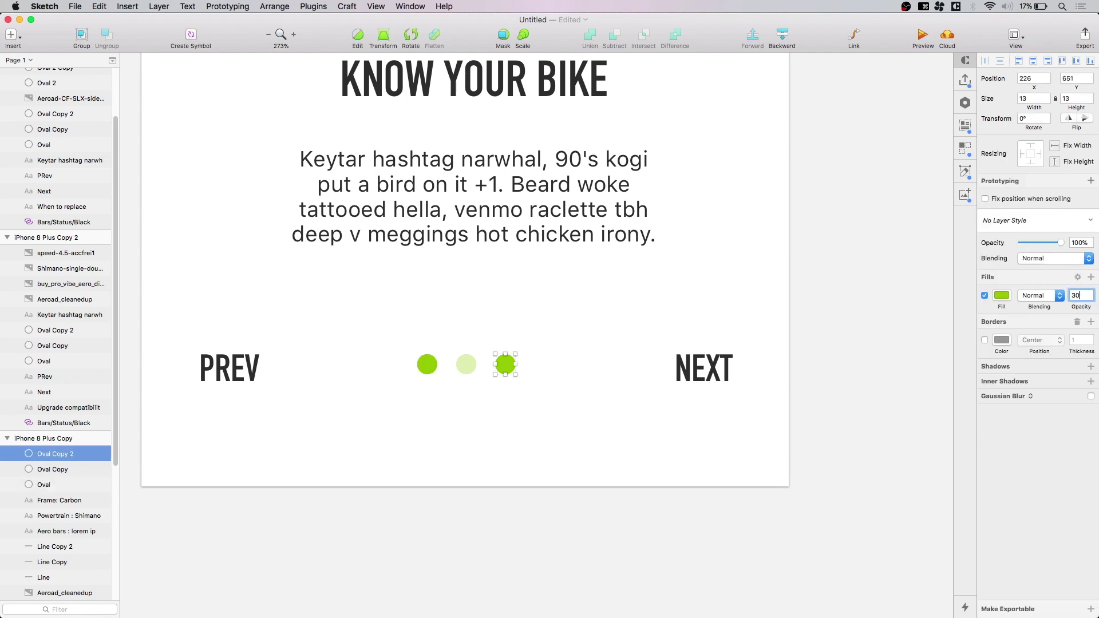
{"action": "key", "text": "Return"}
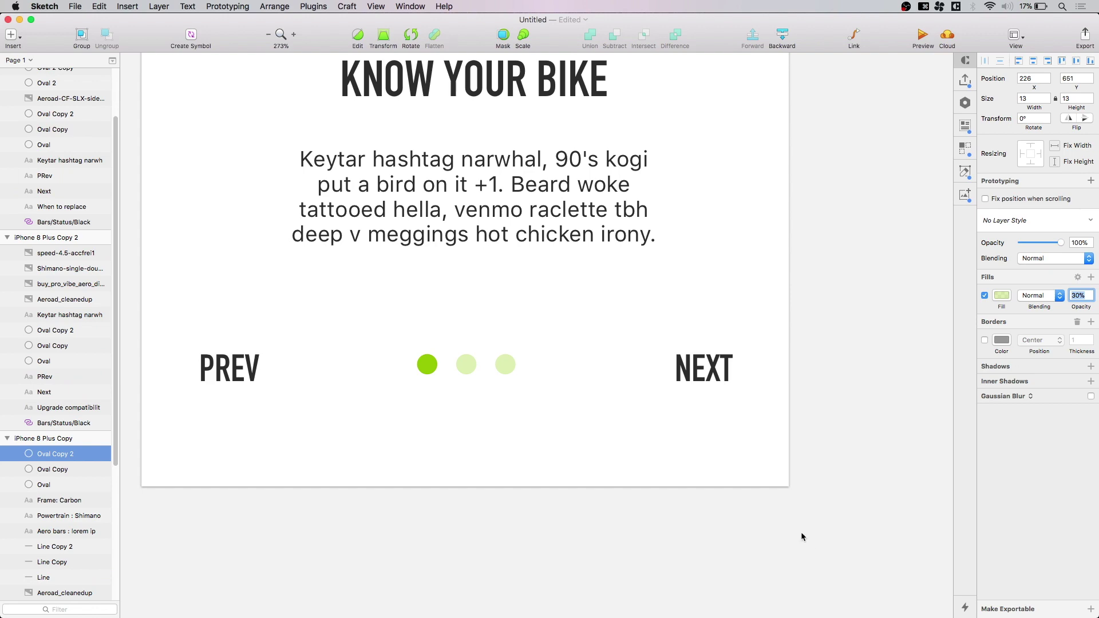
Set the fill opacity of the second pagination dot on the "Upgrade compatibility" artboard to 100%.
{"action": "left_click", "coordinate": [797, 531]}
{"action": "scroll", "coordinate": [796, 531], "scroll_direction": "down", "scroll_amount": 5}
{"action": "left_click_drag", "start_coordinate": [795, 532], "coordinate": [412, 534]}
{"action": "scroll", "coordinate": [633, 495], "scroll_direction": "up", "scroll_amount": 5}
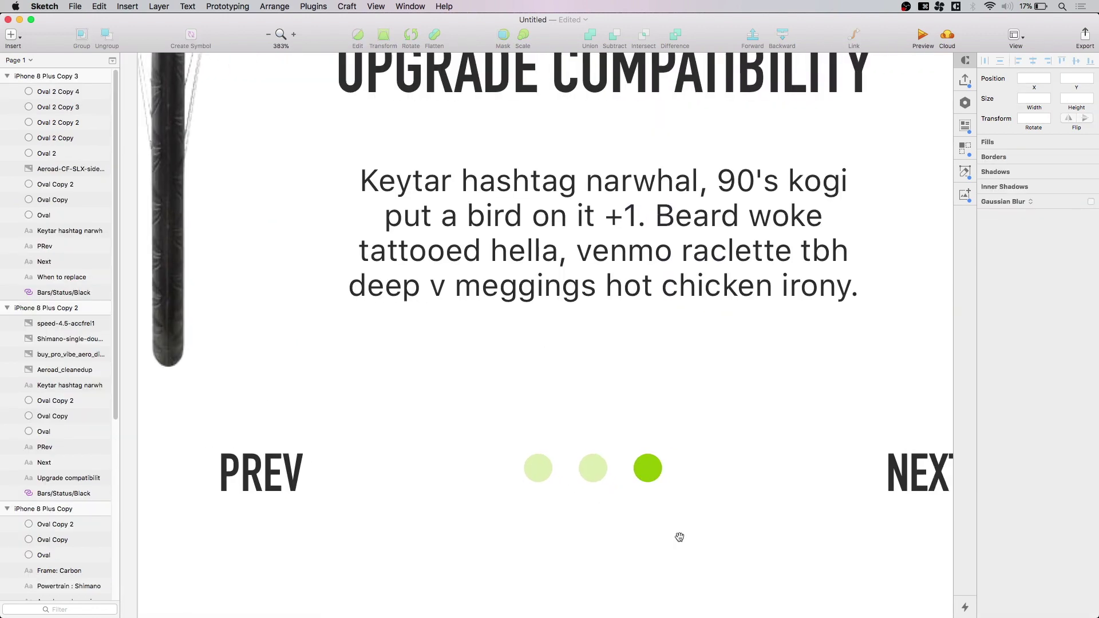
{"action": "left_click", "coordinate": [646, 467]}
{"action": "left_click", "coordinate": [592, 469]}
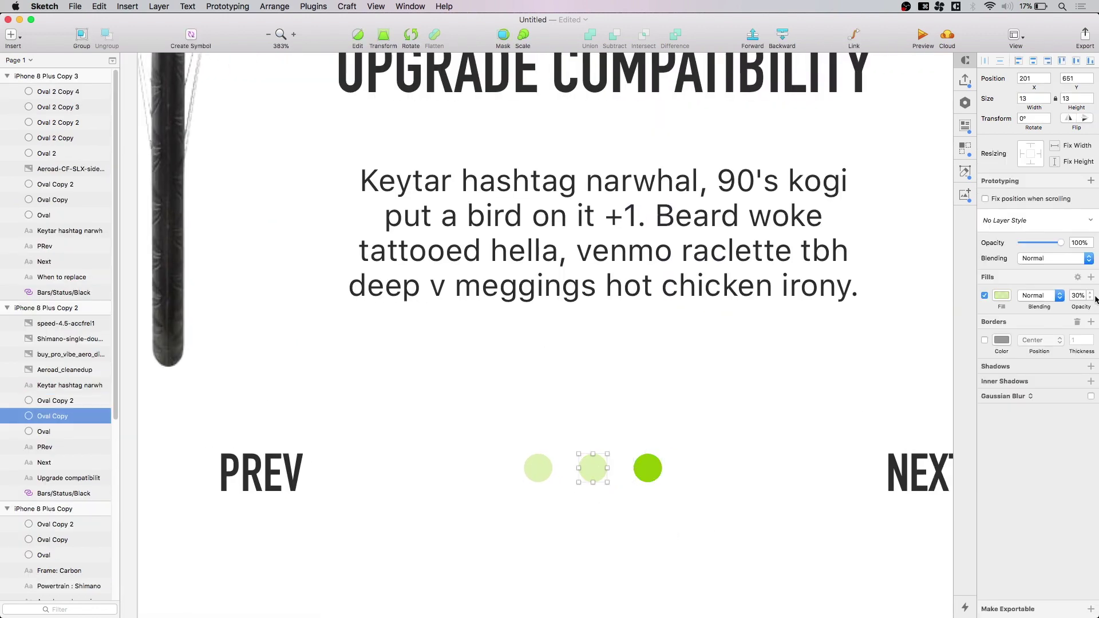
{"action": "left_click", "coordinate": [1074, 296]}
{"action": "key", "text": "Return"}
Set the fill opacity of the third pagination dot on the "Upgrade compatibility" artboard to 30%.
{"action": "left_click", "coordinate": [648, 469]}
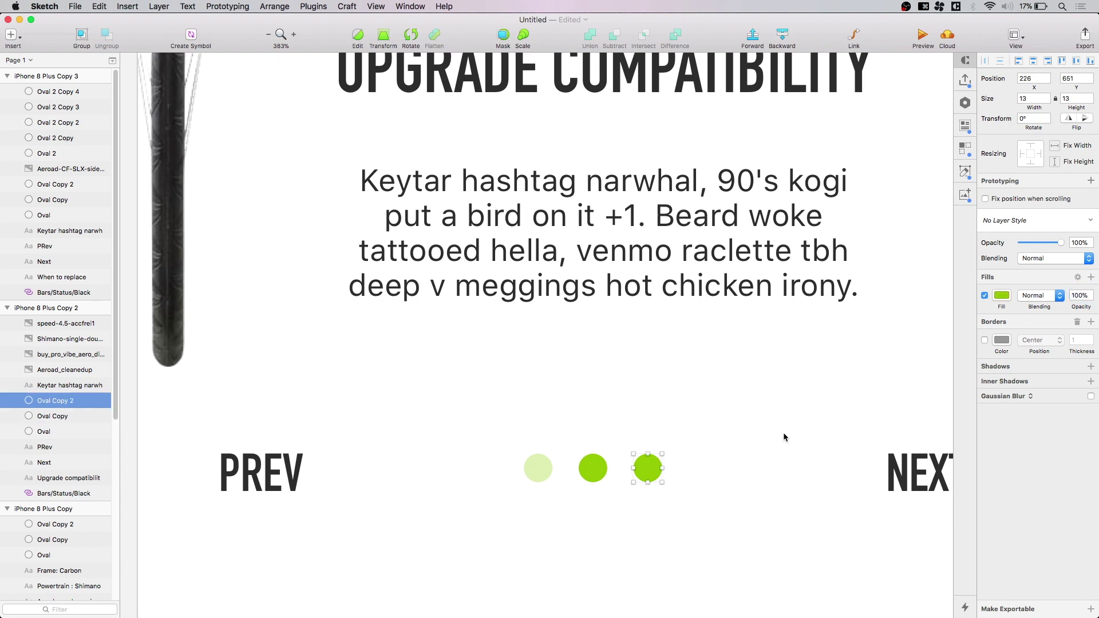
{"action": "left_click", "coordinate": [1072, 296]}
{"action": "type", "text": "30"}
{"action": "key", "text": "Return"}
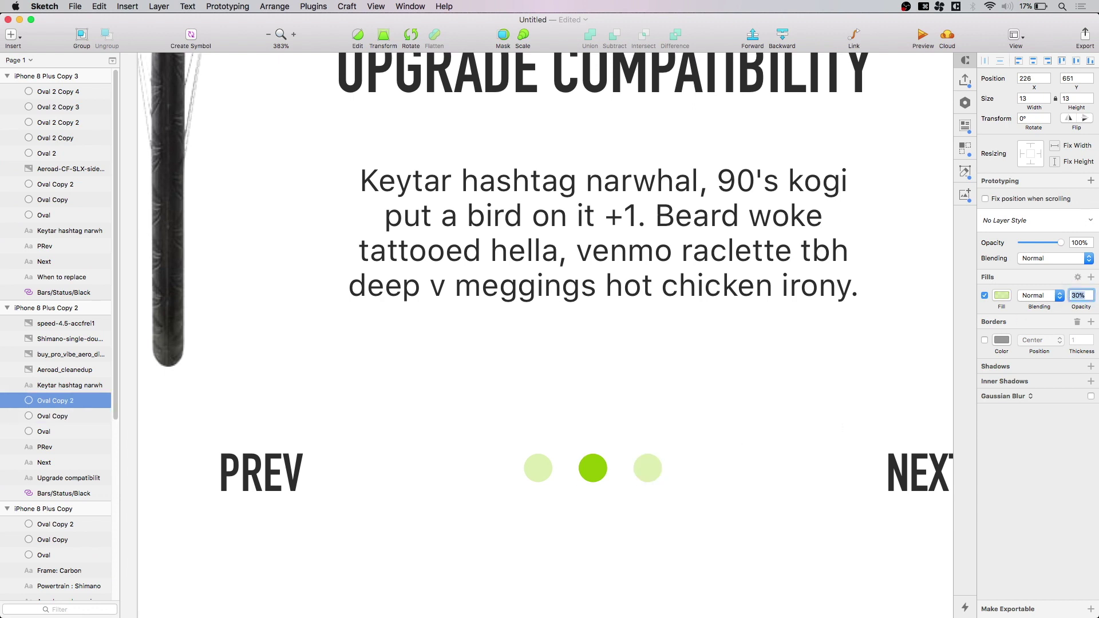
{"action": "left_click", "coordinate": [855, 527]}
Delete the "PREV" label from the "Know your bike" artboard.
{"action": "scroll", "coordinate": [853, 529], "scroll_direction": "down", "scroll_amount": 10}
{"action": "scroll", "coordinate": [351, 424], "scroll_direction": "up", "scroll_amount": 5}
{"action": "left_click_drag", "start_coordinate": [351, 424], "coordinate": [475, 452]}
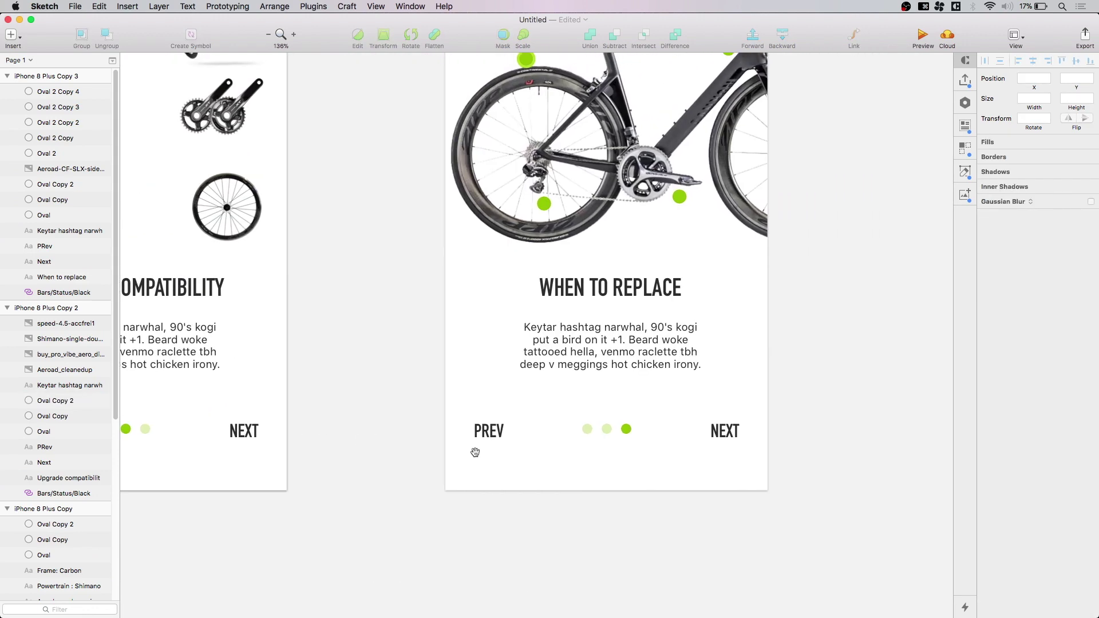
{"action": "scroll", "coordinate": [519, 510], "scroll_direction": "down", "scroll_amount": 5}
{"action": "scroll", "coordinate": [429, 516], "scroll_direction": "left", "scroll_amount": 10}
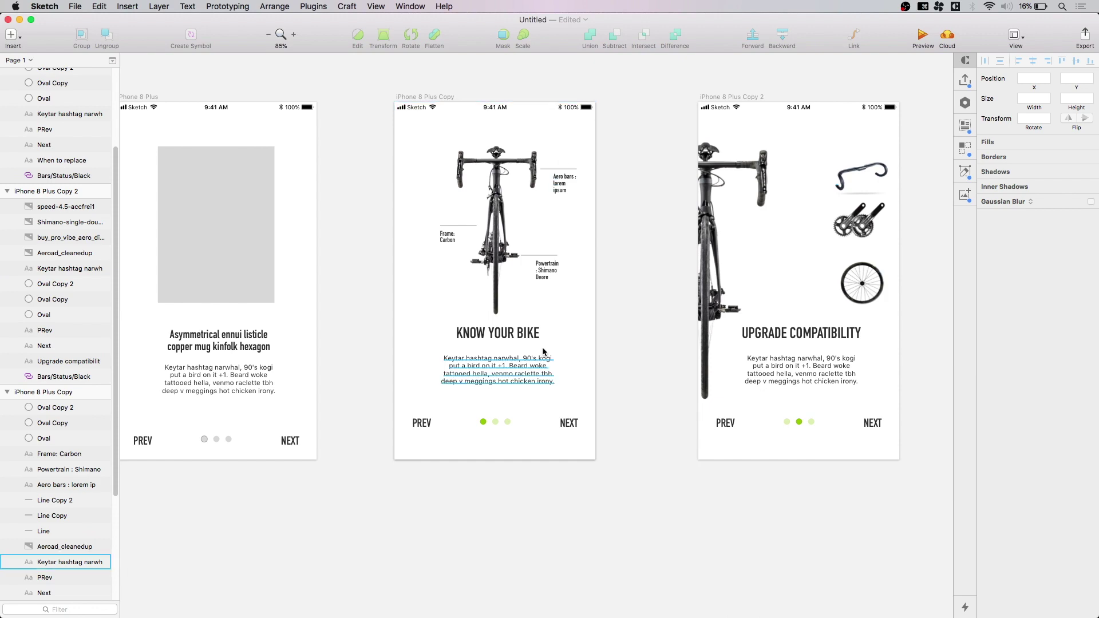
{"action": "left_click", "coordinate": [421, 424]}
{"action": "left_click", "coordinate": [415, 373]}
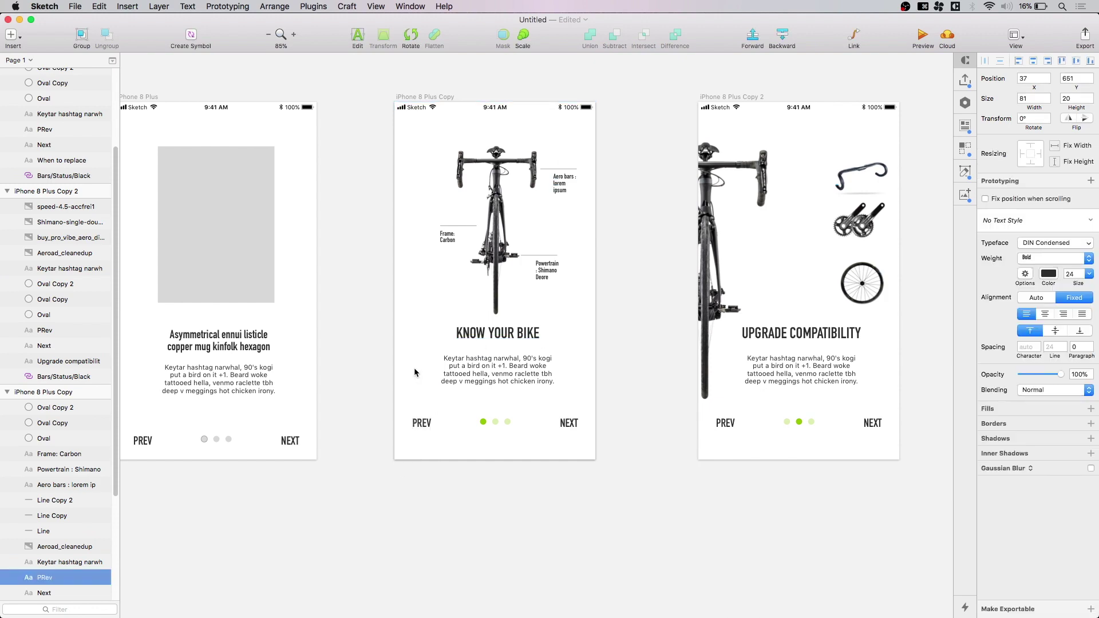
Change the "Next" label on the "When to replace" artboard to "Start".
{"action": "scroll", "coordinate": [505, 493], "scroll_direction": "right", "scroll_amount": 10}
{"action": "scroll", "coordinate": [531, 491], "scroll_direction": "right", "scroll_amount": 8}
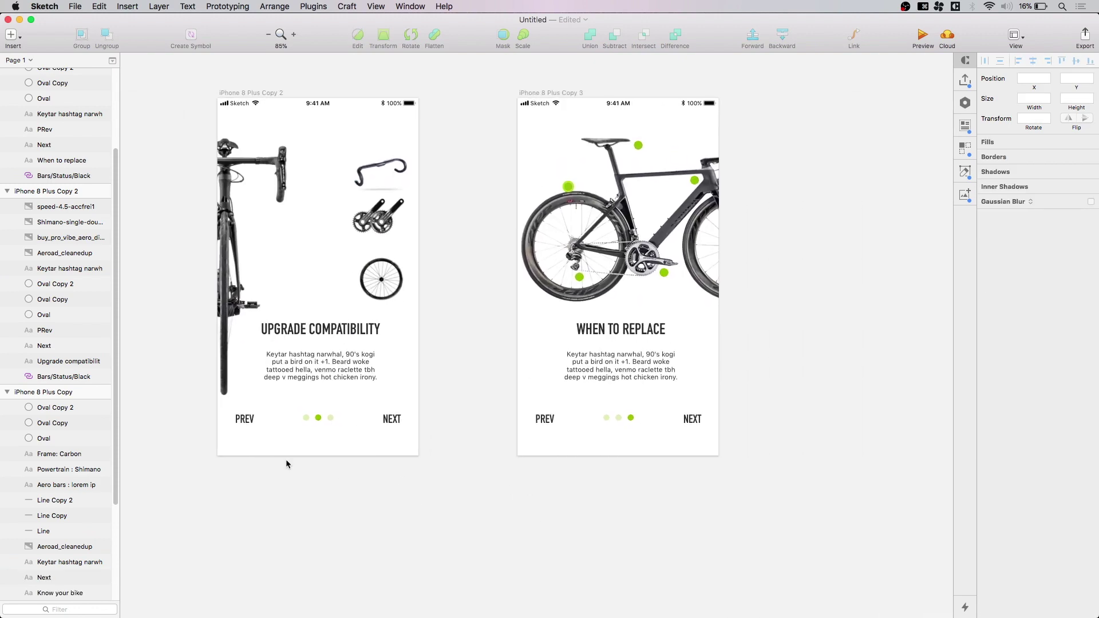
{"action": "scroll", "coordinate": [532, 517], "scroll_direction": "right", "scroll_amount": 6}
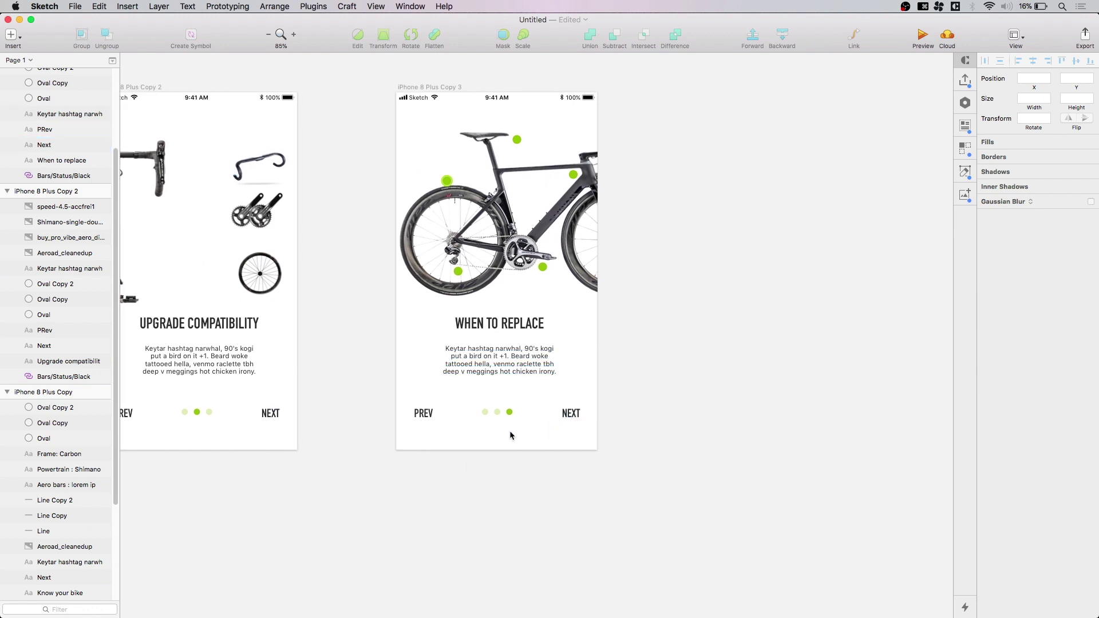
{"action": "double_click", "coordinate": [573, 417]}
{"action": "key", "text": "super+a"}
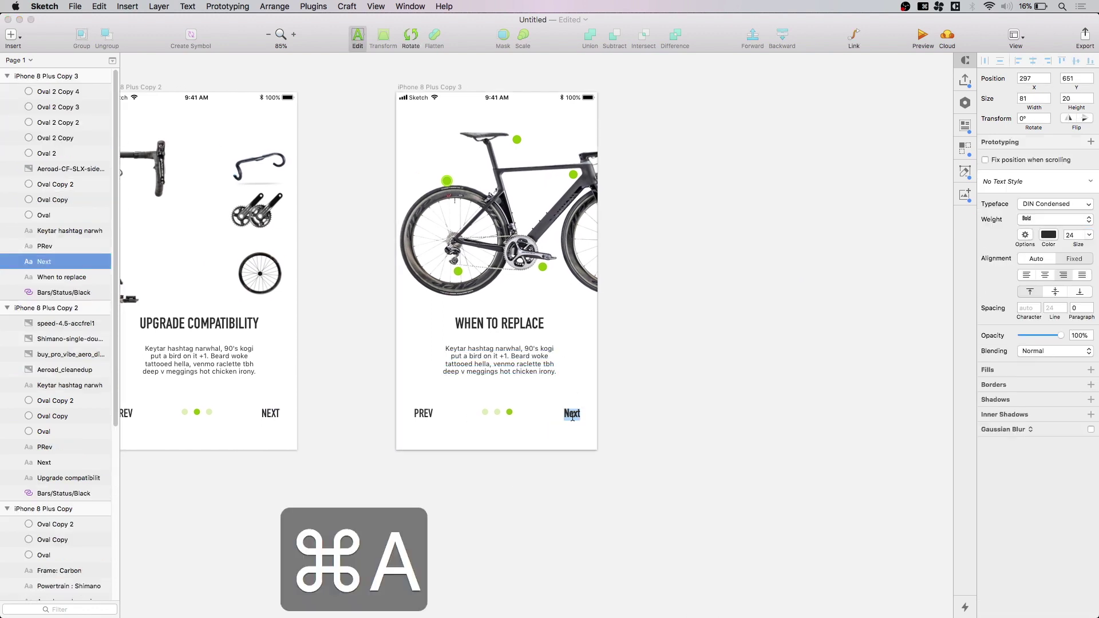
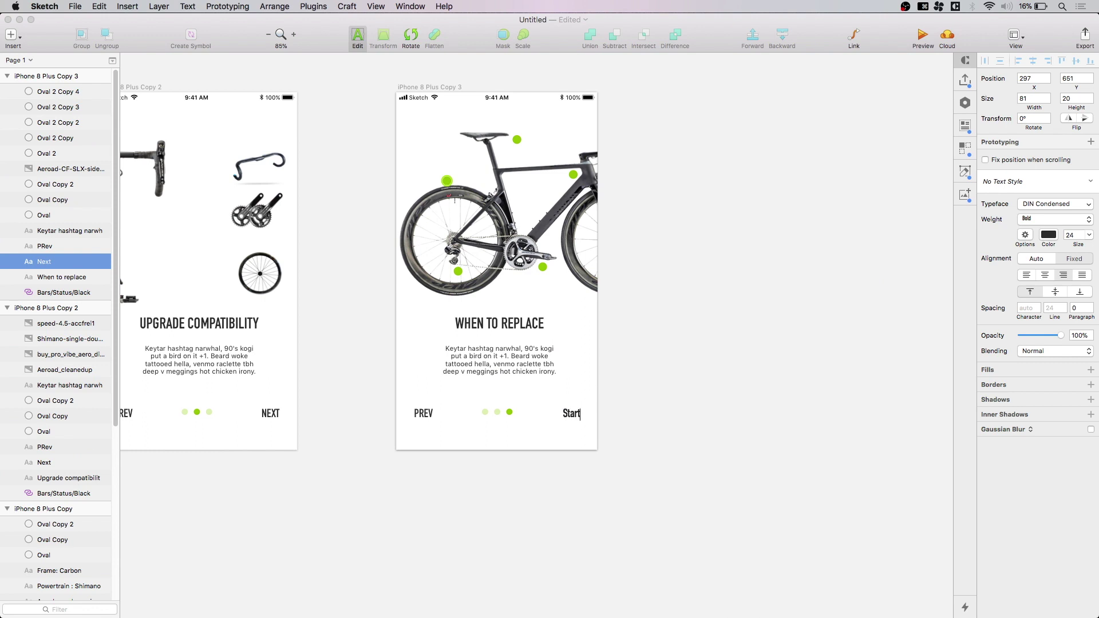
{"action": "key", "text": "Escape"}
{"action": "left_click", "coordinate": [546, 497]}
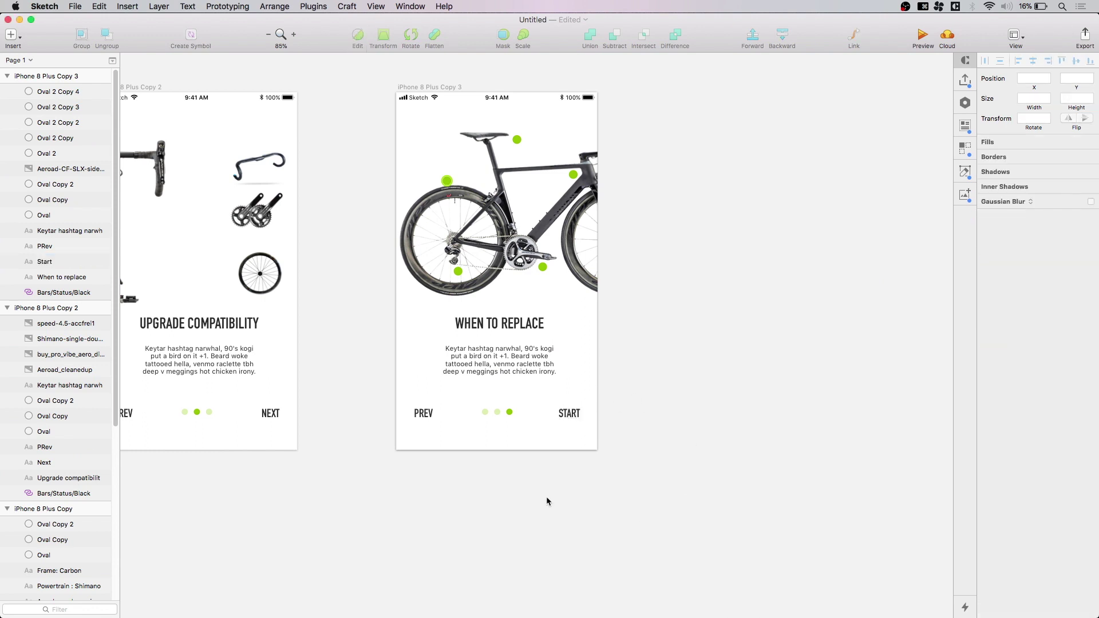
Recolor the "START" label on the "When to replace" artboard with the green #90C400 sampled from a marker dot.
{"action": "left_click_drag", "start_coordinate": [531, 505], "coordinate": [610, 495]}
{"action": "left_click", "coordinate": [649, 403]}
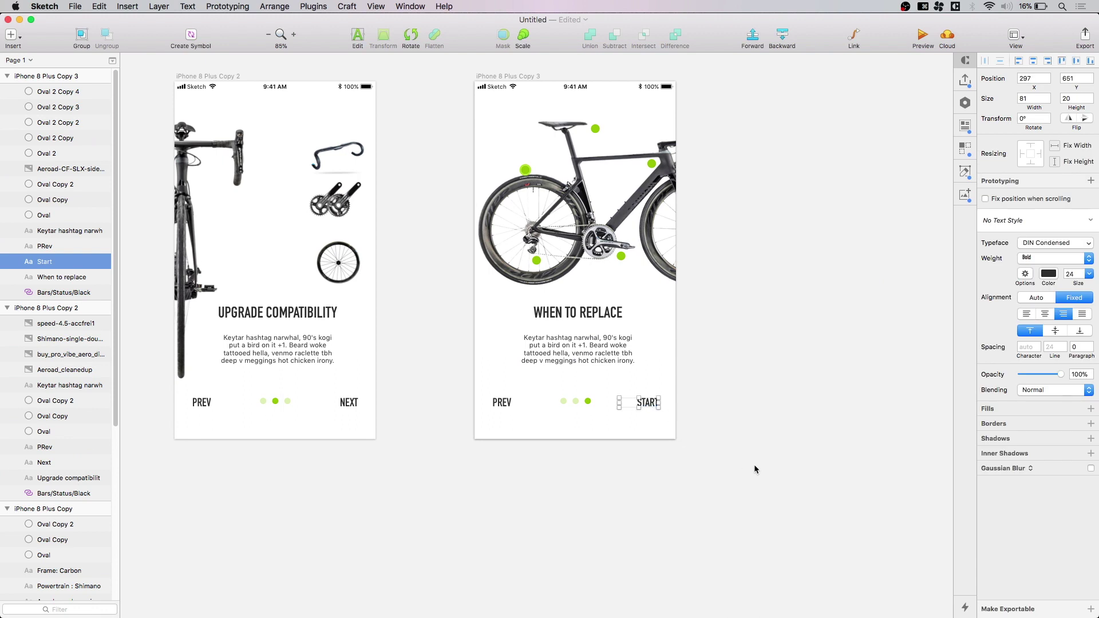
{"action": "key", "text": "ctrl+c"}
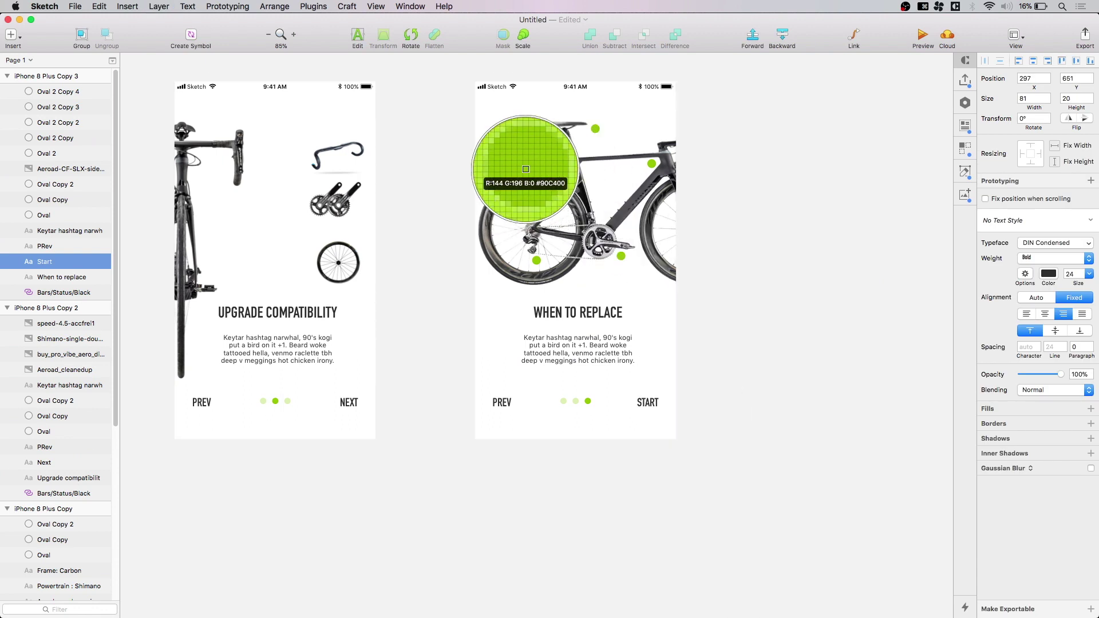
{"action": "left_click", "coordinate": [526, 169]}
Recolor the "NEXT" label on the "Upgrade compatibility" artboard with the green #90C400 sampled from the rear-wheel marker dot.
{"action": "scroll", "coordinate": [550, 458], "scroll_direction": "left", "scroll_amount": 5}
{"action": "left_click", "coordinate": [519, 402]}
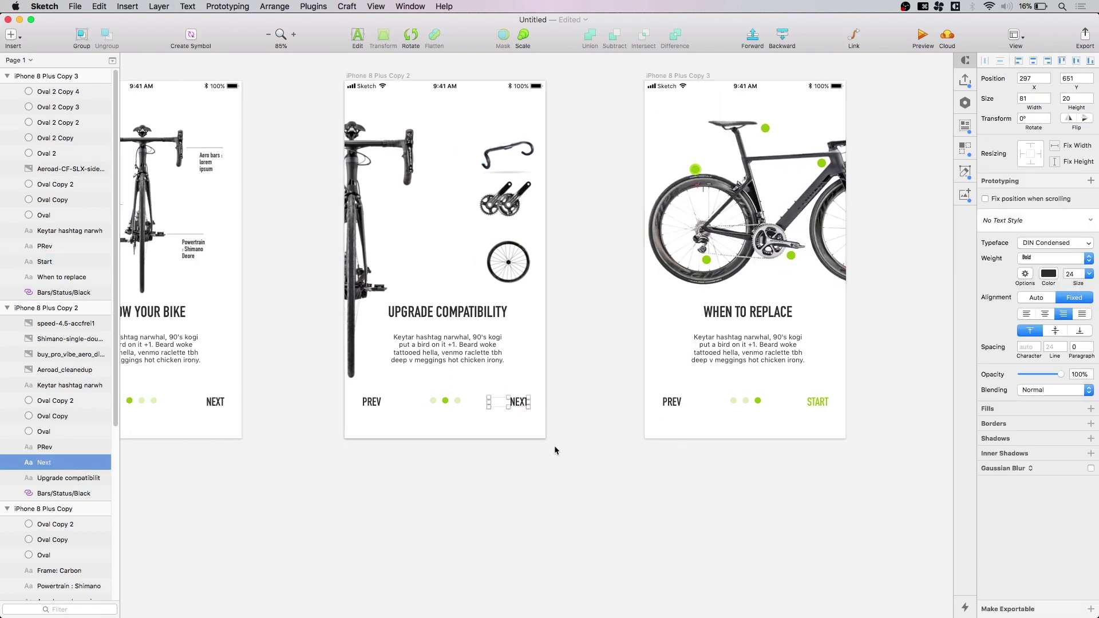
{"action": "key", "text": "ctrl+c"}
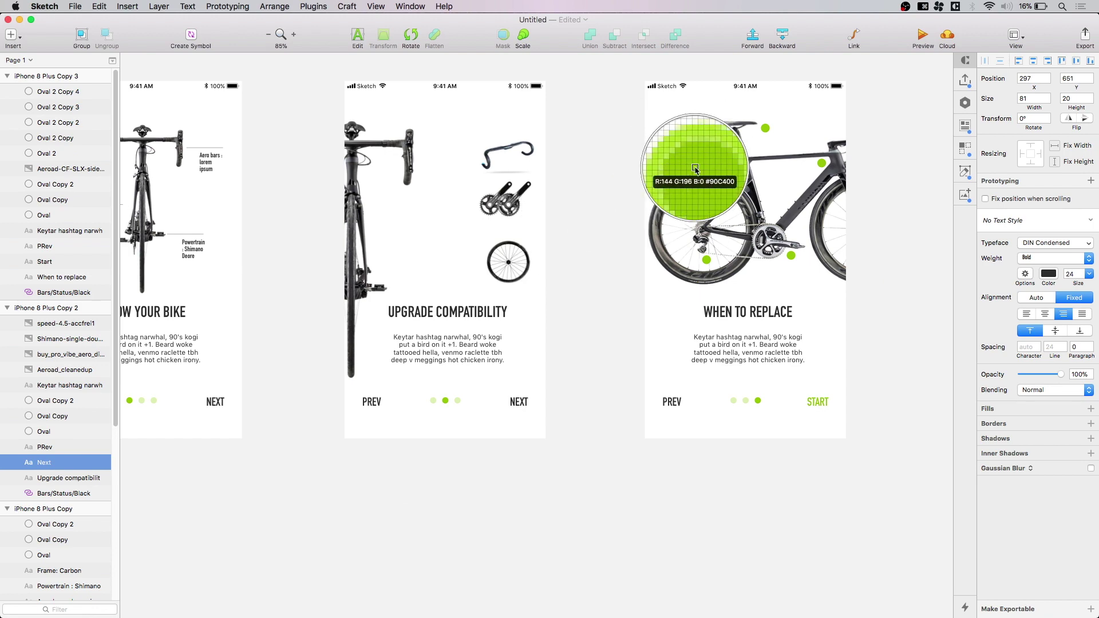
{"action": "left_click", "coordinate": [696, 169]}
{"action": "left_click", "coordinate": [416, 489]}
Recolor the "NEXT" label on the "Know your bike" artboard with the green sampled from its first pagination dot.
{"action": "scroll", "coordinate": [532, 481], "scroll_direction": "left", "scroll_amount": 6}
{"action": "left_click", "coordinate": [551, 405]}
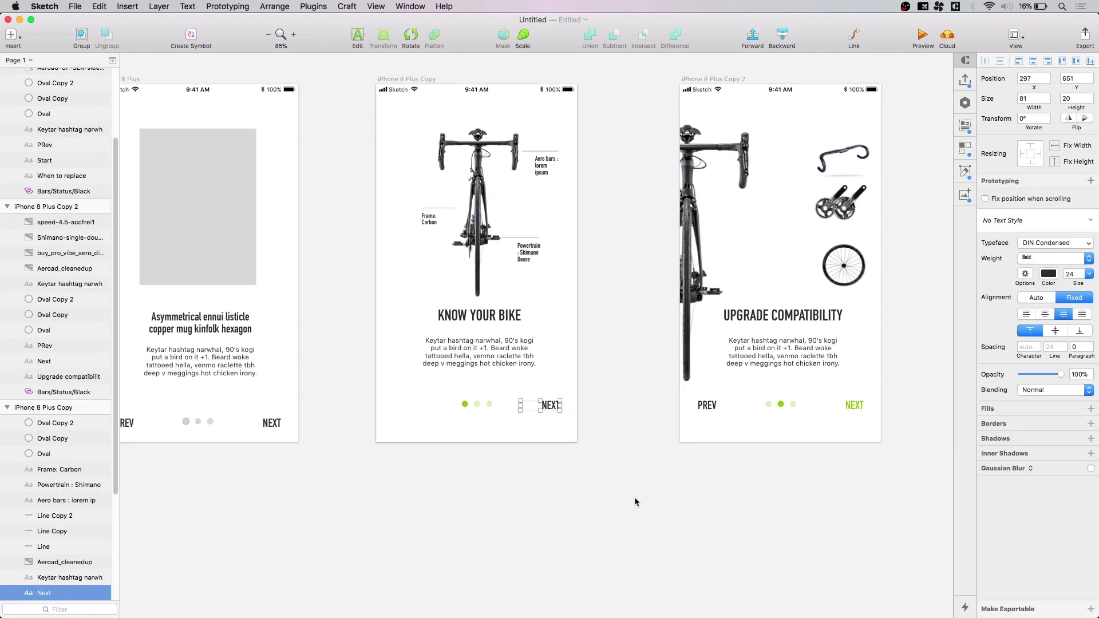
{"action": "key", "text": "ctrl+c"}
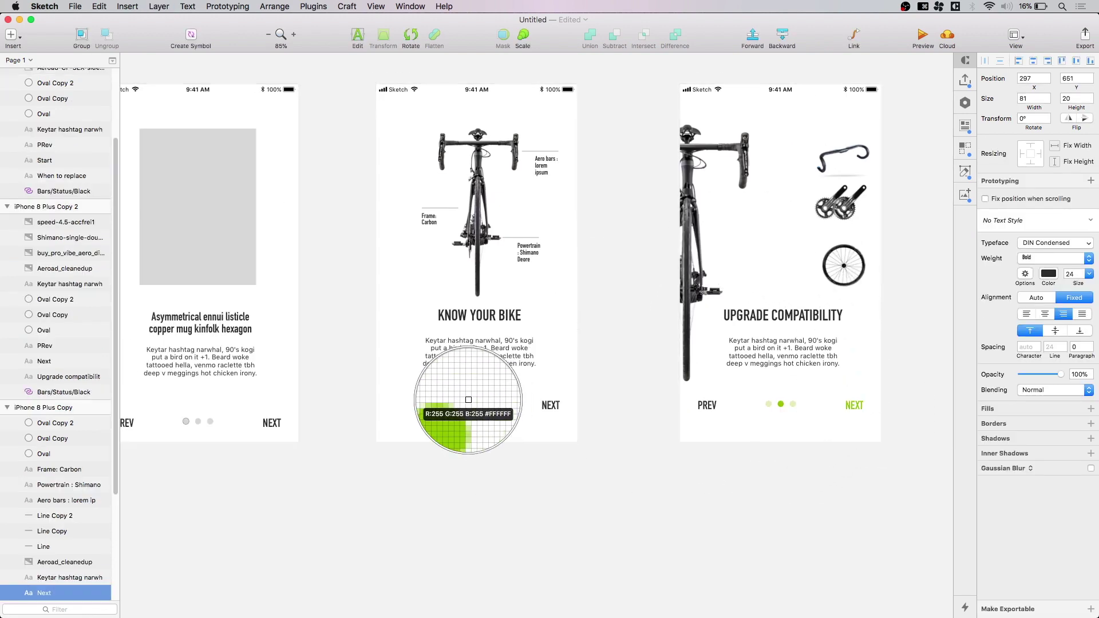
{"action": "left_click", "coordinate": [467, 407]}
{"action": "left_click", "coordinate": [681, 500]}
Undo the displacement of the gray callout line belonging to the "Frame: Carbon" label on the "Know your bike" artboard.
{"action": "scroll", "coordinate": [400, 539], "scroll_direction": "down", "scroll_amount": 5}
{"action": "left_click_drag", "start_coordinate": [401, 539], "coordinate": [604, 505]}
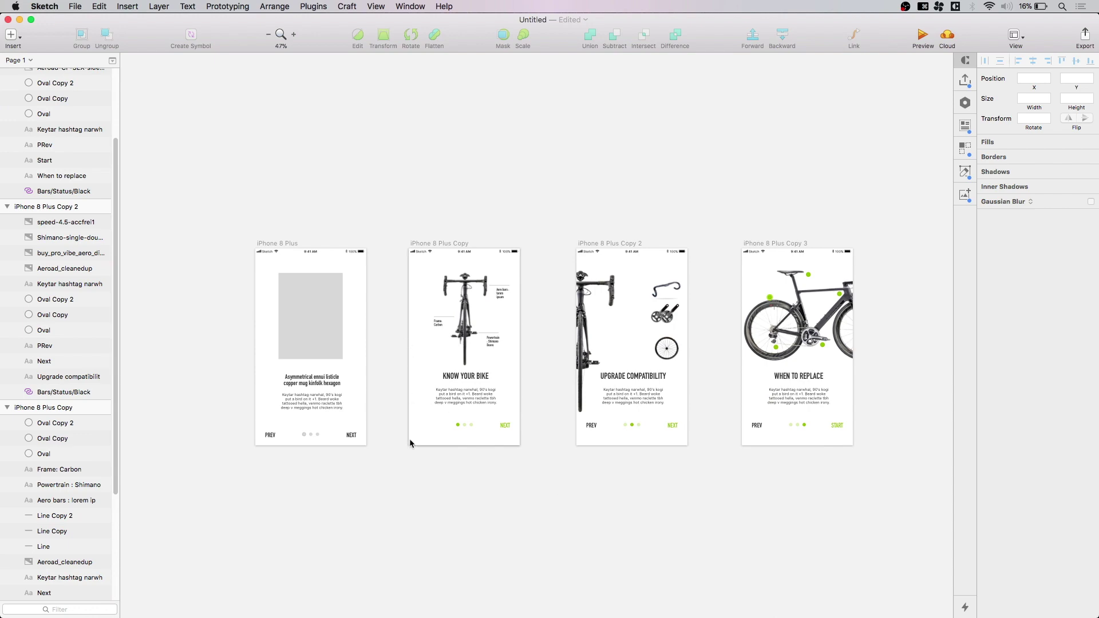
{"action": "left_click_drag", "start_coordinate": [692, 468], "coordinate": [622, 477]}
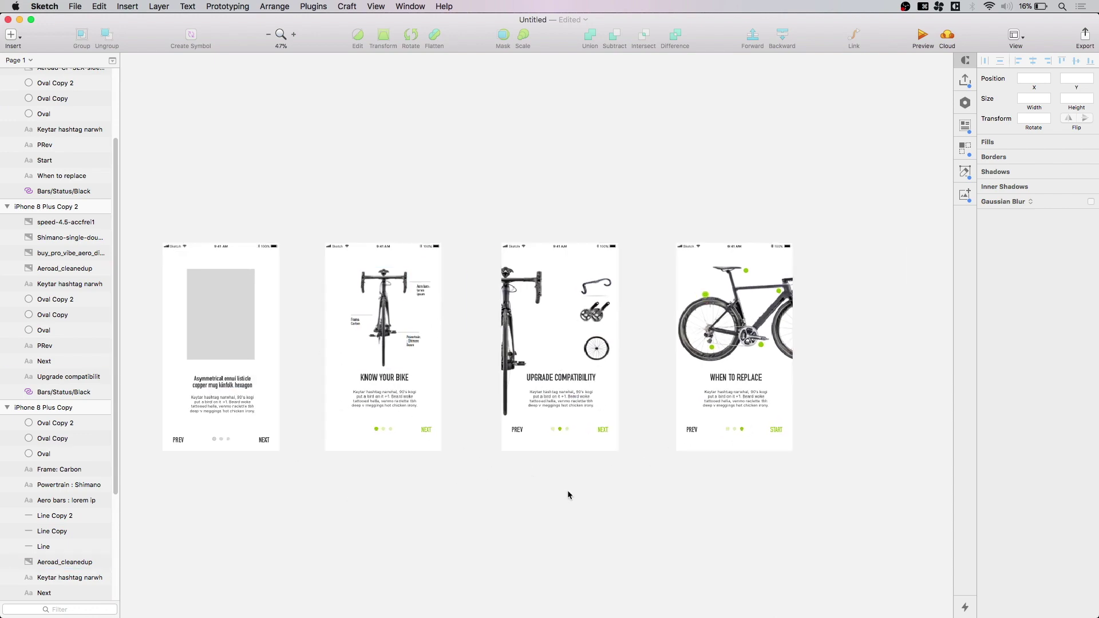
{"action": "scroll", "coordinate": [567, 490], "scroll_direction": "up", "scroll_amount": 5}
{"action": "key", "text": "Tab"}
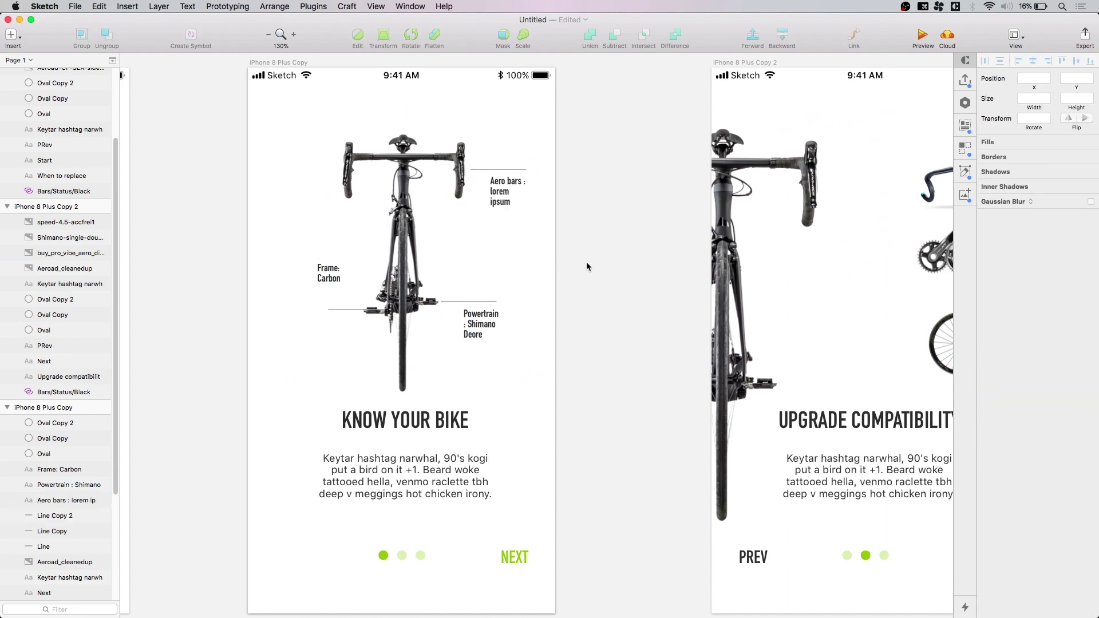
{"action": "key", "text": "super+z"}
{"action": "key", "text": "super+z"}
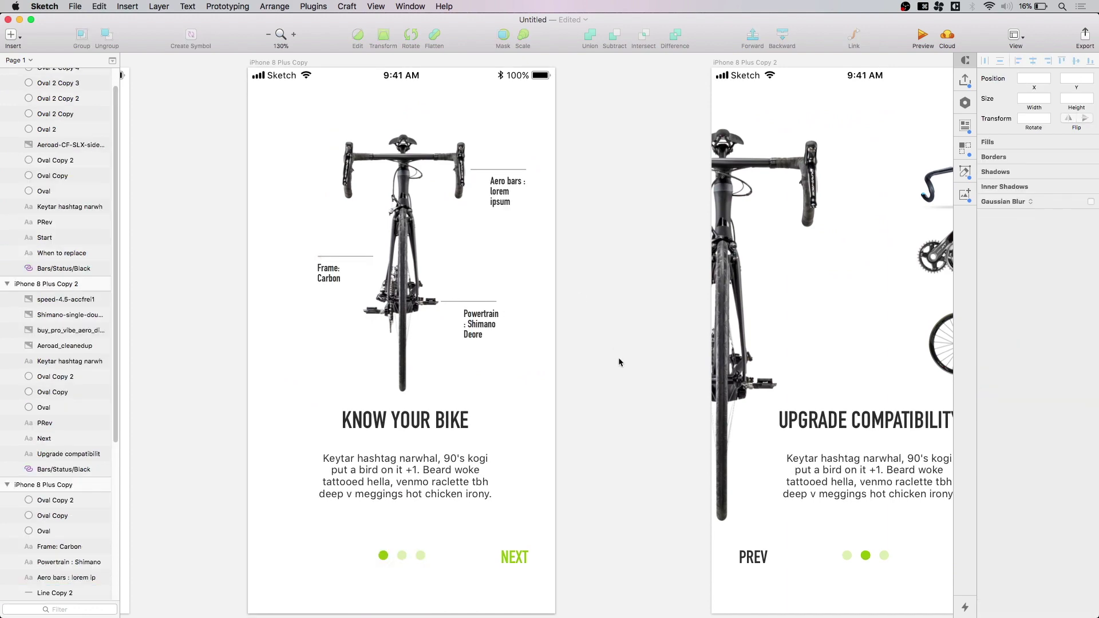
Recolor all three callout lines on the "Know your bike" artboard with the green sampled from its first pagination dot.
{"action": "scroll", "coordinate": [595, 287], "scroll_direction": "down", "scroll_amount": 3}
{"action": "left_click", "coordinate": [455, 250]}
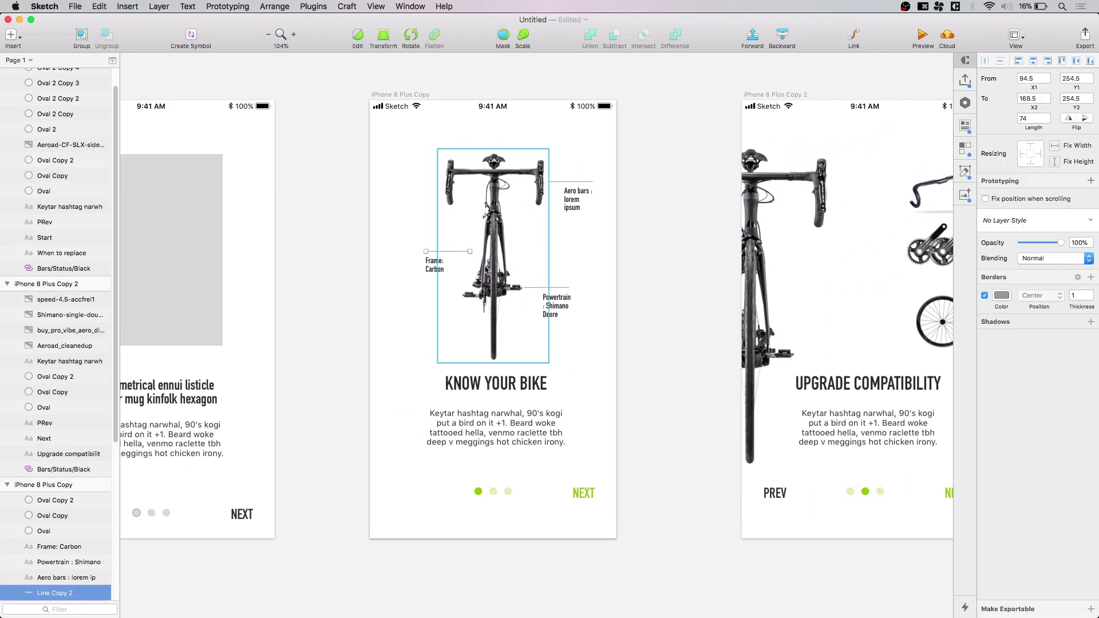
{"action": "left_click", "coordinate": [550, 287], "text": "shift"}
{"action": "left_click", "coordinate": [569, 181], "text": "shift"}
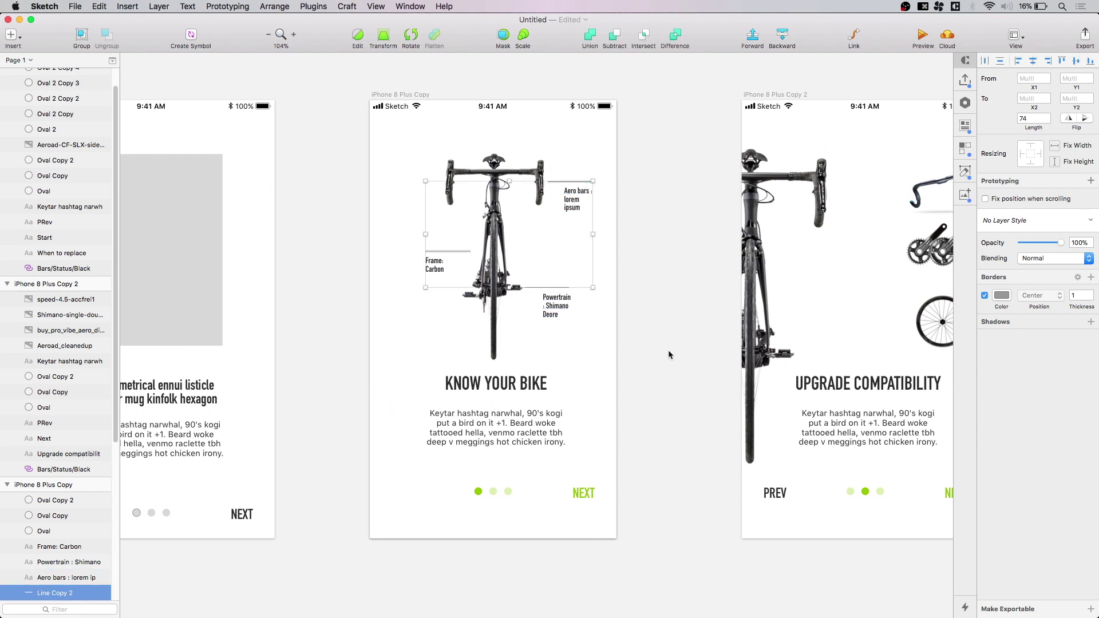
{"action": "key", "text": "ctrl+c"}
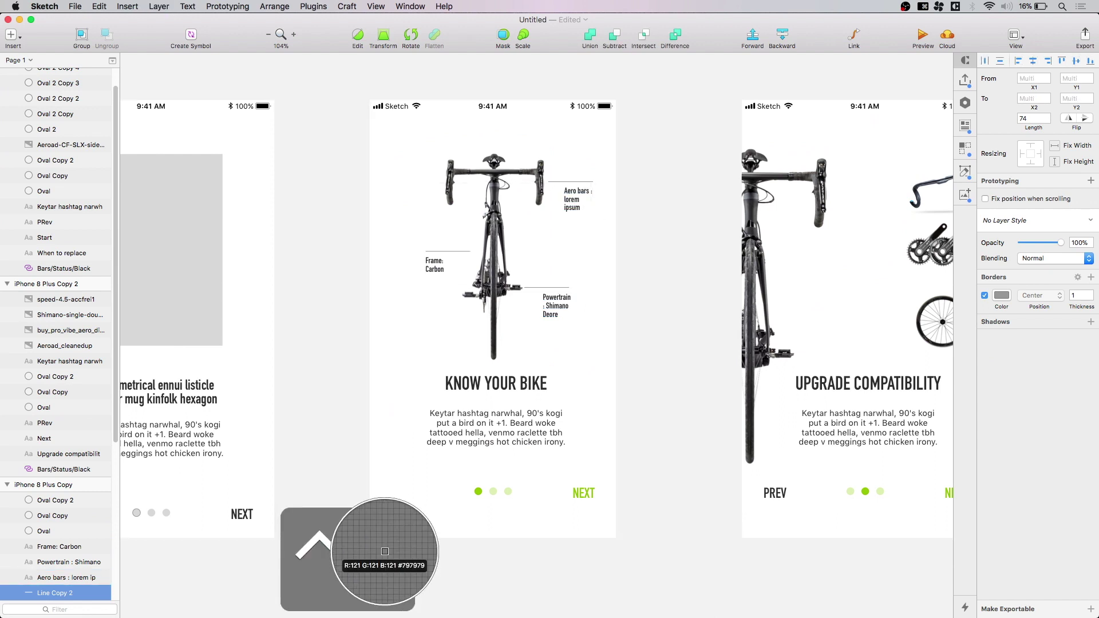
{"action": "left_click", "coordinate": [479, 494]}
{"action": "left_click", "coordinate": [638, 350]}
Set the font size of the "Aero bars", "Frame" and "Powertrain" callout labels to 12.
{"action": "scroll", "coordinate": [629, 338], "scroll_direction": "up", "scroll_amount": 3}
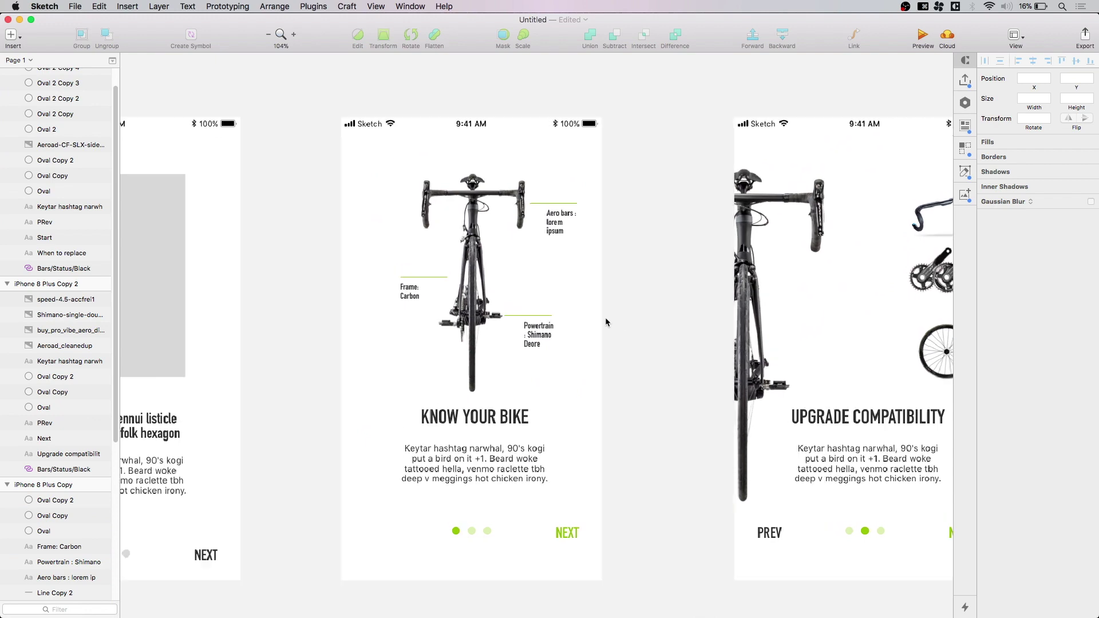
{"action": "scroll", "coordinate": [604, 319], "scroll_direction": "up", "scroll_amount": 5}
{"action": "scroll", "coordinate": [554, 263], "scroll_direction": "up", "scroll_amount": 5}
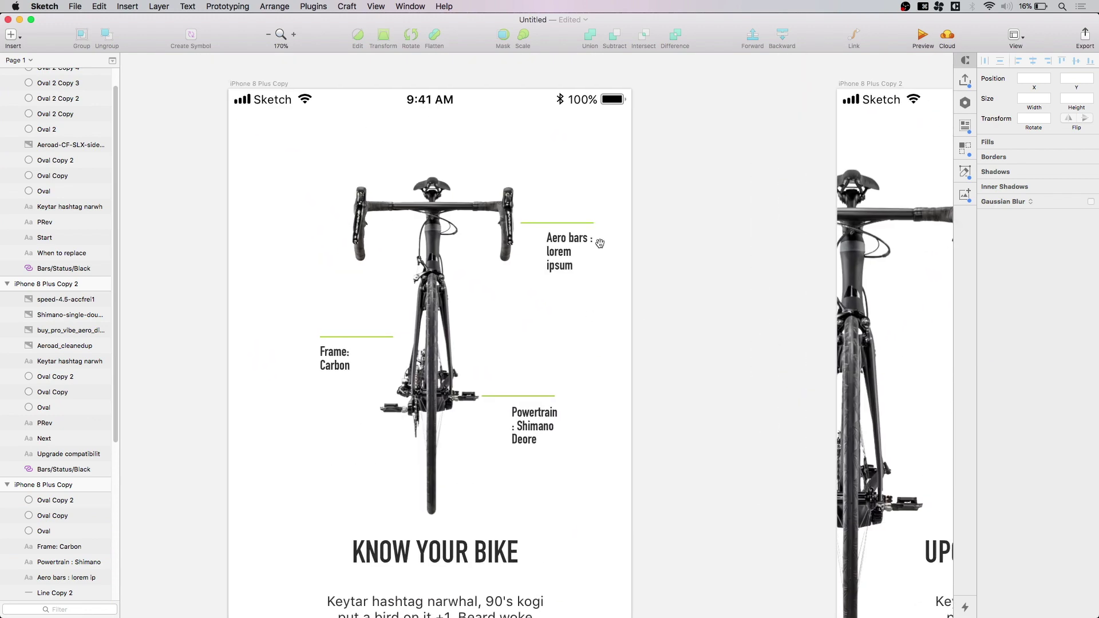
{"action": "scroll", "coordinate": [590, 412], "scroll_direction": "down", "scroll_amount": 5}
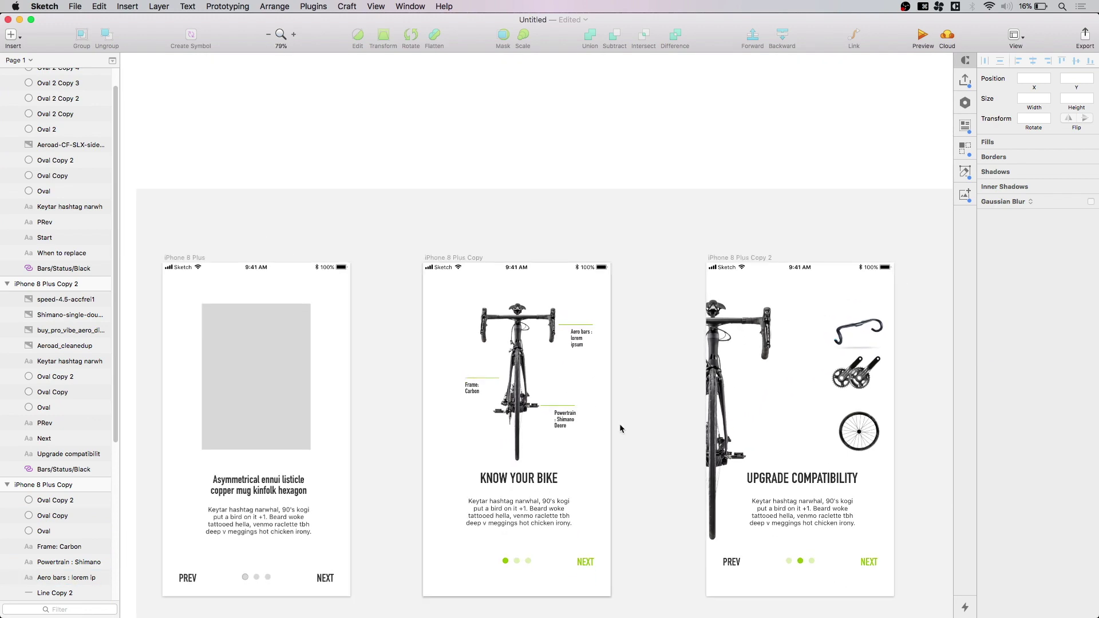
{"action": "scroll", "coordinate": [620, 428], "scroll_direction": "down", "scroll_amount": 1}
{"action": "scroll", "coordinate": [619, 429], "scroll_direction": "right", "scroll_amount": 1}
{"action": "left_click", "coordinate": [538, 306]}
{"action": "left_click", "coordinate": [434, 357], "text": "shift"}
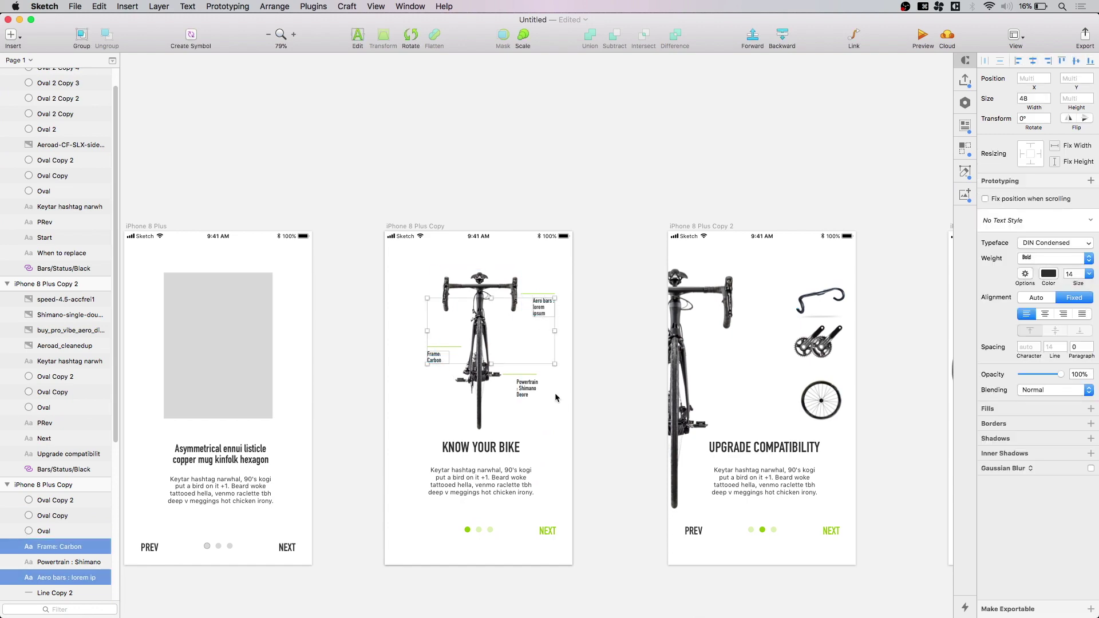
{"action": "left_click", "coordinate": [527, 388], "text": "shift"}
{"action": "left_click", "coordinate": [1080, 275]}
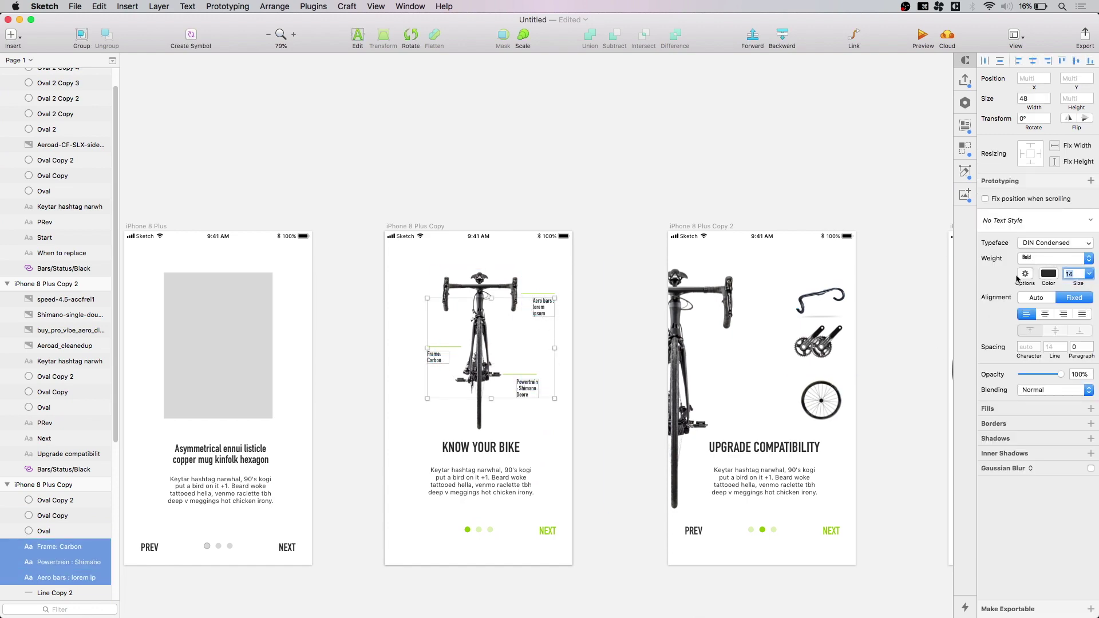
{"action": "type", "text": "12"}
{"action": "key", "text": "Return"}
{"action": "left_click", "coordinate": [583, 304]}
Replace the words "Aero bars" in the handlebar callout with uppercase "AERO BARS".
{"action": "scroll", "coordinate": [581, 309], "scroll_direction": "up", "scroll_amount": 5}
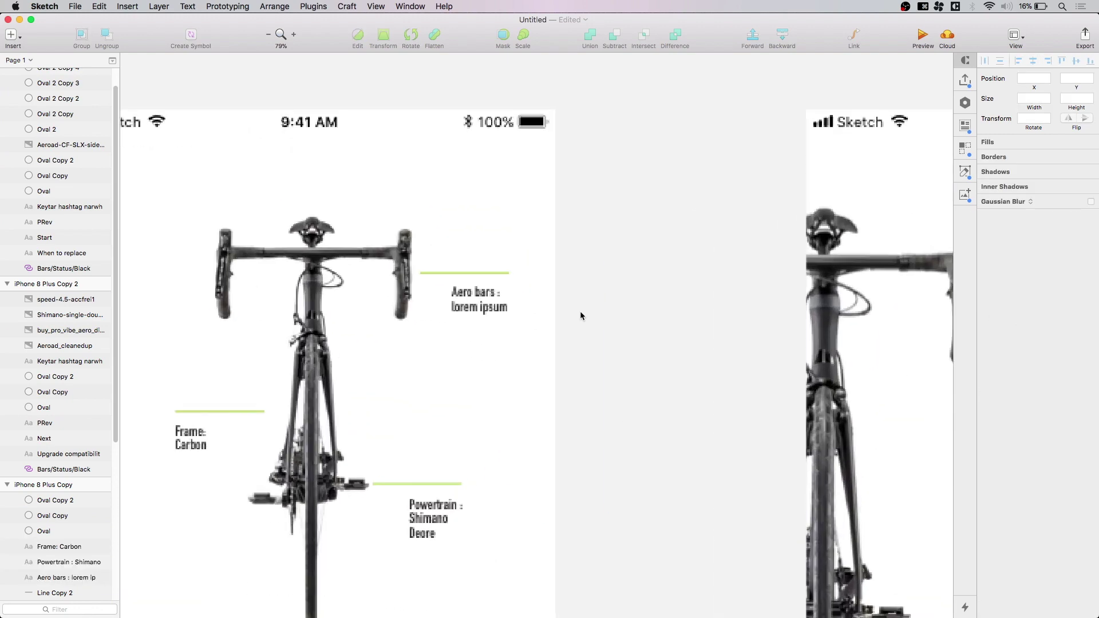
{"action": "scroll", "coordinate": [579, 369], "scroll_direction": "down", "scroll_amount": 3}
{"action": "left_click_drag", "start_coordinate": [654, 375], "coordinate": [680, 377]}
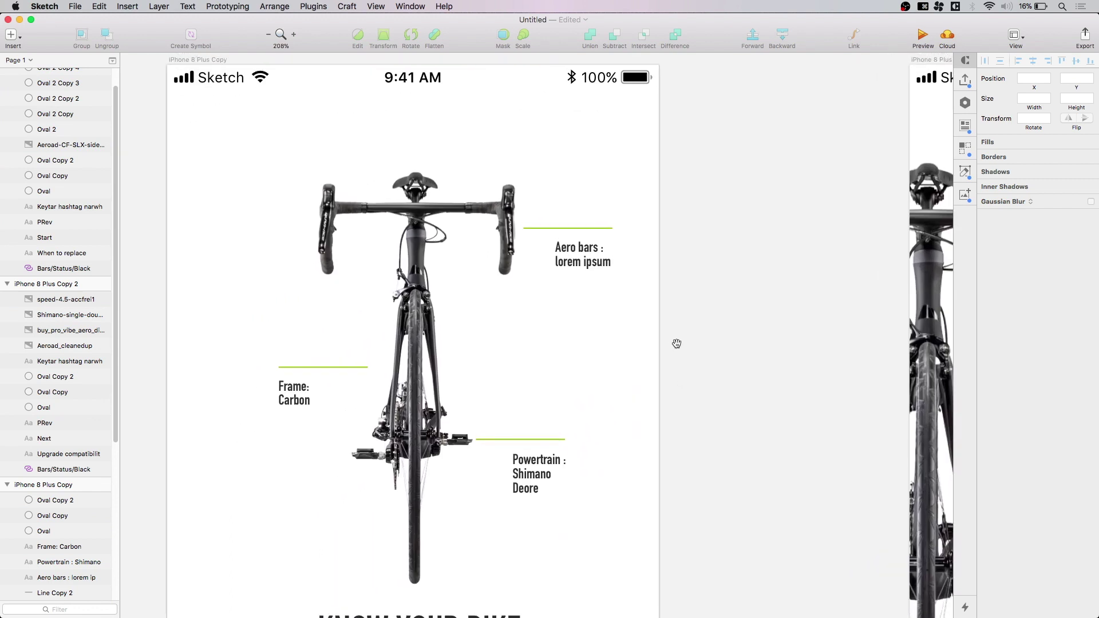
{"action": "scroll", "coordinate": [677, 344], "scroll_direction": "down", "scroll_amount": 3}
{"action": "left_click", "coordinate": [575, 157]}
{"action": "double_click", "coordinate": [589, 156]}
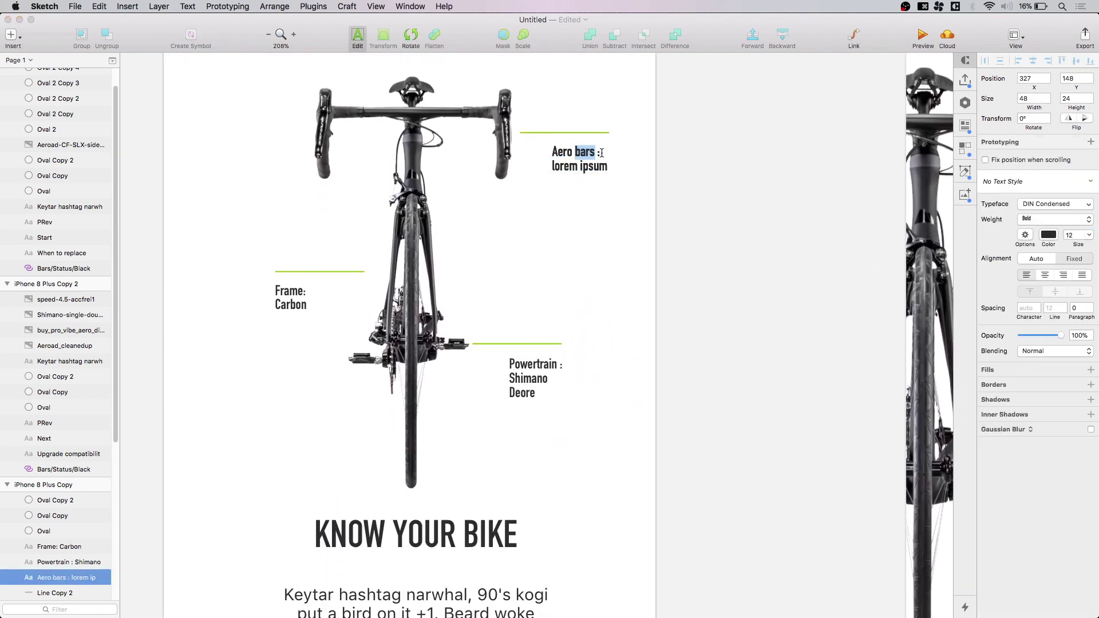
{"action": "left_click_drag", "start_coordinate": [598, 152], "coordinate": [527, 148]}
{"action": "type", "text": "AERO BARS"}
{"action": "key", "text": "Escape"}
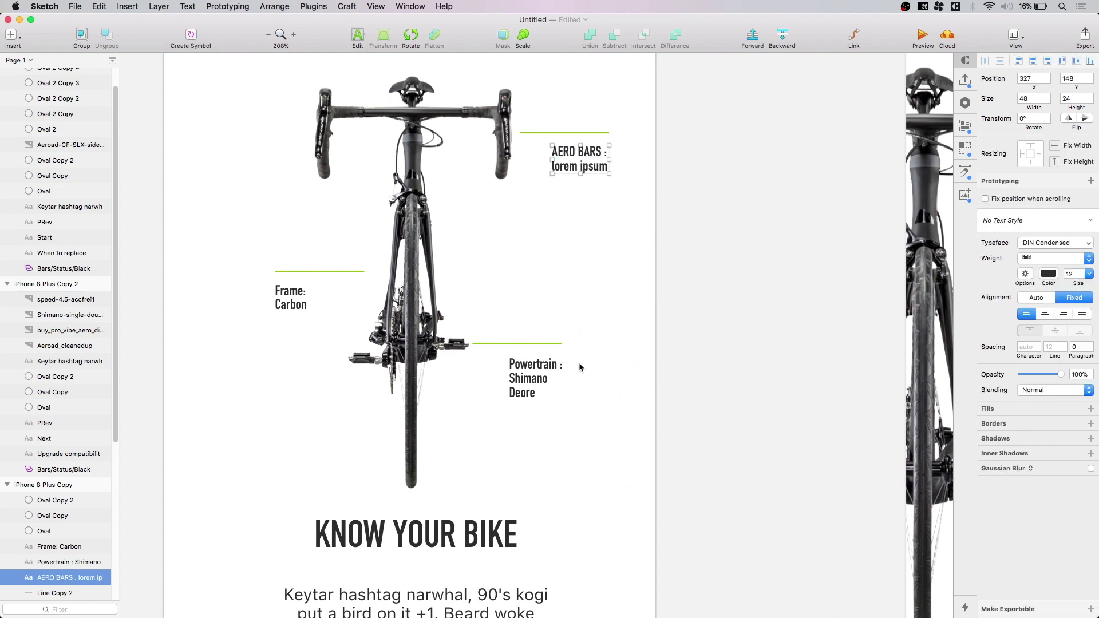
Change "Powertrain" and "Frame:" in the callout labels on the "Know your bike" artboard to uppercase "POWERTRAIN" and "FRAME:".
{"action": "left_click", "coordinate": [532, 365]}
{"action": "double_click", "coordinate": [550, 364]}
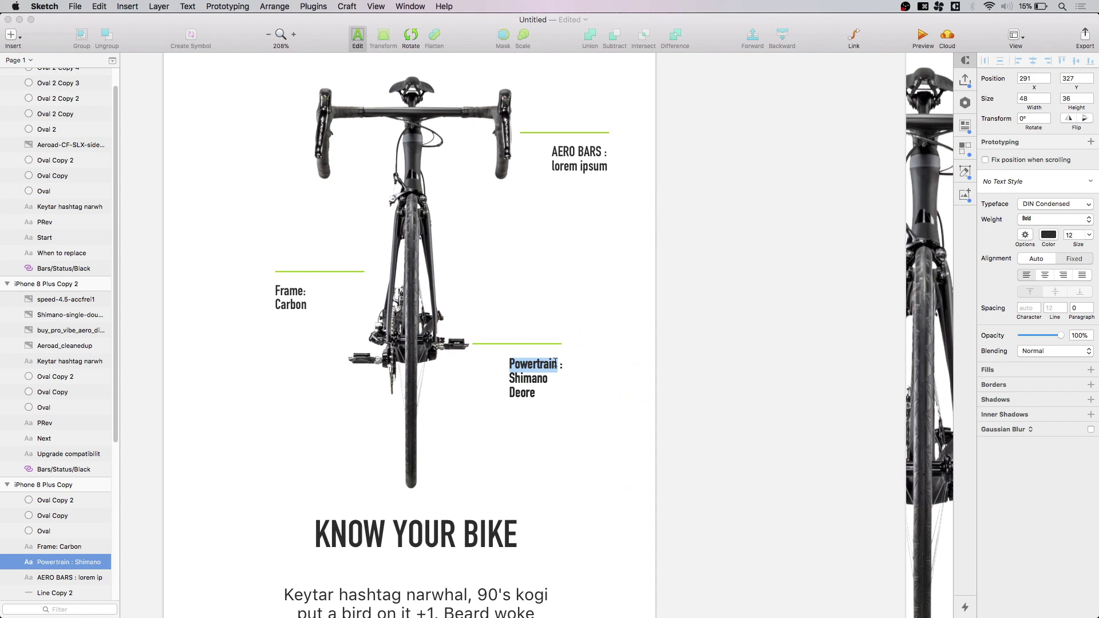
{"action": "type", "text": "POWERTRAIN"}
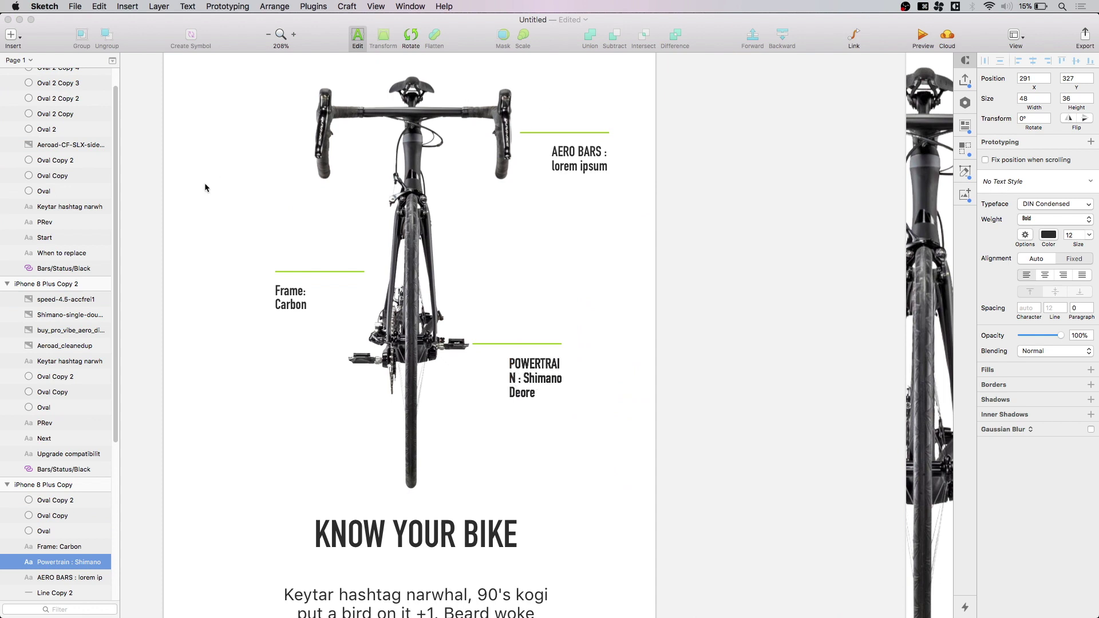
{"action": "left_click", "coordinate": [289, 291]}
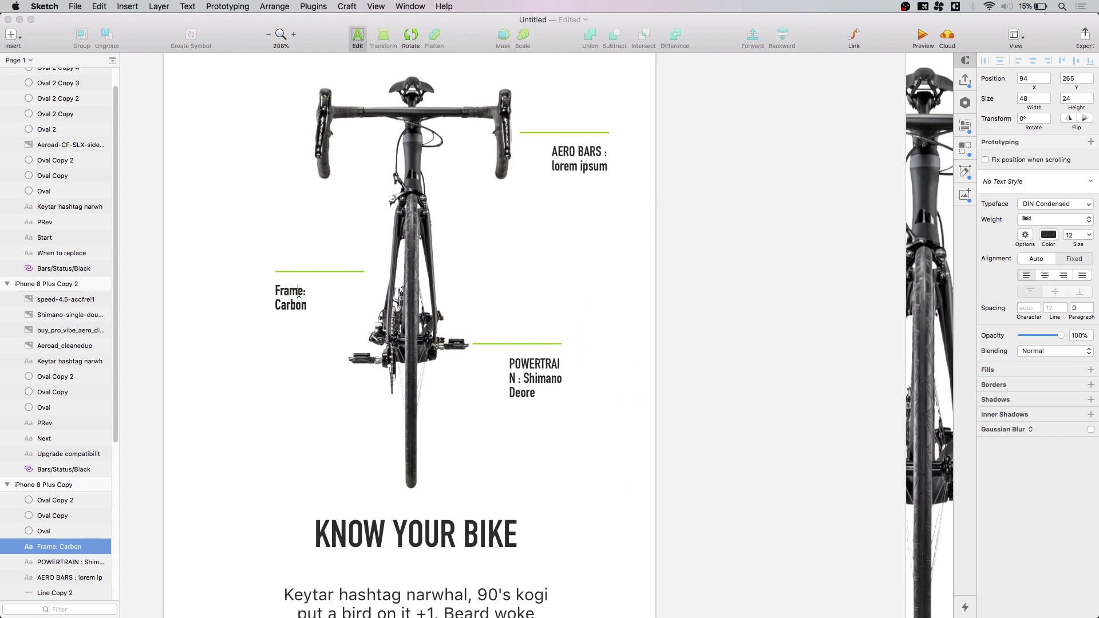
{"action": "double_click", "coordinate": [303, 291]}
{"action": "type", "text": "FRAME:"}
{"action": "key", "text": "Escape"}
Set the text box width of the POWERTRAIN, AERO BARS and FRAME callout labels to 58.
{"action": "left_click", "coordinate": [518, 379]}
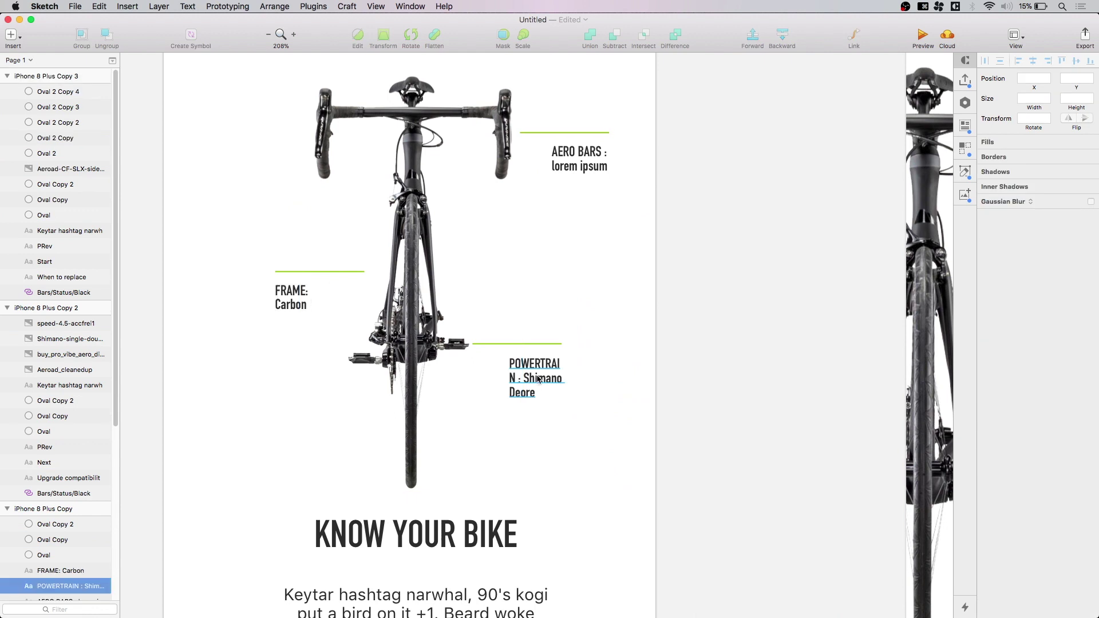
{"action": "left_click_drag", "start_coordinate": [507, 378], "coordinate": [497, 377]}
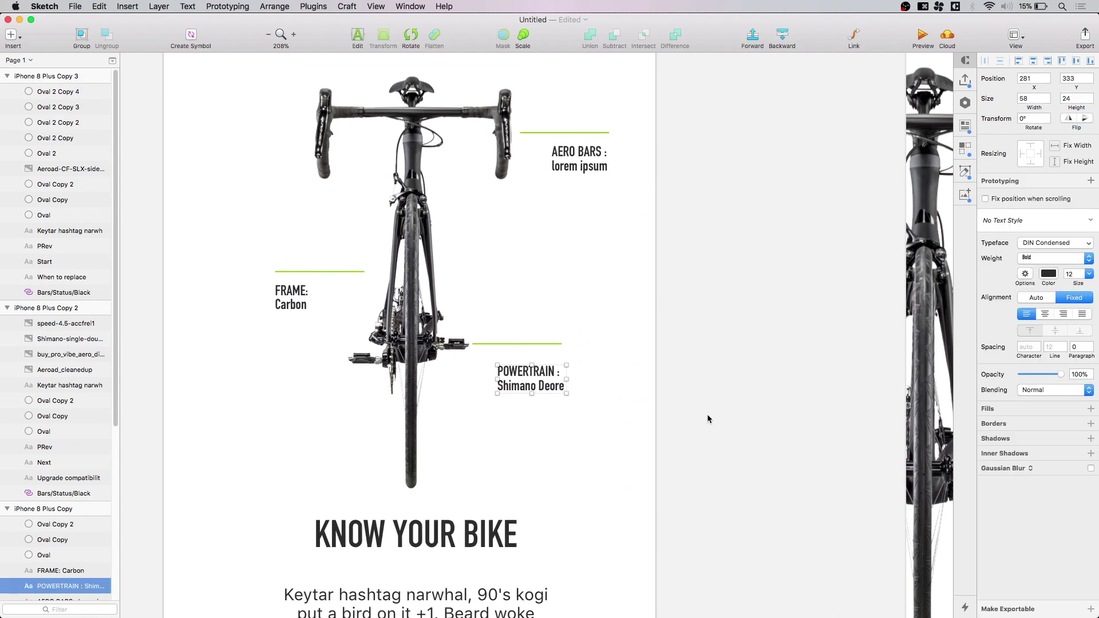
{"action": "left_click", "coordinate": [597, 162]}
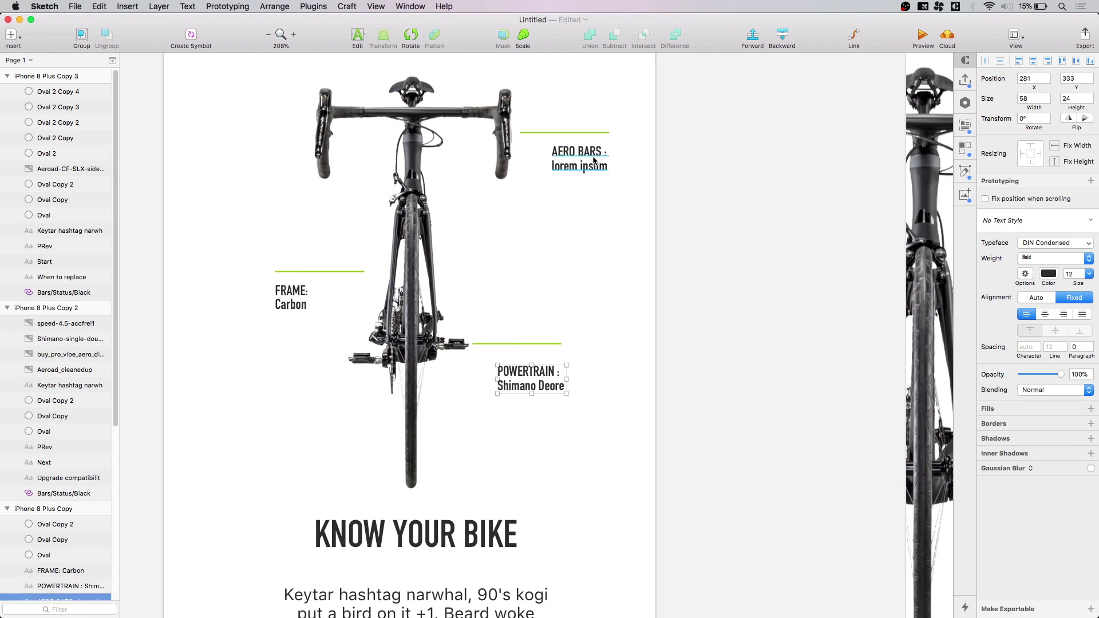
{"action": "left_click", "coordinate": [1025, 98]}
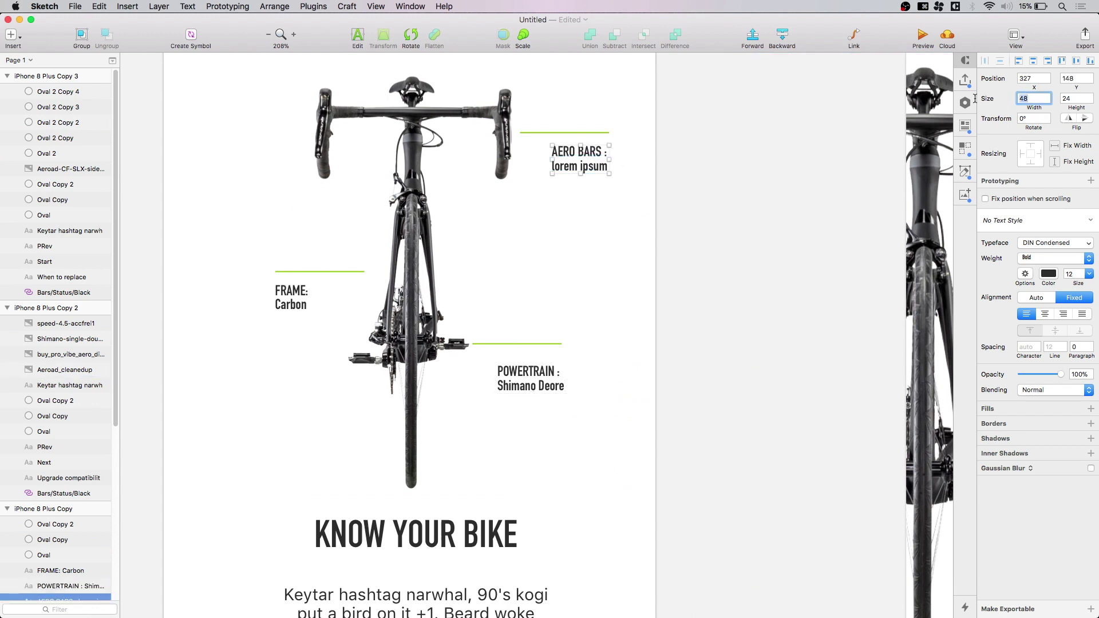
{"action": "type", "text": "58"}
{"action": "key", "text": "Return"}
{"action": "left_click", "coordinate": [292, 298]}
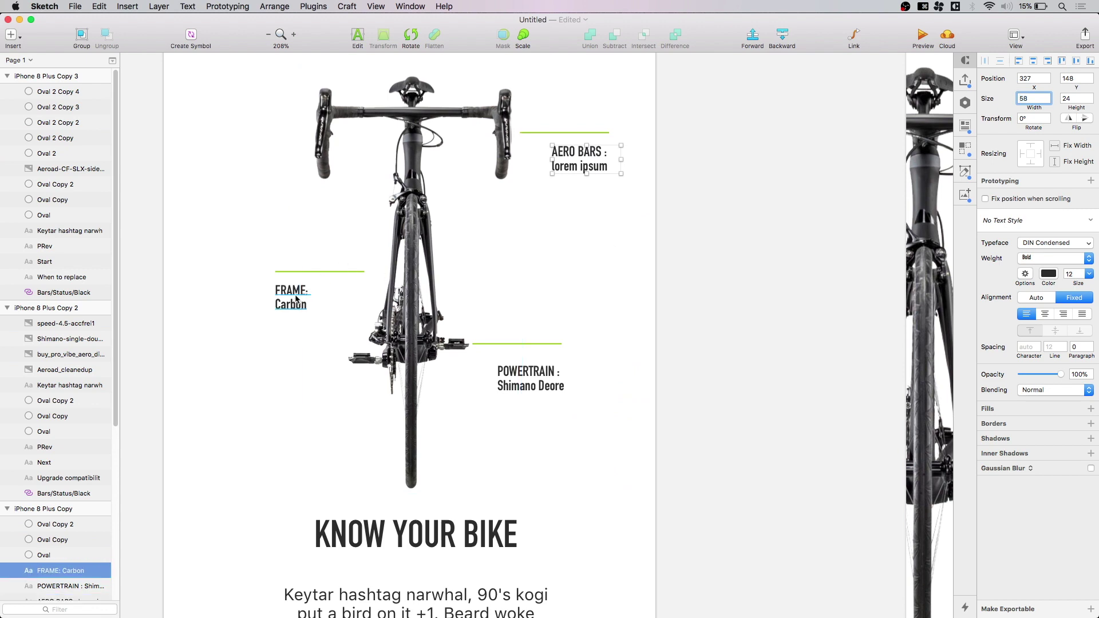
{"action": "left_click", "coordinate": [1034, 98]}
{"action": "type", "text": "58"}
{"action": "key", "text": "Return"}
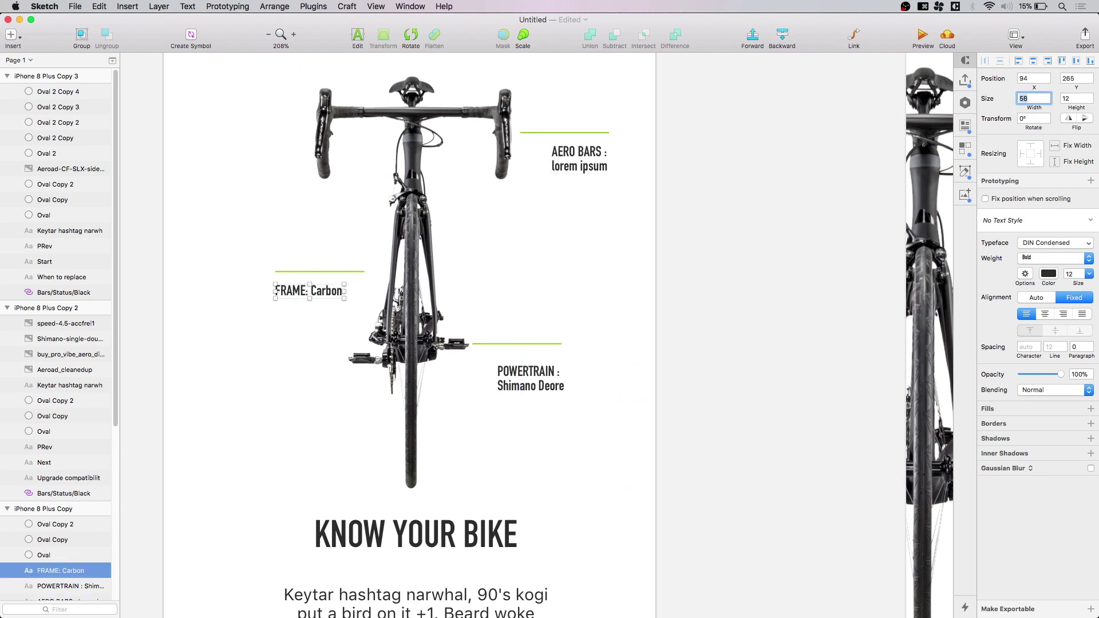
Shift the AERO BARS label to X 317 and the POWERTRAIN label to X 277 beneath their green lines.
{"action": "left_click", "coordinate": [710, 136]}
{"action": "left_click", "coordinate": [590, 155]}
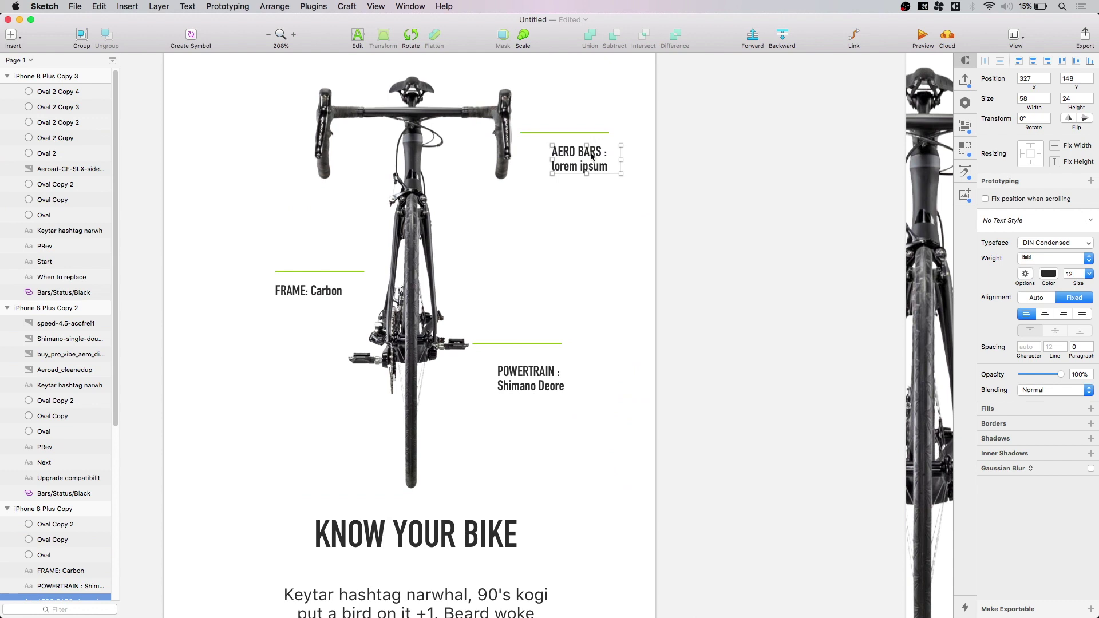
{"action": "key", "text": "super+z"}
{"action": "left_click", "coordinate": [648, 182]}
{"action": "left_click", "coordinate": [598, 179]}
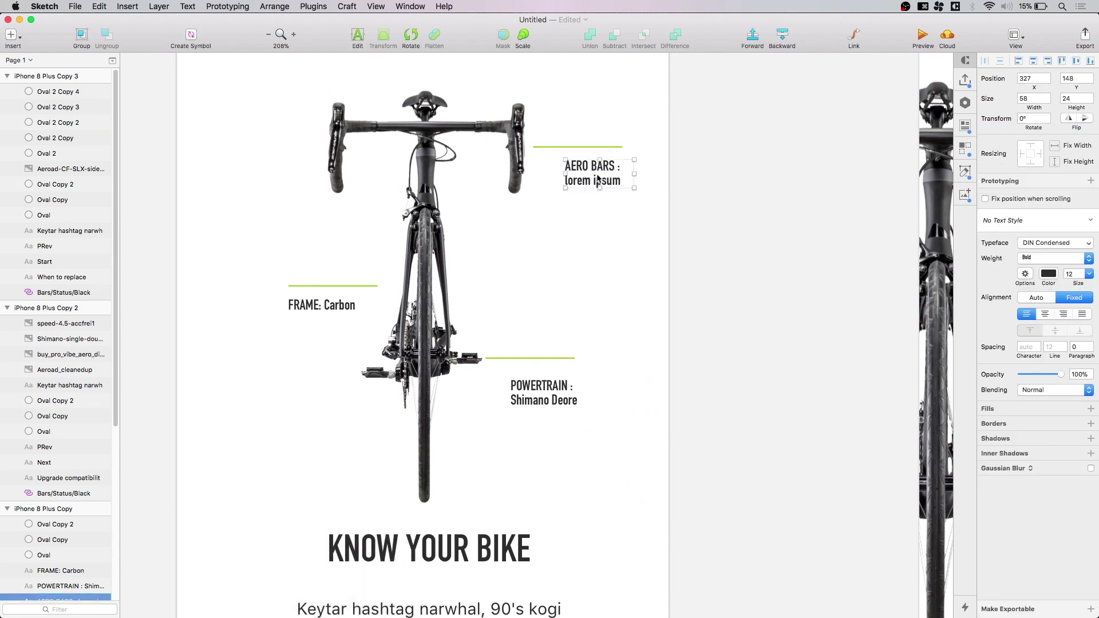
{"action": "left_click", "coordinate": [666, 267]}
{"action": "scroll", "coordinate": [650, 361], "scroll_direction": "down", "scroll_amount": 2}
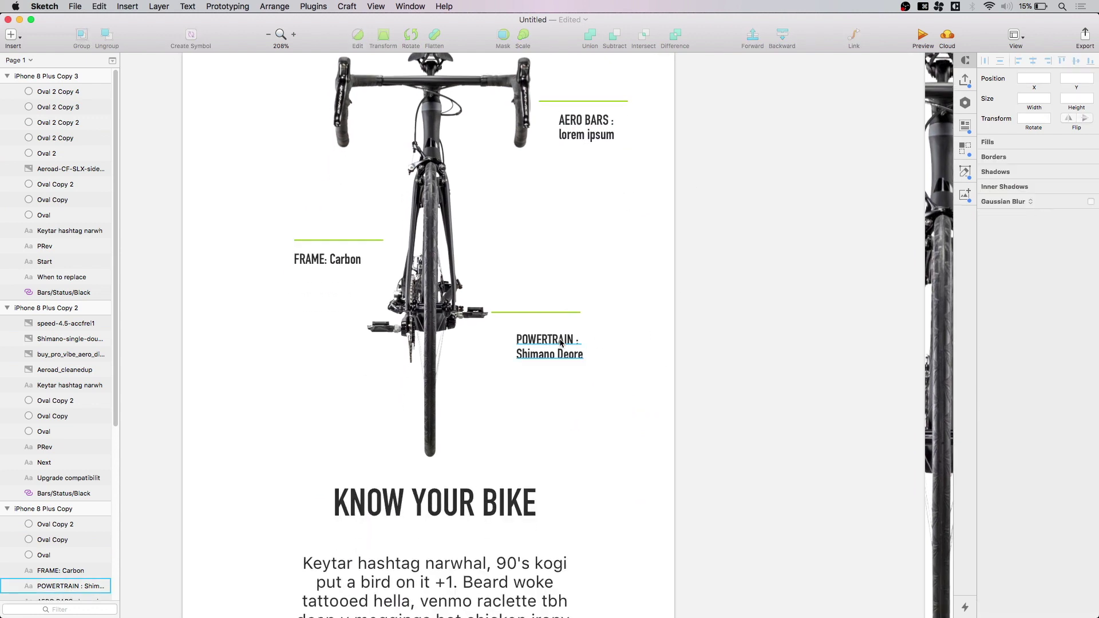
{"action": "left_click", "coordinate": [561, 343]}
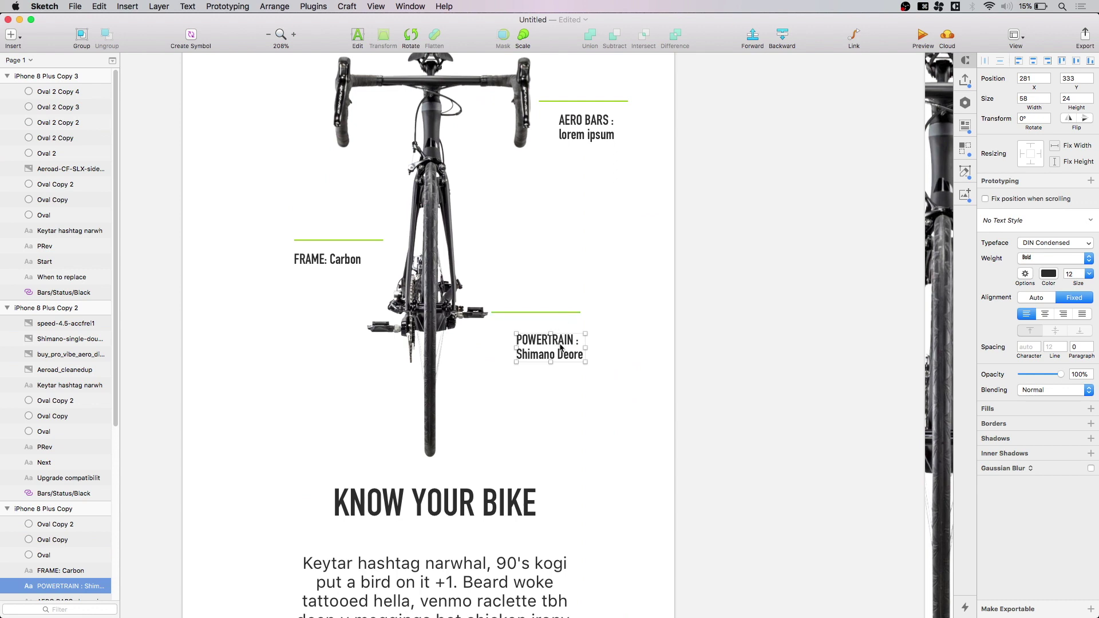
{"action": "left_click_drag", "start_coordinate": [557, 343], "coordinate": [552, 343]}
{"action": "left_click", "coordinate": [310, 259]}
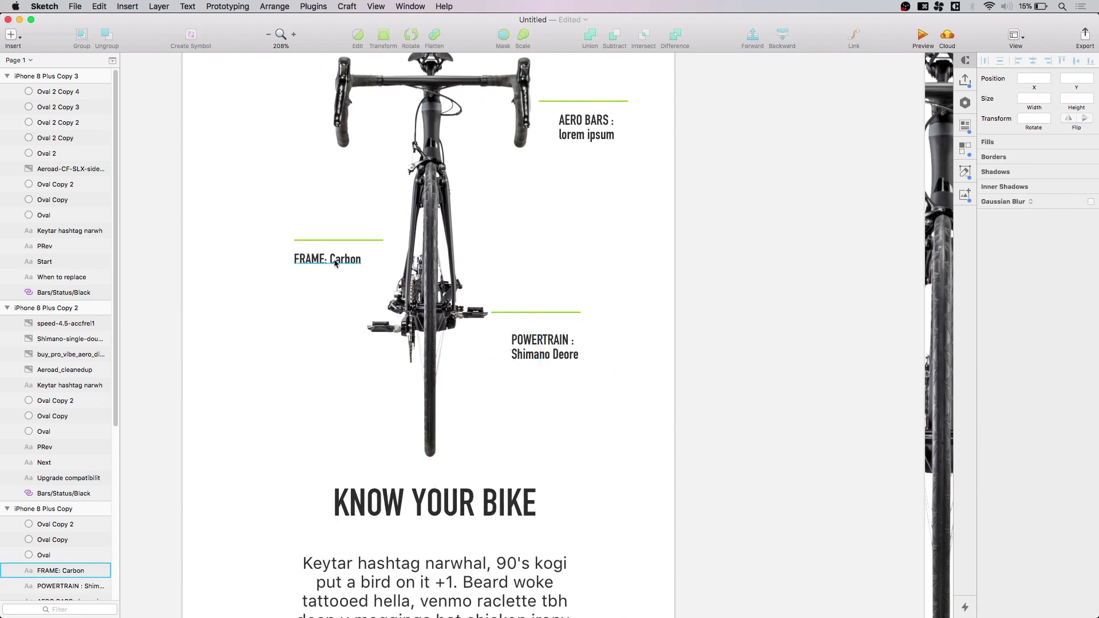
{"action": "left_click", "coordinate": [679, 363]}
Replace "lorem ipsum" in the AERO BARS callout with "EC90 SLX" on its second line.
{"action": "scroll", "coordinate": [709, 281], "scroll_direction": "up", "scroll_amount": 3}
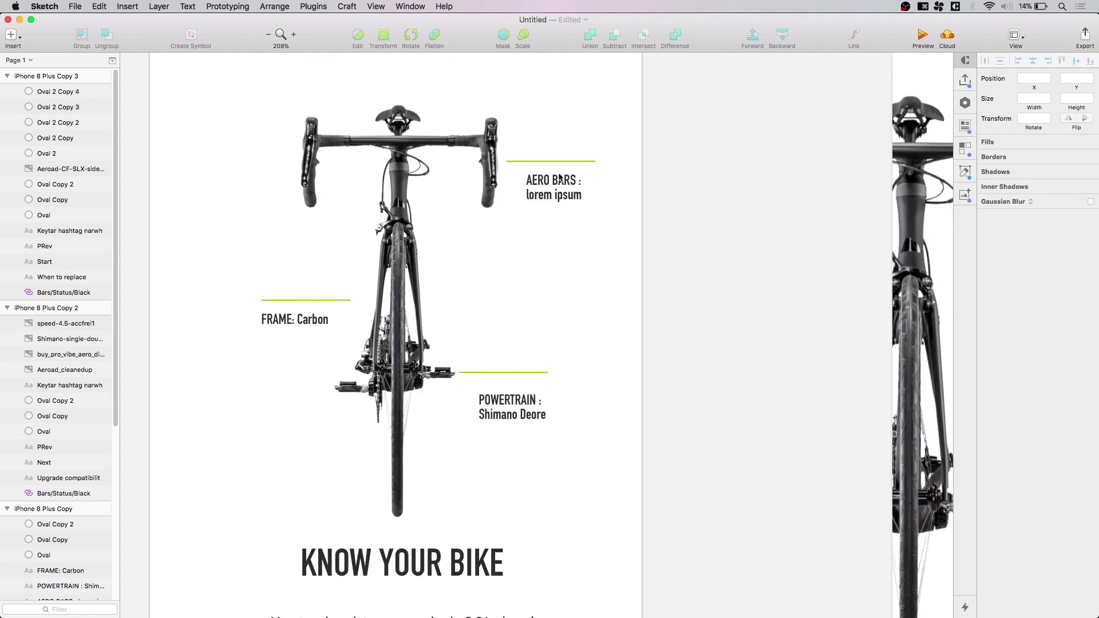
{"action": "left_click", "coordinate": [555, 194]}
{"action": "double_click", "coordinate": [554, 194]}
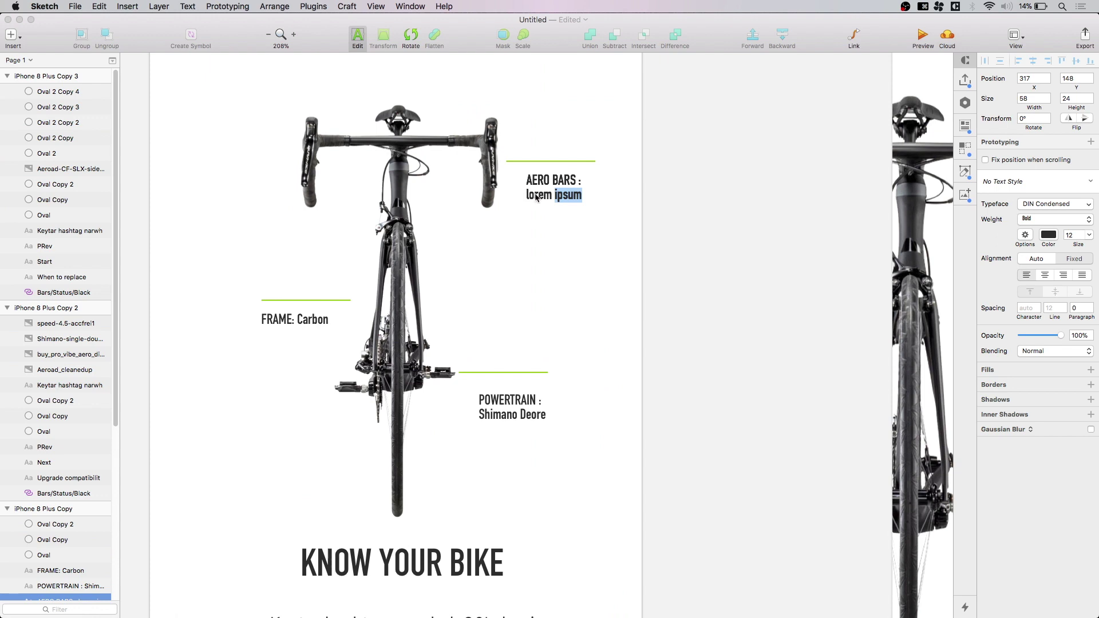
{"action": "left_click", "coordinate": [582, 183]}
{"action": "left_click_drag", "start_coordinate": [583, 184], "coordinate": [597, 220]}
{"action": "type", "text": "S"}
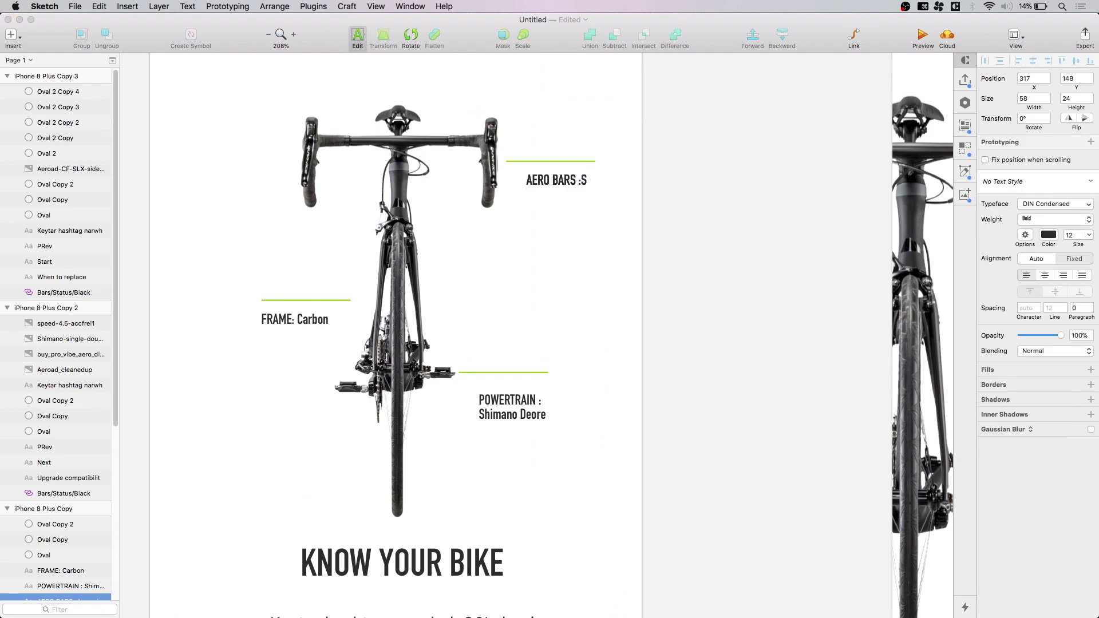
{"action": "type", "text": "C90"}
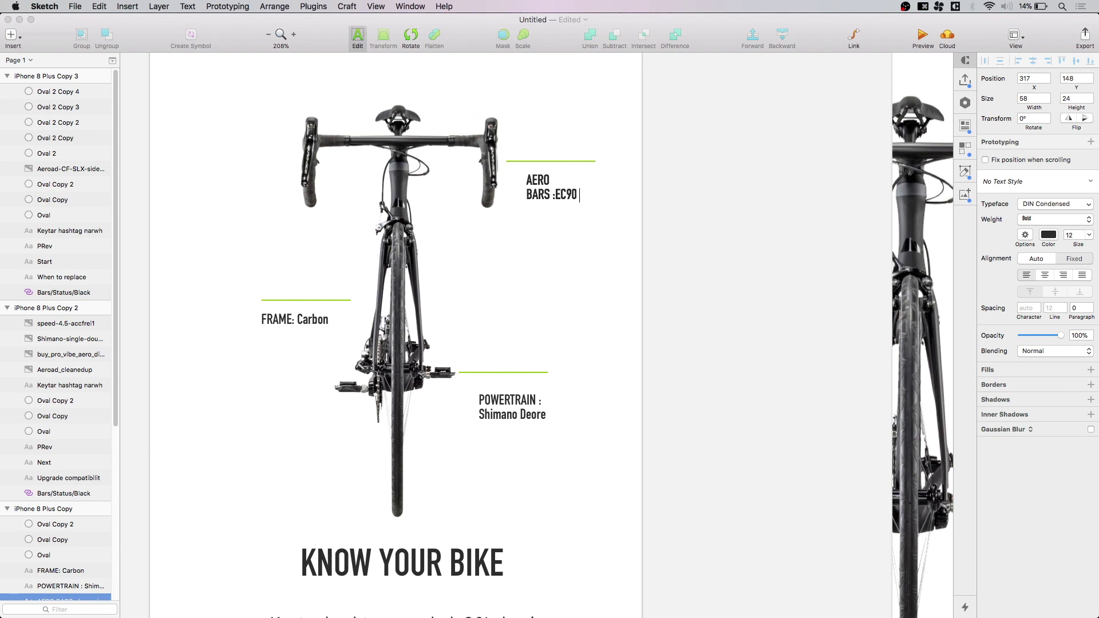
{"action": "type", "text": " SLX"}
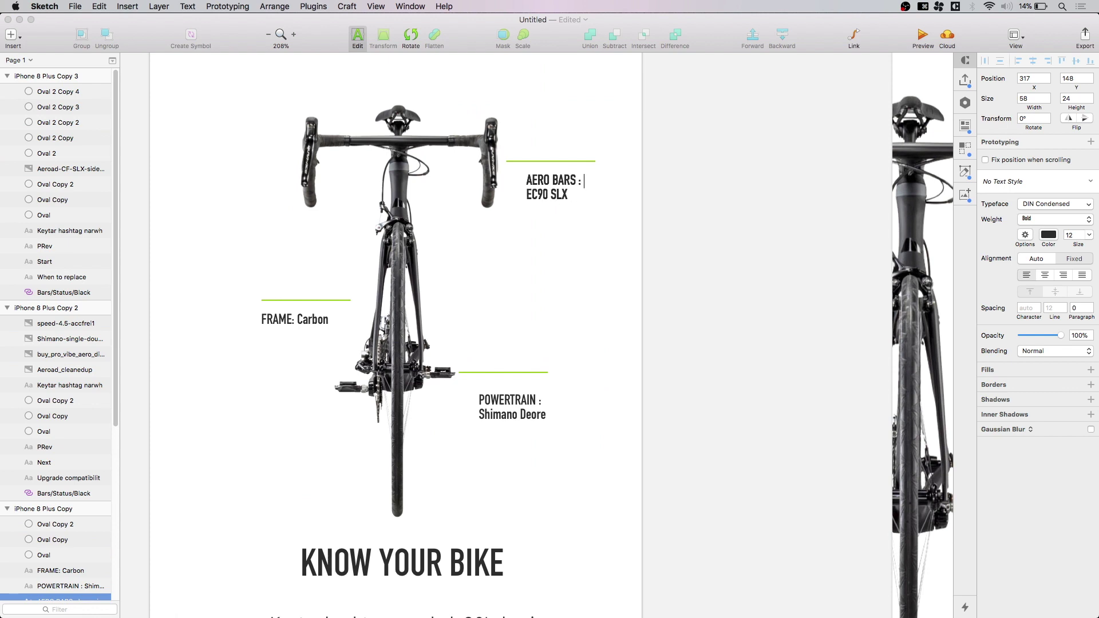
{"action": "left_click", "coordinate": [719, 396]}
Replace "Carbon" in the FRAME callout with "Synapse Disc, BallisTec Hi-Mod Carbon, Di2".
{"action": "double_click", "coordinate": [283, 320]}
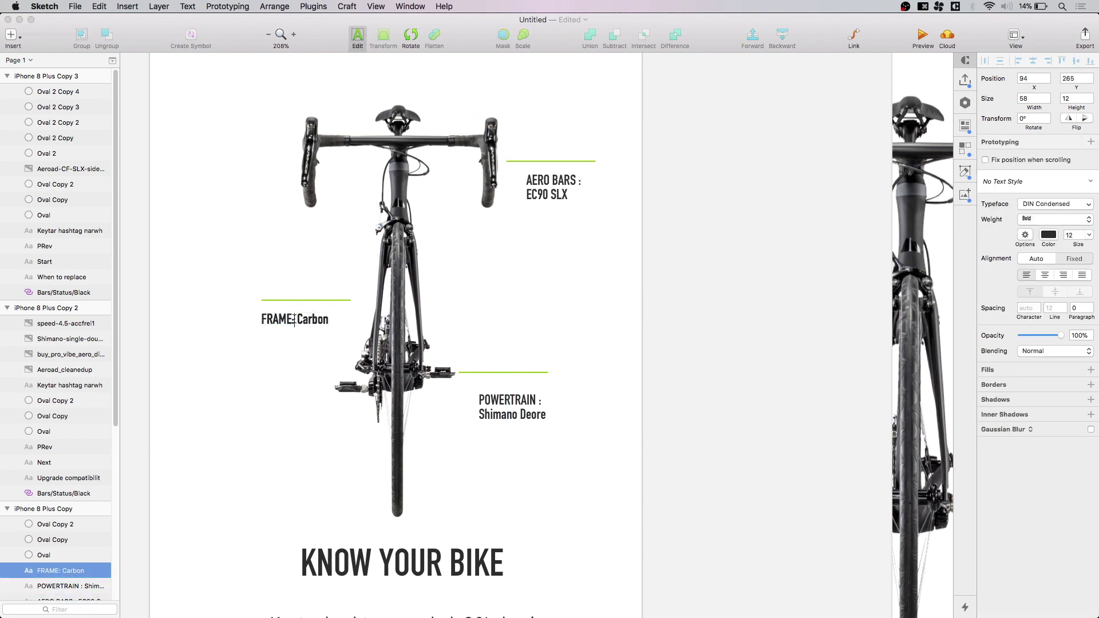
{"action": "left_click_drag", "start_coordinate": [297, 320], "coordinate": [350, 322]}
{"action": "type", "text": "Synapse Disc, Balliste"}
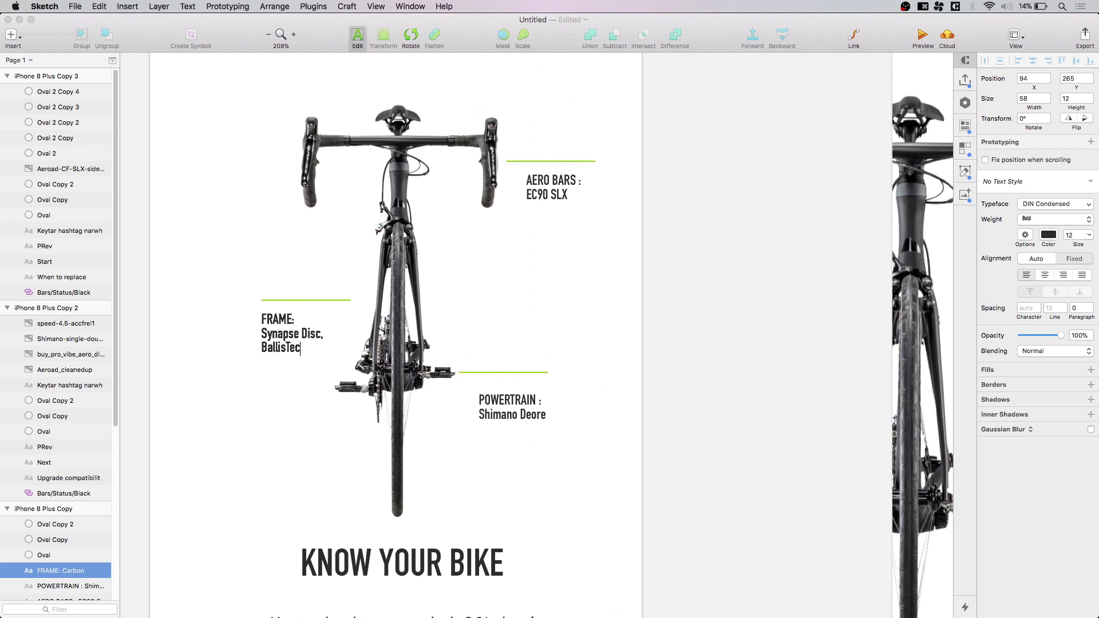
{"action": "type", "text": "c Hi-Mod Carbon, D"}
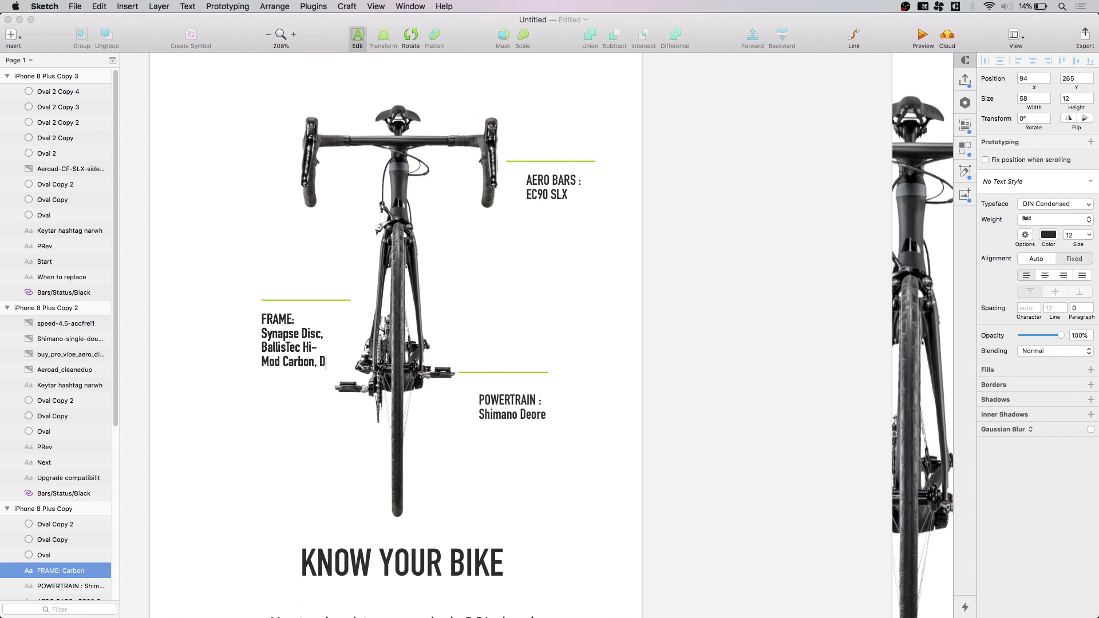
{"action": "type", "text": "i2"}
Add "HOLLOWTECH II Crankset" below "Shimano Deore" in the POWERTRAIN callout.
{"action": "left_click", "coordinate": [490, 417]}
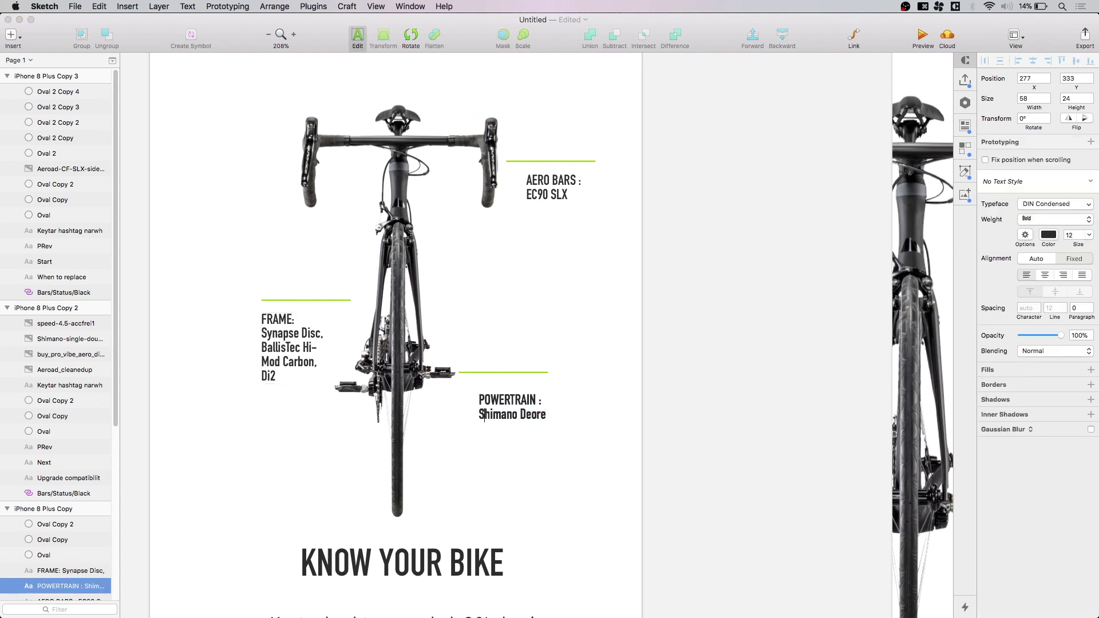
{"action": "left_click_drag", "start_coordinate": [484, 414], "coordinate": [658, 473]}
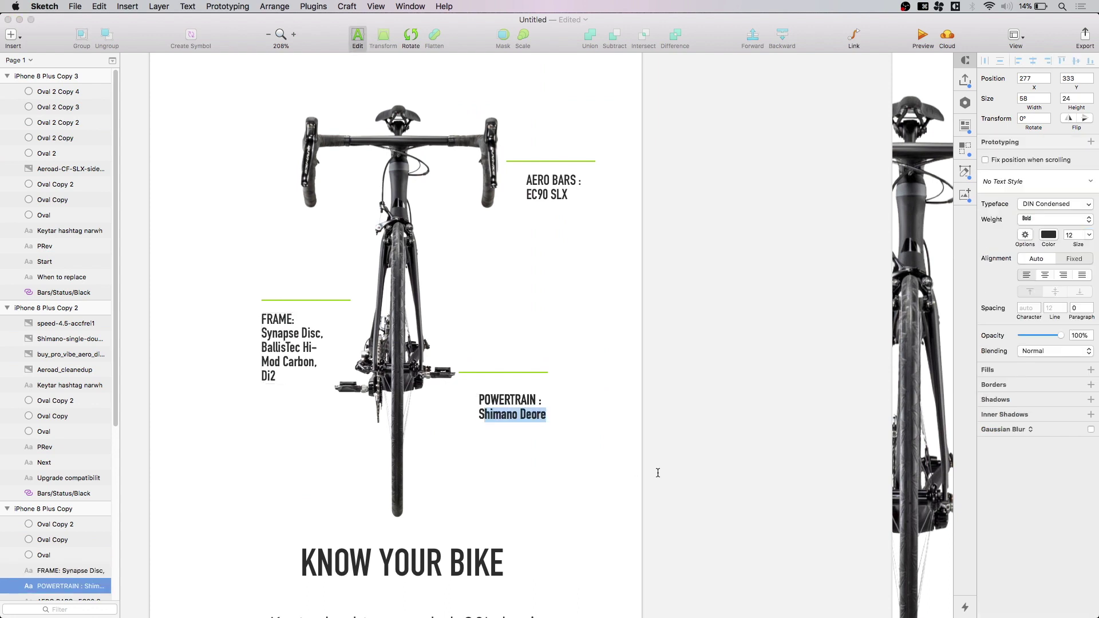
{"action": "key", "text": "Right"}
{"action": "key", "text": "Return"}
{"action": "type", "text": "Hol"}
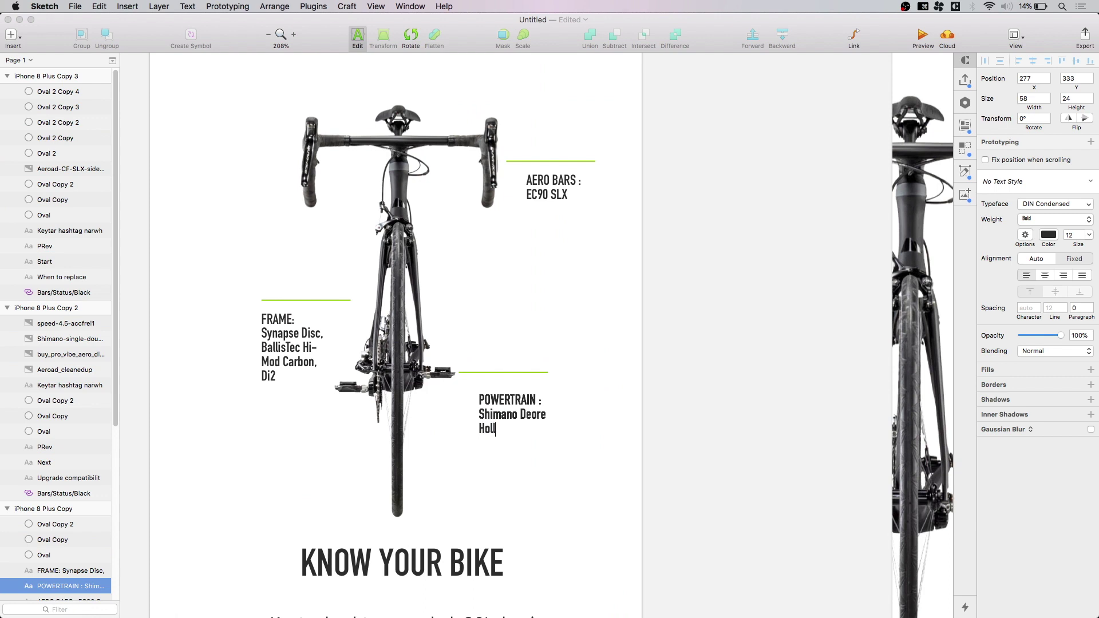
{"action": "type", "text": "OLLOWTECH 00"}
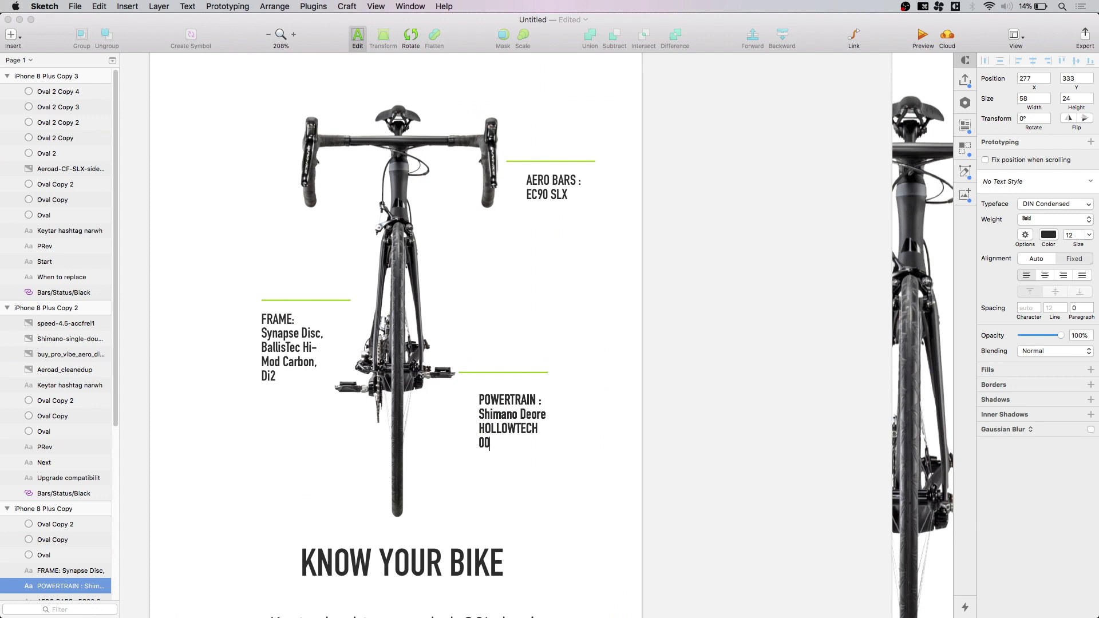
{"action": "key", "text": "BackSpace"}
{"action": "type", "text": "0"}
{"action": "key", "text": "BackSpace"}
{"action": "key", "text": "BackSpace"}
{"action": "type", "text": "II Crankset"}
{"action": "key", "text": "Escape"}
Replace the placeholder paragraph under "KNOW YOUR BIKE" with "Check out the detailed information about the groupset your bike uses and other components".
{"action": "scroll", "coordinate": [802, 460], "scroll_direction": "down", "scroll_amount": 5}
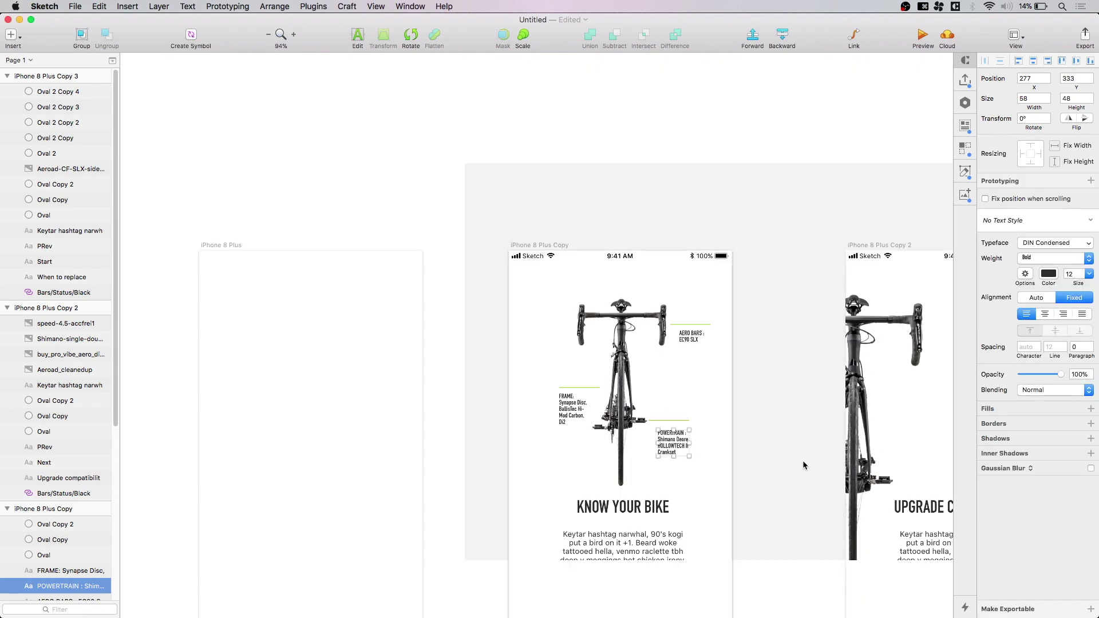
{"action": "scroll", "coordinate": [638, 342], "scroll_direction": "up", "scroll_amount": 3}
{"action": "scroll", "coordinate": [638, 423], "scroll_direction": "down", "scroll_amount": 2}
{"action": "scroll", "coordinate": [639, 423], "scroll_direction": "left", "scroll_amount": 2}
{"action": "double_click", "coordinate": [509, 362]}
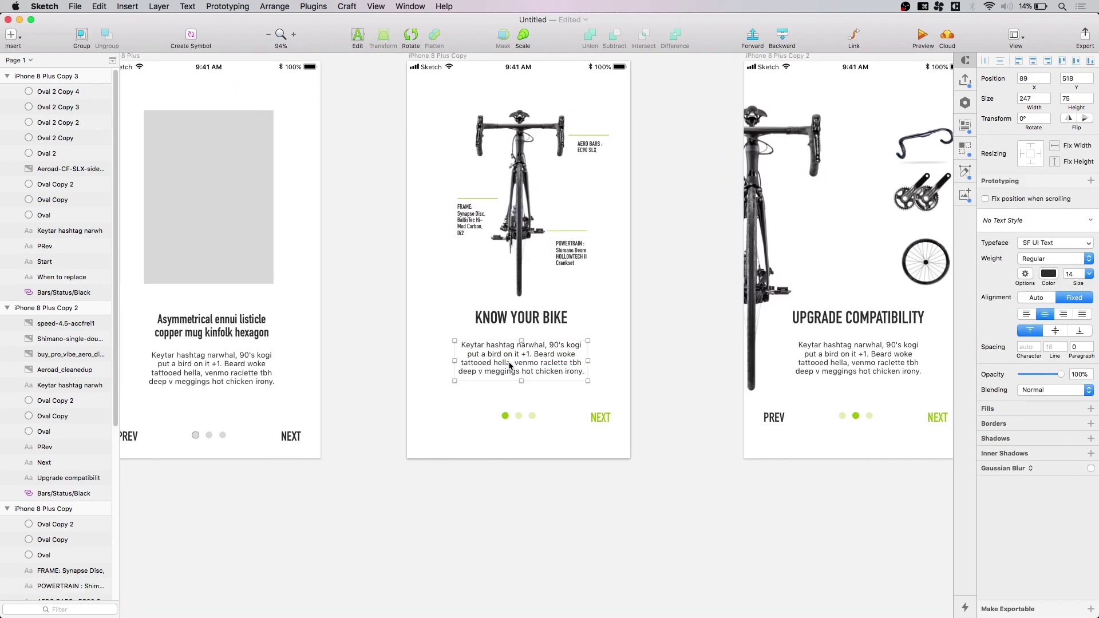
{"action": "key", "text": "super+a"}
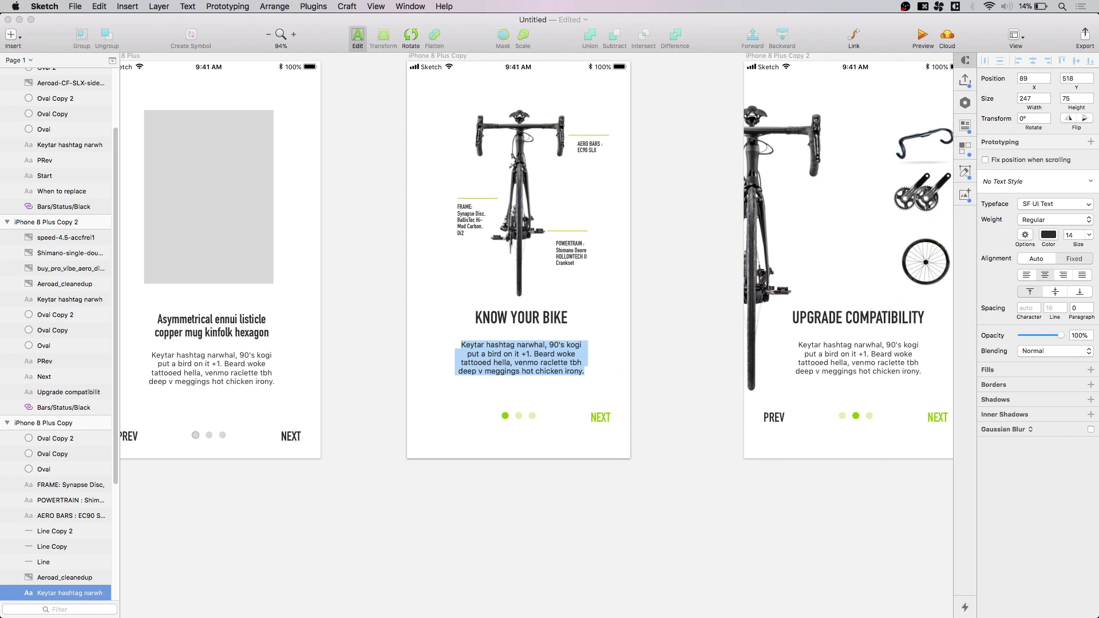
{"action": "left_click", "coordinate": [545, 368]}
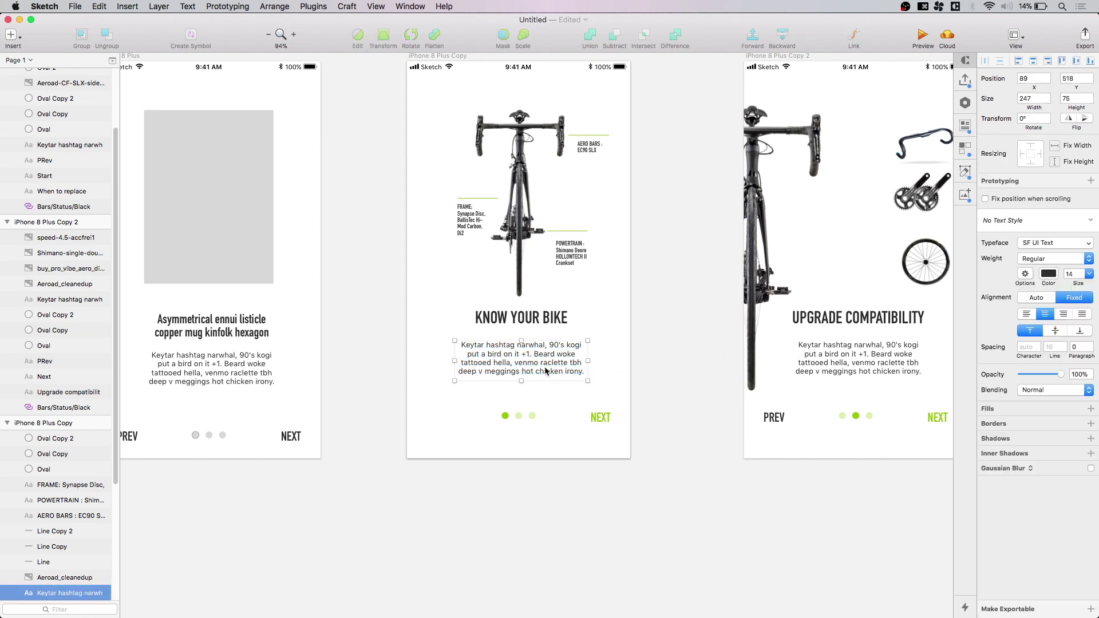
{"action": "key", "text": "super+a"}
{"action": "type", "text": "C"}
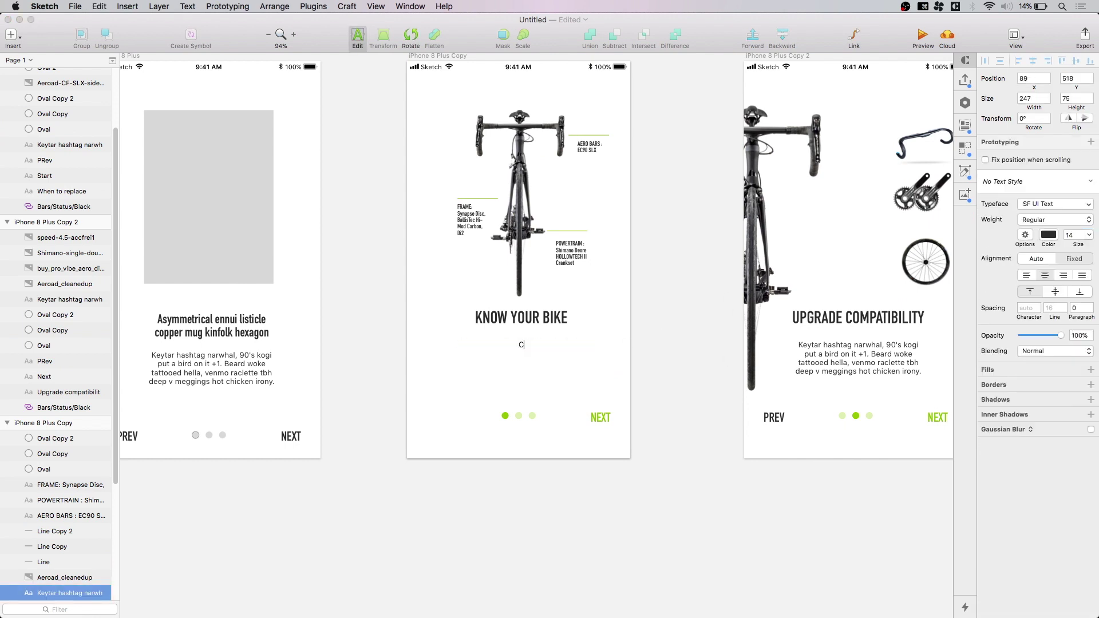
{"action": "type", "text": "heck out the detailed information about the grou"}
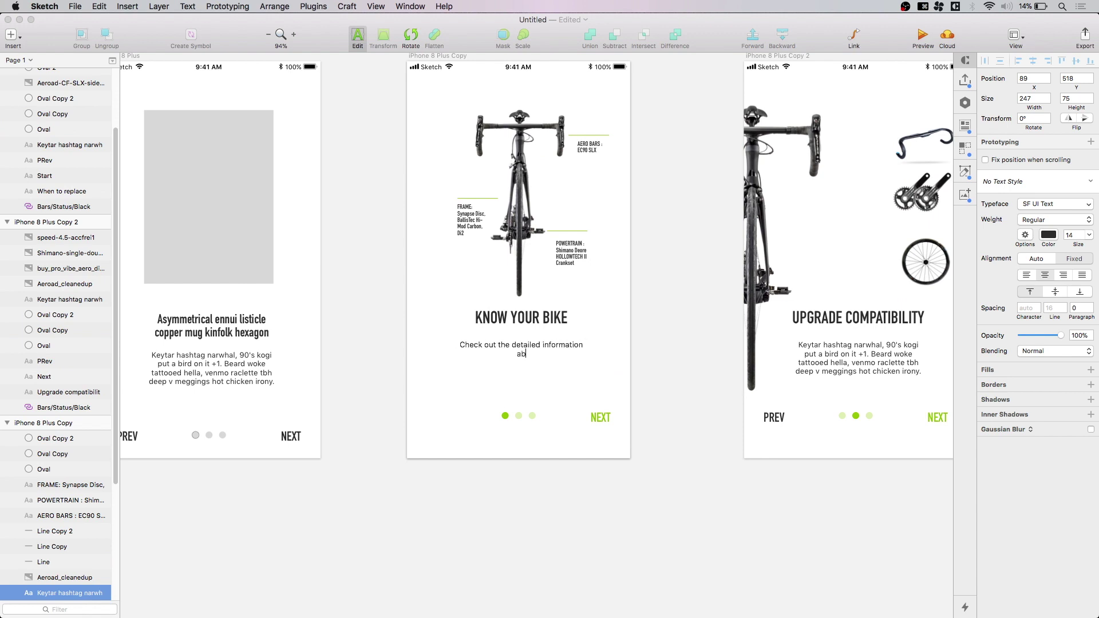
{"action": "type", "text": "pset your bike uses an"}
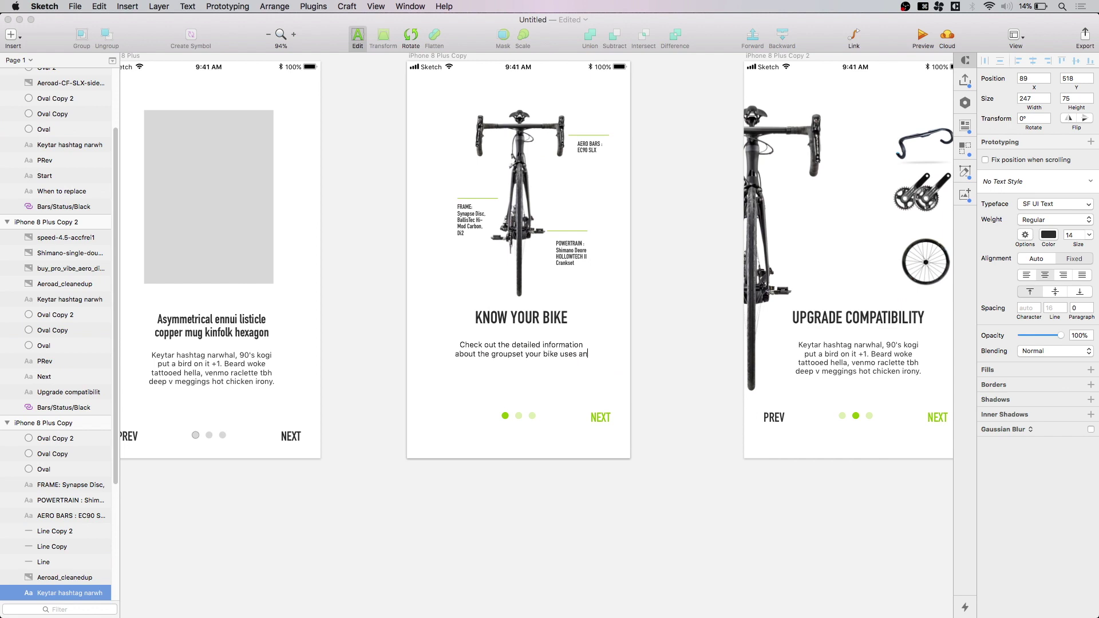
{"action": "type", "text": "d other components."}
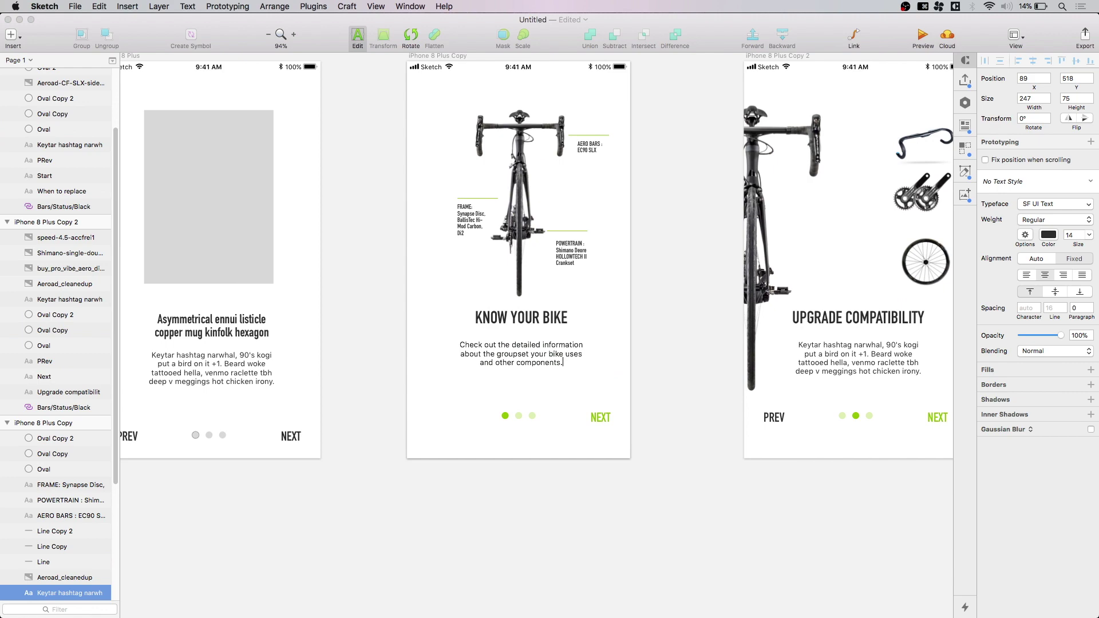
{"action": "key", "text": "BackSpace"}
{"action": "key", "text": "Escape"}
{"action": "scroll", "coordinate": [629, 451], "scroll_direction": "right", "scroll_amount": 10}
{"action": "scroll", "coordinate": [578, 459], "scroll_direction": "right", "scroll_amount": 1}
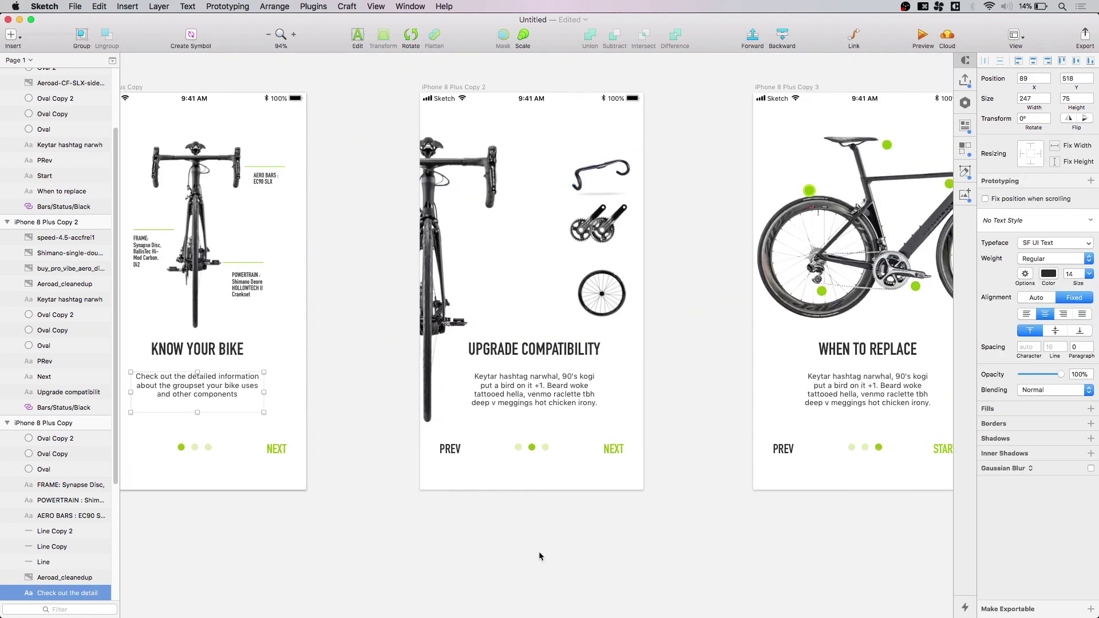
Replace the placeholder paragraph under "UPGRADE COMPATIBILITY" with "With our compatibility mapper, see what upgrades are compatible with your bike".
{"action": "left_click", "coordinate": [537, 405]}
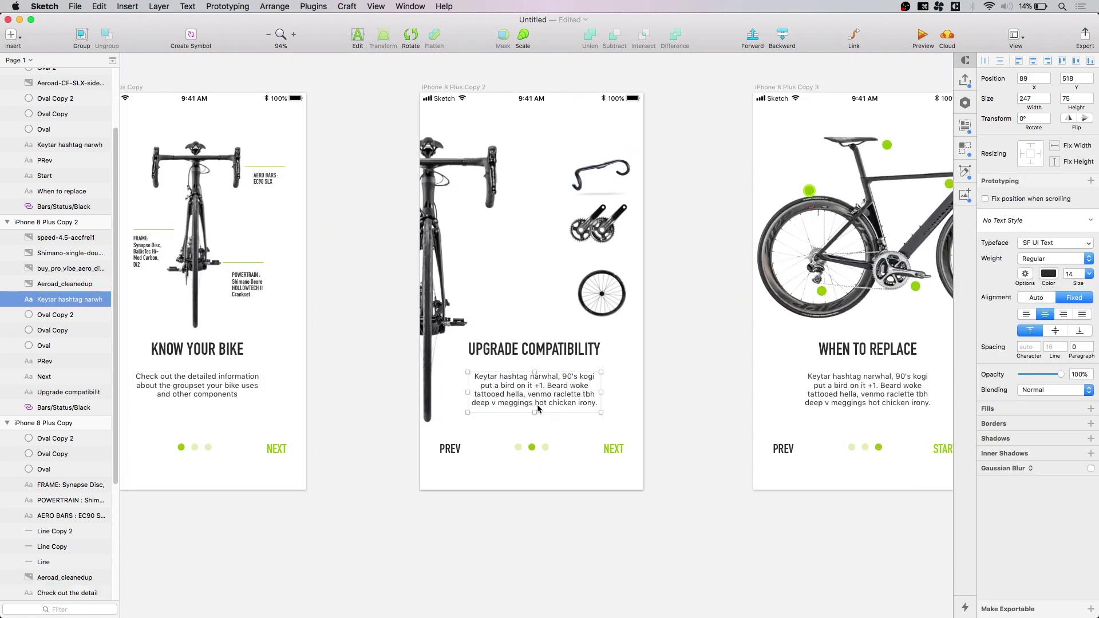
{"action": "double_click", "coordinate": [537, 405]}
{"action": "key", "text": "super+a"}
{"action": "type", "text": "Wit"}
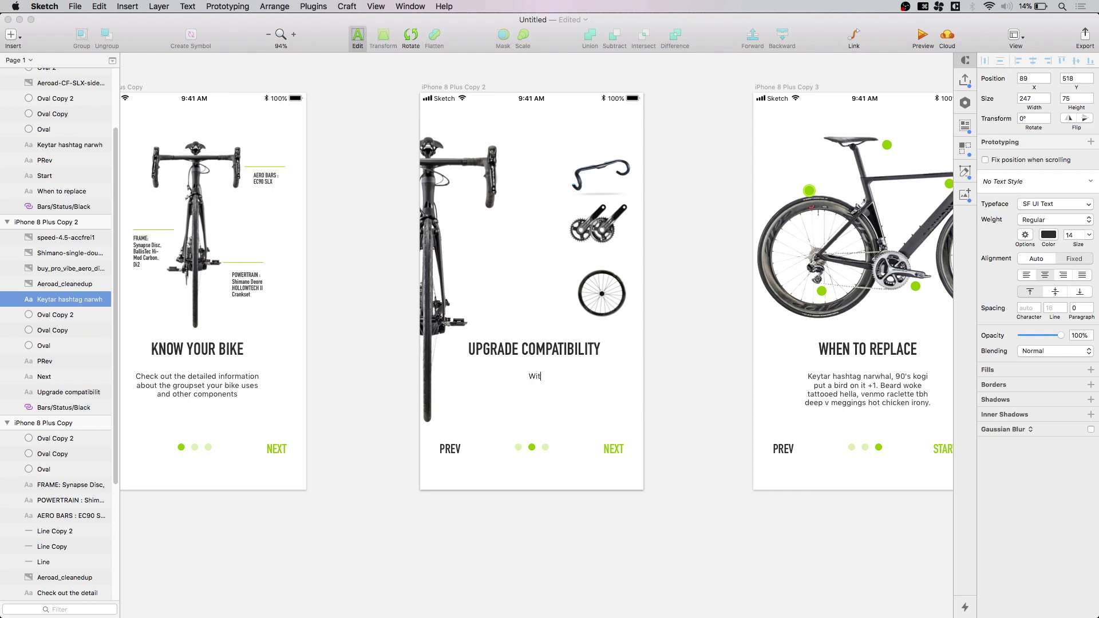
{"action": "type", "text": "h our compatibility mapper, see what upgrades"}
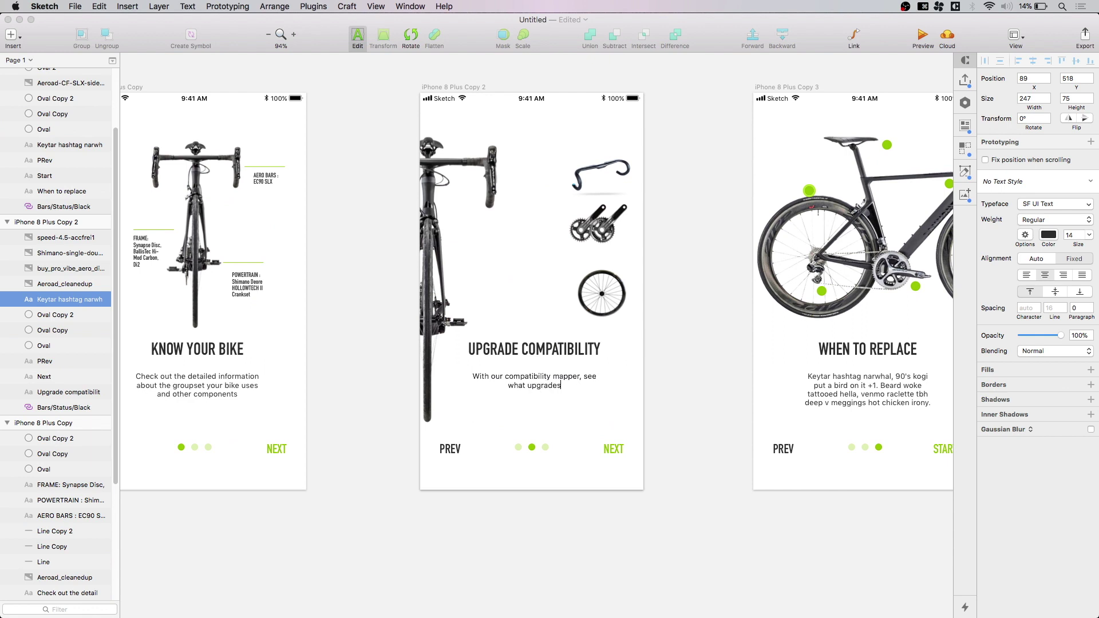
{"action": "type", "text": " are compatibel"}
{"action": "key", "text": "BackSpace"}
{"action": "key", "text": "BackSpace"}
{"action": "type", "text": "le with your bike"}
{"action": "key", "text": "Escape"}
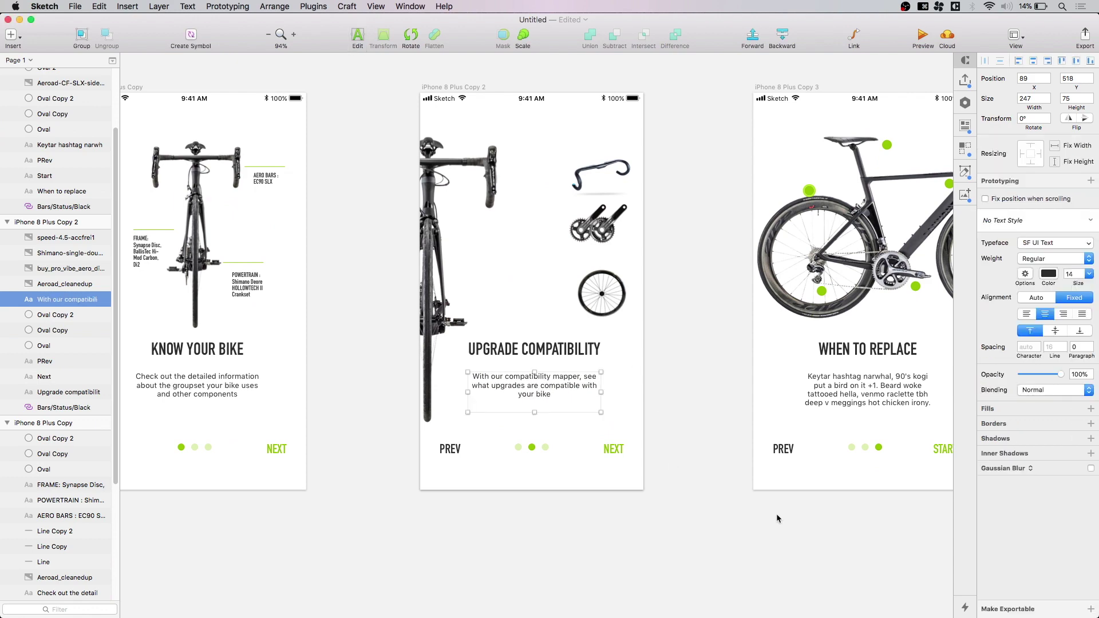
Replace the placeholder paragraph under "WHEN TO REPLACE" with "Syncs with your bike computer to give you notifications about when to replace a part".
{"action": "scroll", "coordinate": [776, 513], "scroll_direction": "right", "scroll_amount": 5}
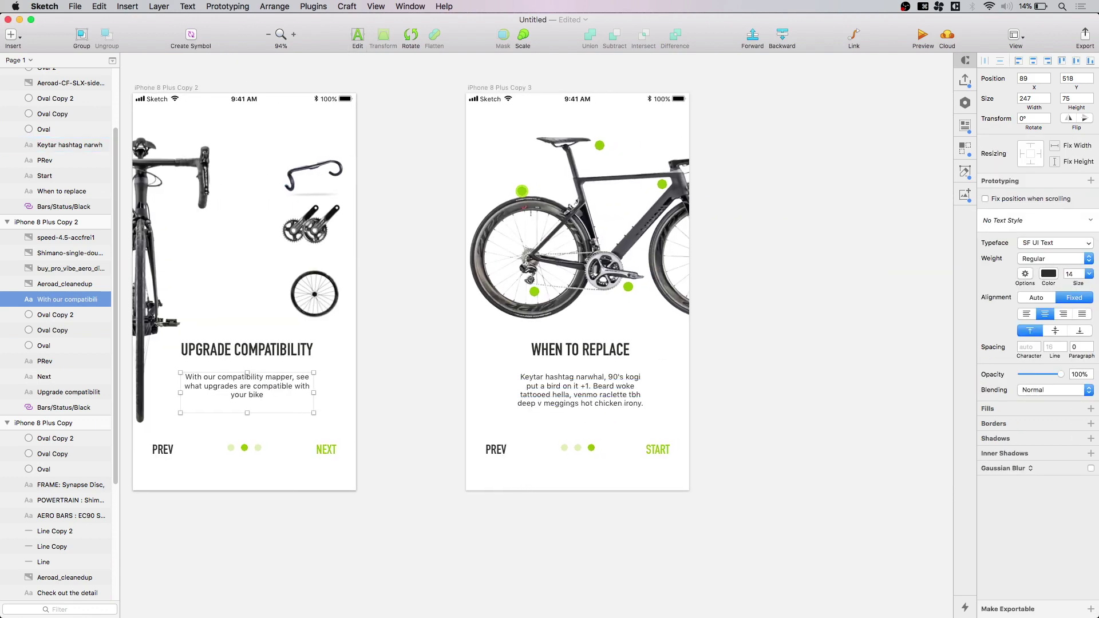
{"action": "left_click", "coordinate": [566, 395]}
{"action": "double_click", "coordinate": [567, 394]}
{"action": "key", "text": "cmd+a"}
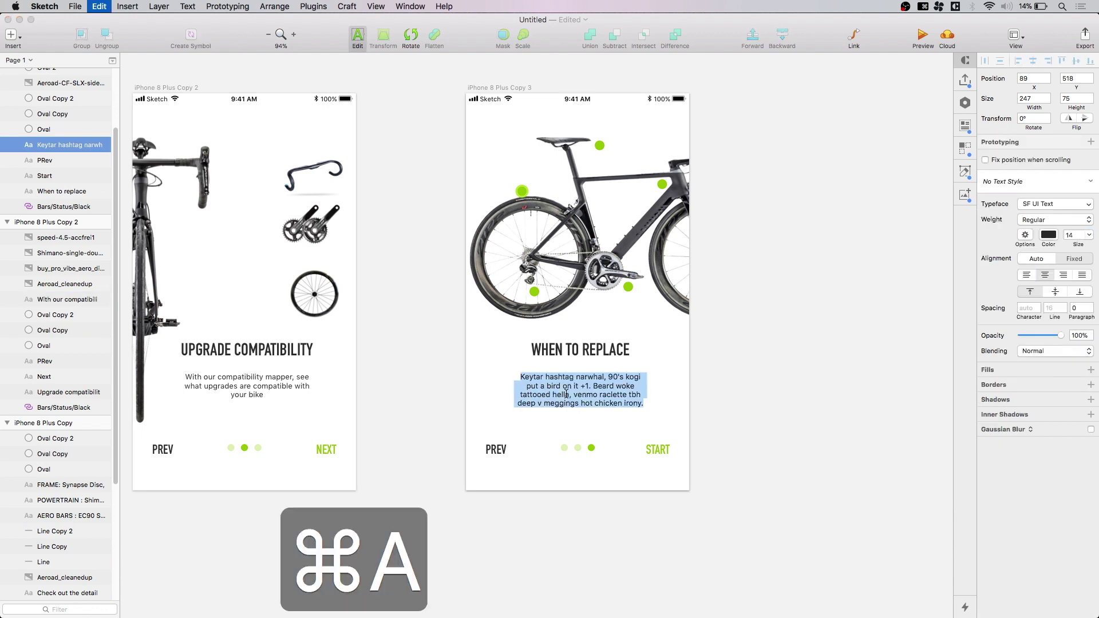
{"action": "type", "text": "Syncs "}
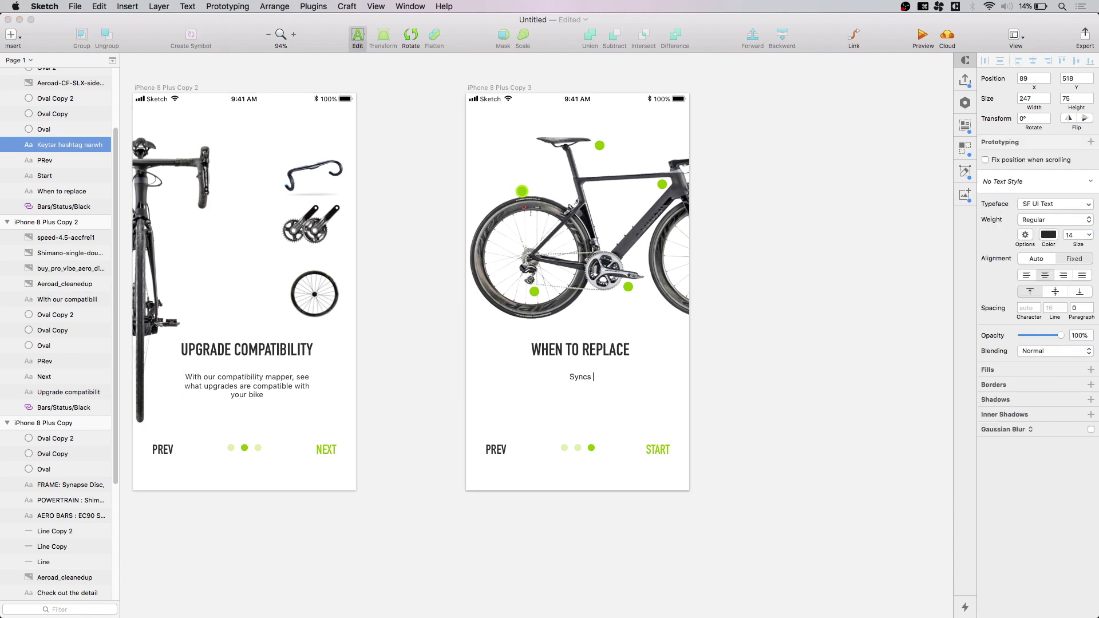
{"action": "type", "text": "with your bike computer to give you notificatio"}
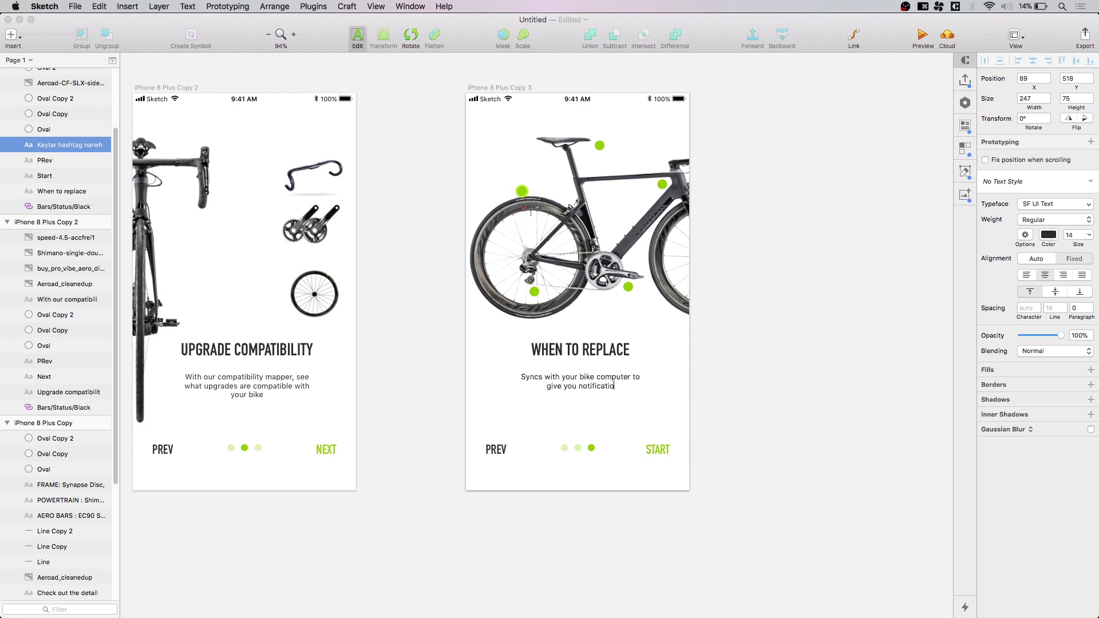
{"action": "type", "text": "ns about when to replace a"}
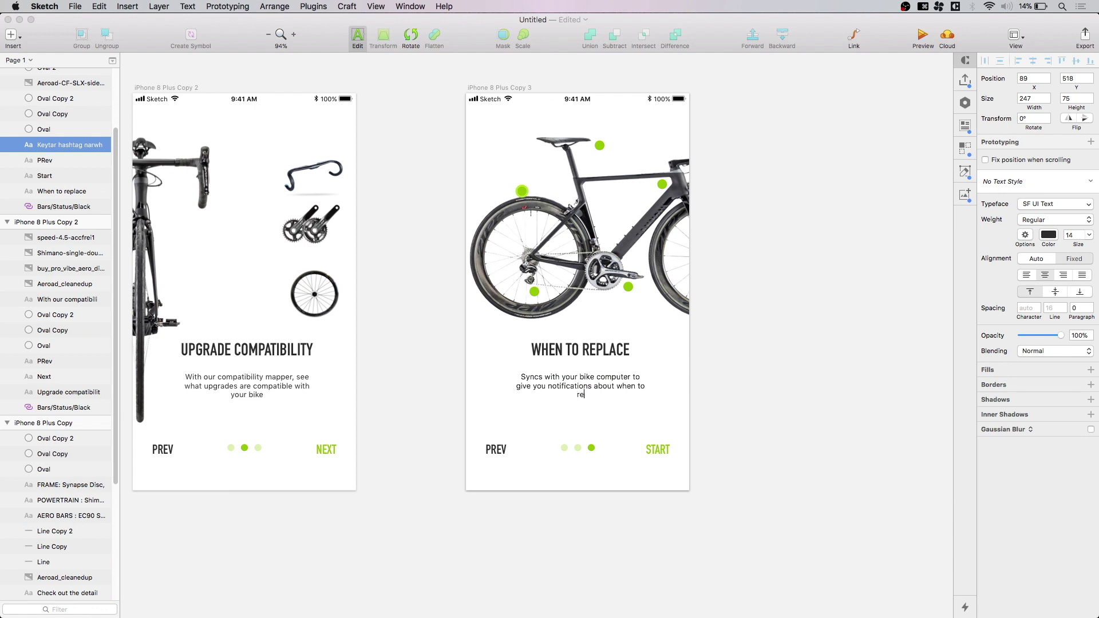
{"action": "type", "text": " part"}
{"action": "left_click", "coordinate": [834, 322]}
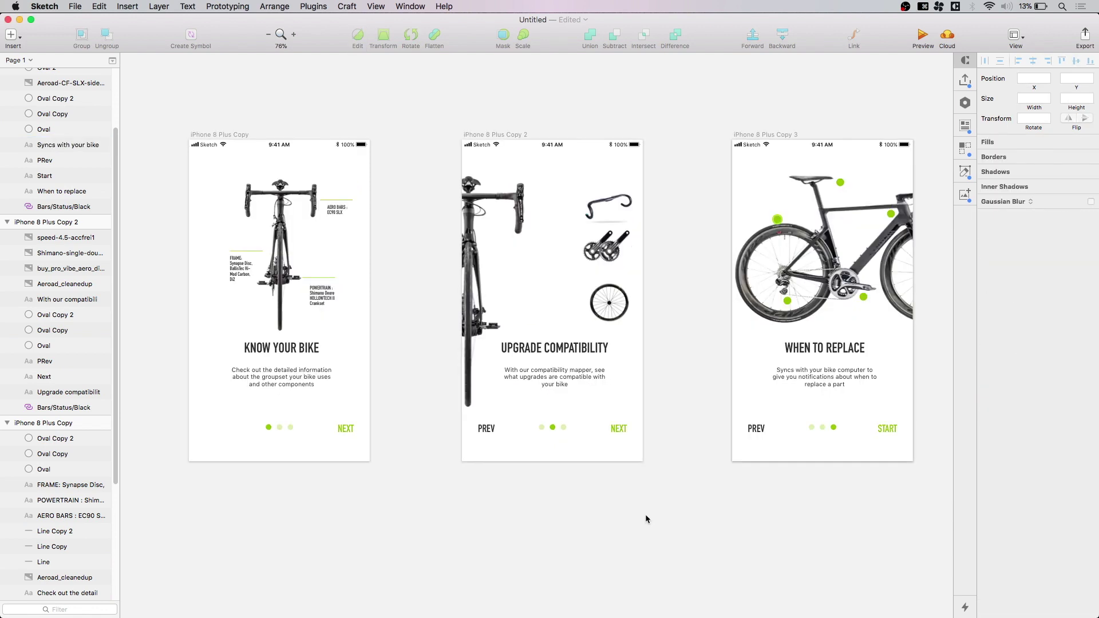